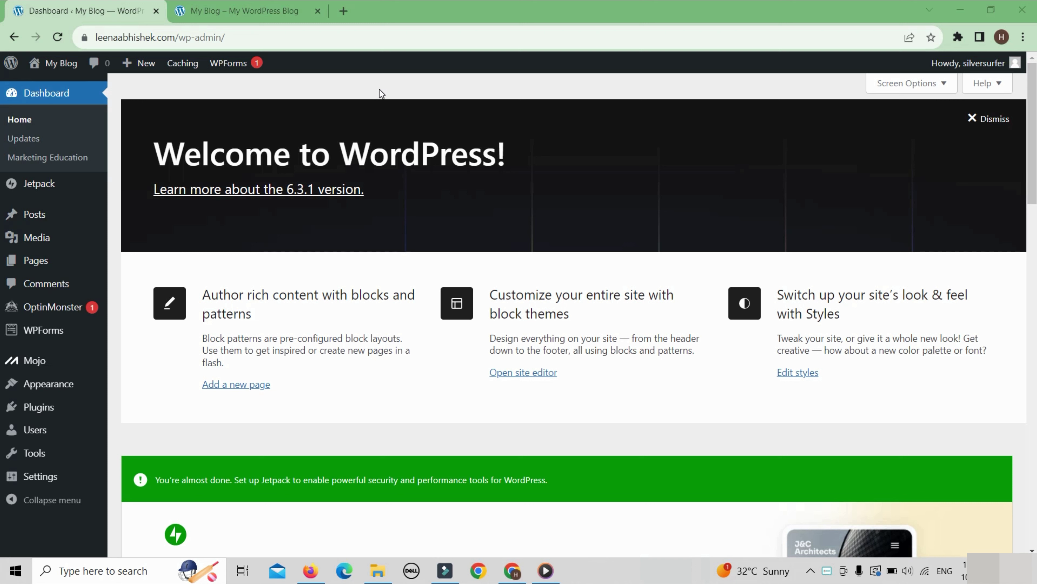
- View the blog's public front page, then return to the admin dashboard
mouse_move(35, 216)
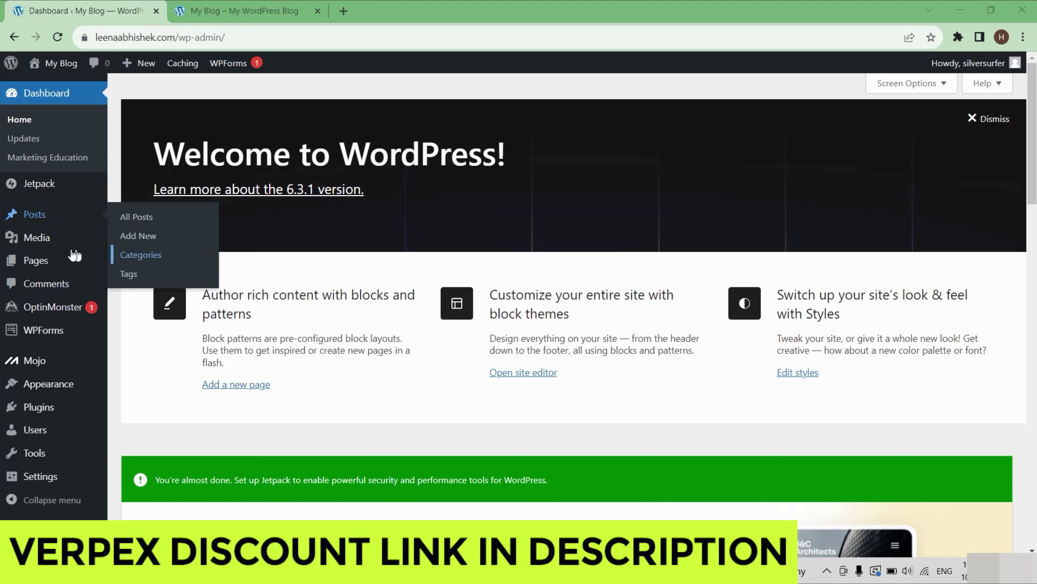
mouse_move(44, 266)
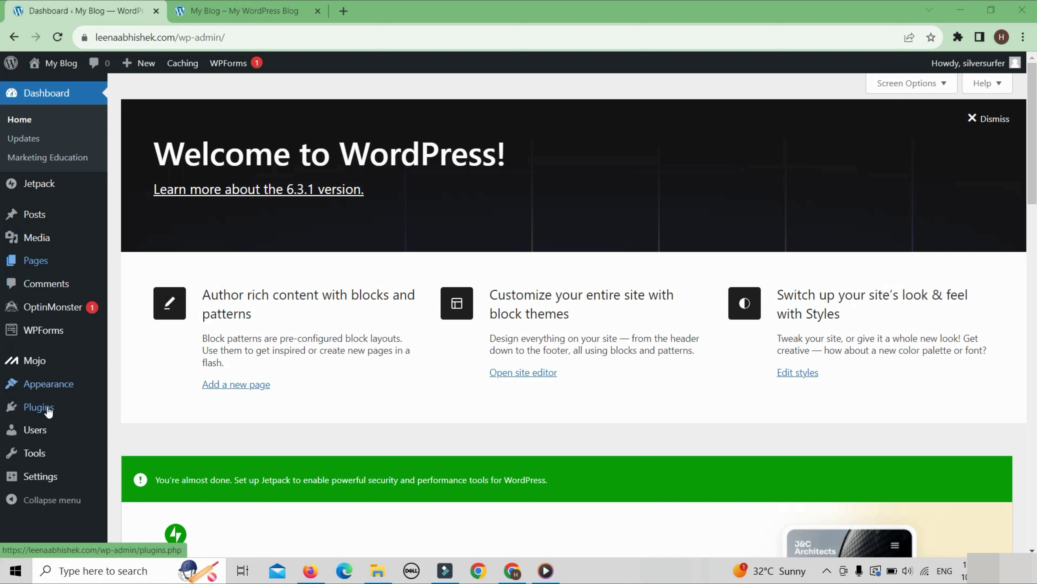
mouse_move(47, 410)
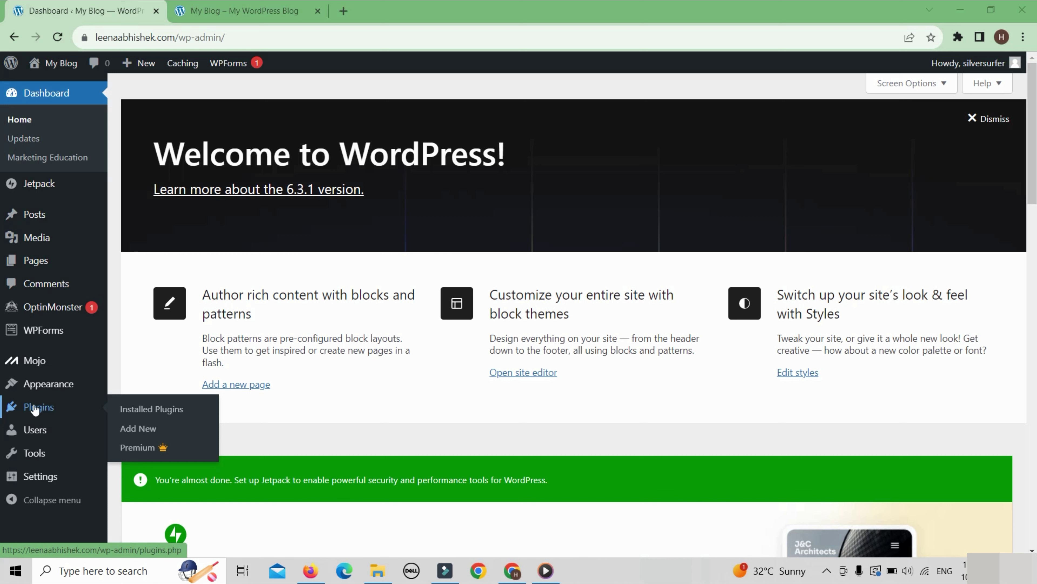
mouse_move(48, 435)
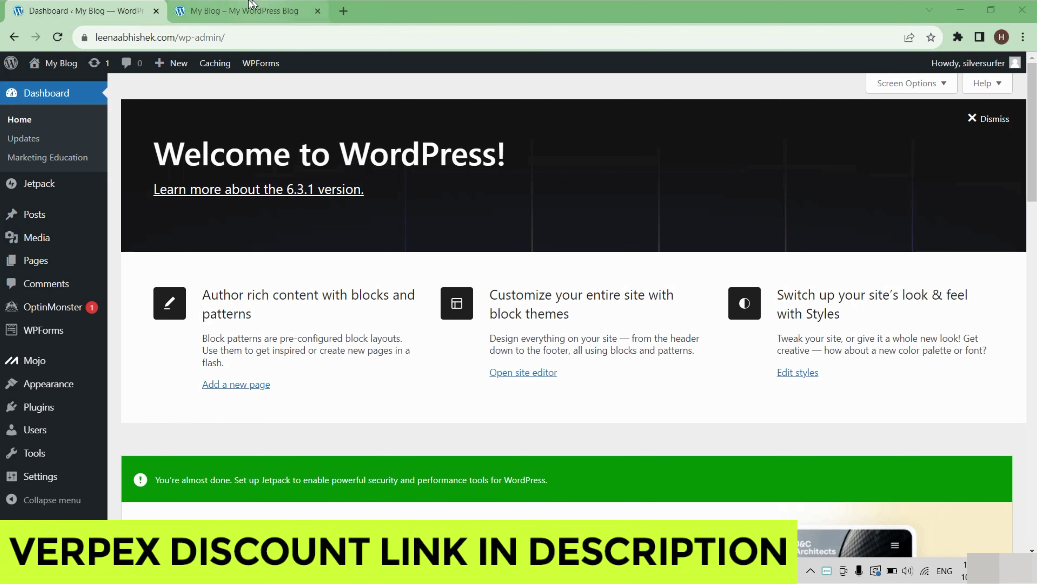
click(232, 5)
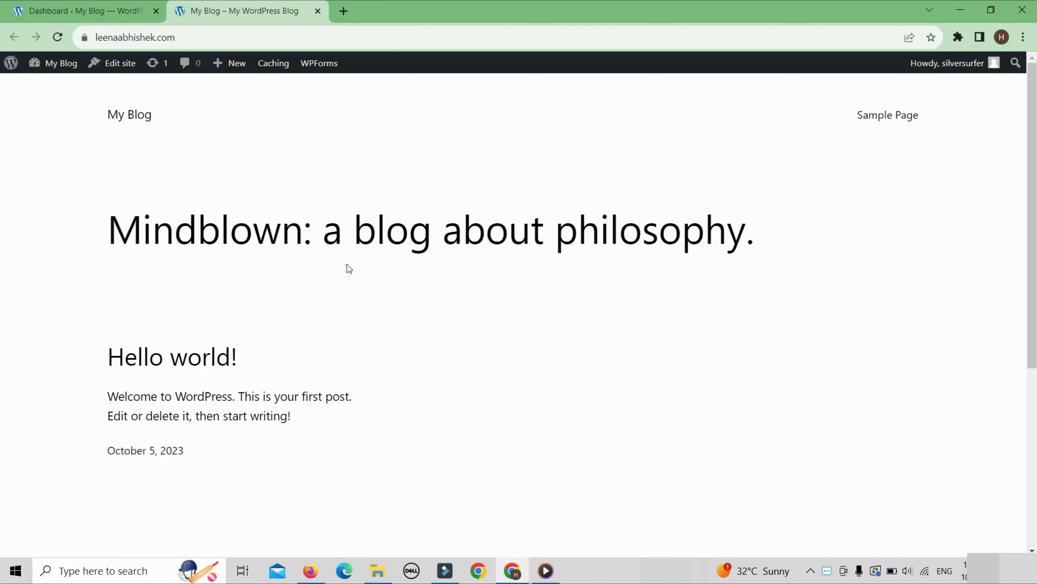
scroll(414, 231, down, 5)
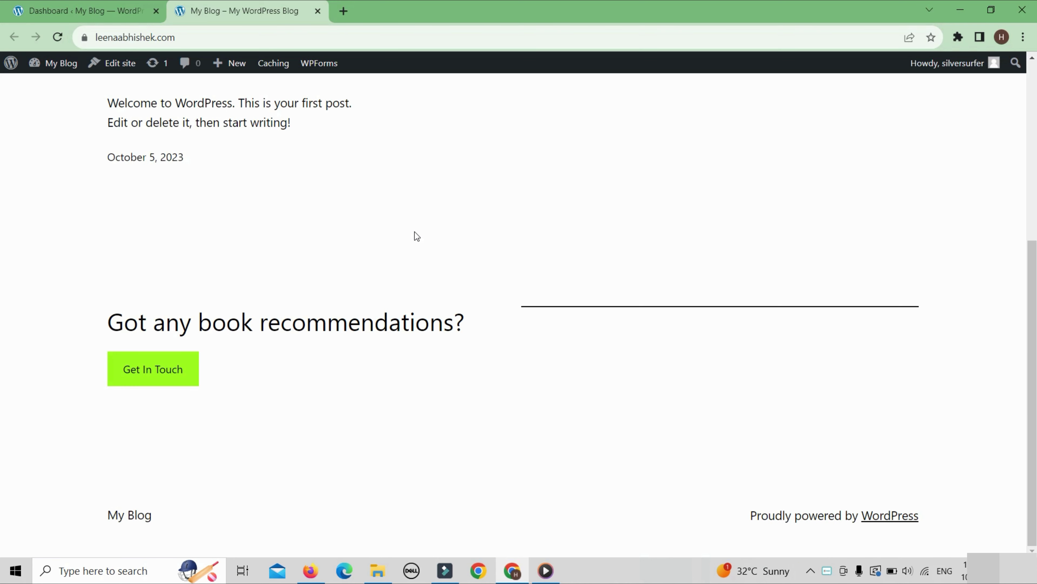
scroll(414, 231, up, 5)
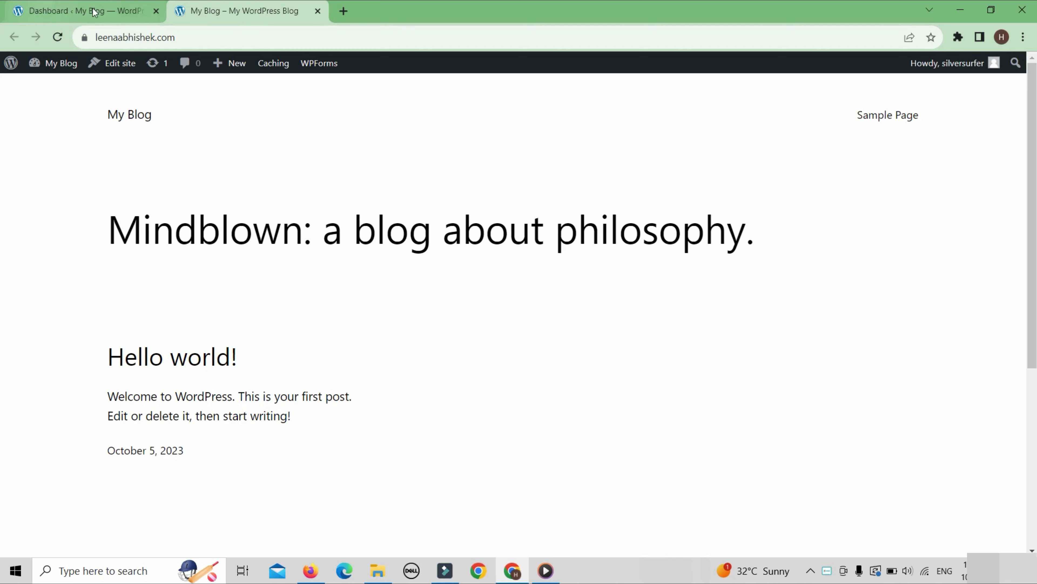
click(74, 10)
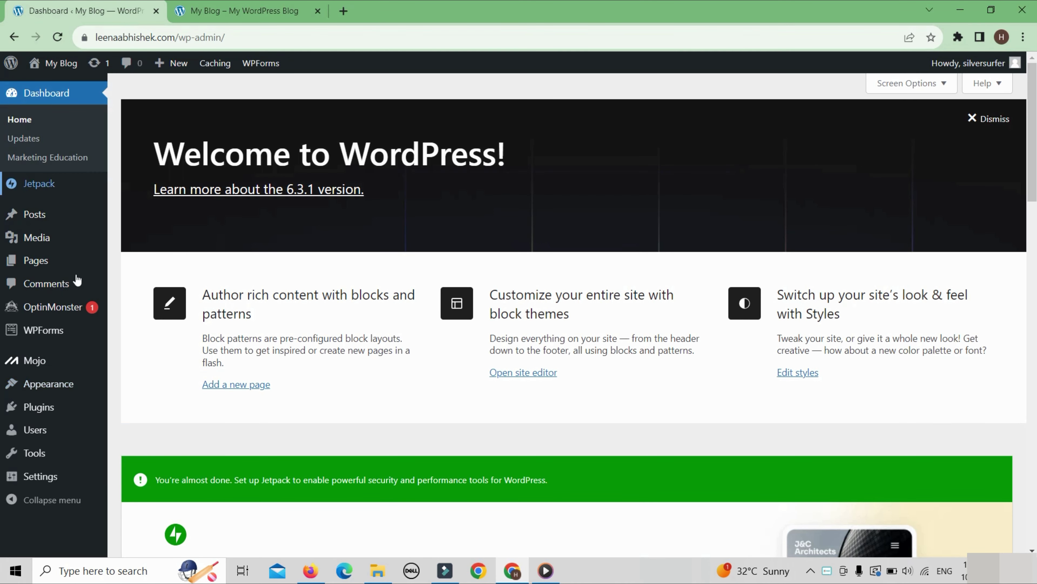
- Select all six installed plugins and deactivate them with the Deactivate bulk action
click(41, 410)
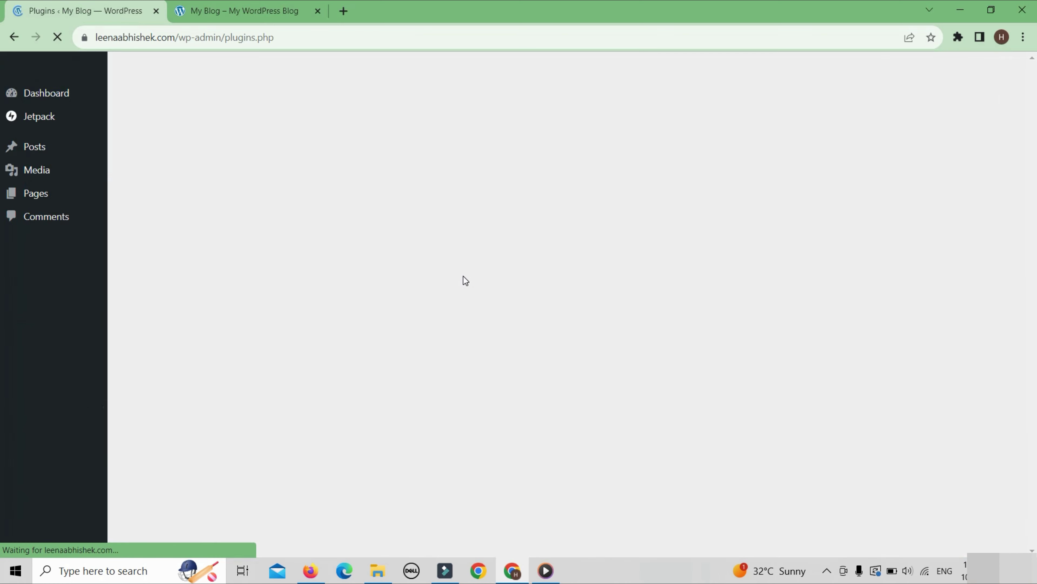
scroll(286, 246, down, 10)
scroll(124, 210, up, 3)
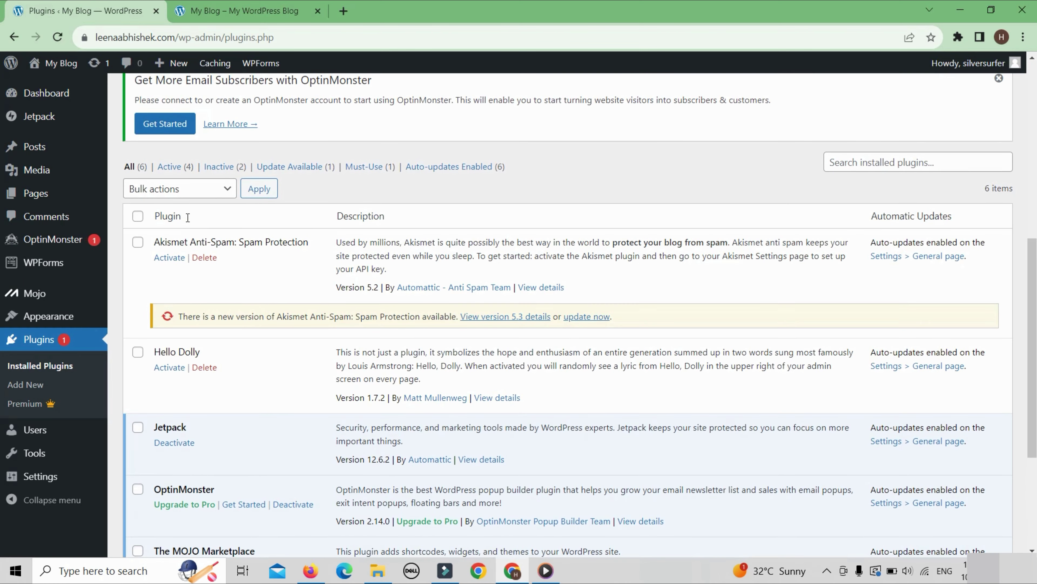
click(138, 217)
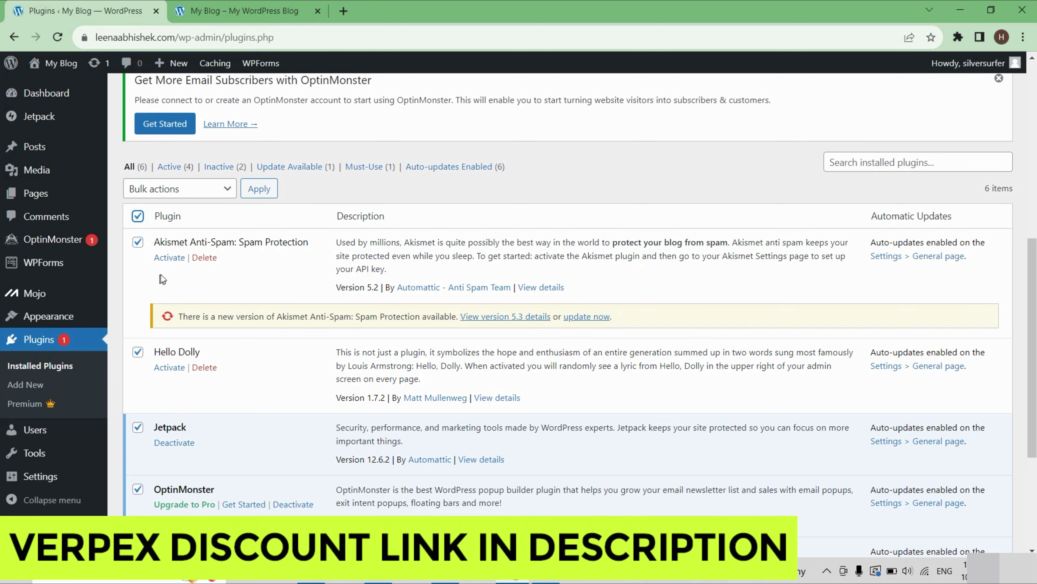
scroll(161, 274, down, 5)
scroll(174, 292, up, 8)
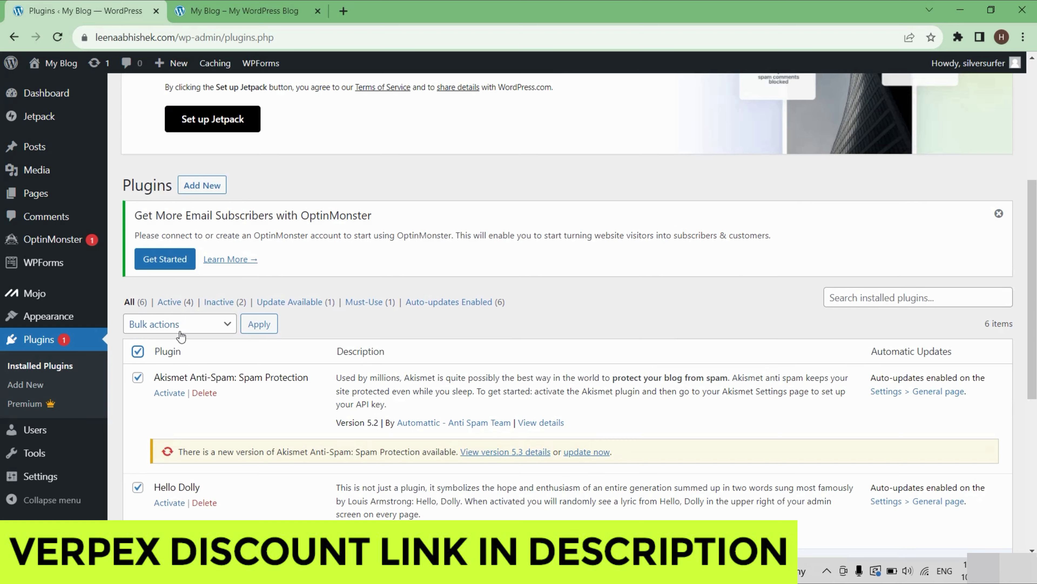
scroll(164, 286, down, 2)
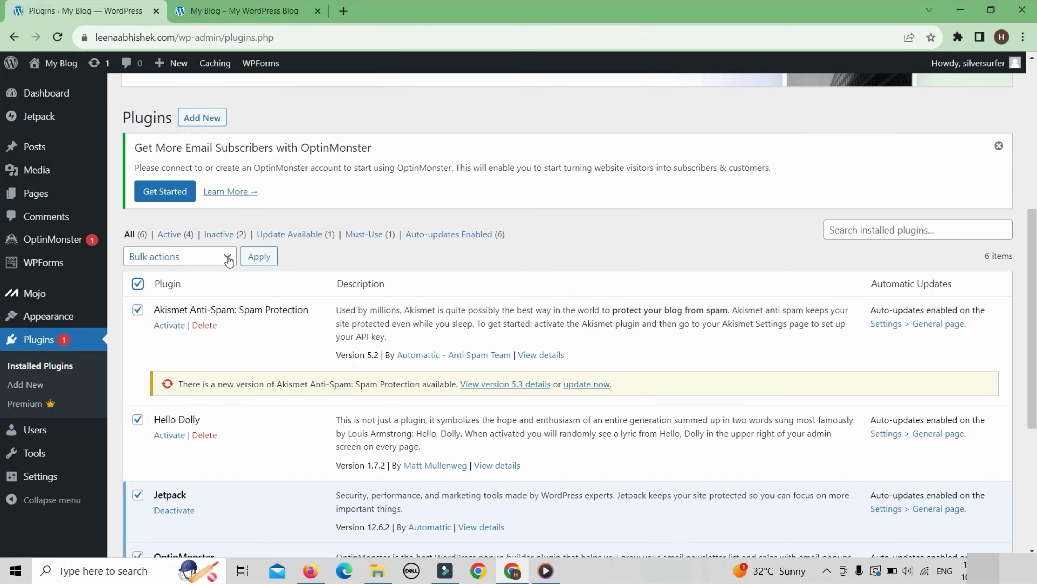
click(227, 257)
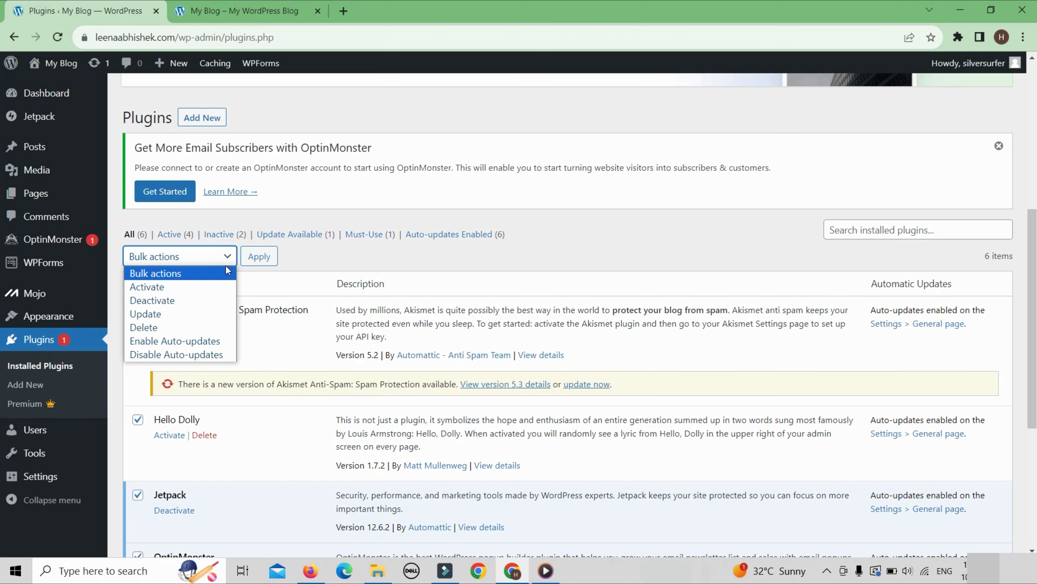
click(173, 301)
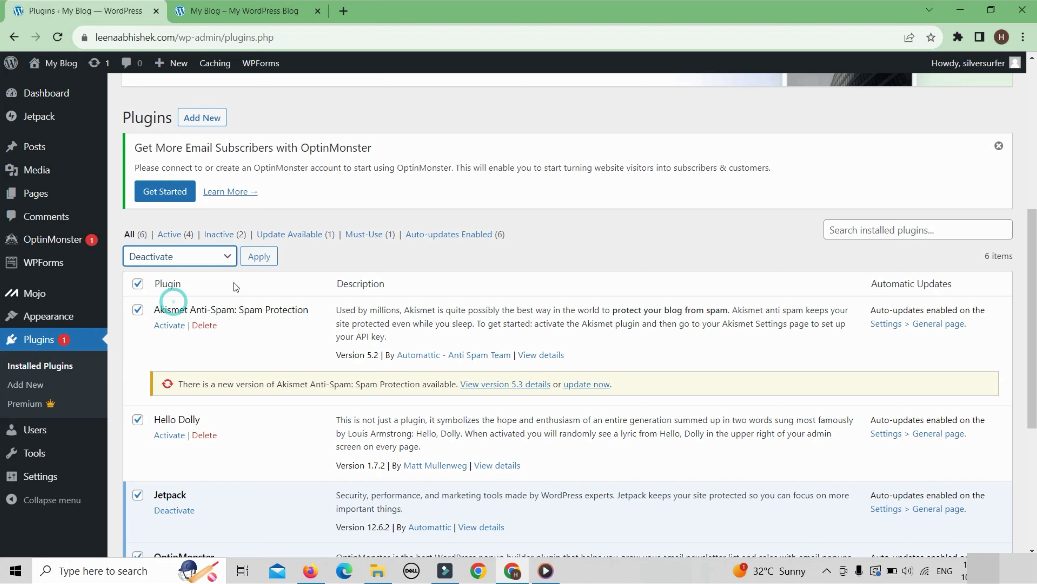
click(260, 257)
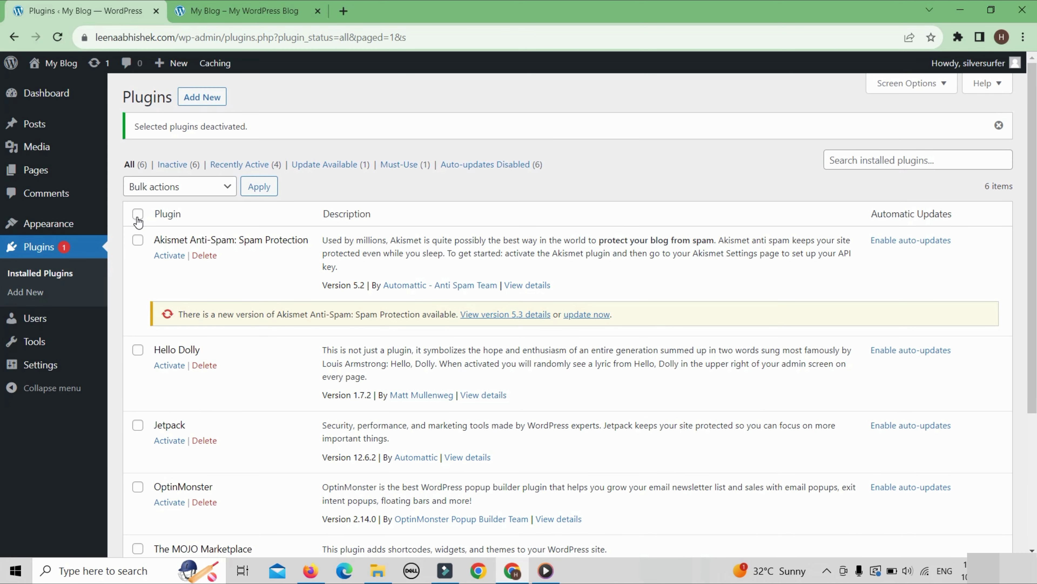
- Bulk-delete all six plugins, including Akismet, Jetpack and WPForms Lite, and confirm the deletion
click(137, 214)
click(219, 186)
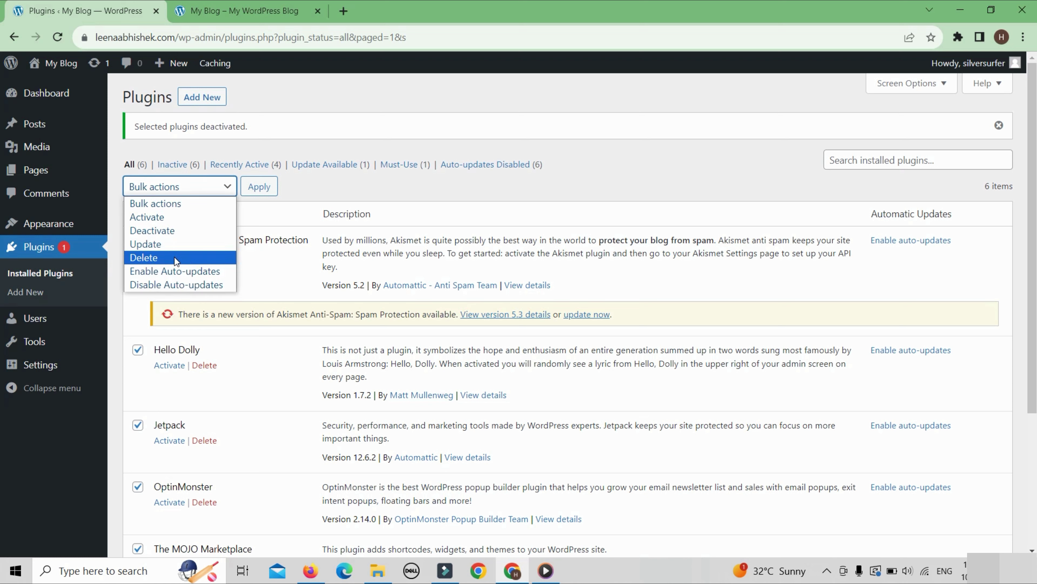
click(175, 257)
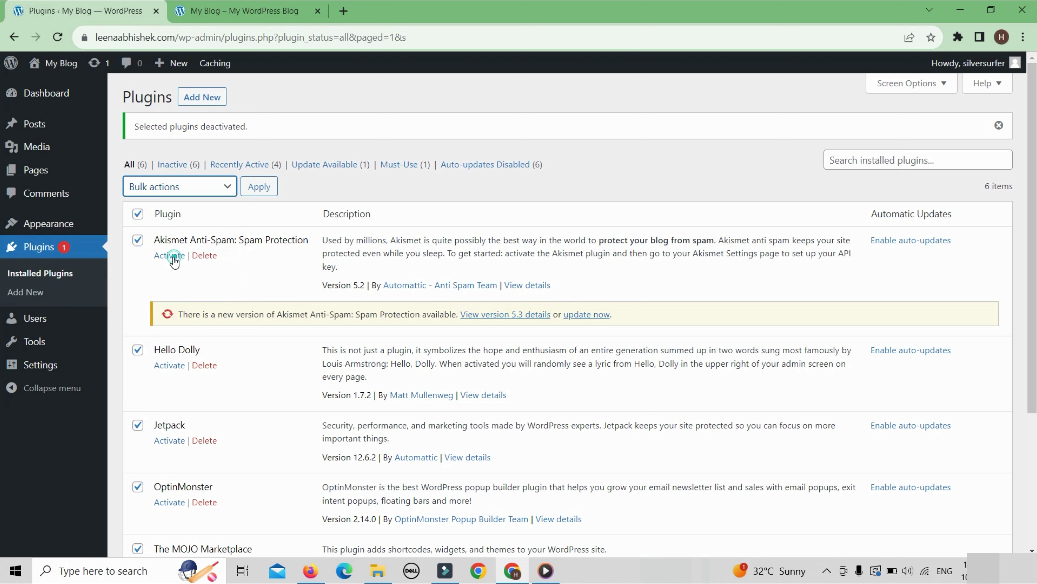
click(259, 193)
key(Return)
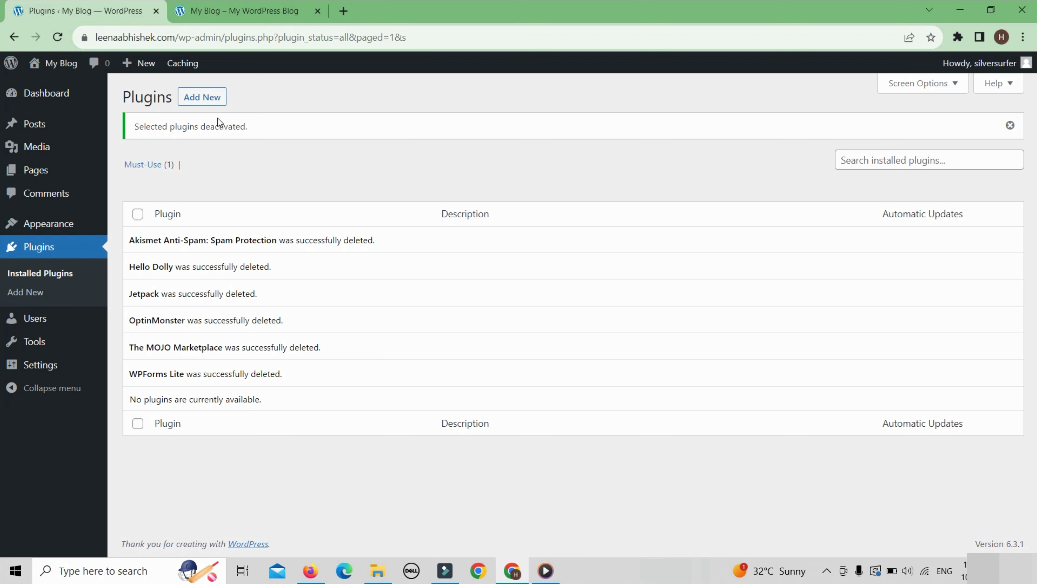
- Search the plugin directory for 'updraft', then install and activate UpdraftPlus - Backup/Restore
click(200, 100)
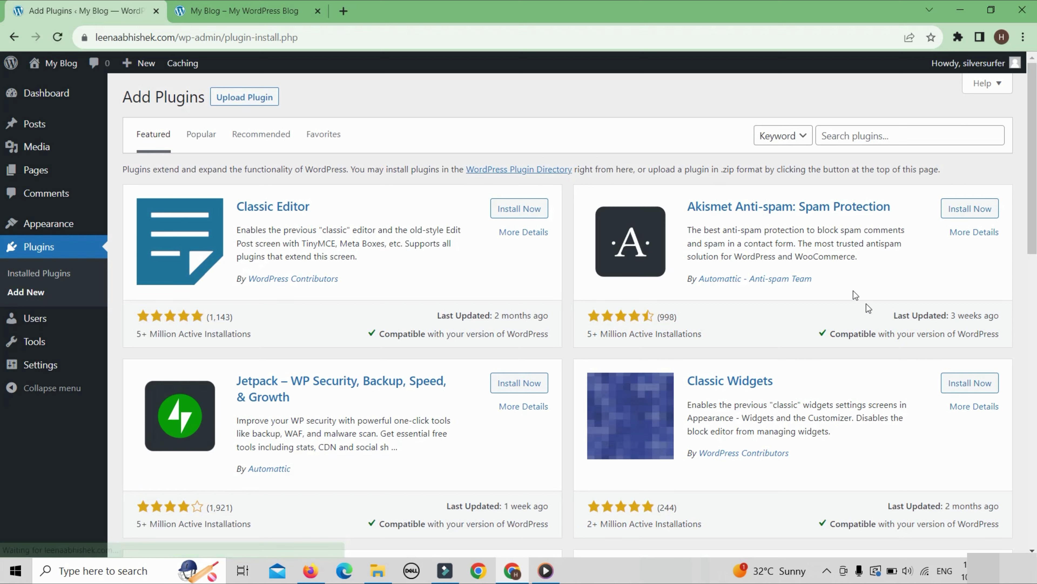
click(850, 137)
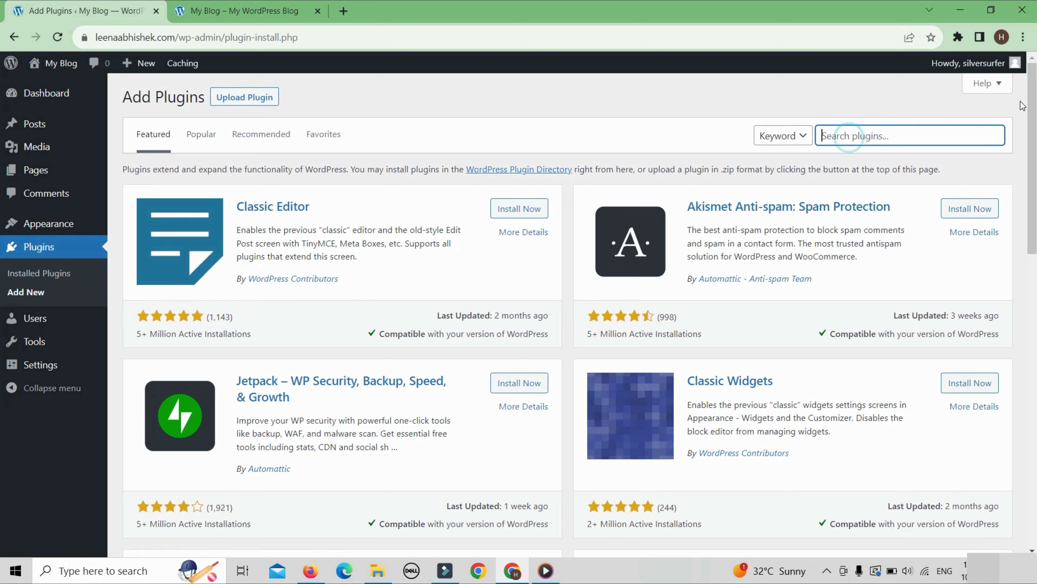
text(u)
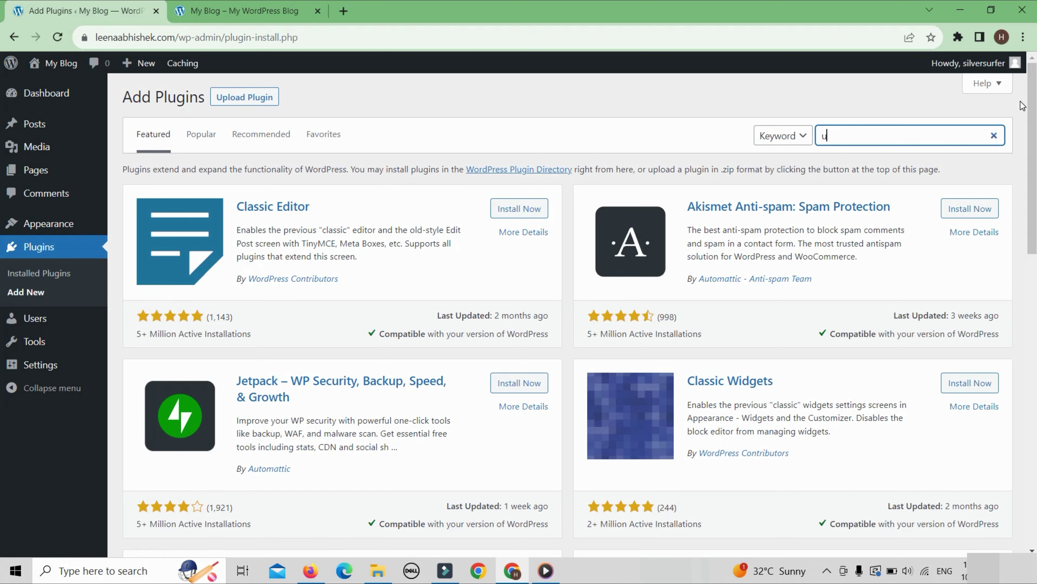
text(pdraft)
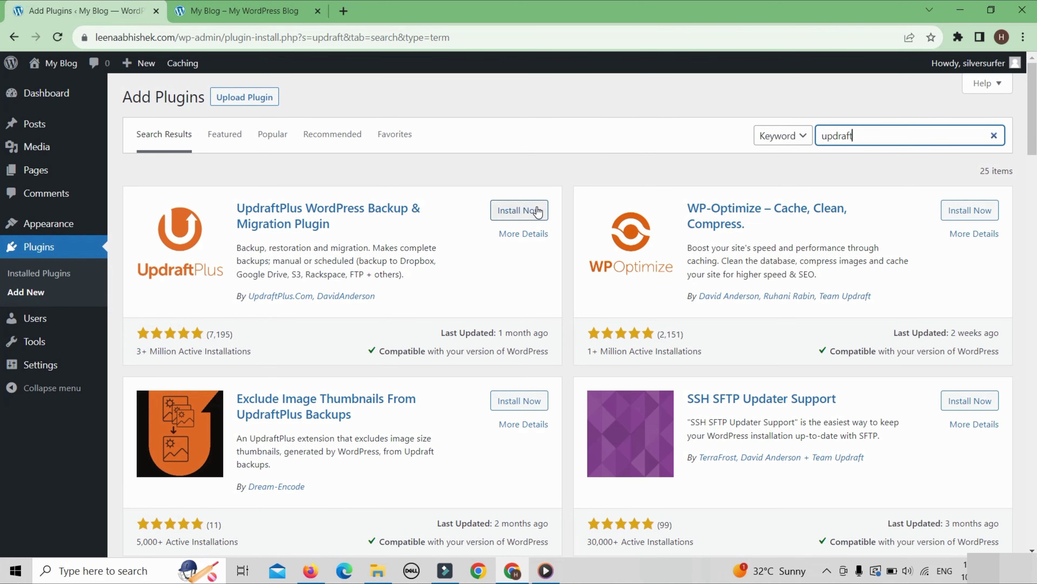
click(525, 214)
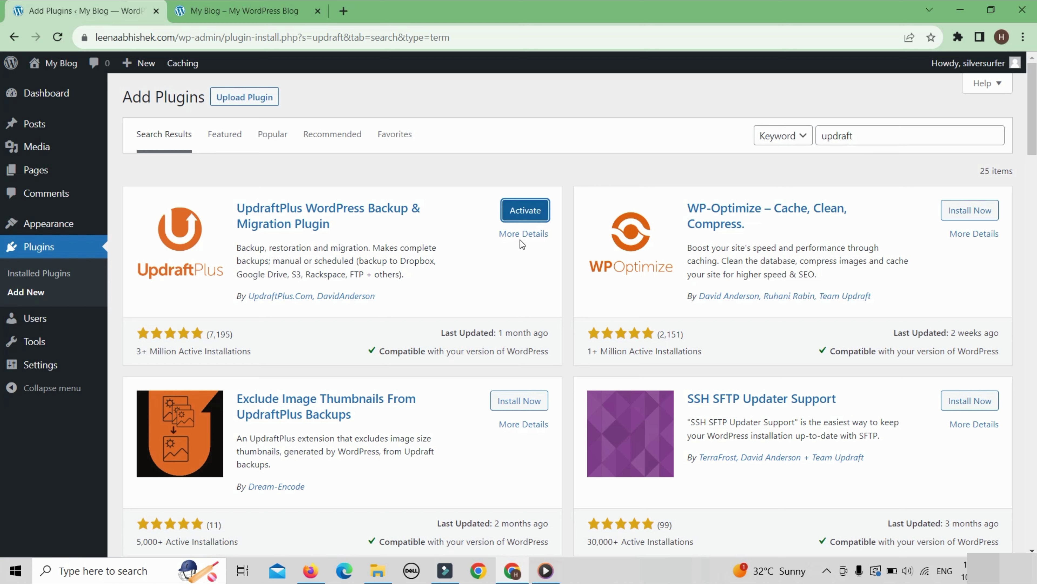
click(525, 210)
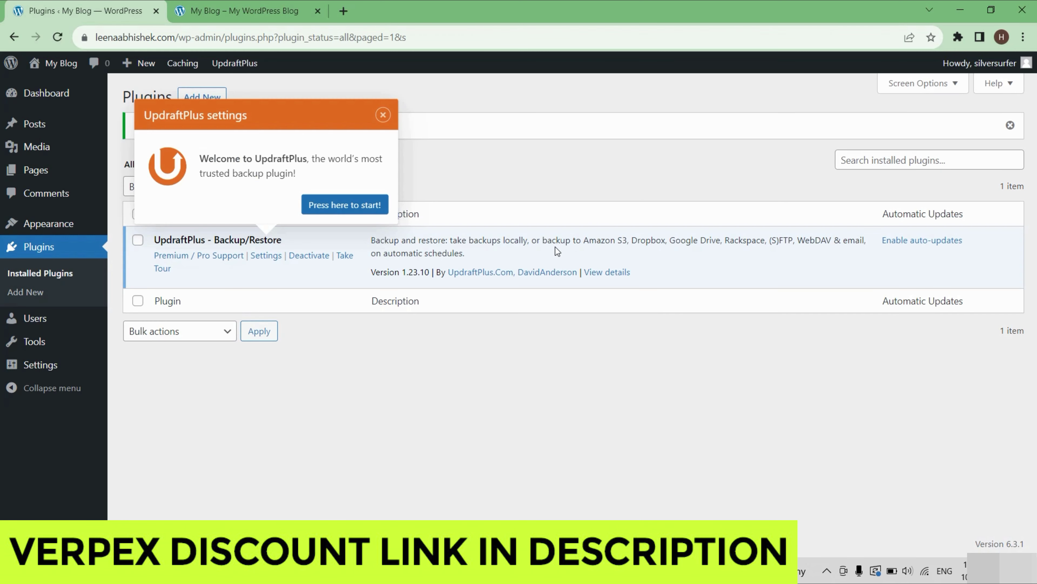
- Close the UpdraftPlus welcome popup on the Plugins page
click(382, 114)
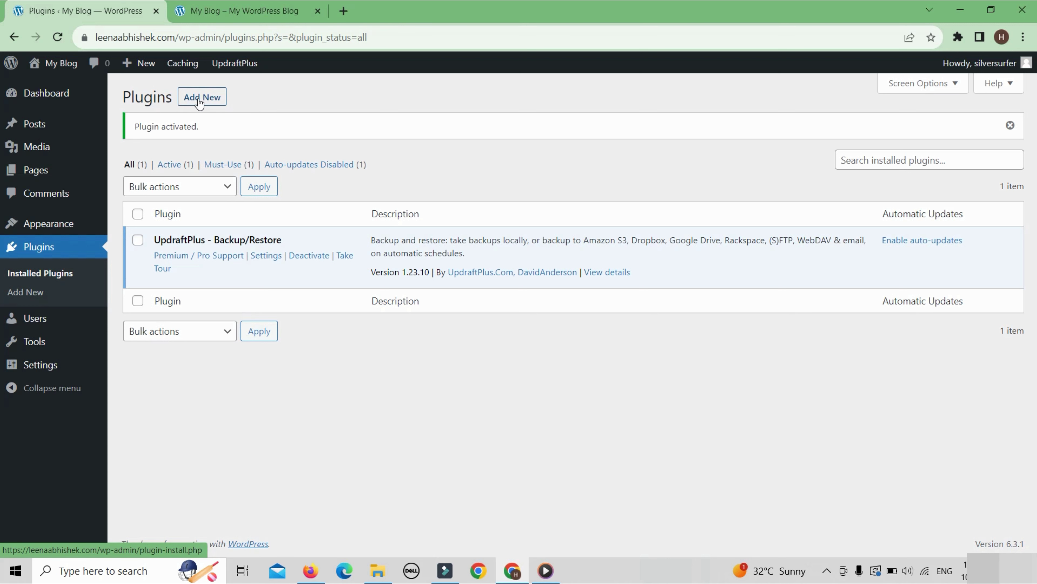
- Search the plugin directory for 'elementor', then install and activate Elementor Website Builder
click(183, 98)
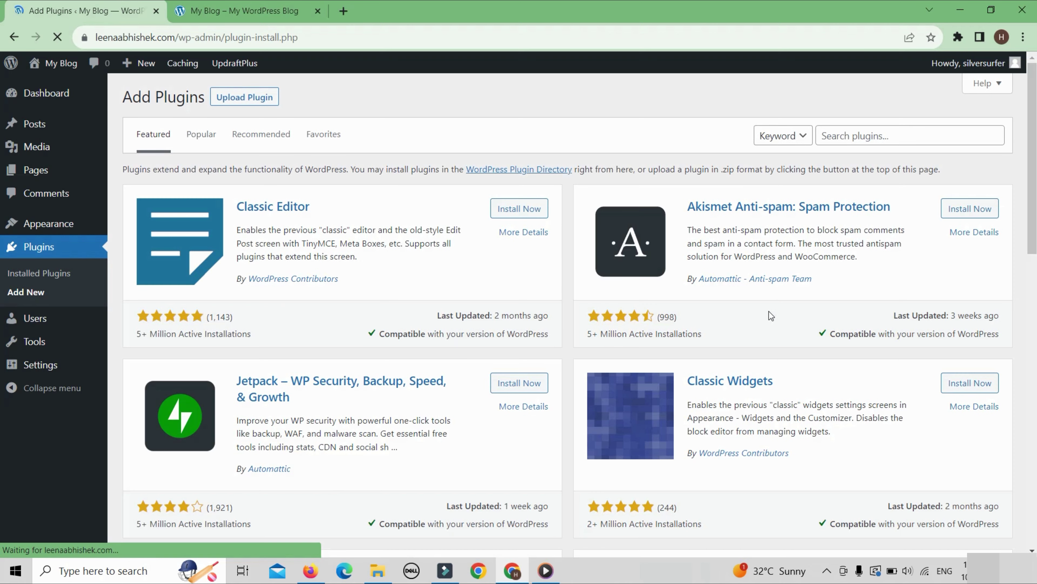
click(896, 135)
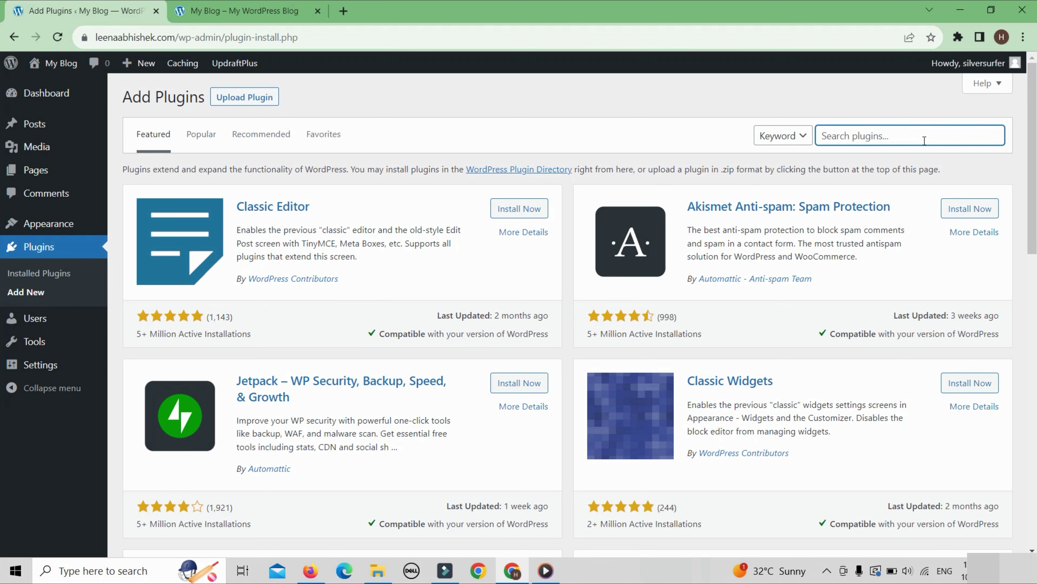
text(elementor)
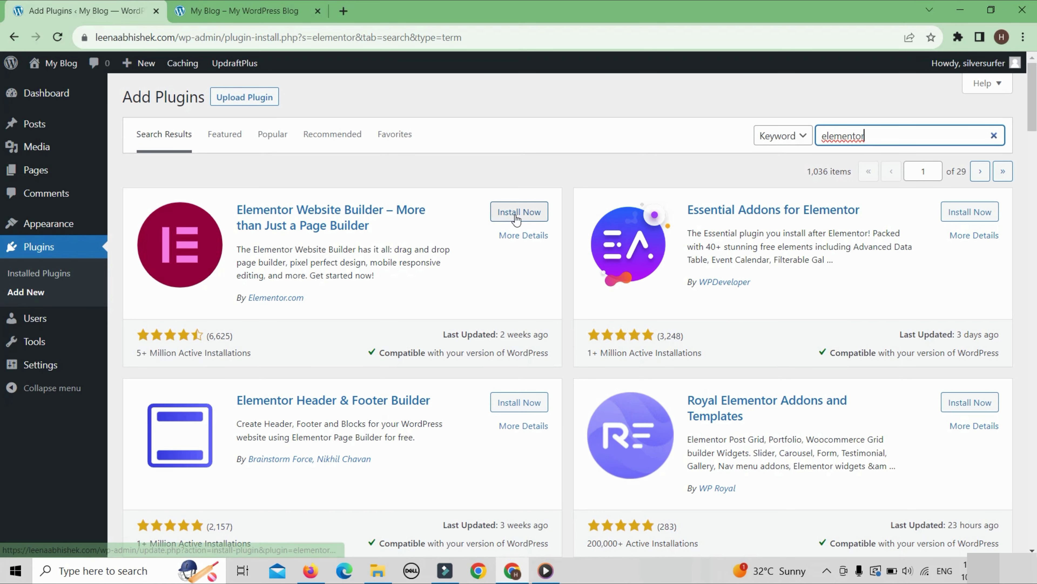
click(517, 213)
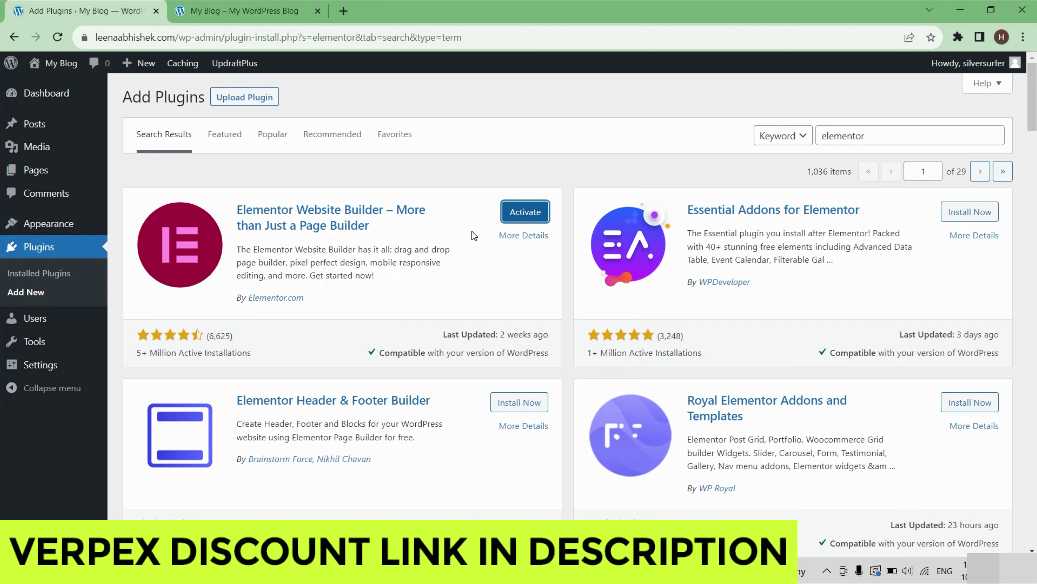
click(525, 213)
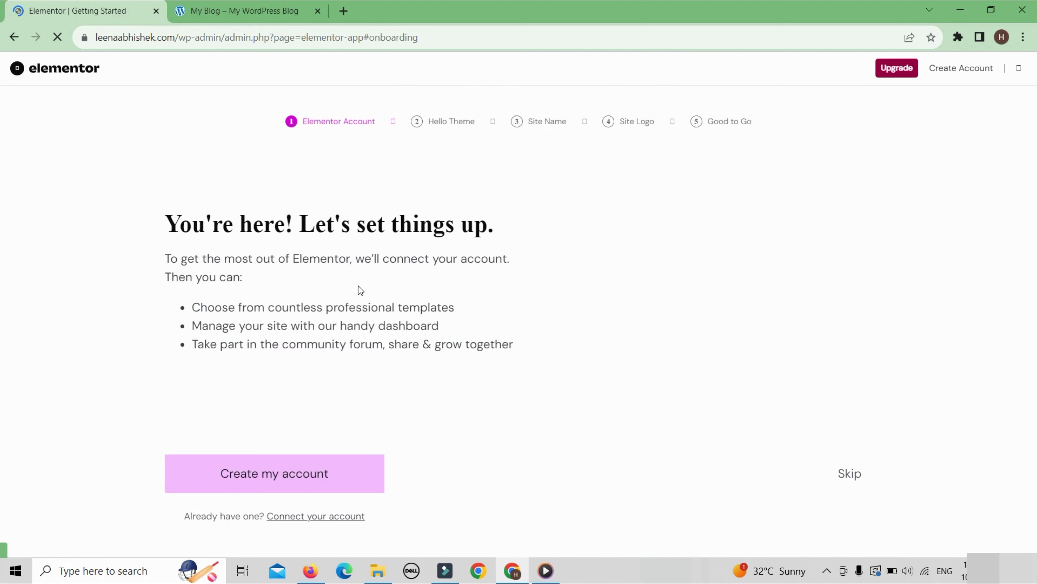
- Skip connecting an Elementor account and set Hello as the site theme
scroll(598, 321, down, 1)
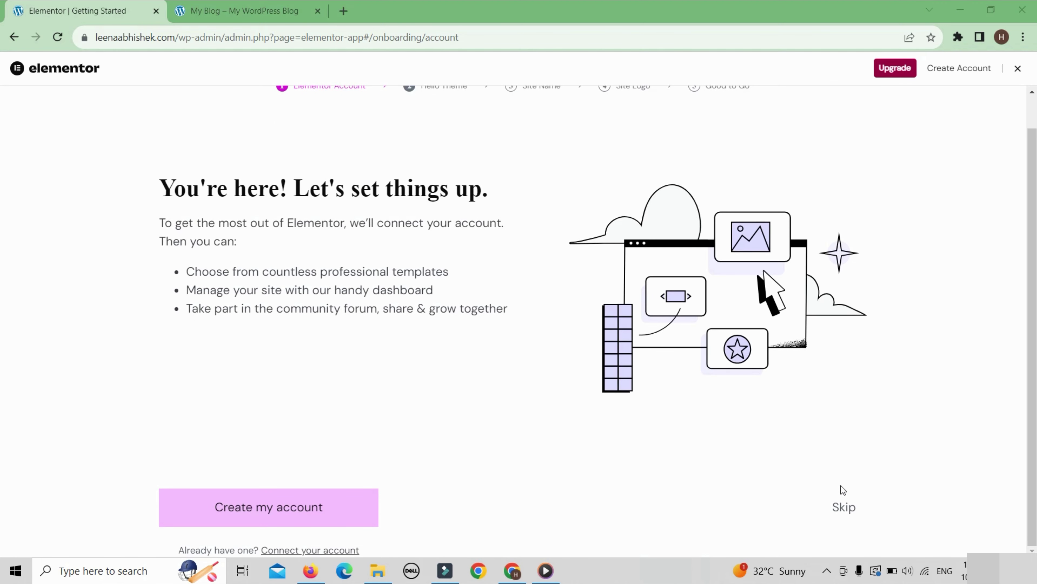
click(843, 513)
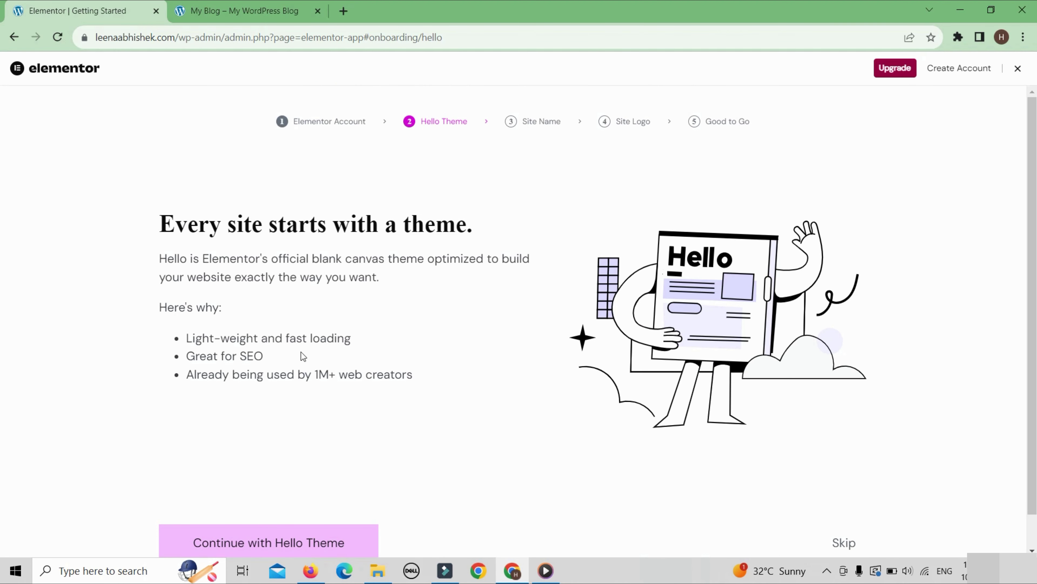
scroll(300, 352, down, 1)
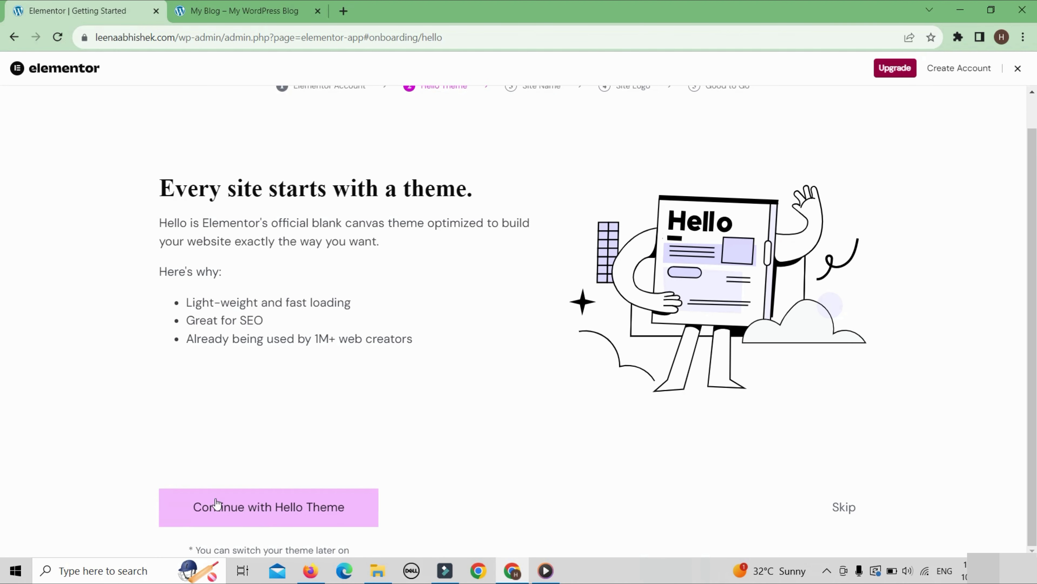
click(318, 508)
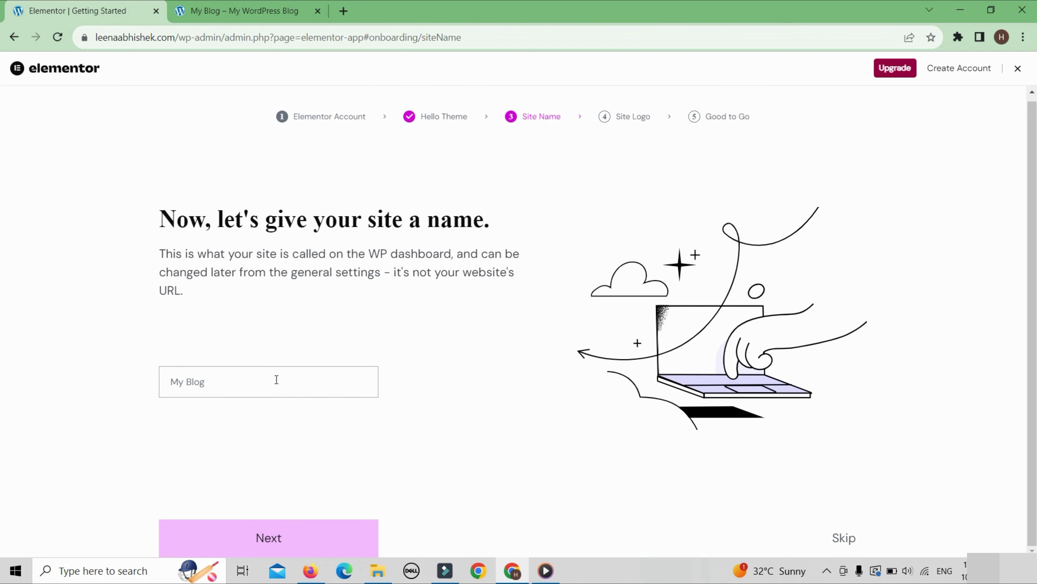
- Set the site name to 'Your Business Name' and continue
click(267, 379)
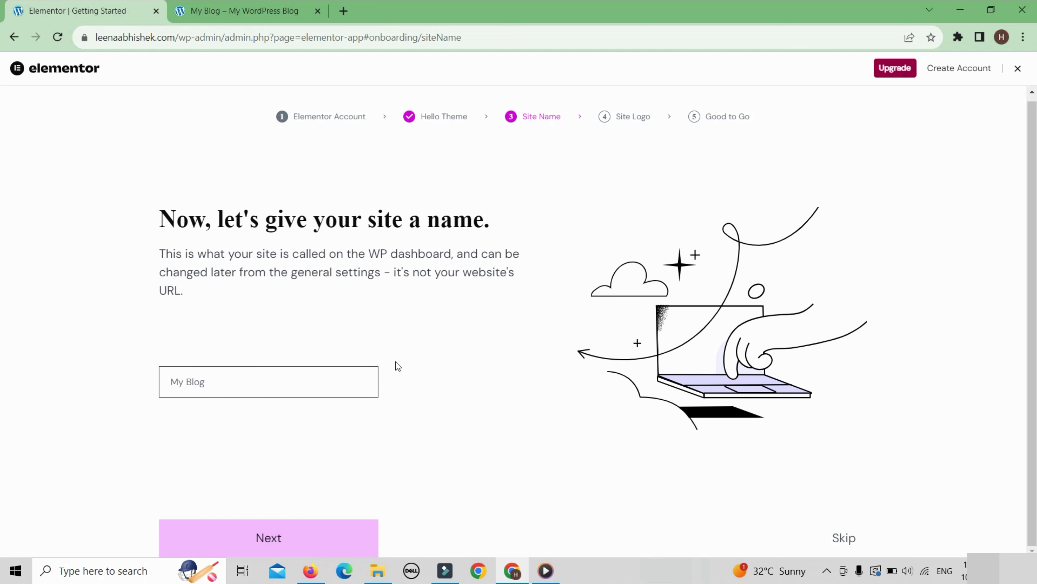
text(Your)
key(ctrl+a)
text(Your Business Name)
click(310, 533)
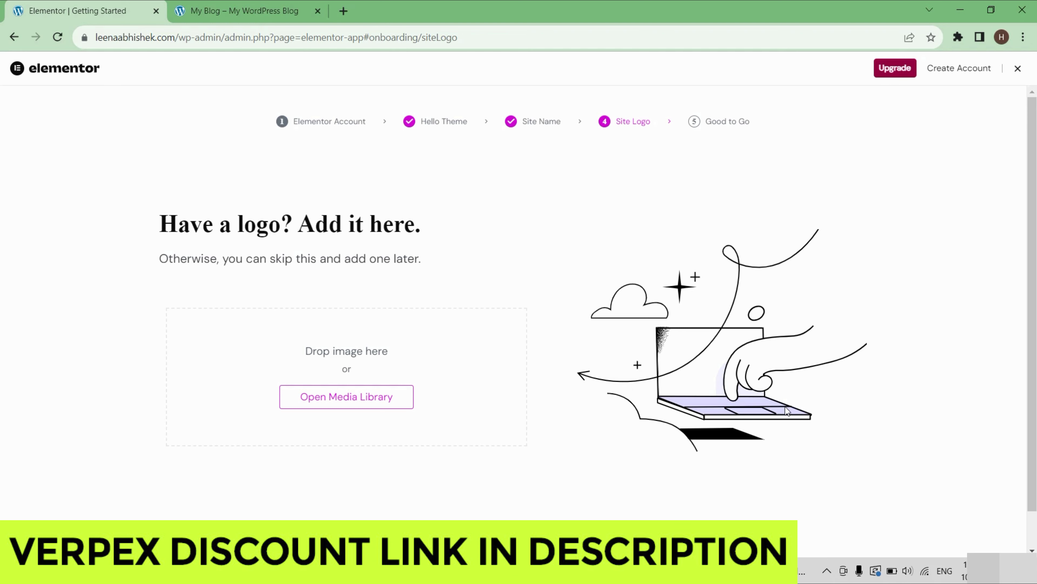
- Skip the site logo step and open the website kit library
scroll(854, 506, down, 1)
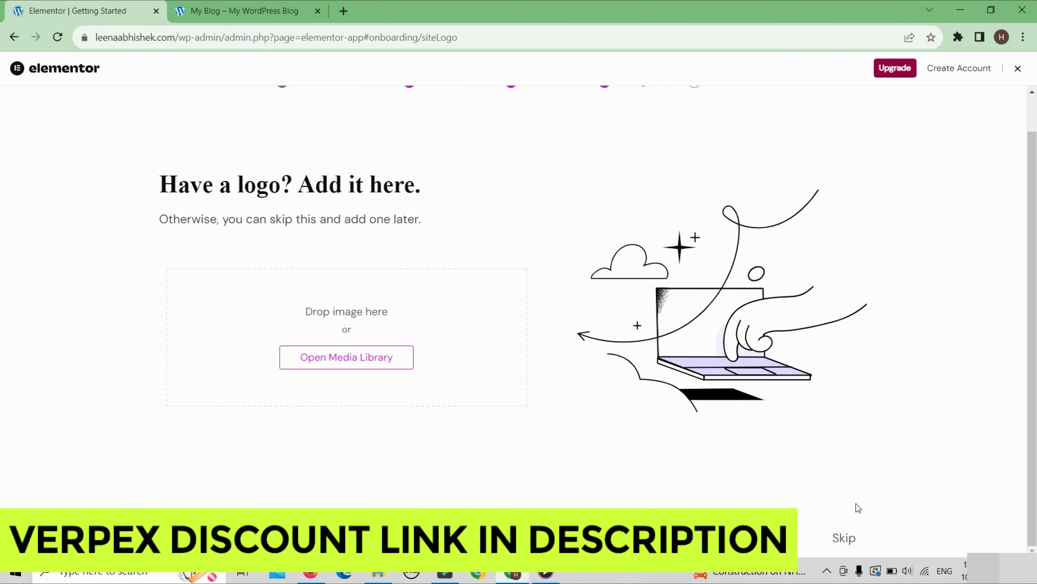
click(848, 539)
scroll(621, 436, down, 1)
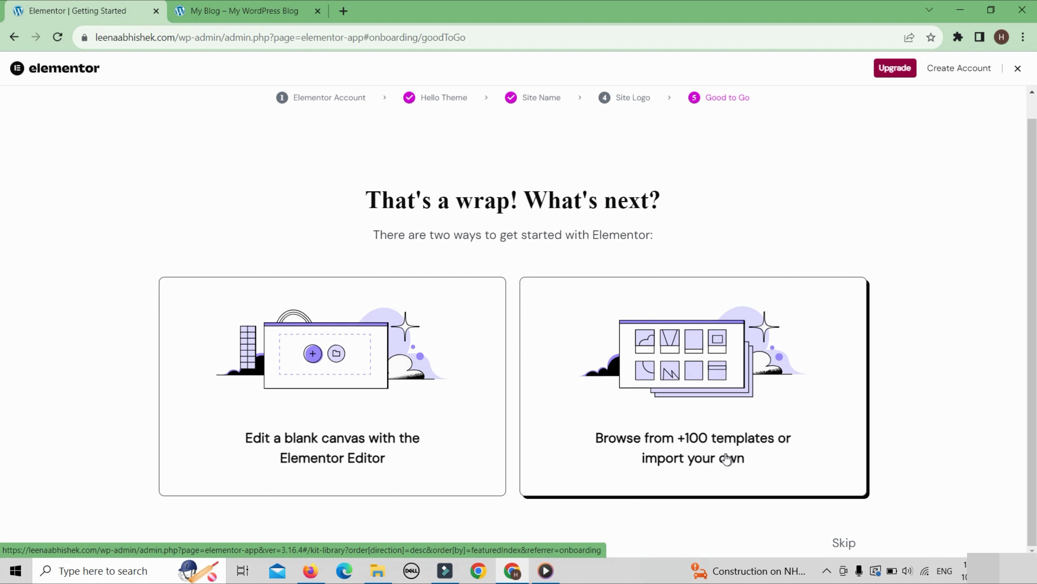
click(733, 432)
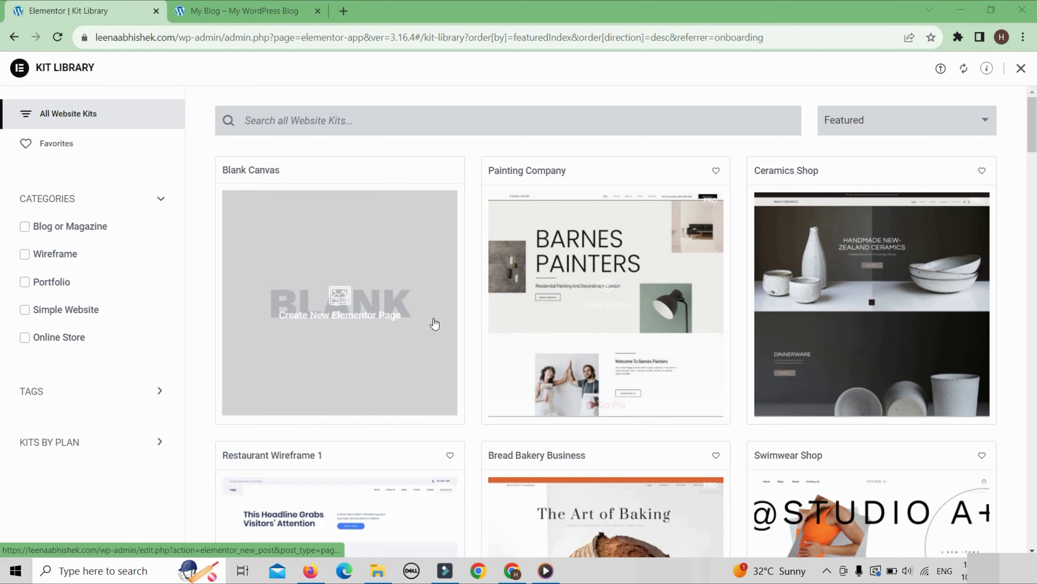
- Browse the Kit Library and open the Local Services Wireframe 2 kit preview
scroll(589, 310, down, 5)
scroll(588, 310, down, 5)
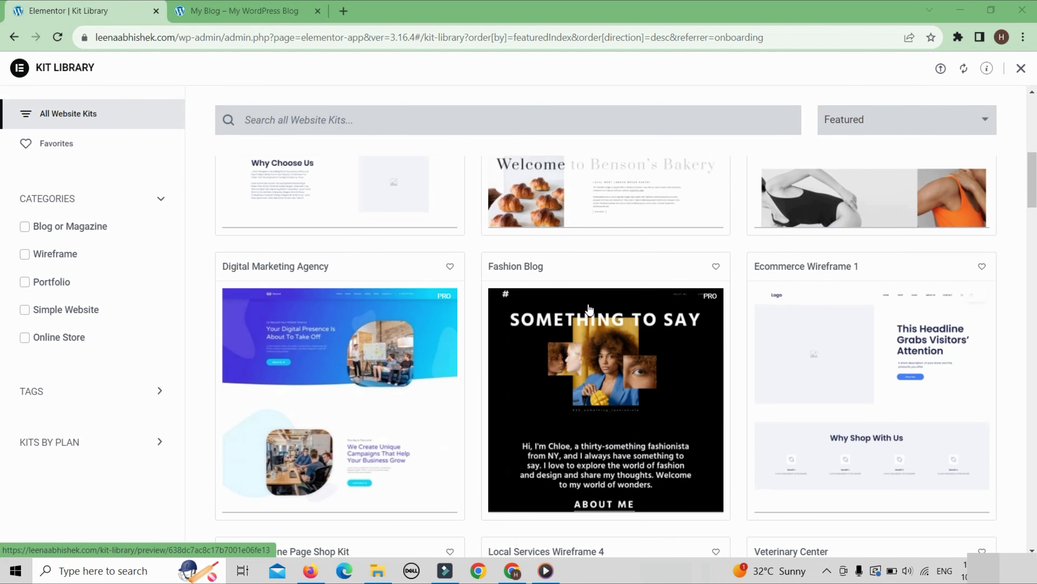
scroll(645, 409, down, 5)
scroll(645, 409, up, 12)
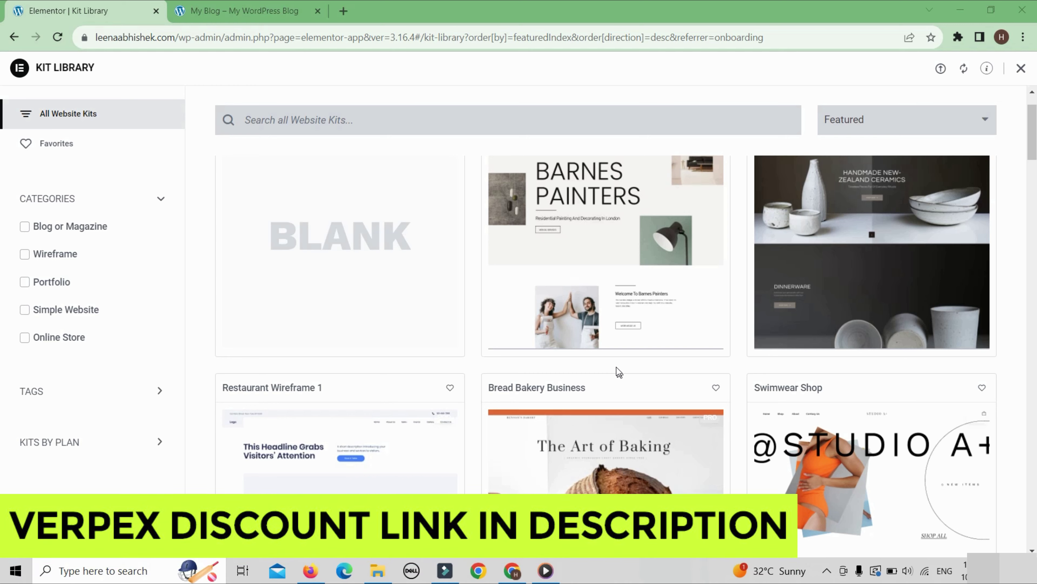
mouse_move(602, 352)
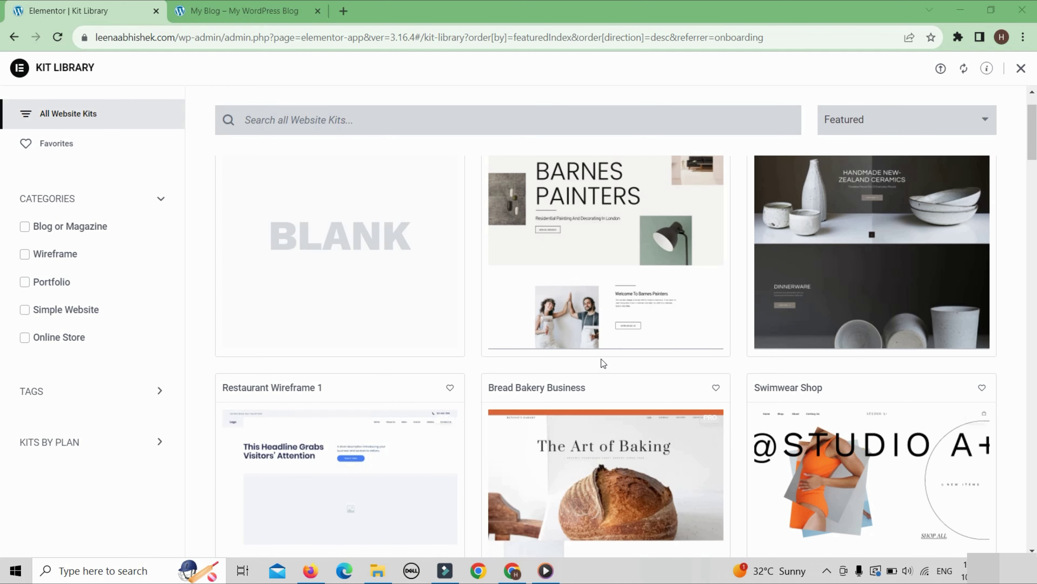
scroll(603, 362, down, 20)
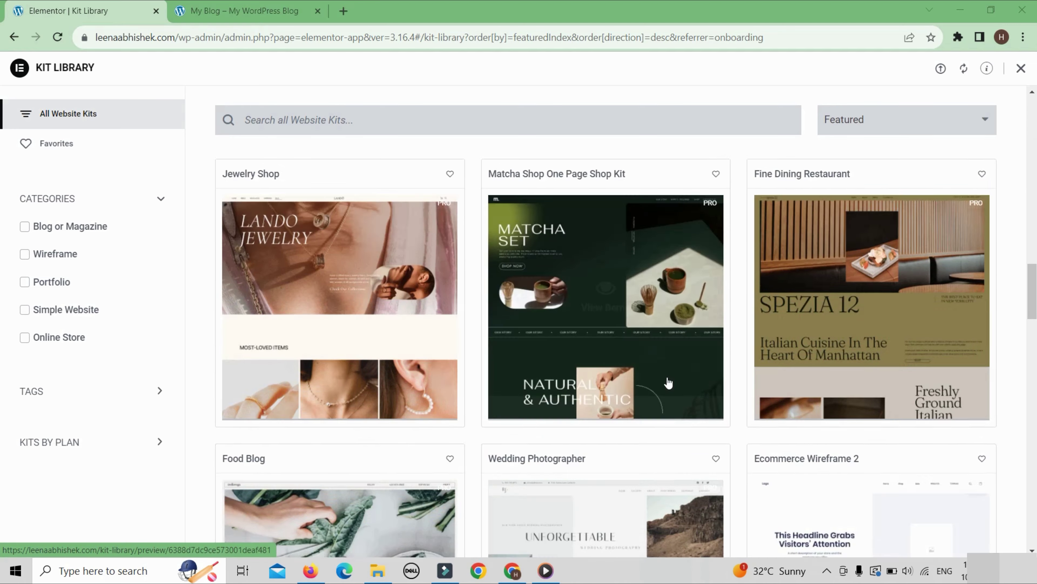
scroll(668, 383, down, 15)
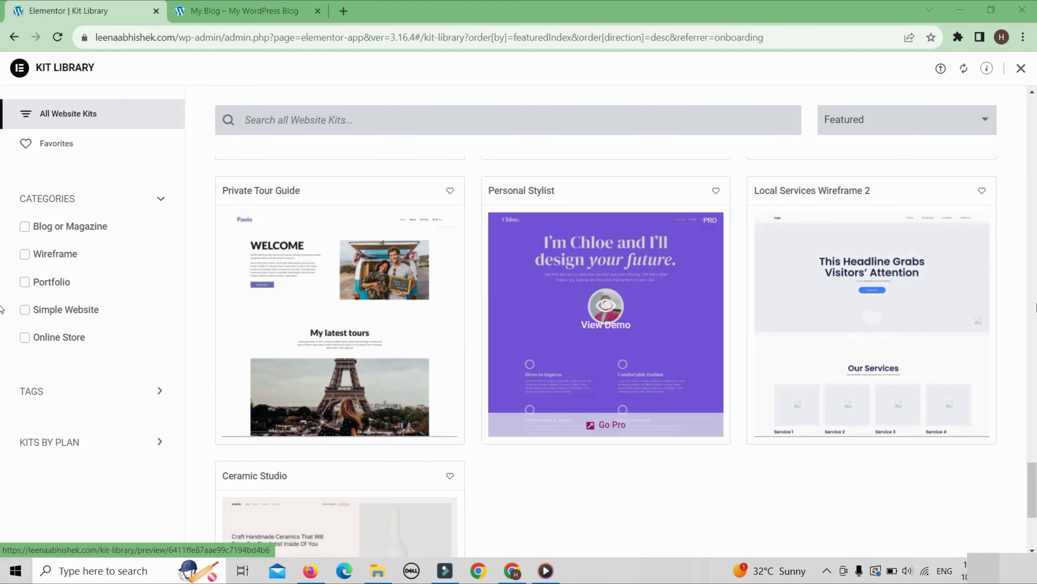
mouse_move(860, 265)
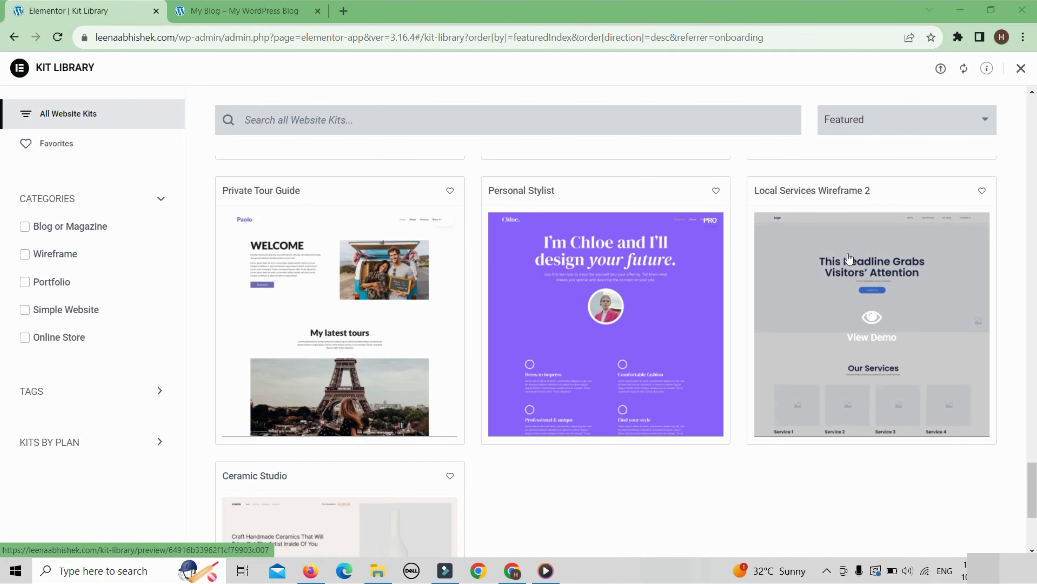
click(906, 291)
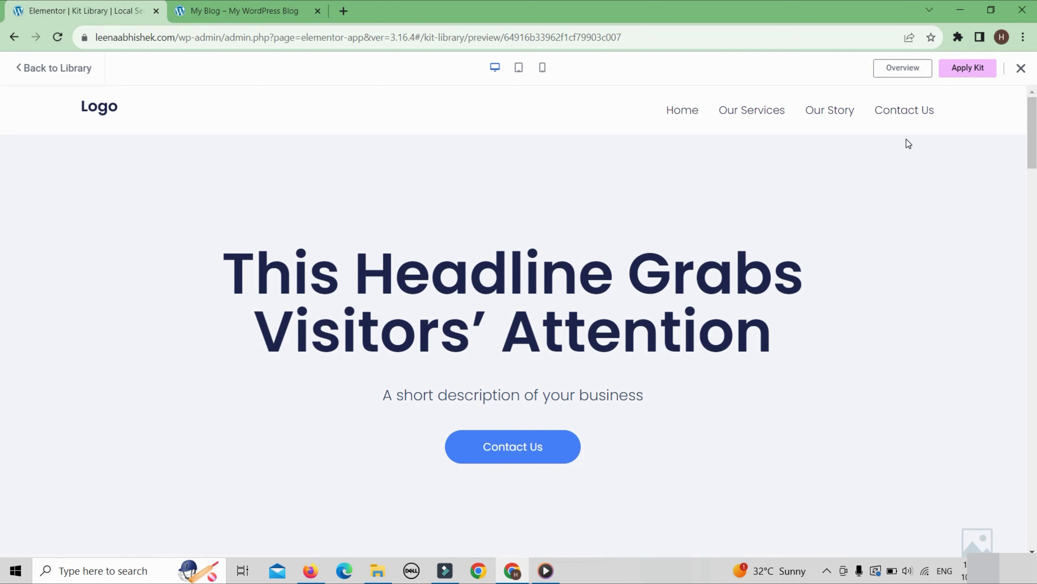
scroll(736, 297, down, 10)
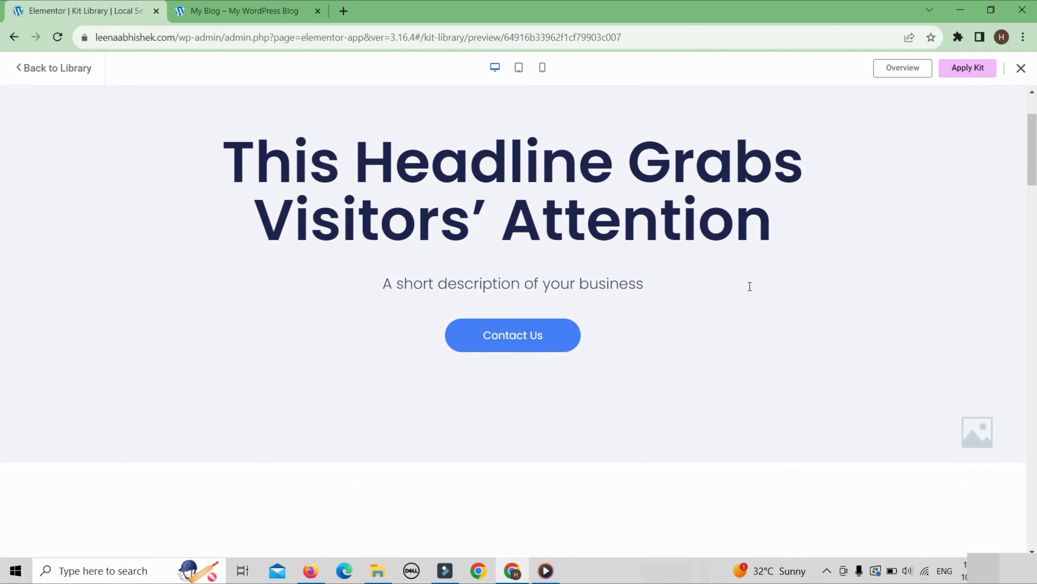
scroll(750, 287, up, 10)
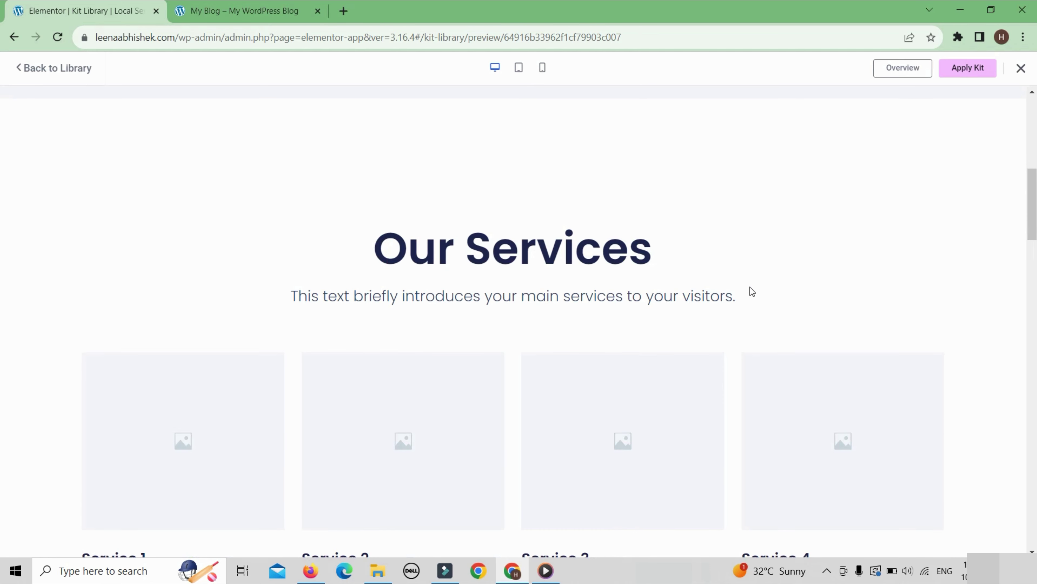
scroll(750, 287, down, 7)
scroll(750, 286, down, 15)
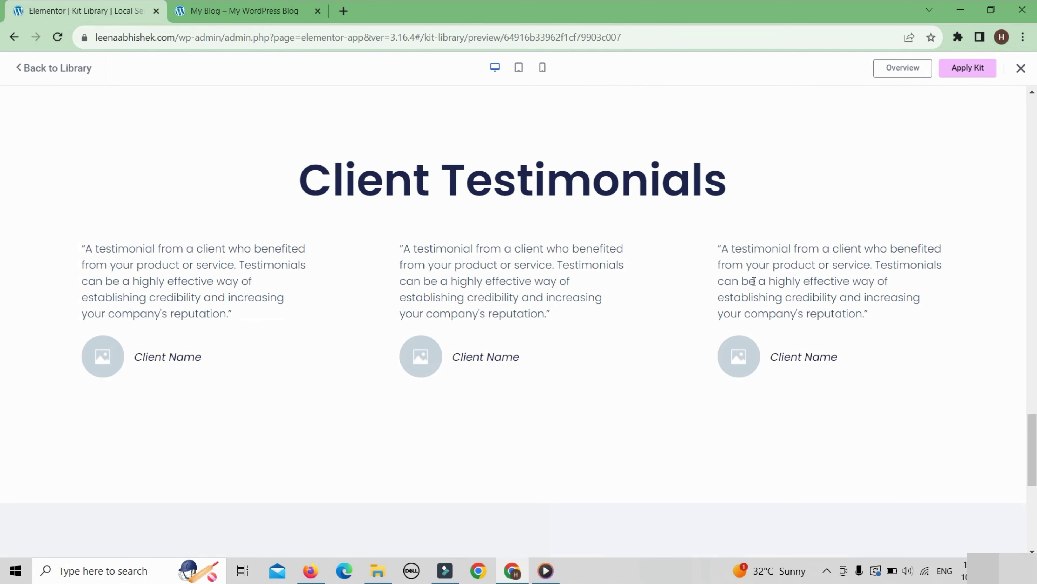
scroll(754, 281, down, 10)
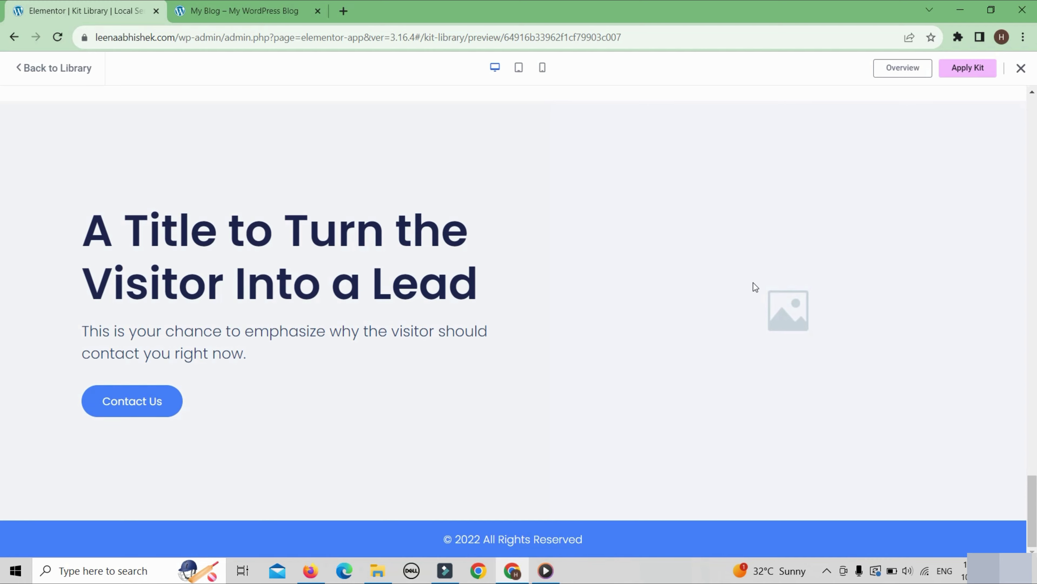
scroll(753, 286, up, 12)
scroll(752, 284, up, 12)
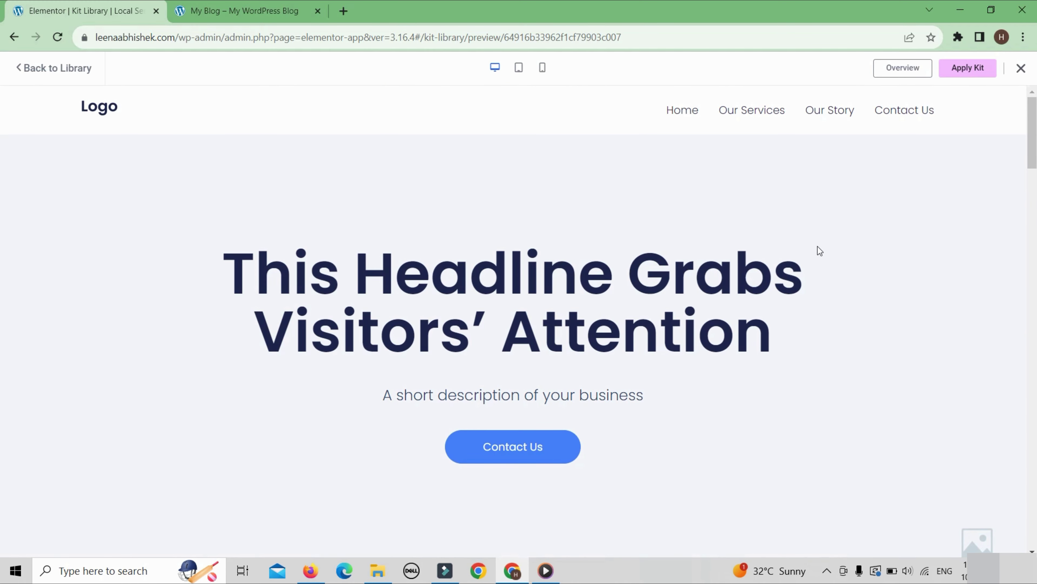
- Apply the entire Local Services Wireframe 2 kit, connecting the library and enabling unfiltered file uploads
click(965, 68)
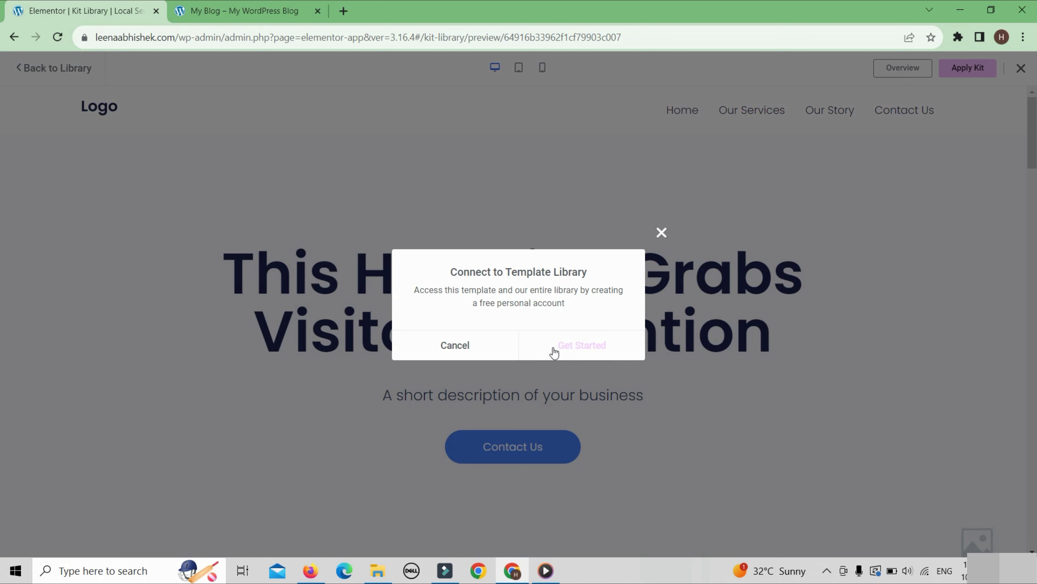
click(581, 352)
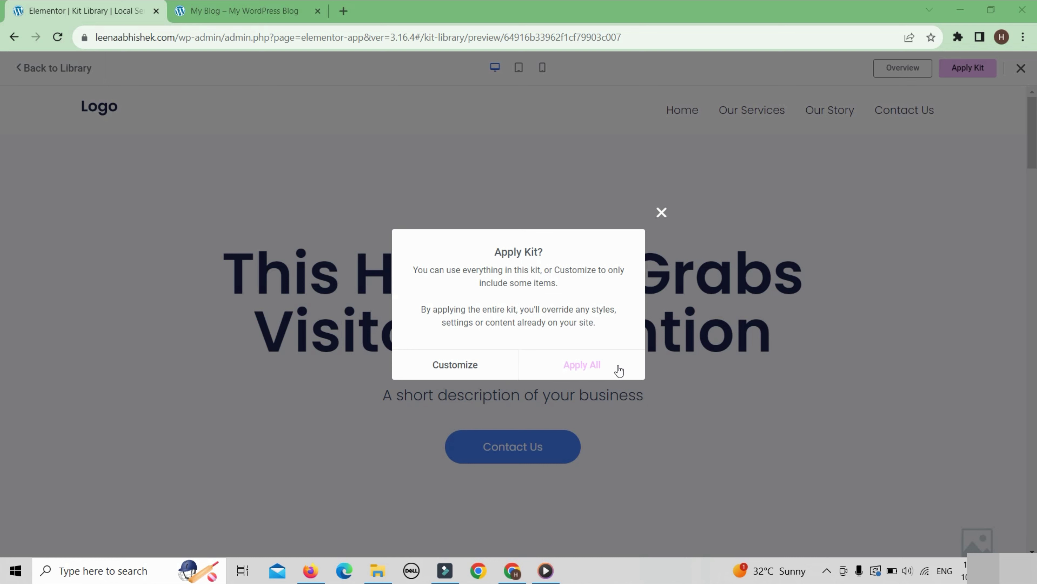
click(598, 367)
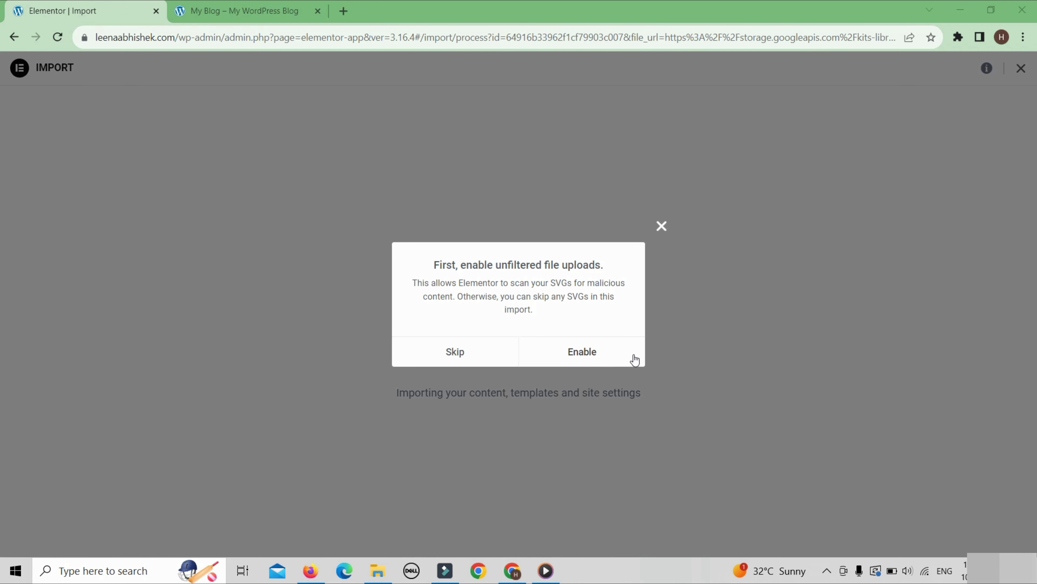
click(591, 351)
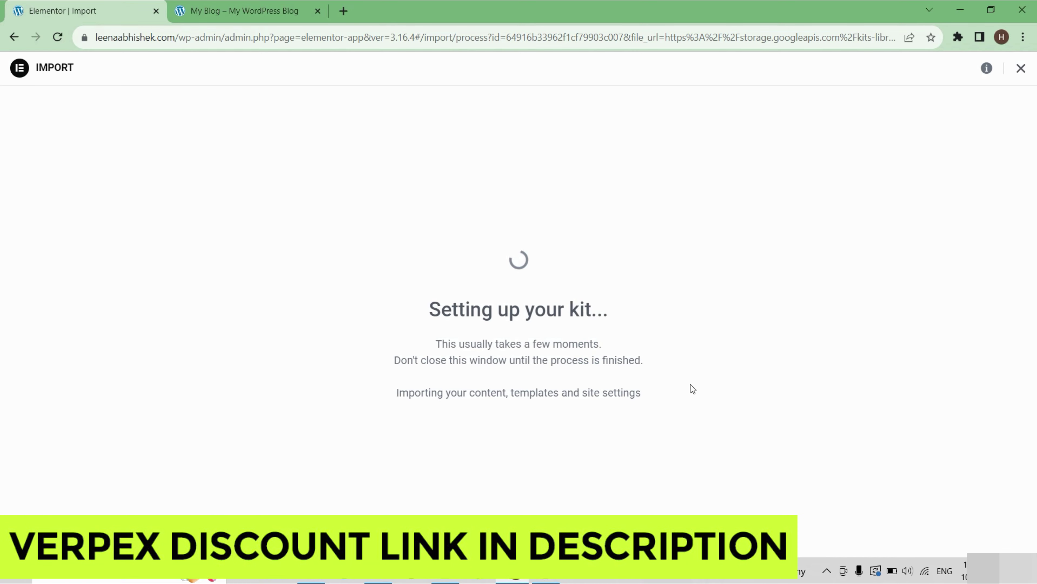
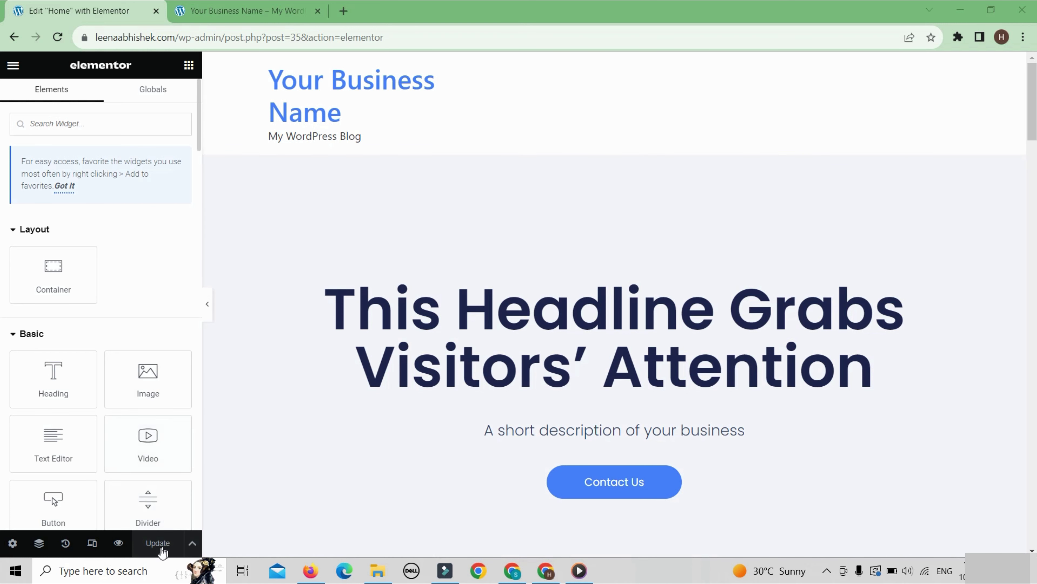
- Preview the Home page changes, then go to the admin Pages list of seven pages
click(117, 543)
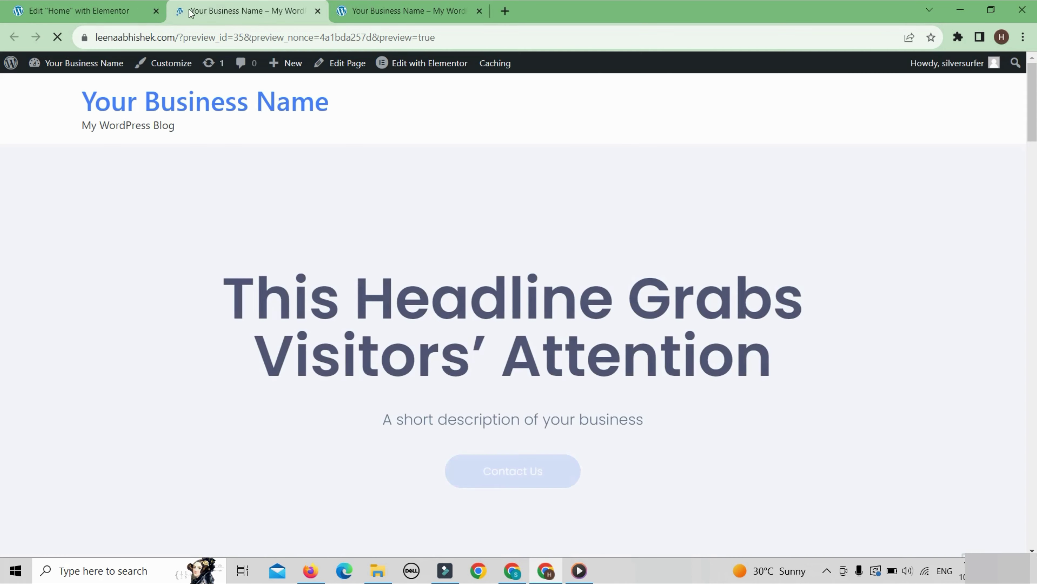
mouse_move(58, 69)
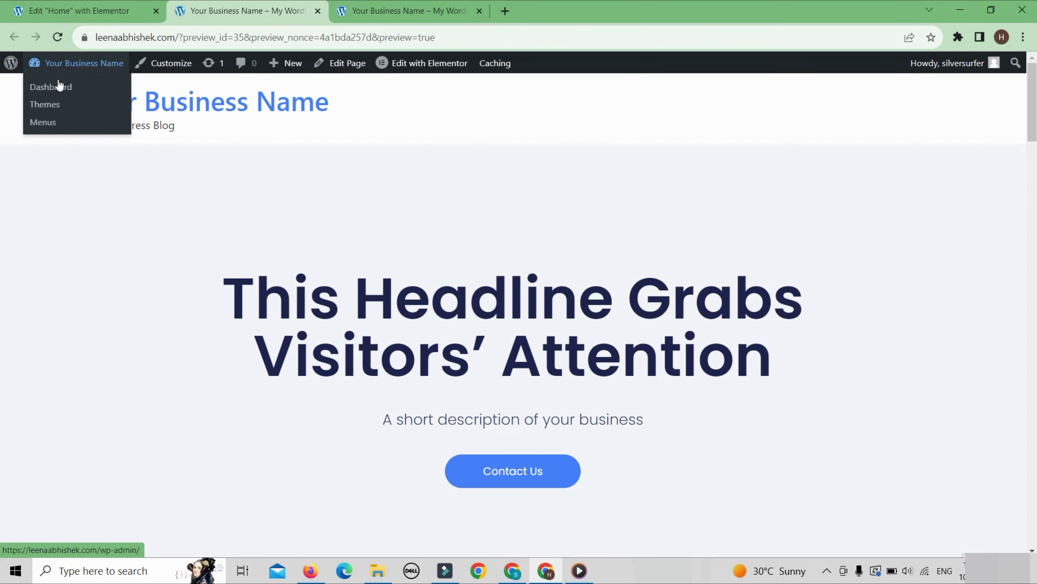
click(61, 93)
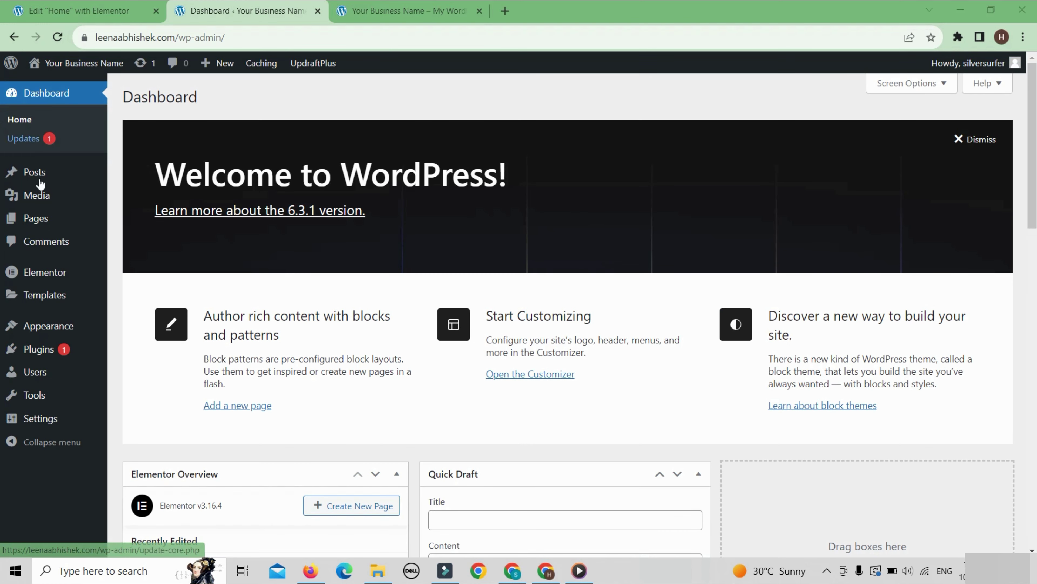
mouse_move(48, 220)
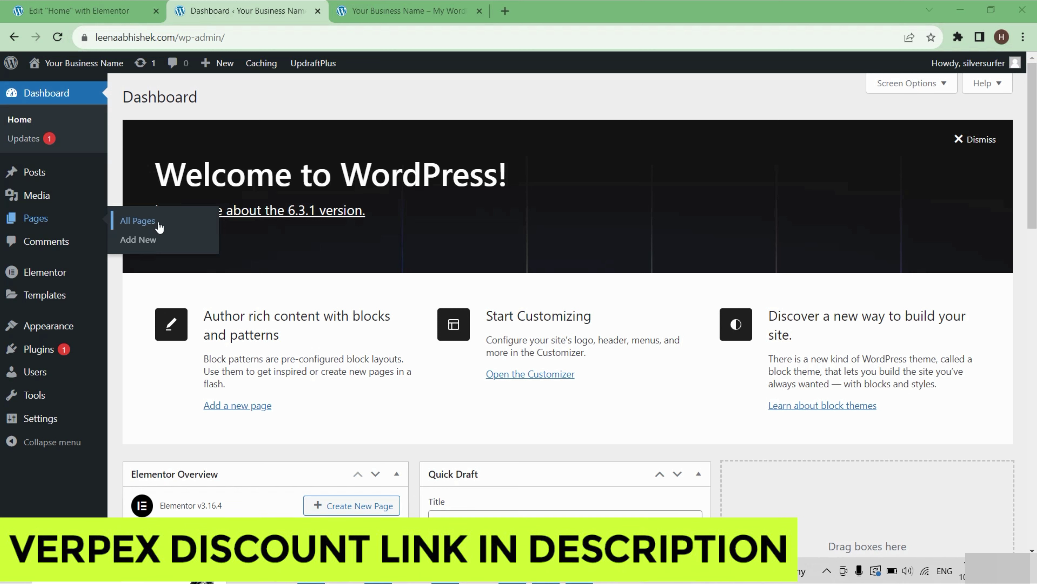
click(143, 222)
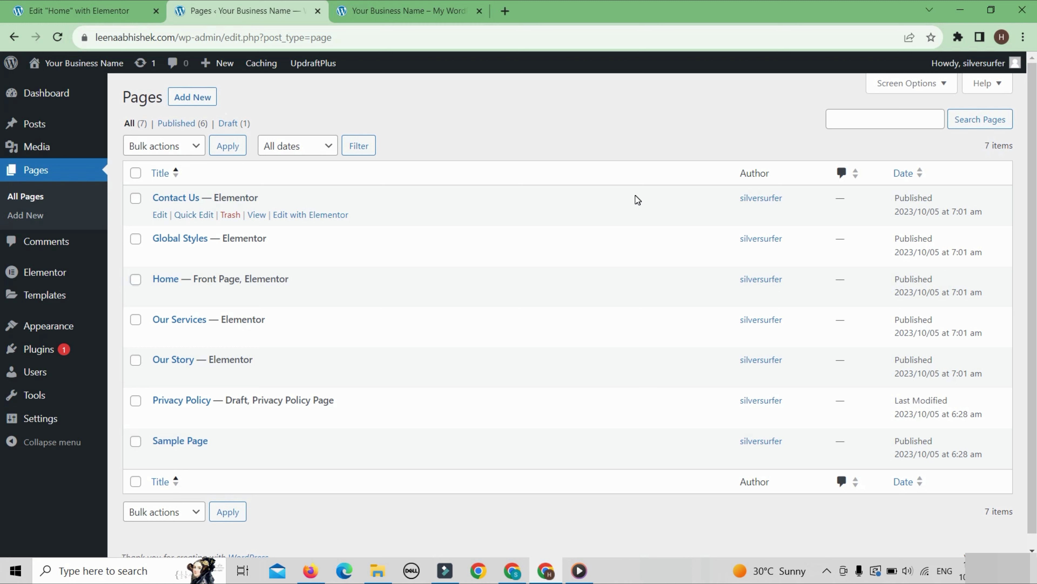
- Open two blank new-page editors in separate browser tabs
right_click(187, 103)
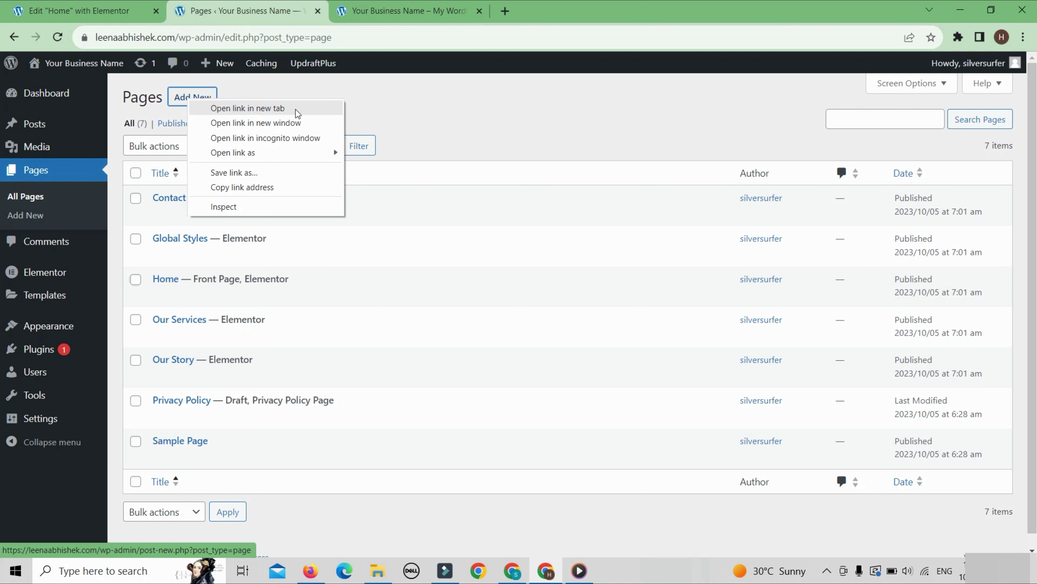
click(276, 108)
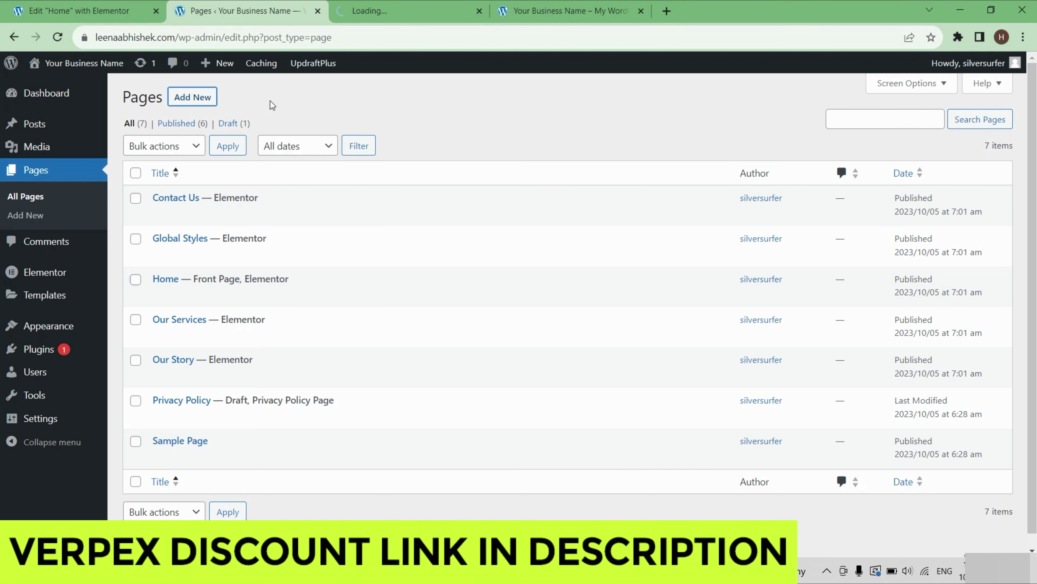
right_click(192, 100)
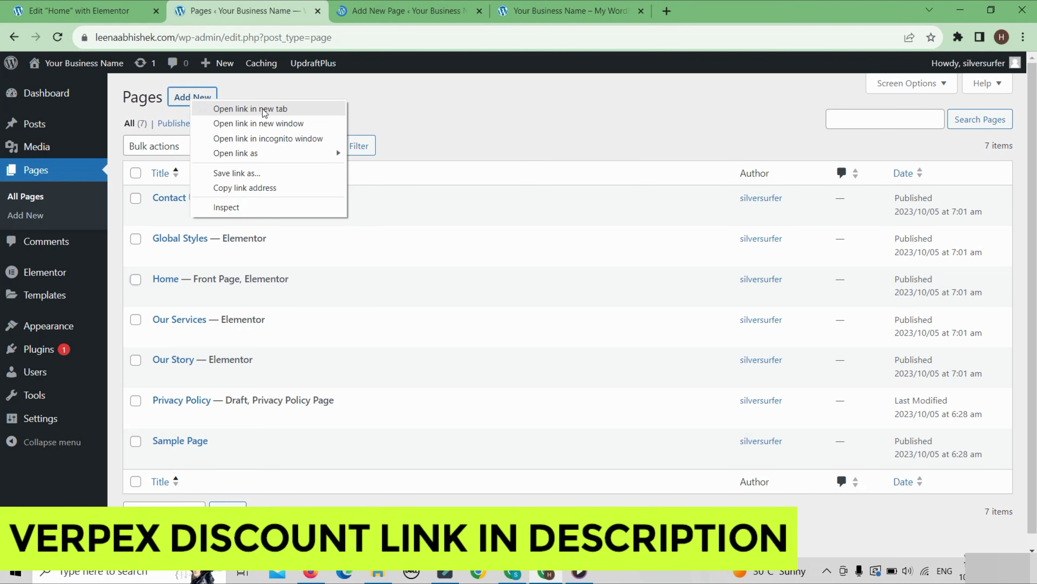
click(273, 110)
- Title the first new page 'About Us' and publish it
click(402, 10)
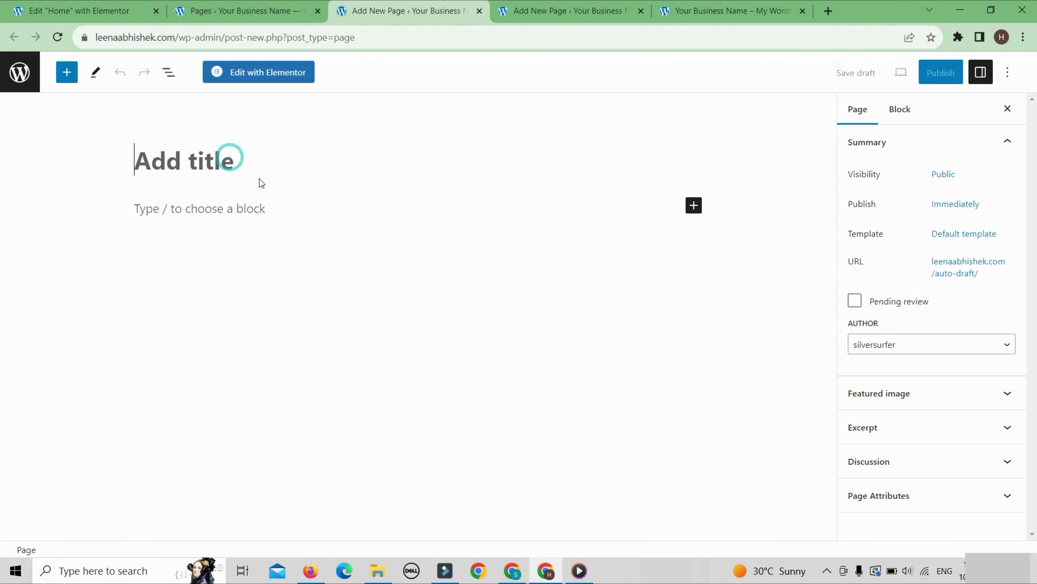
text(A)
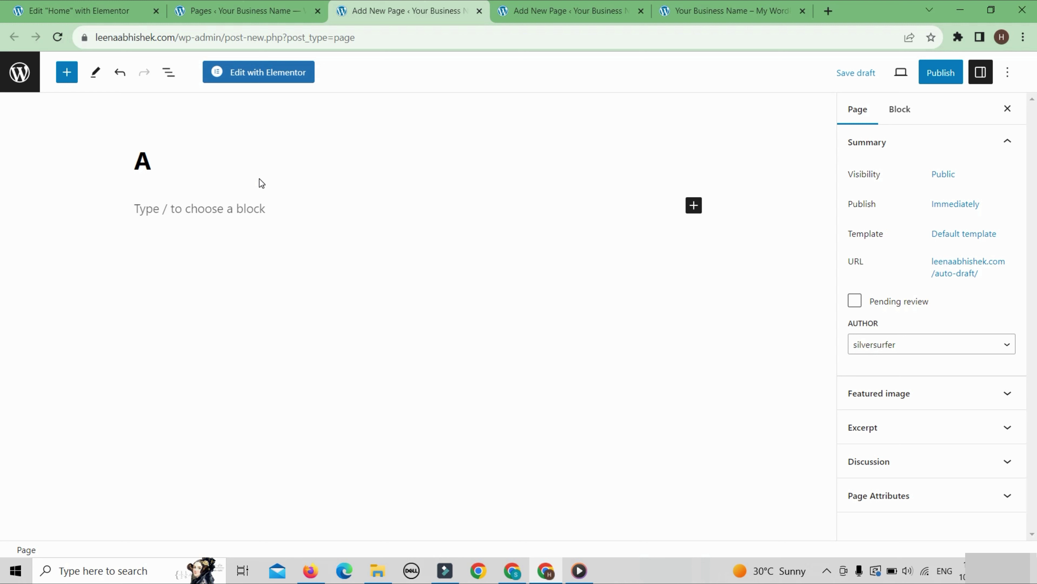
text(bout Us)
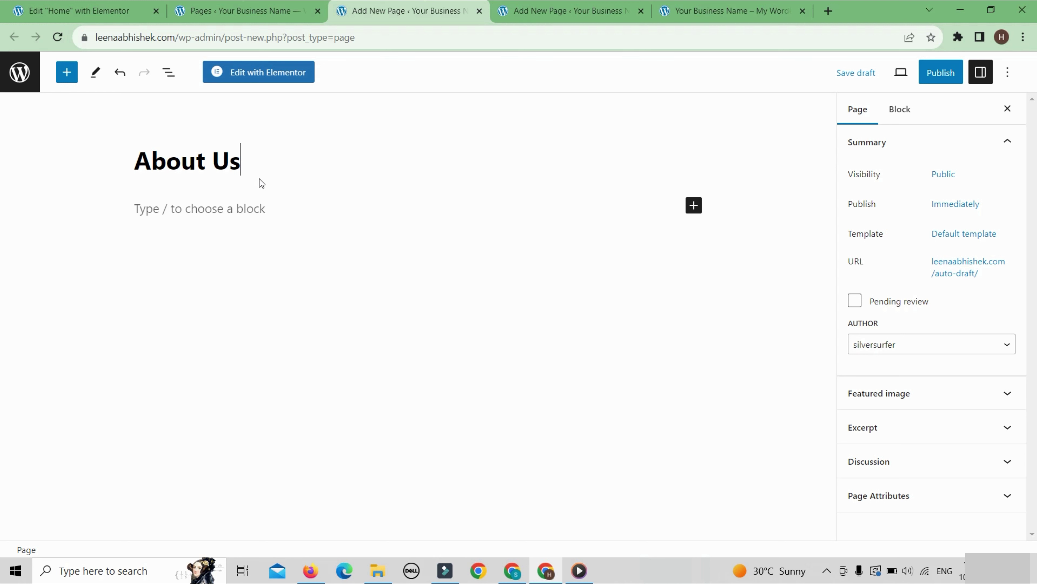
click(941, 73)
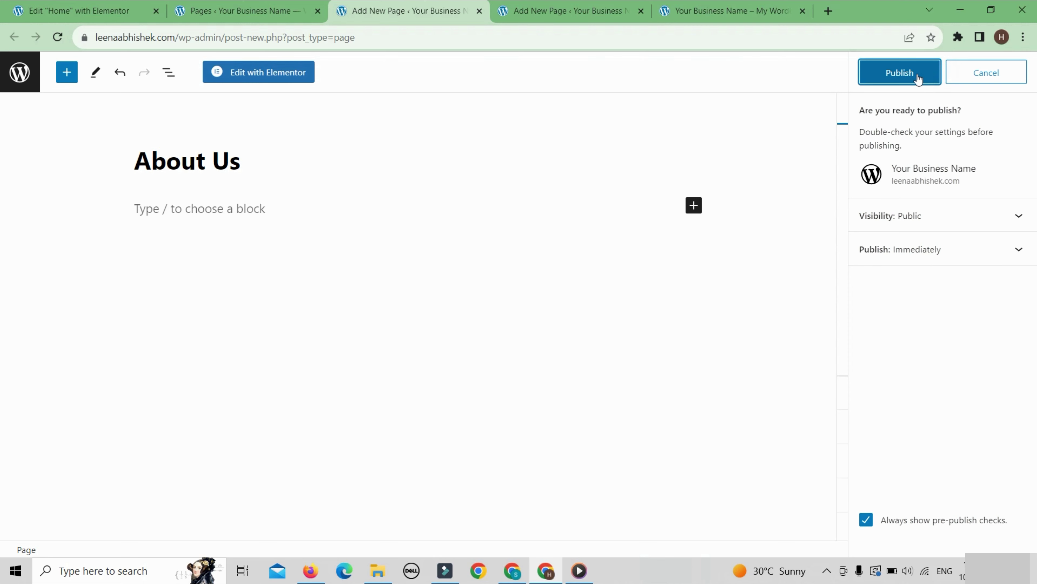
click(904, 75)
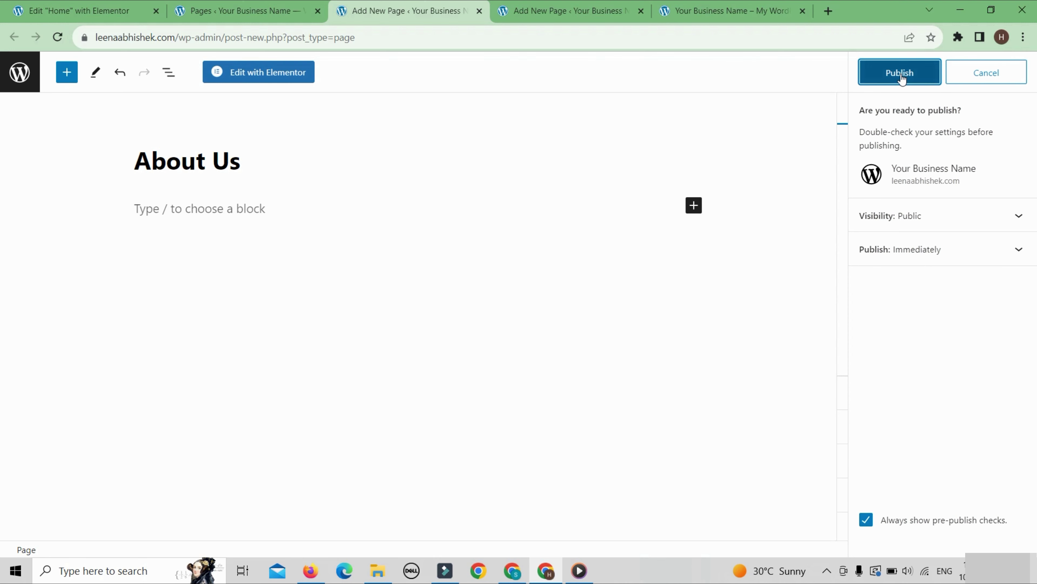
- Title the second new page 'Gallery', publish it, and return to the Pages list
click(535, 11)
click(184, 166)
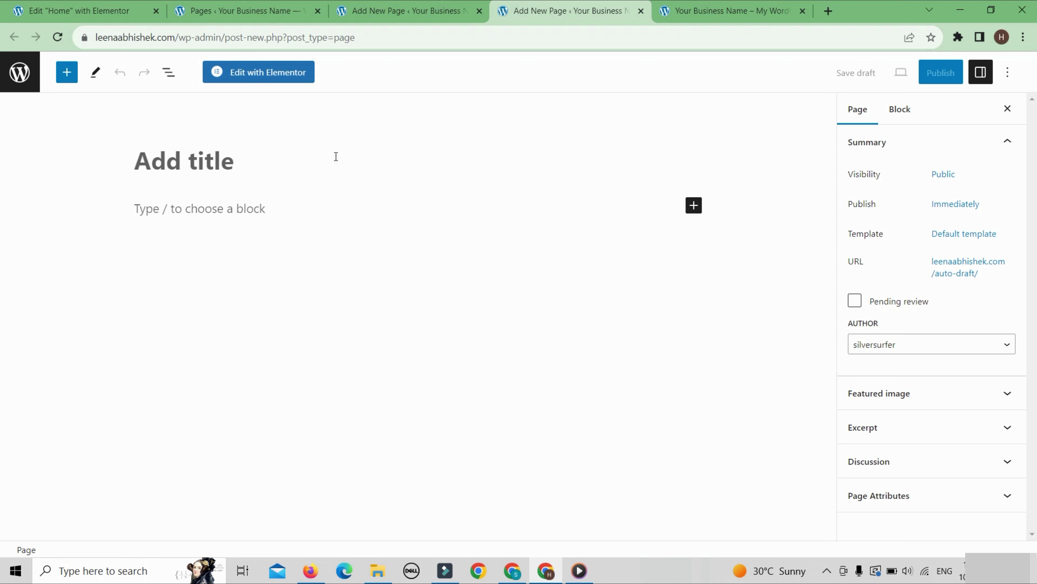
text(Gallery)
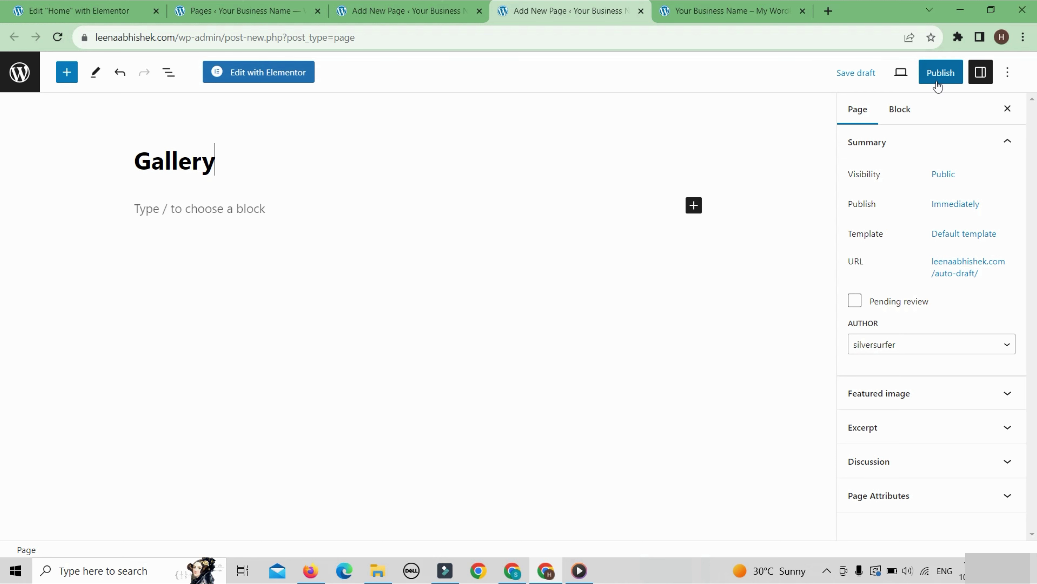
click(938, 86)
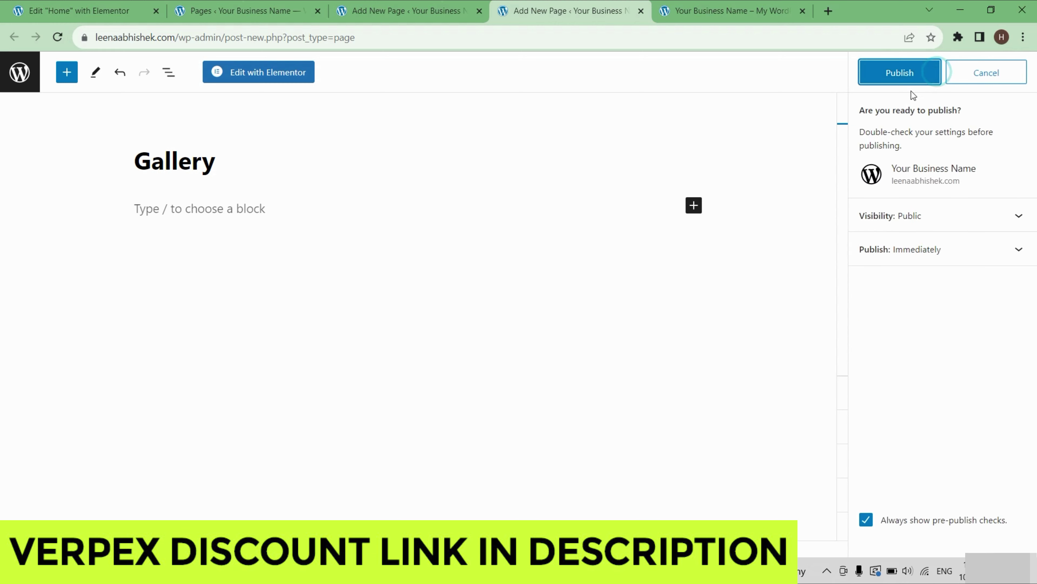
click(904, 79)
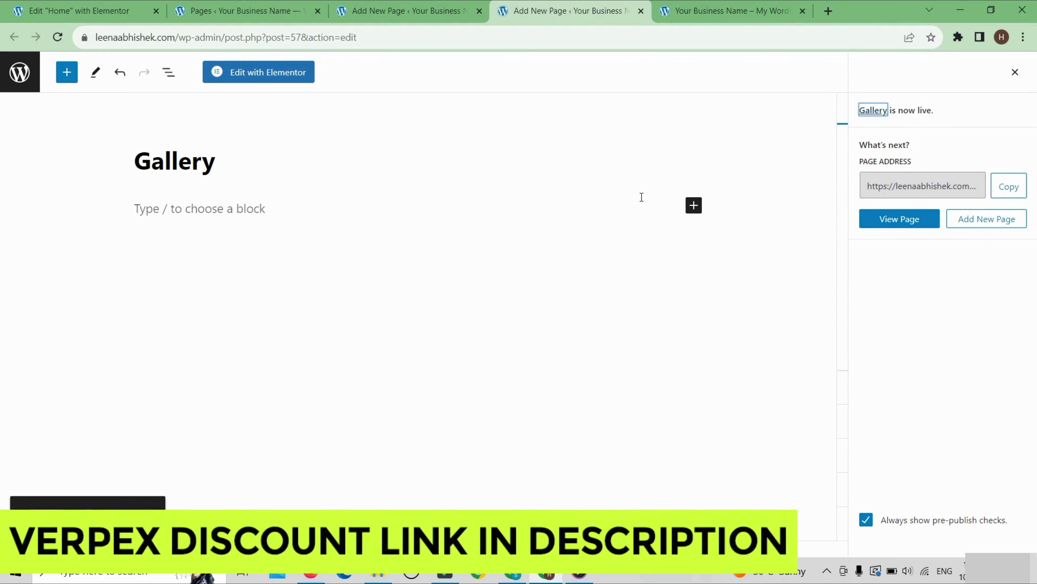
click(220, 9)
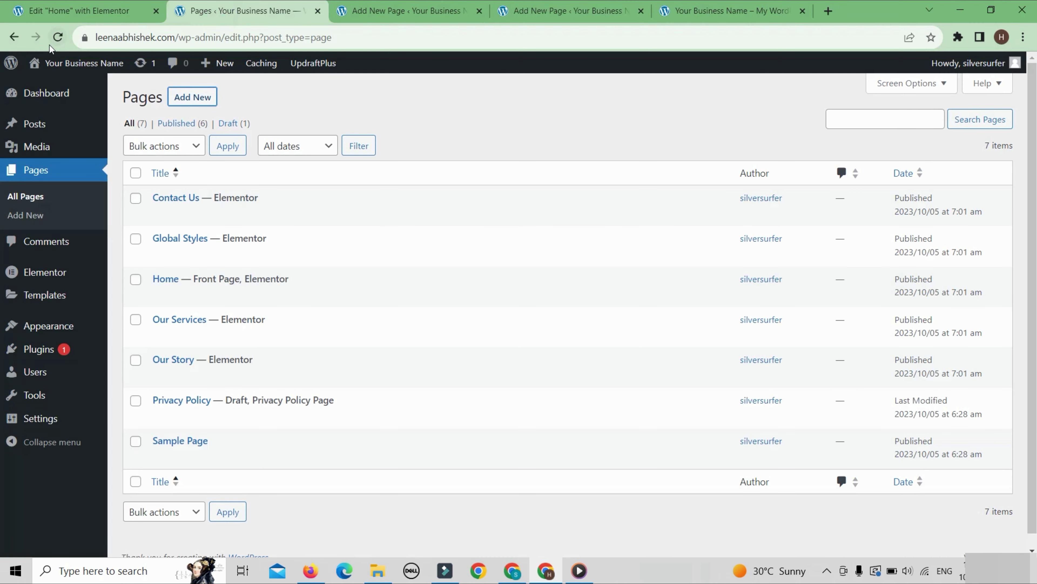
- Refresh the Pages list to confirm About Us and Gallery, then go to Appearance > Menus
click(57, 37)
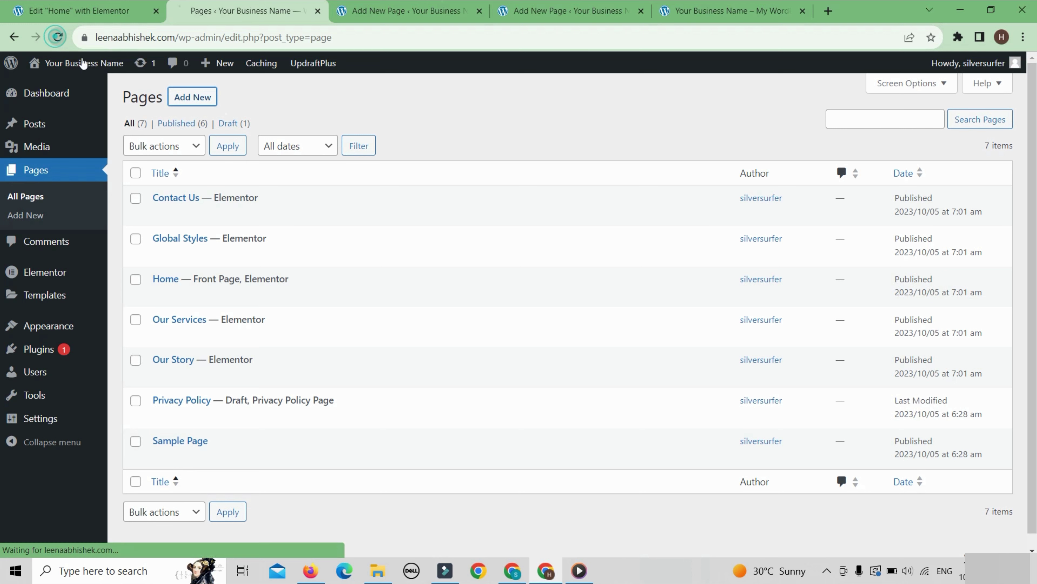
scroll(168, 300, down, 1)
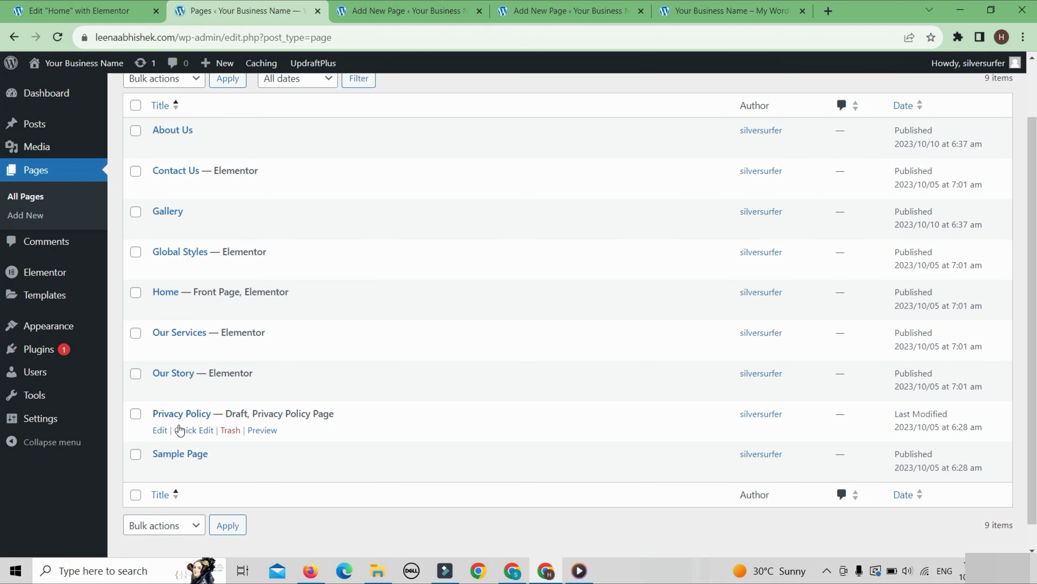
scroll(176, 331, up, 1)
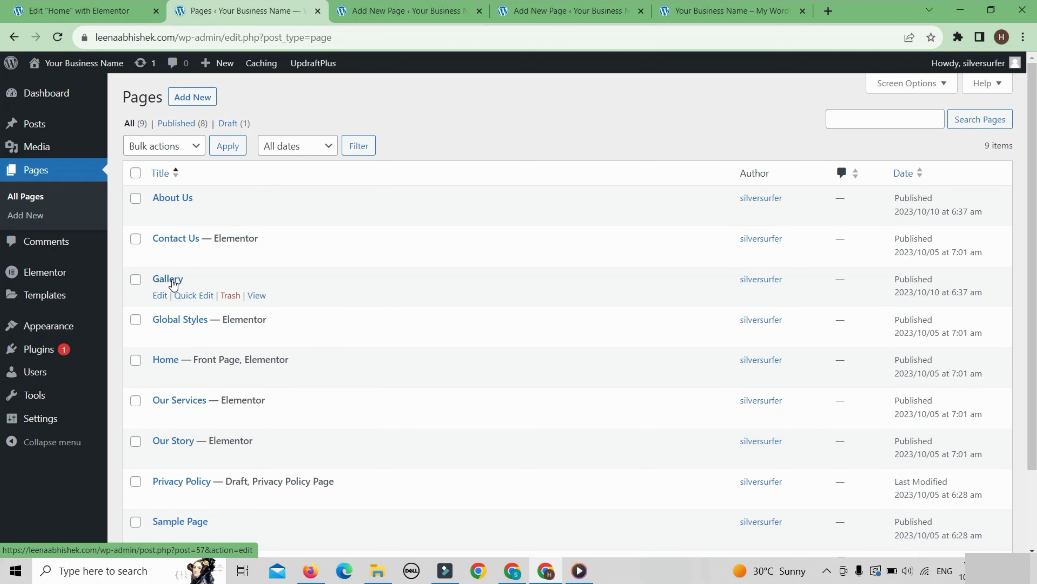
mouse_move(46, 336)
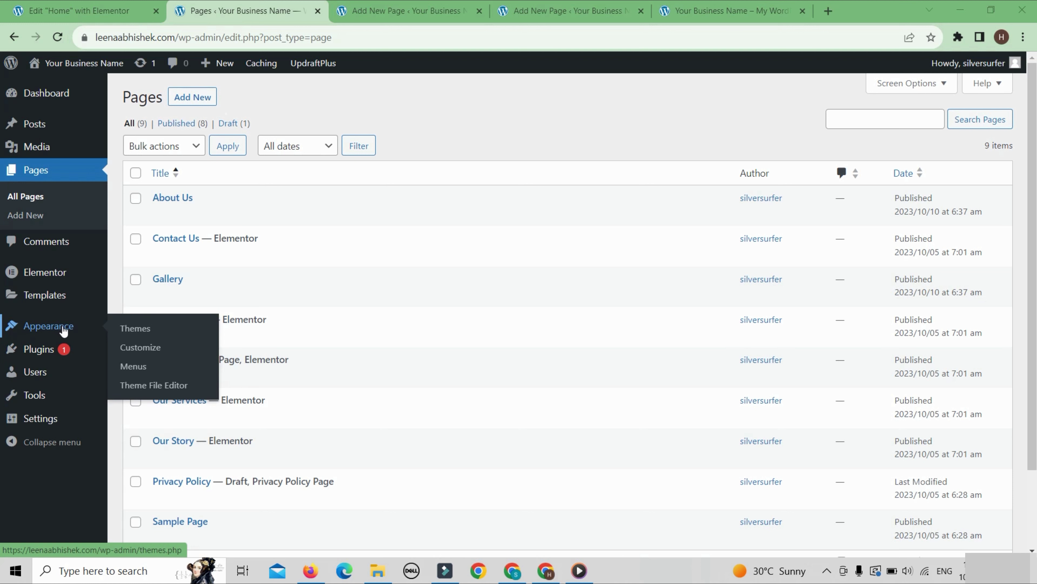
click(135, 369)
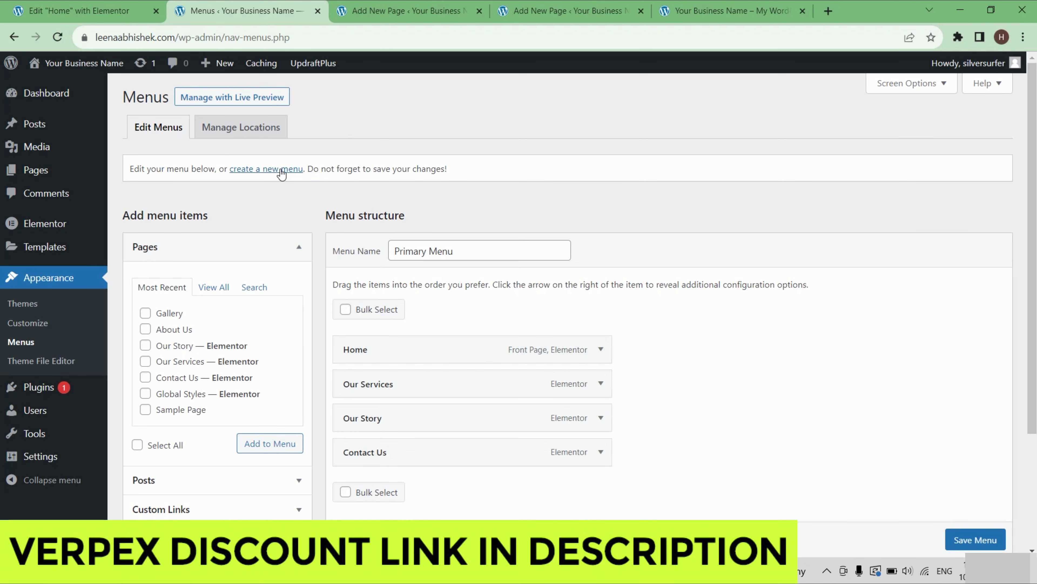
- Create a new menu named menu1
click(281, 169)
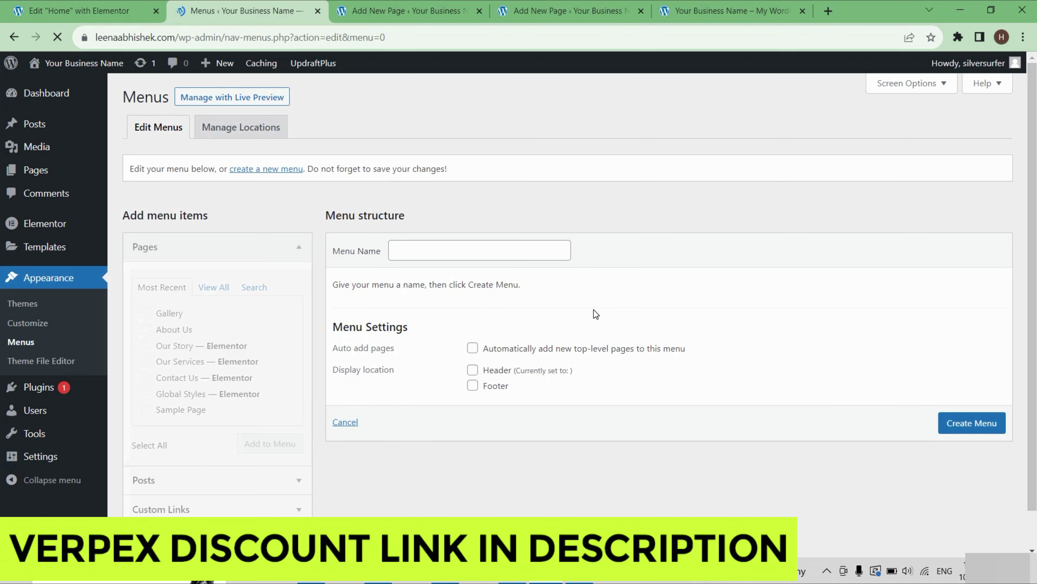
click(522, 245)
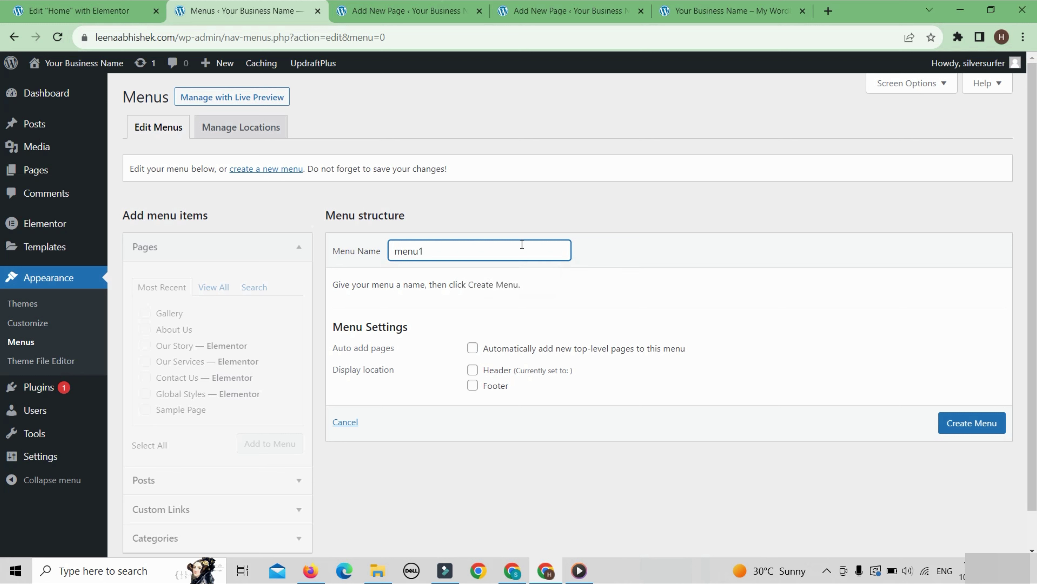
click(979, 427)
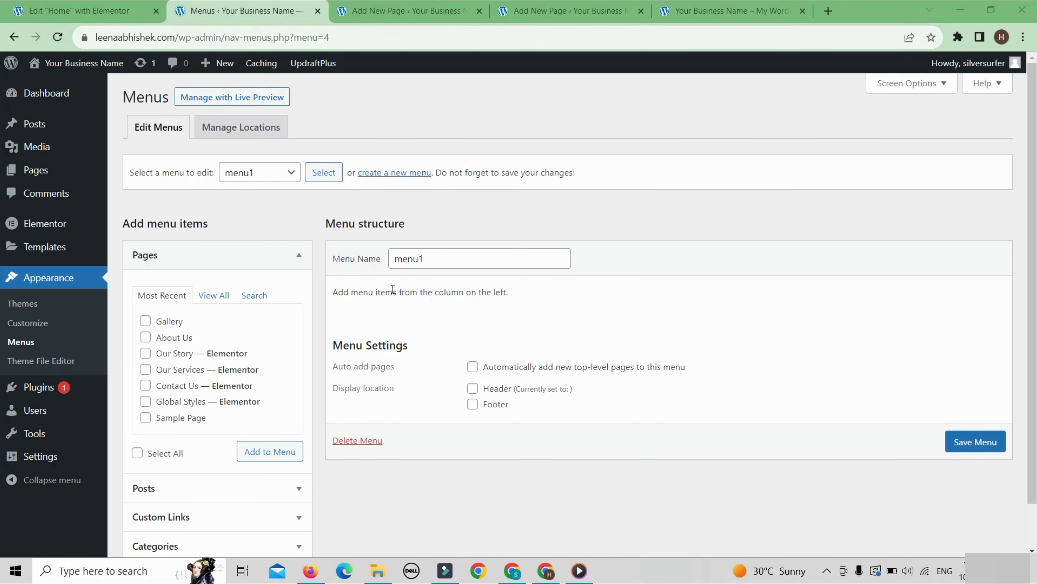
- Add the Home, About Us, Contact Us, Gallery and Our Services pages to menu1
click(217, 301)
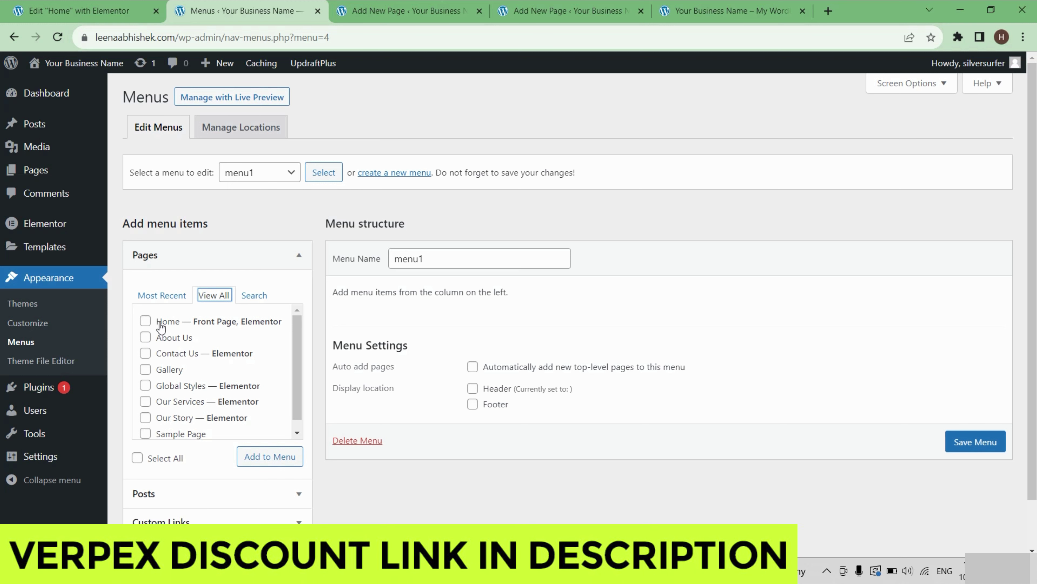
click(145, 321)
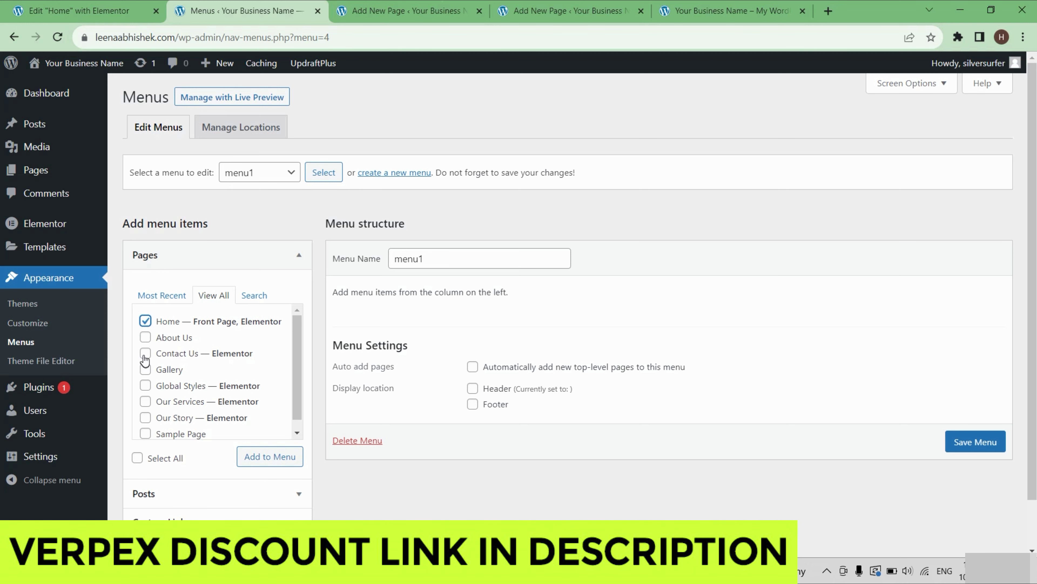
click(146, 352)
click(146, 336)
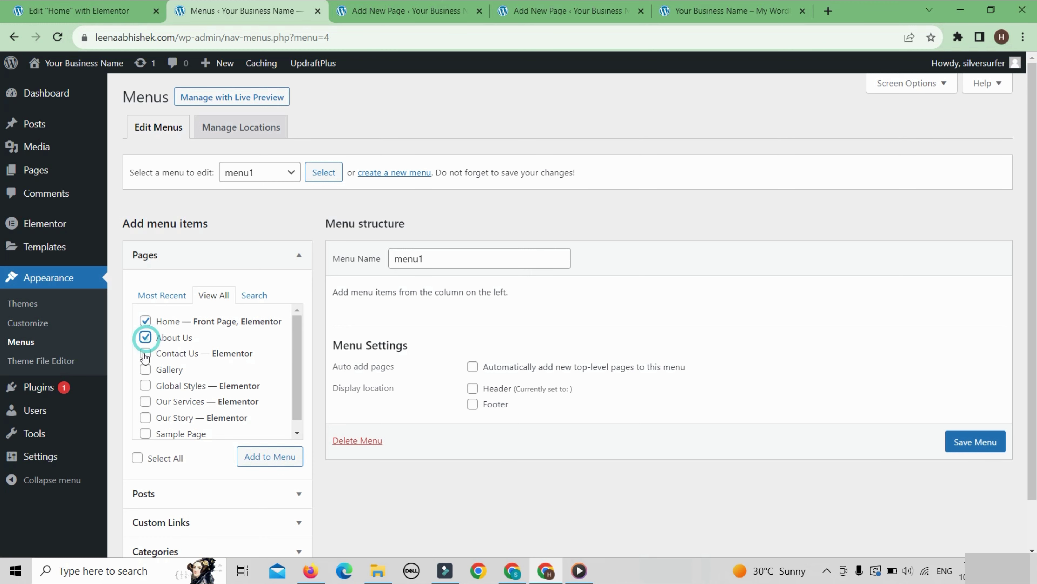
click(146, 401)
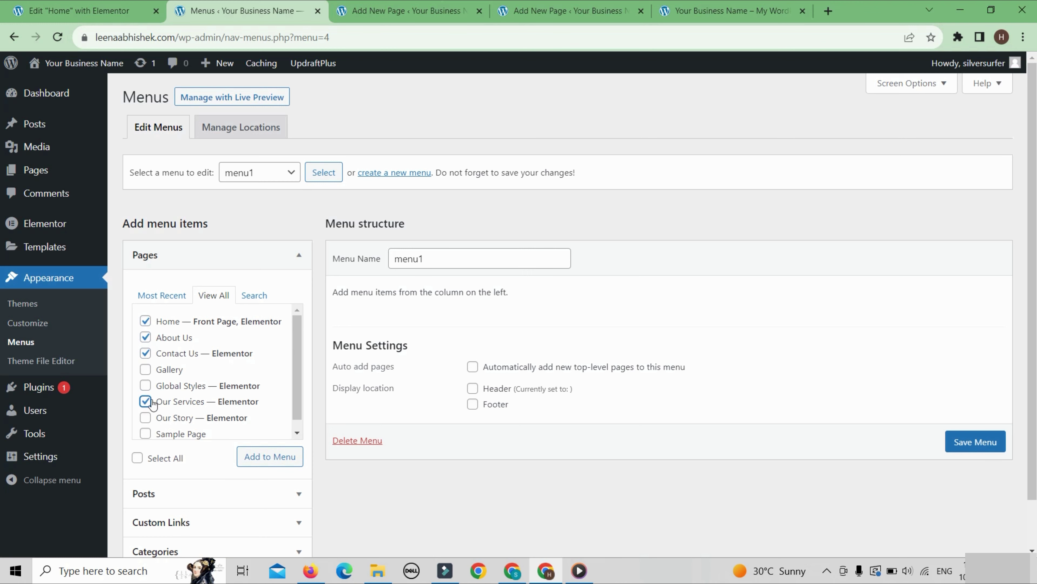
click(145, 369)
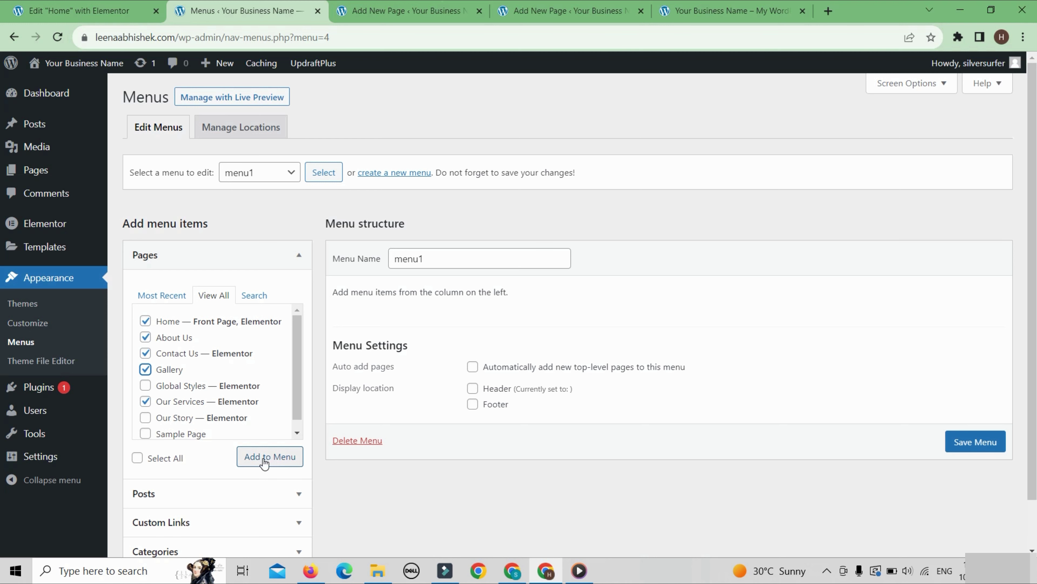
click(264, 458)
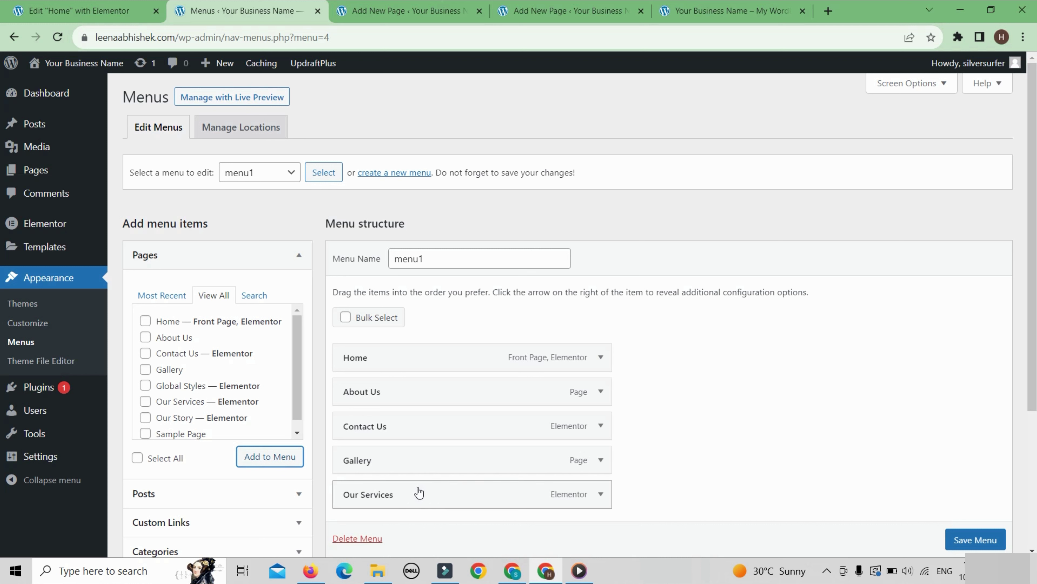
- Reorder menu1 to Home, Our Services, Gallery, About Us, Contact Us, assign it to Header, and save
drag(419, 484, 401, 379)
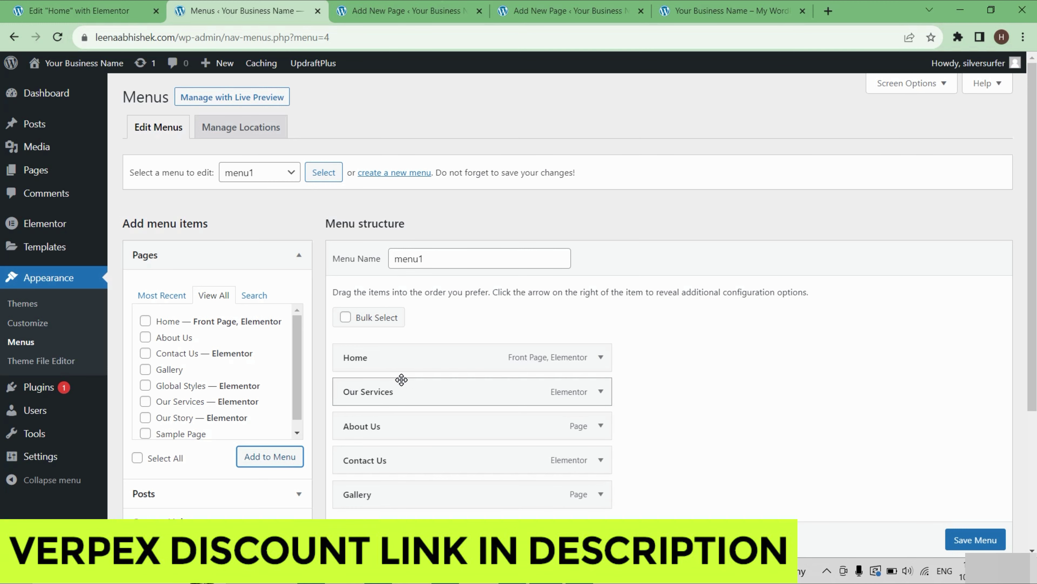
drag(401, 483, 399, 414)
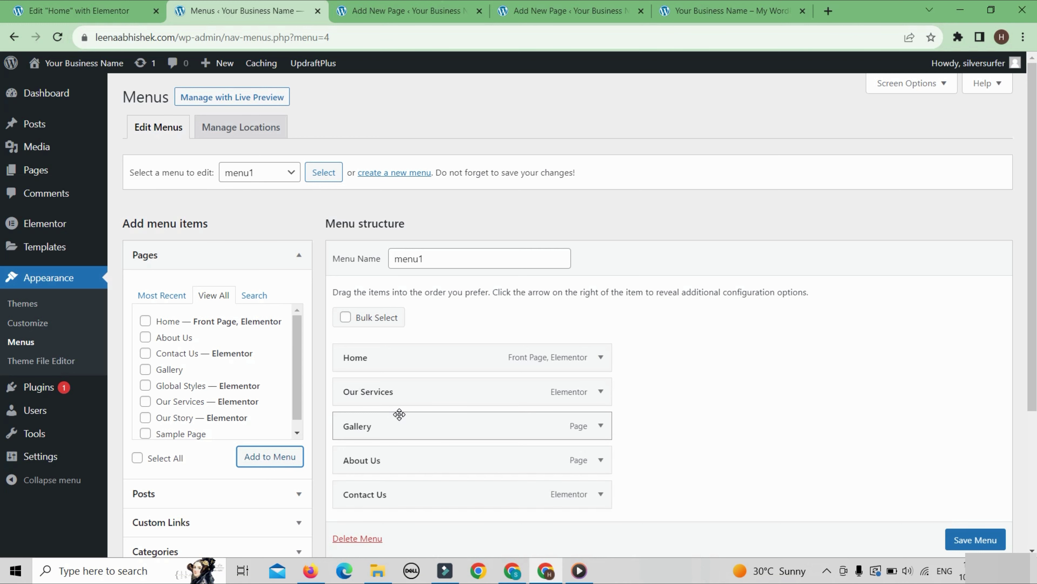
scroll(493, 411, down, 5)
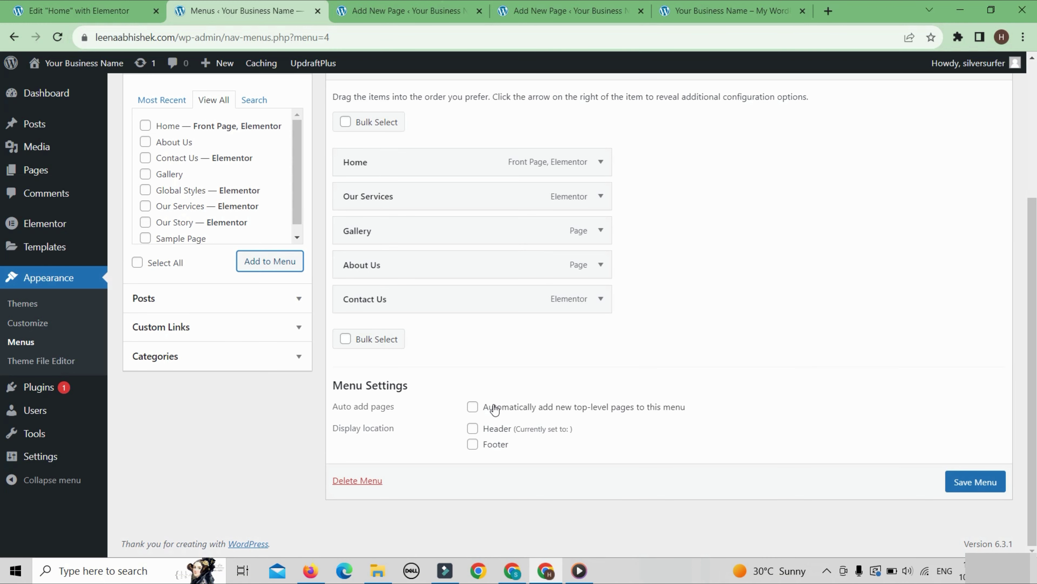
click(472, 433)
click(979, 488)
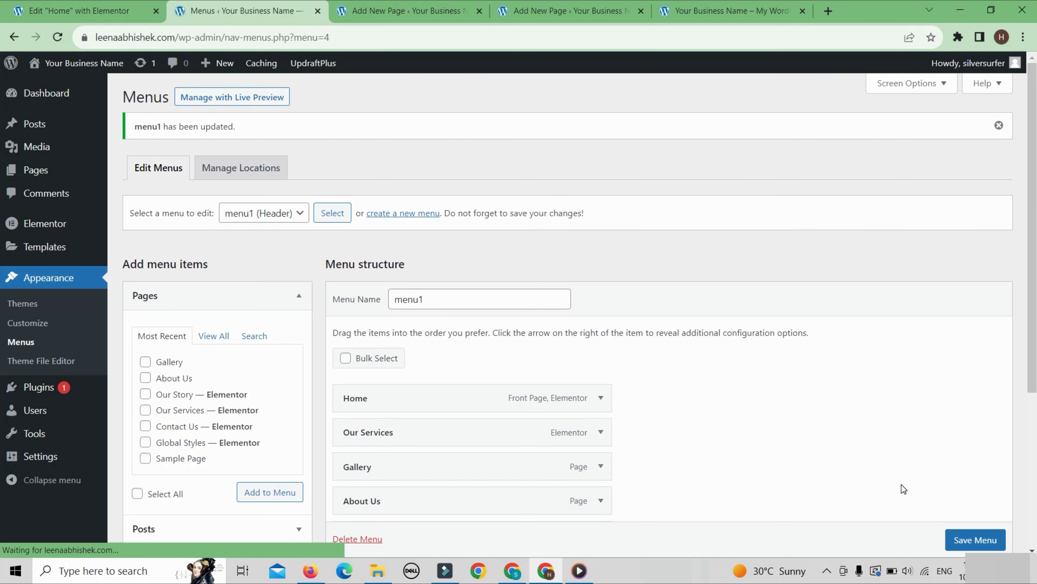
- Close the leftover About Us and Gallery editor tabs and reload the site to see the menu
click(555, 8)
click(640, 12)
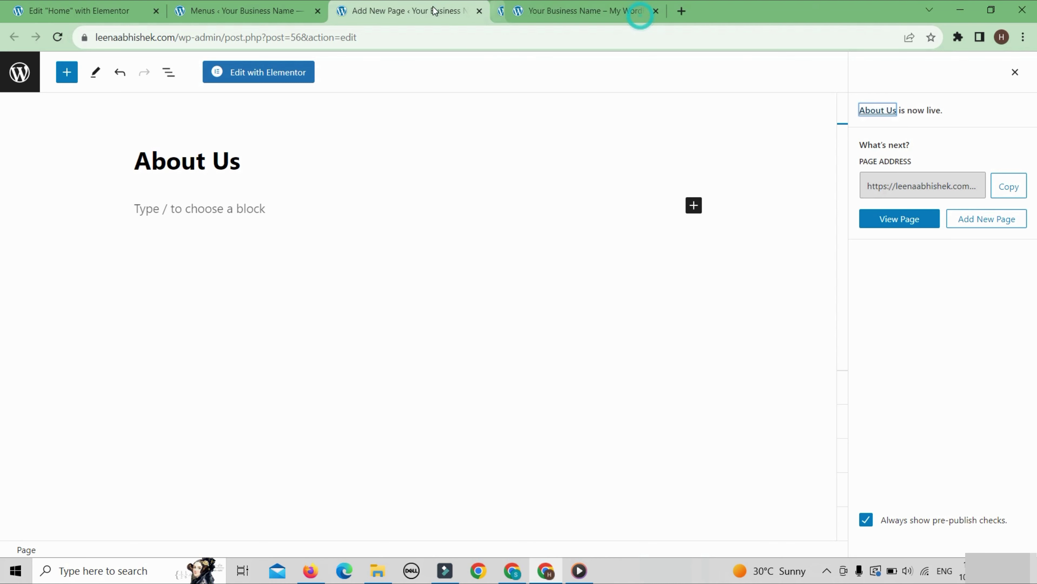
click(479, 12)
click(396, 10)
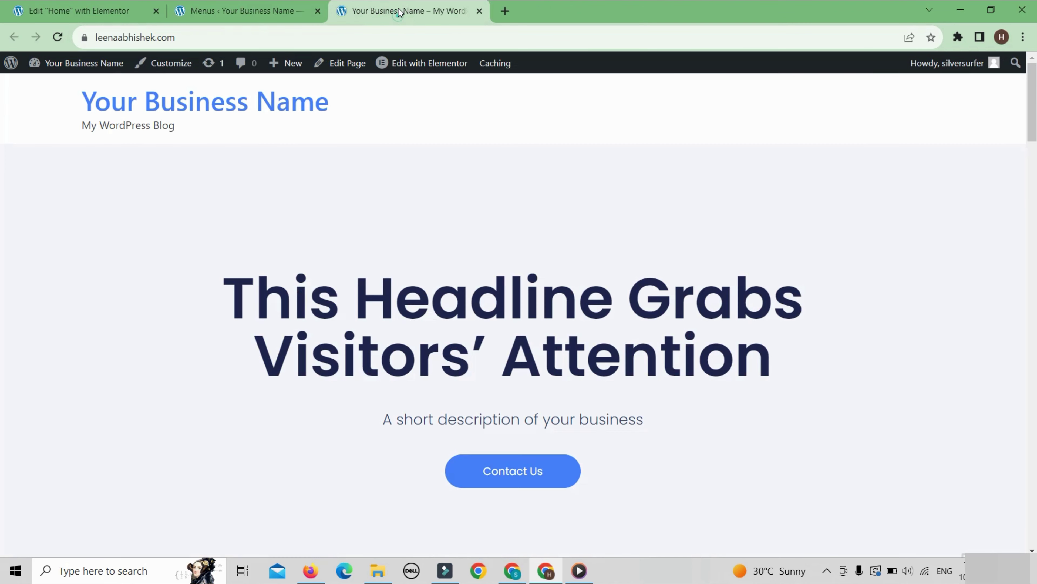
click(57, 37)
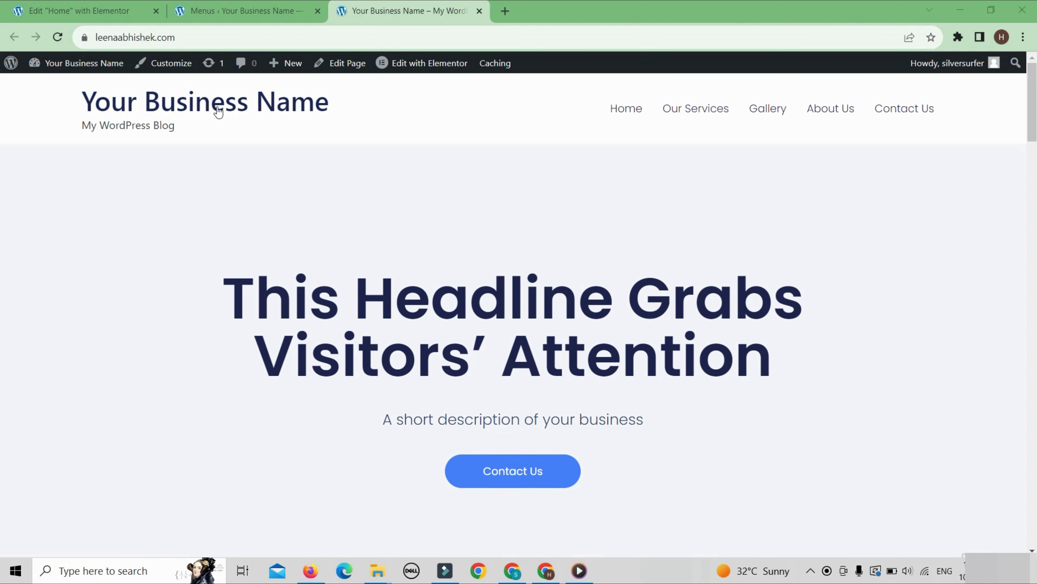
- Open the admin Dashboard in a new tab
mouse_move(72, 64)
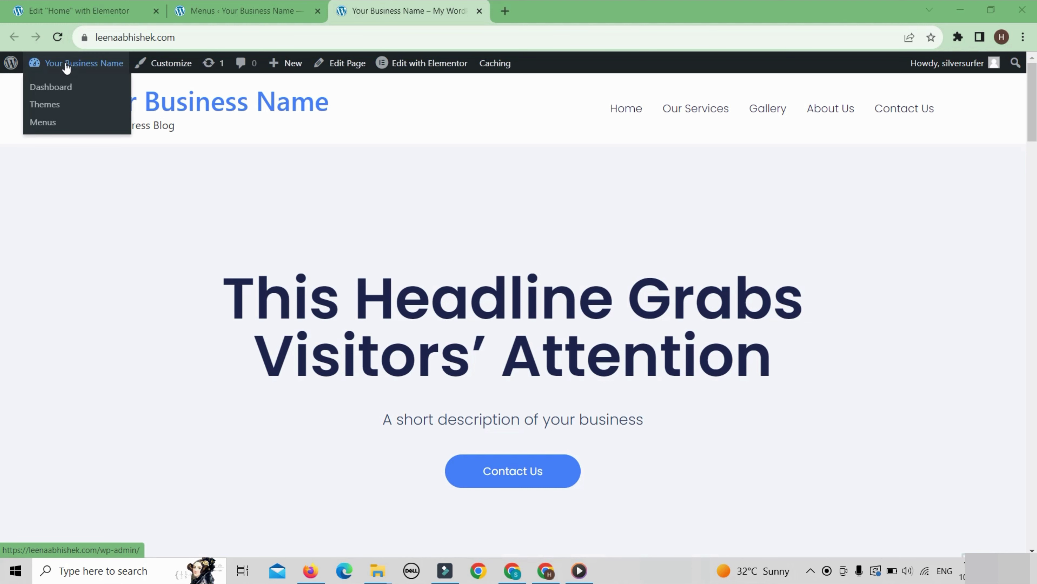
right_click(52, 93)
click(135, 100)
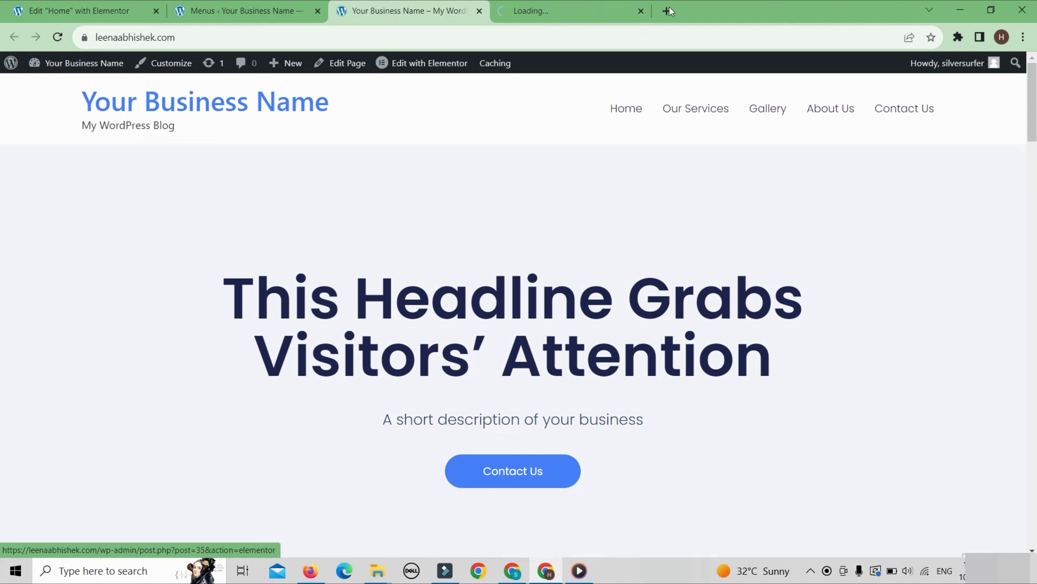
click(531, 11)
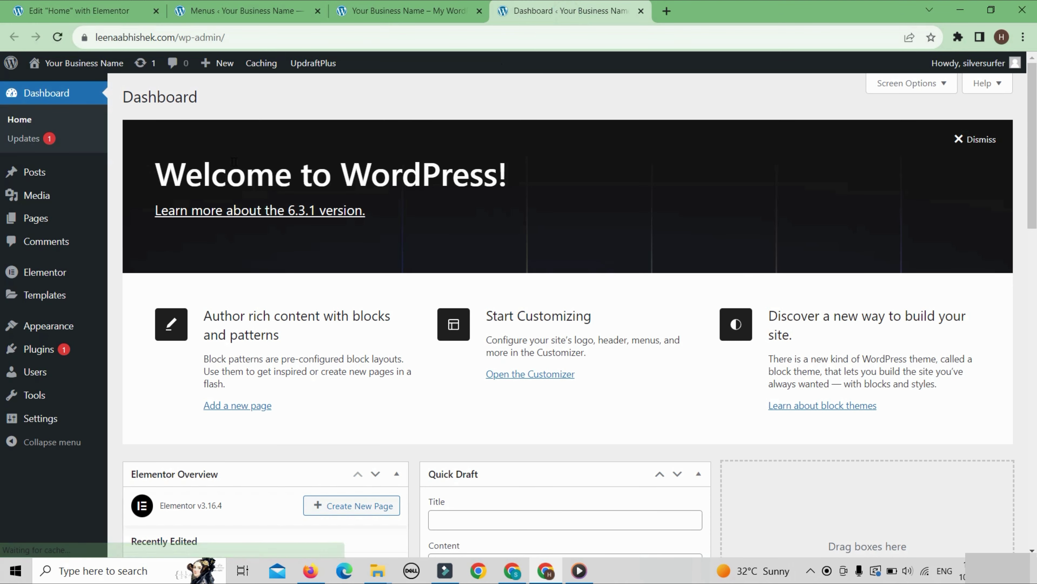
- In Customize > Site Identity, set quick-seo.png from the Media Library as the logo, skipping cropping
mouse_move(49, 329)
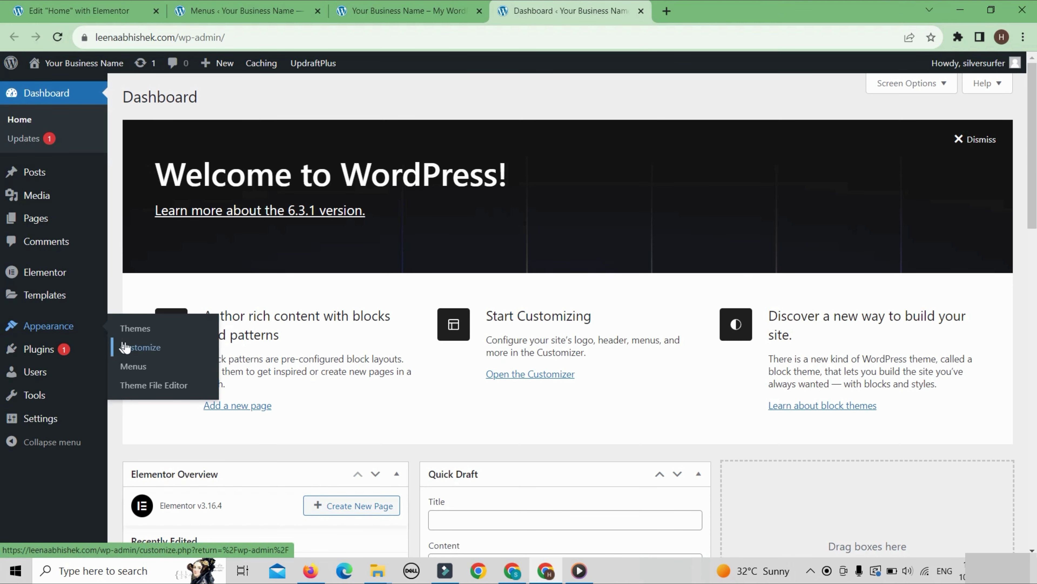
click(154, 350)
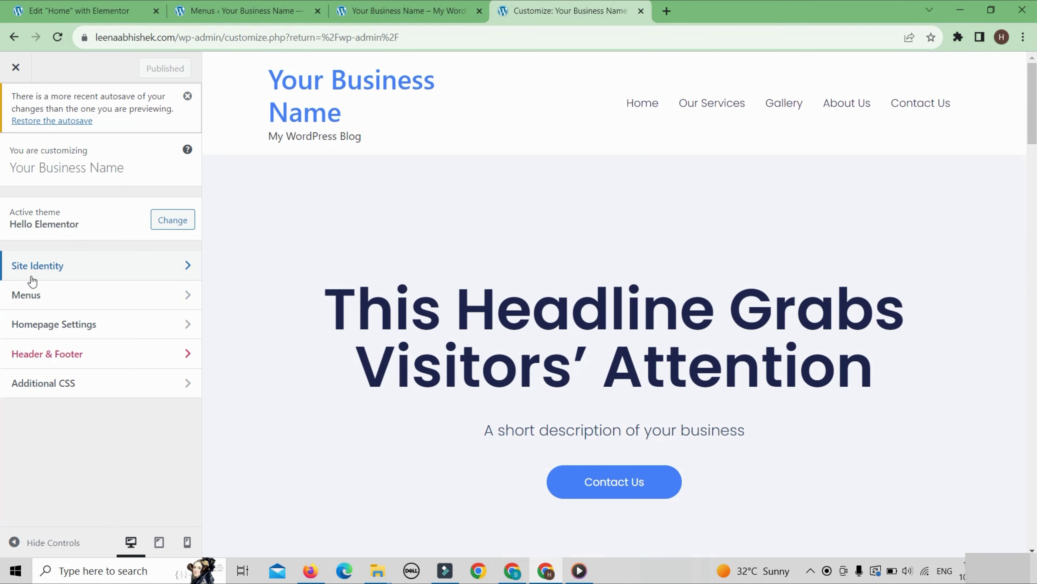
click(126, 266)
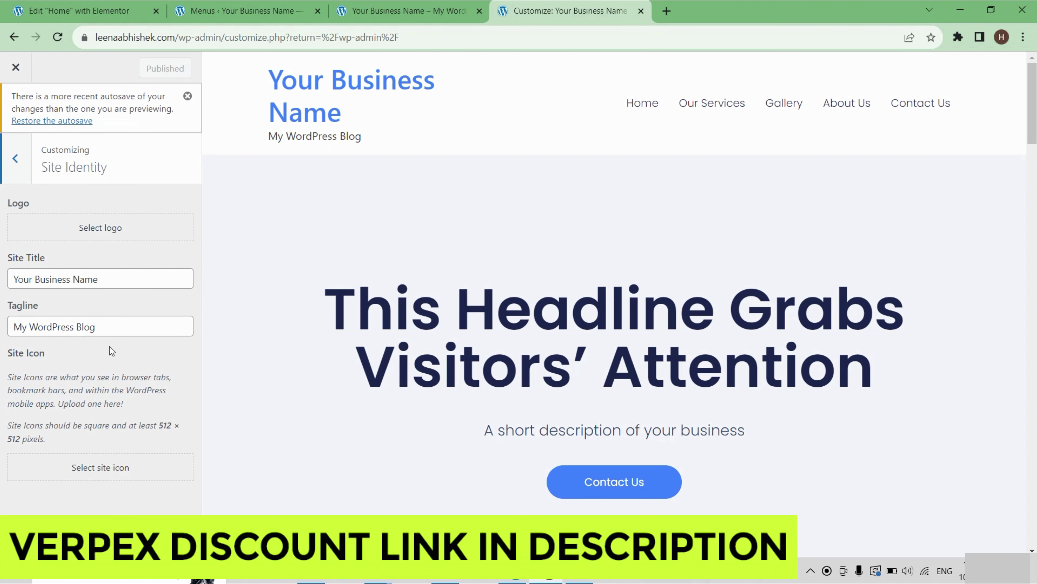
click(109, 236)
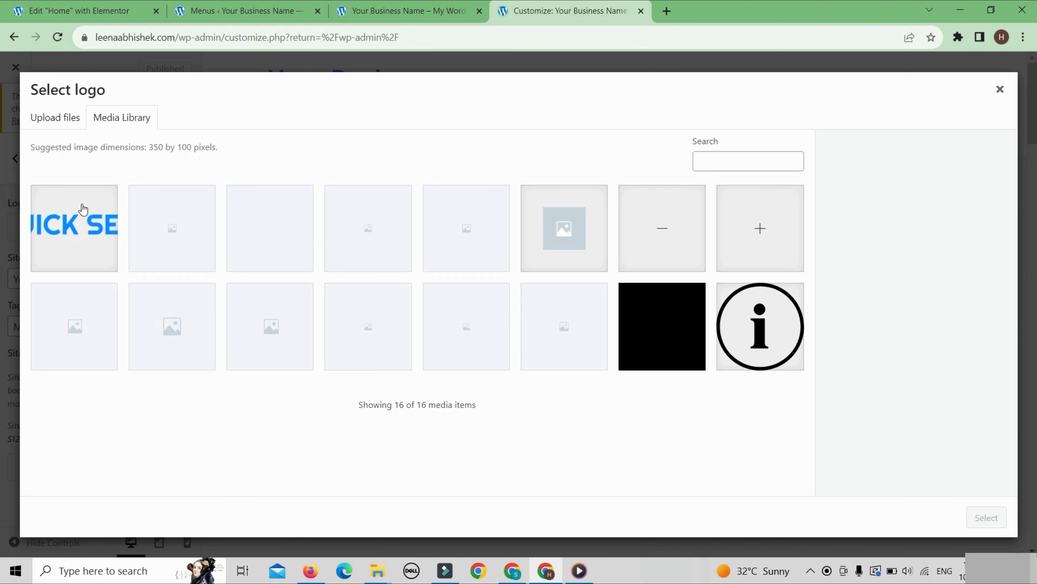
click(61, 228)
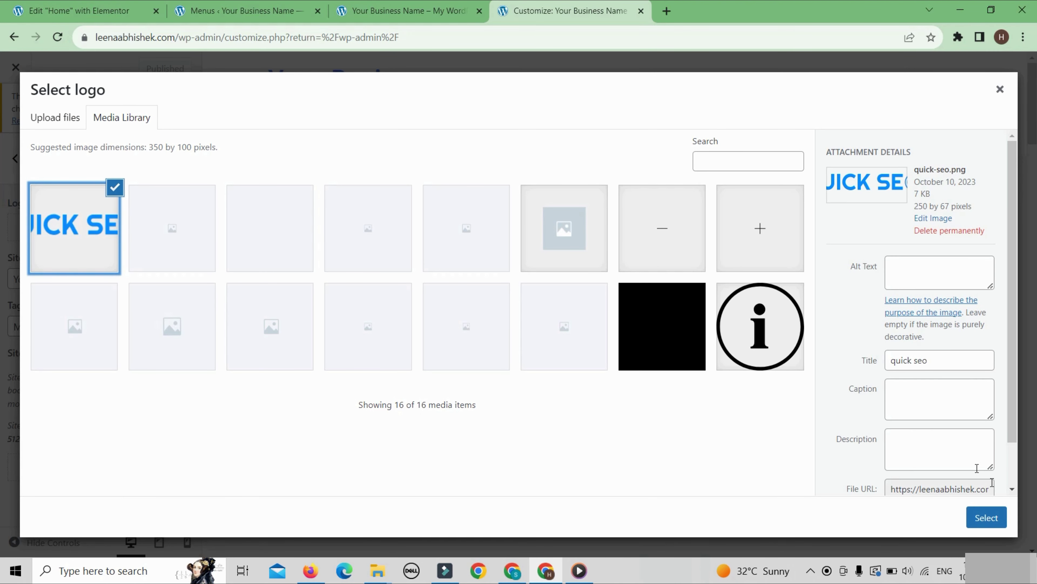
click(987, 518)
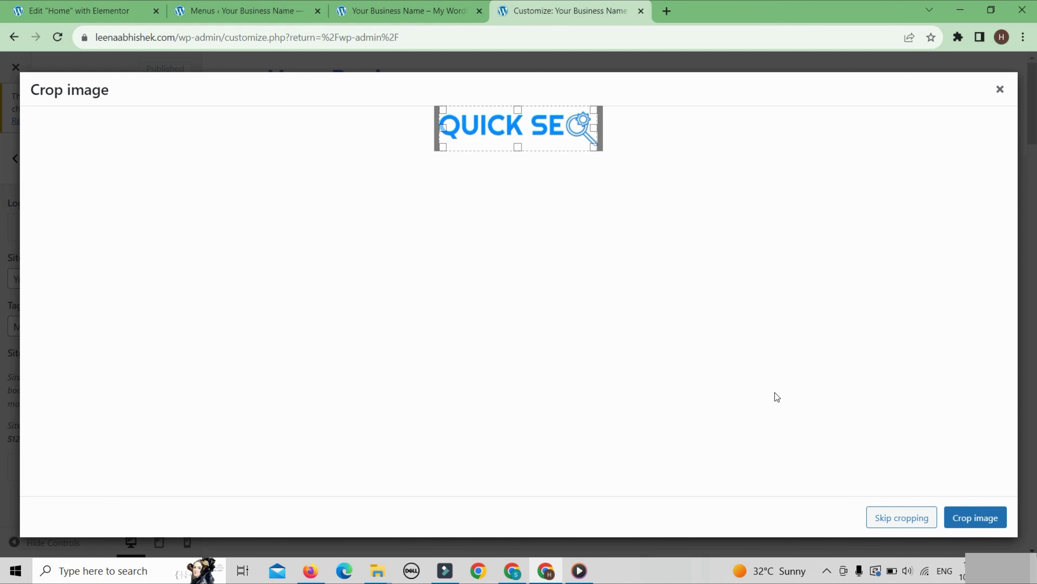
click(903, 518)
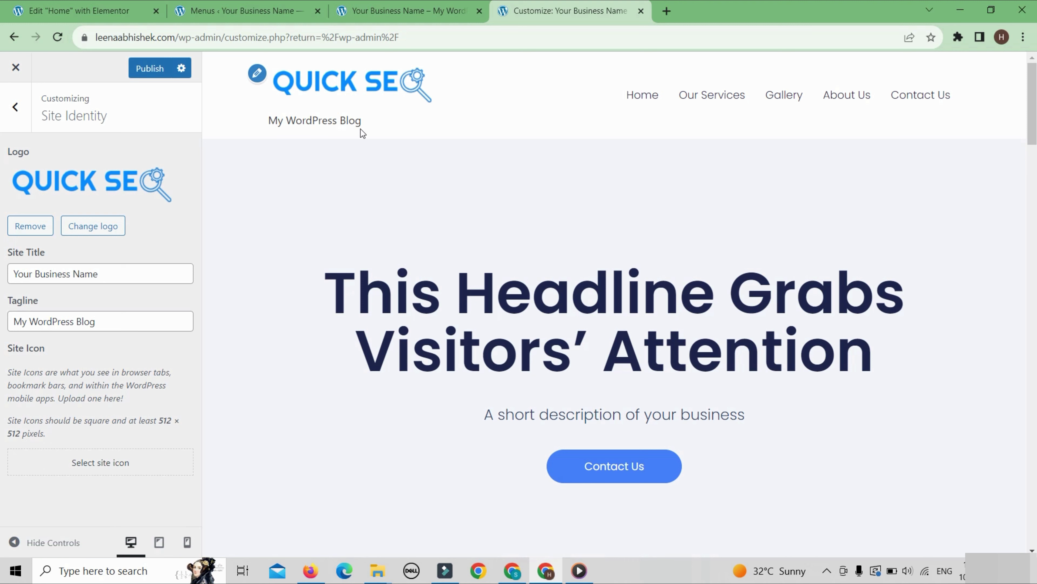
- Delete the 'My WordPress Blog' tagline and publish the Customizer changes
click(123, 322)
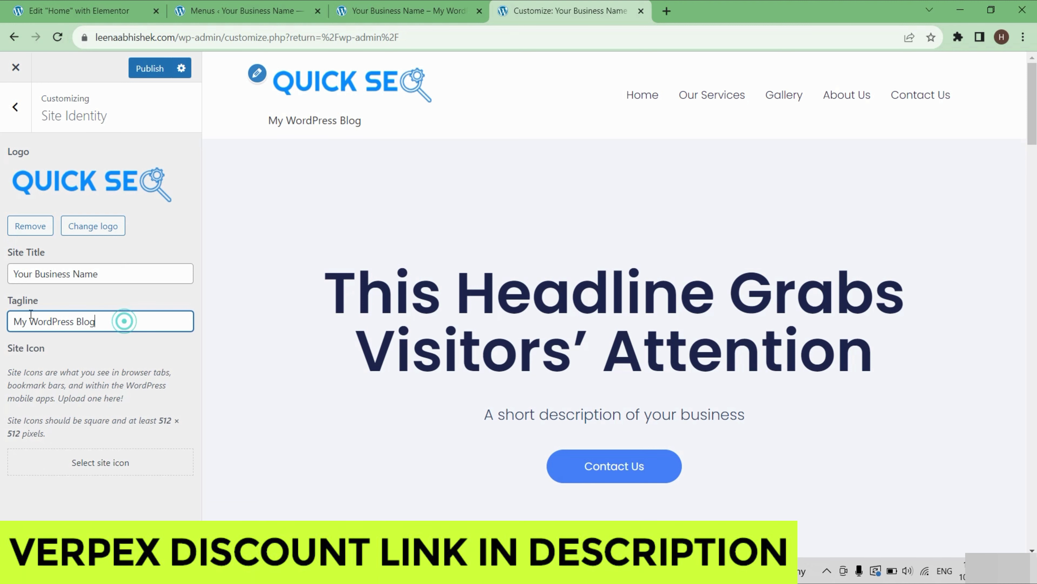
key(ctrl+a)
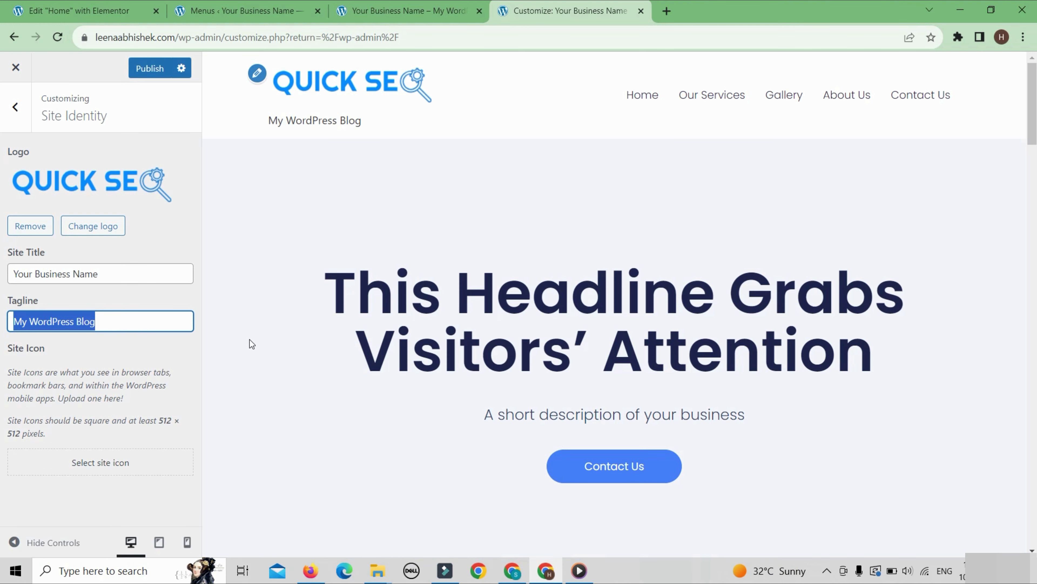
key(BackSpace)
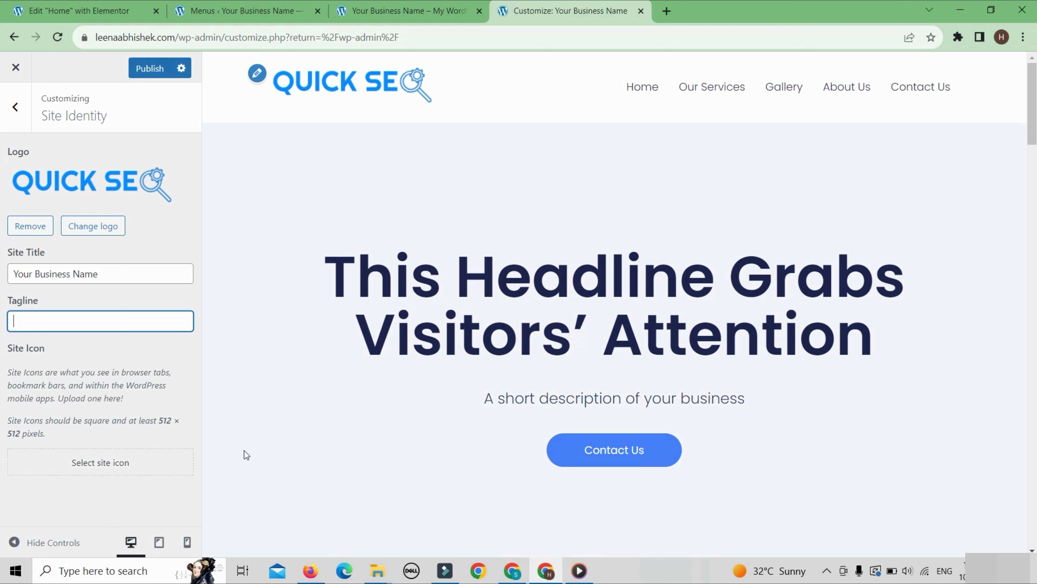
click(145, 70)
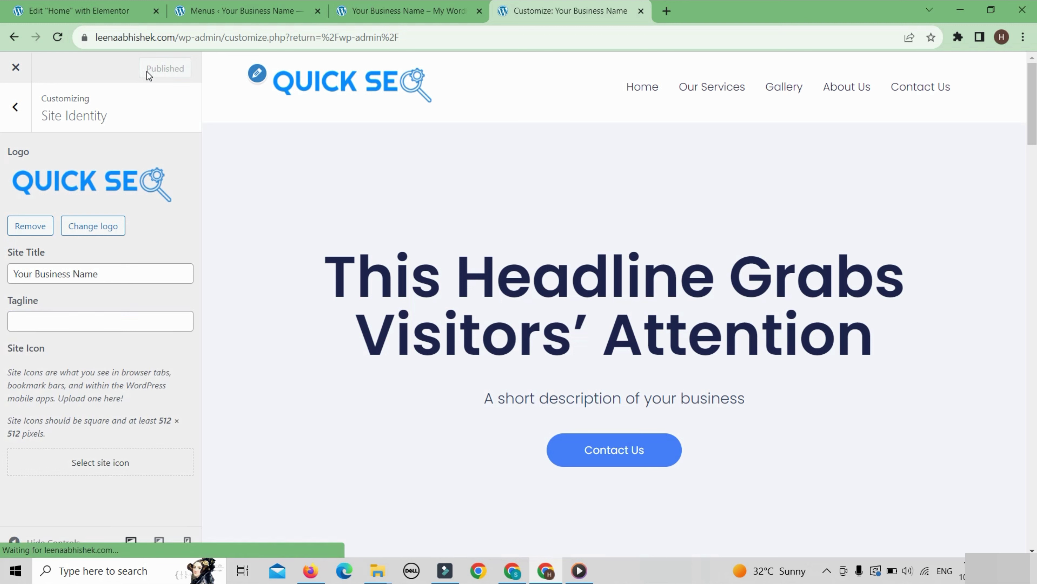
- Reload the site to verify the QUICK SEO logo, then open Home in Elementor from All Pages
click(410, 11)
click(58, 38)
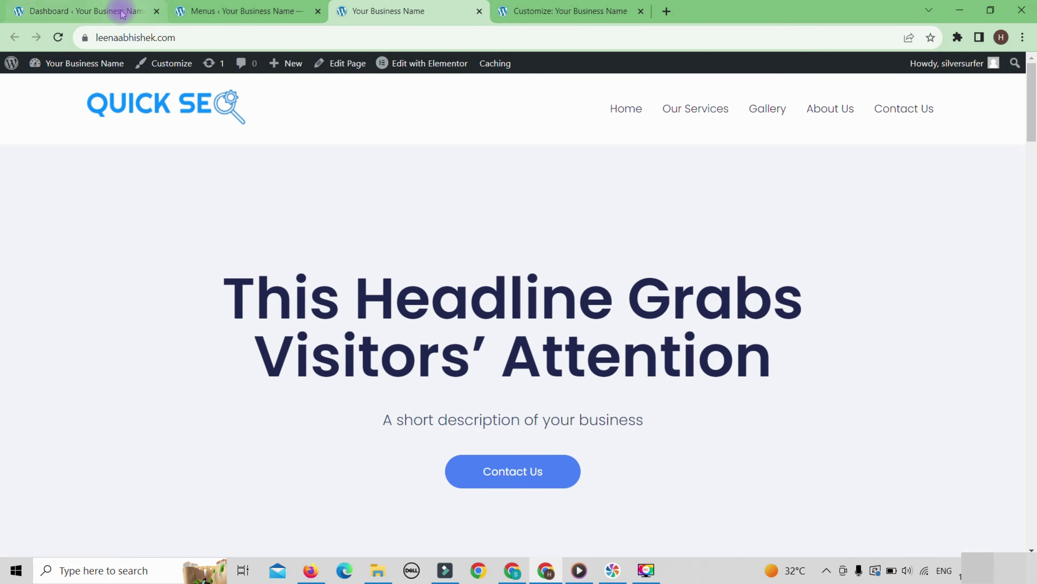
click(65, 4)
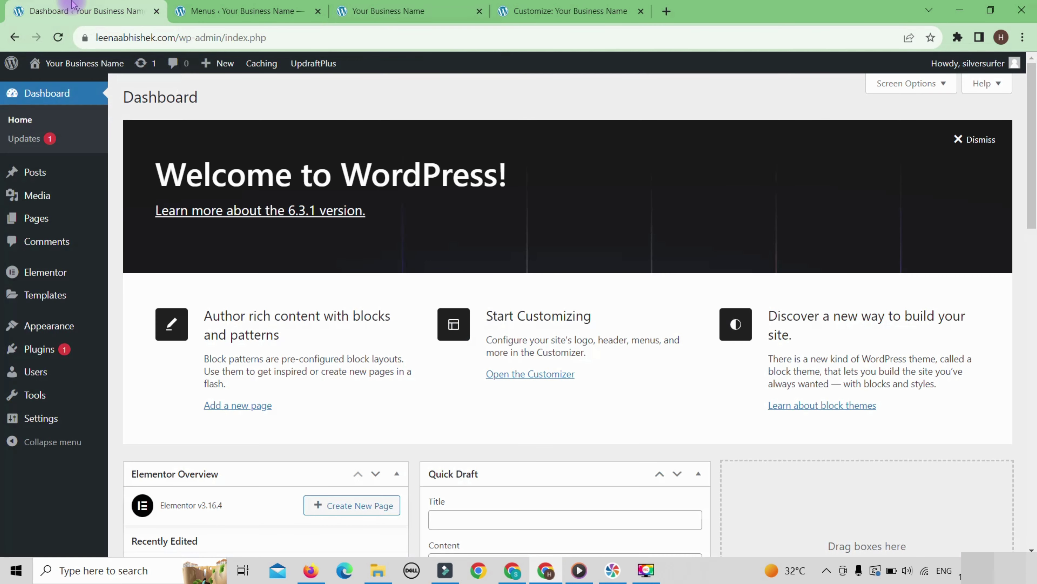
mouse_move(35, 223)
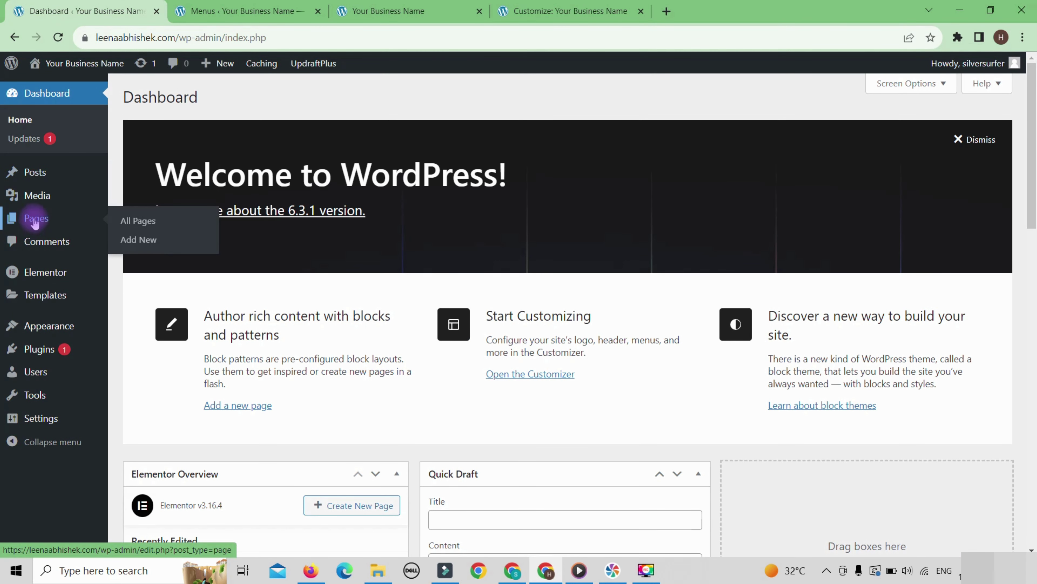
click(138, 221)
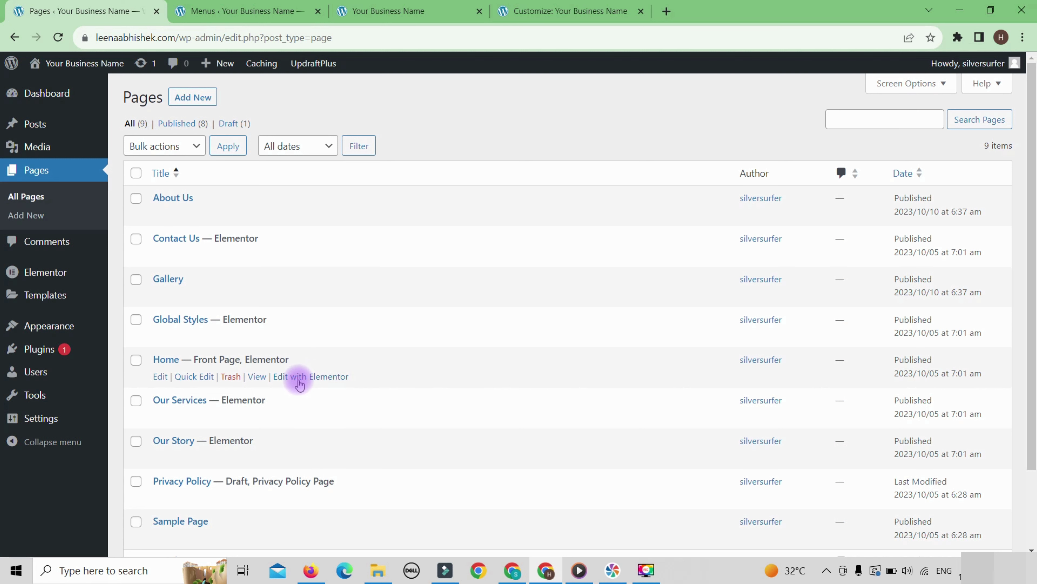
click(313, 377)
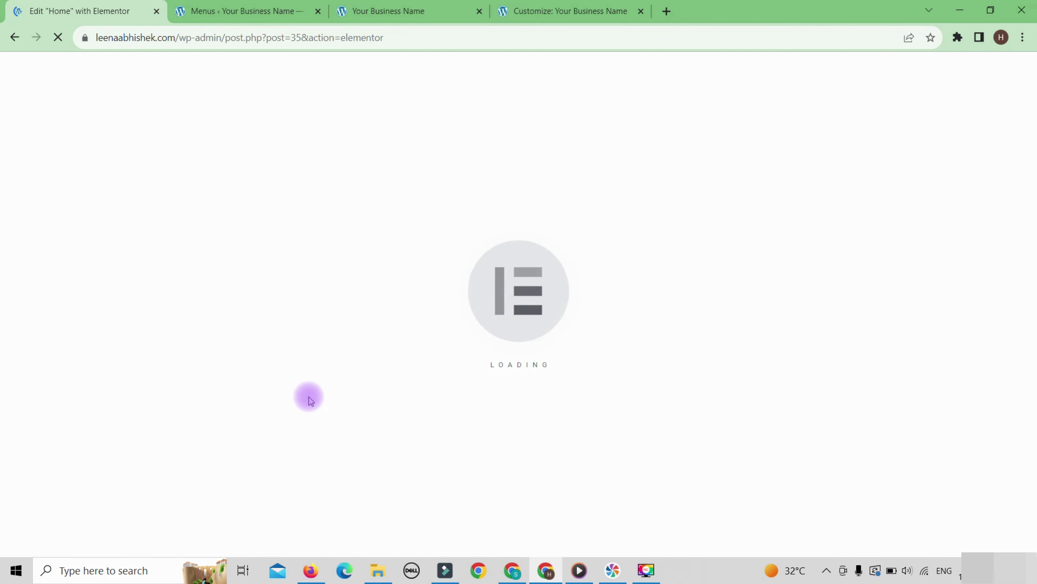
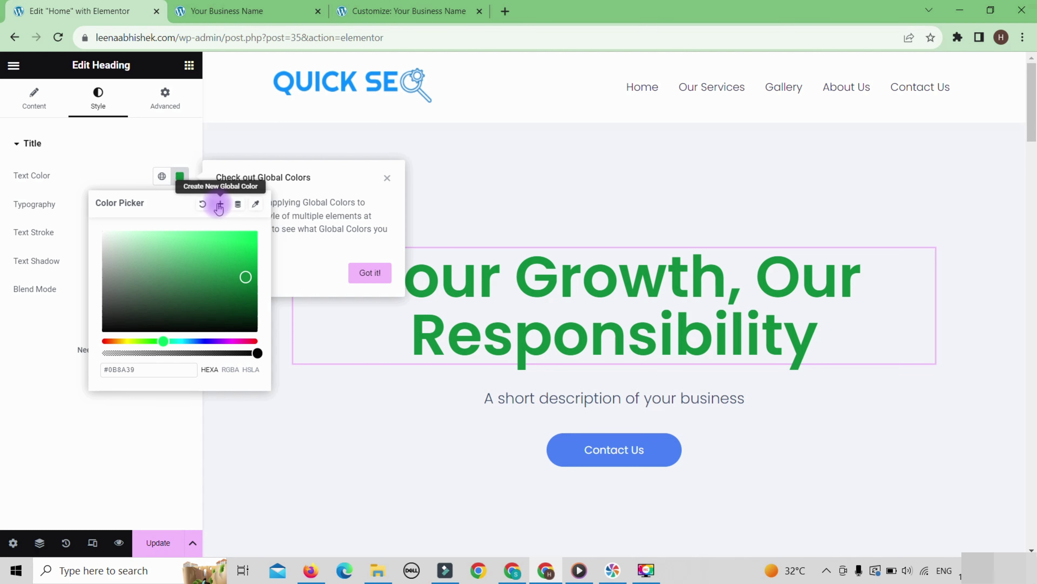
- Start saving the green #0B8A39 as a new global colour, then cancel without saving it
click(219, 206)
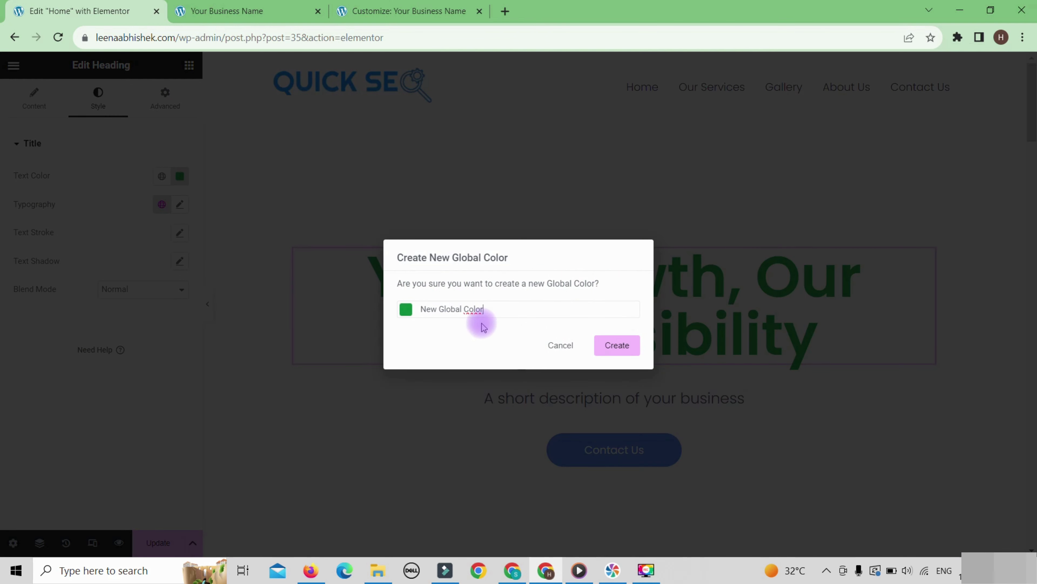
drag(495, 309, 425, 302)
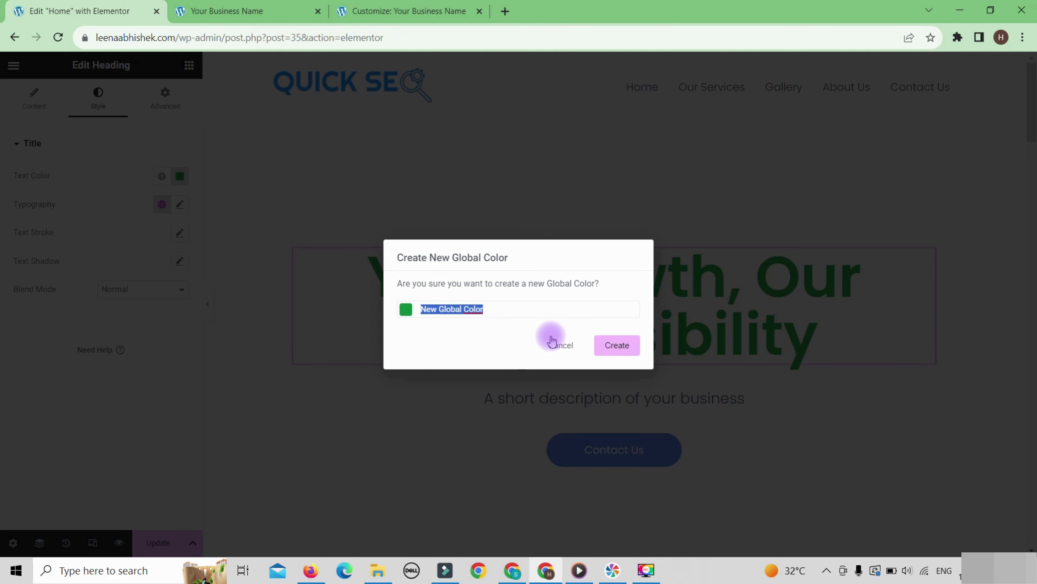
click(562, 346)
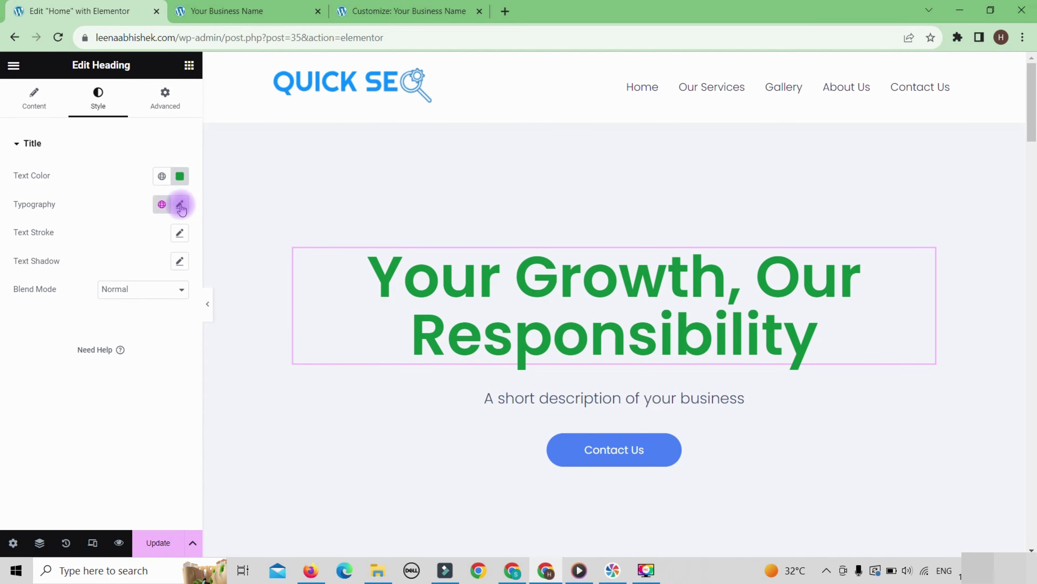
- Set the heading font family to Prata at 83 px, after briefly trying Port Lligat Sans
click(180, 206)
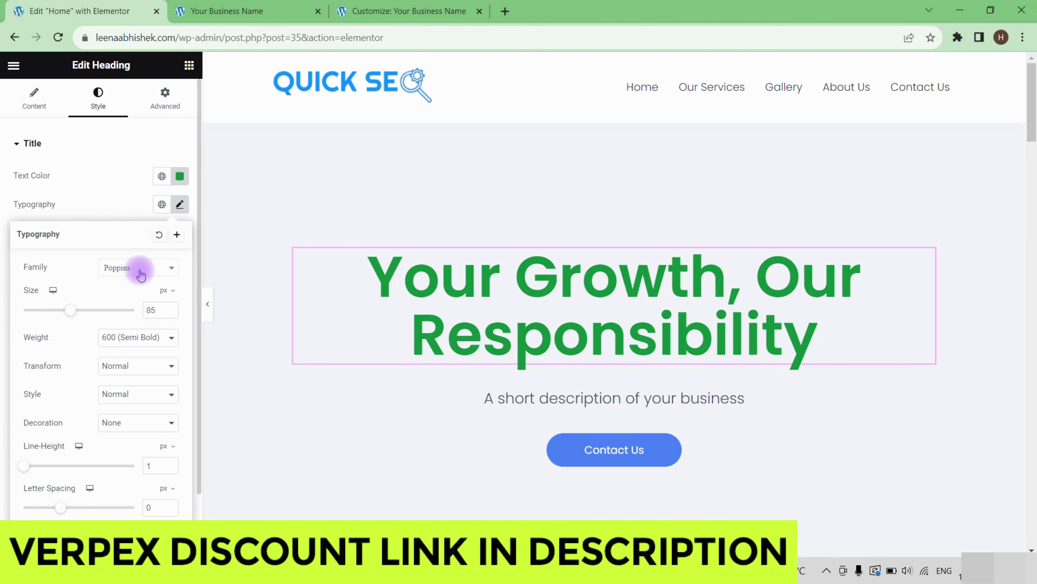
click(171, 270)
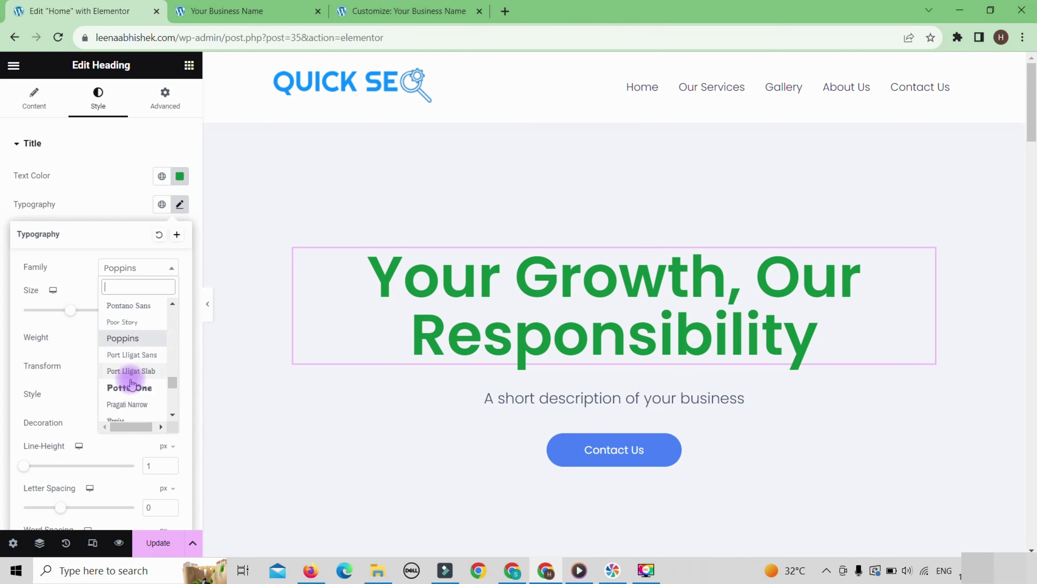
click(137, 359)
click(170, 267)
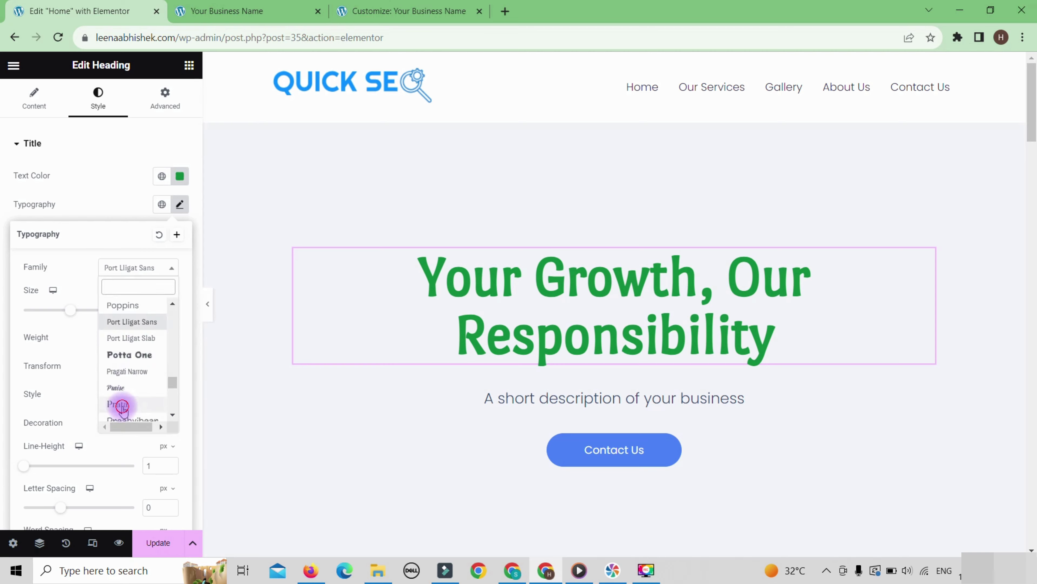
click(121, 401)
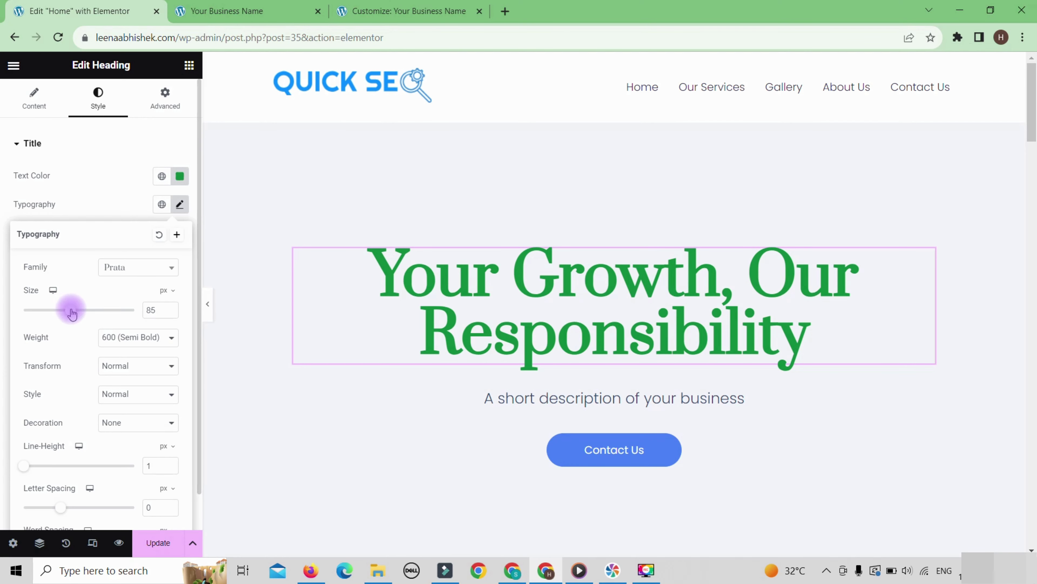
mouse_move(72, 313)
mouse_down()
mouse_move(86, 309)
mouse_move(71, 314)
mouse_up()
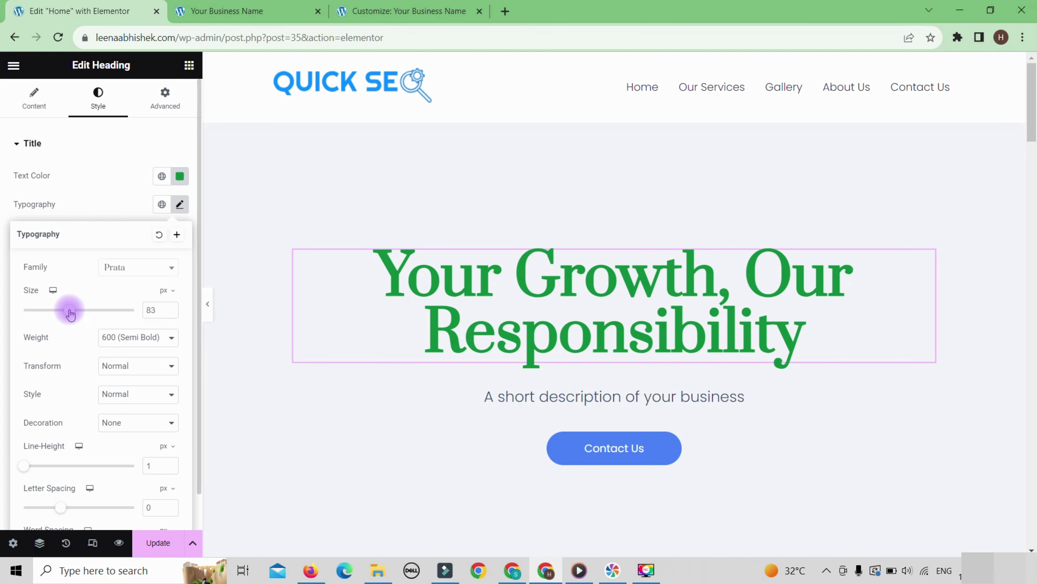
- Try Normal weight and uppercase, then return weight and transform to Default
click(129, 345)
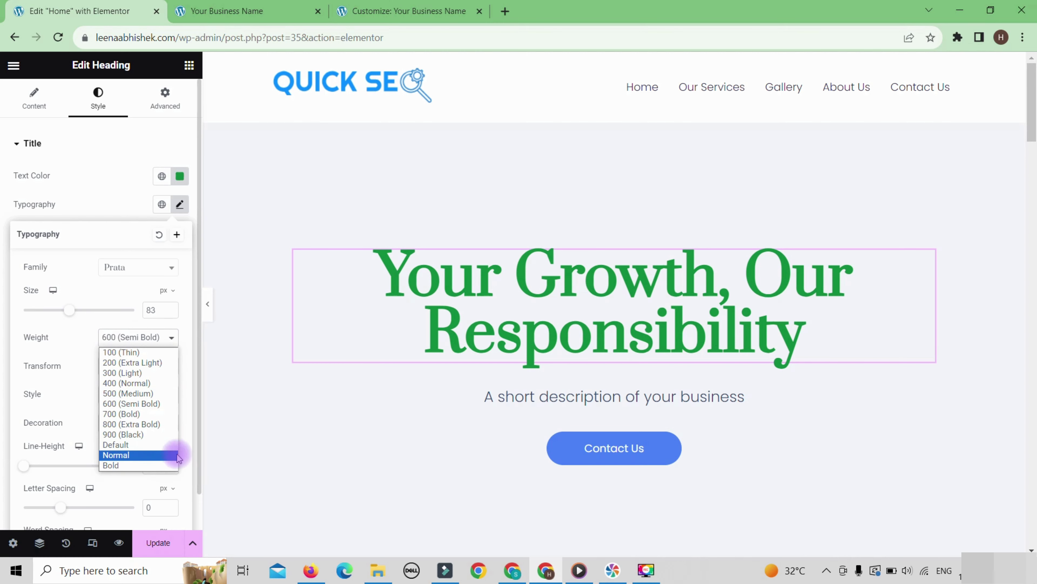
click(127, 453)
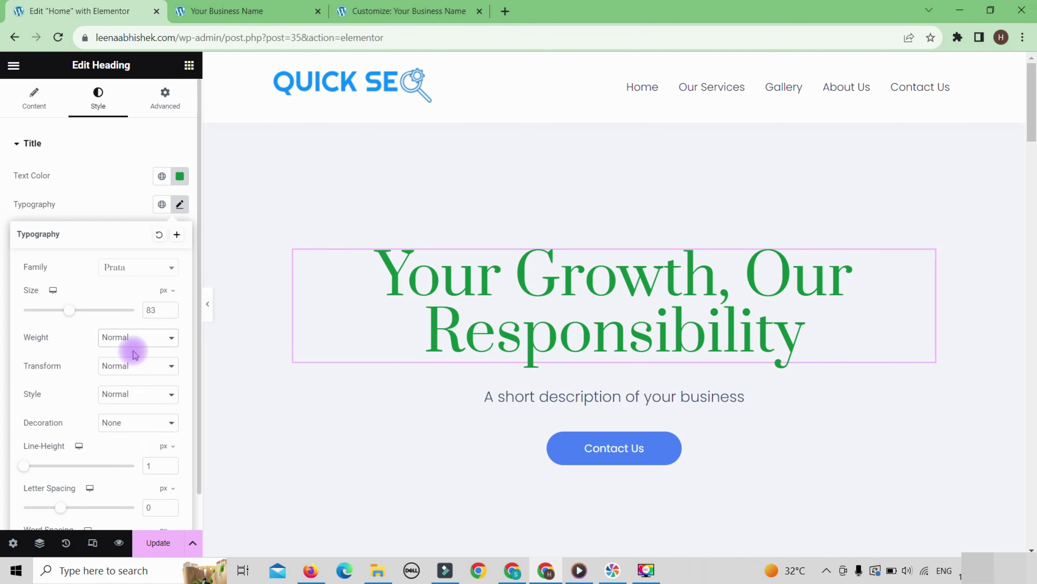
click(142, 337)
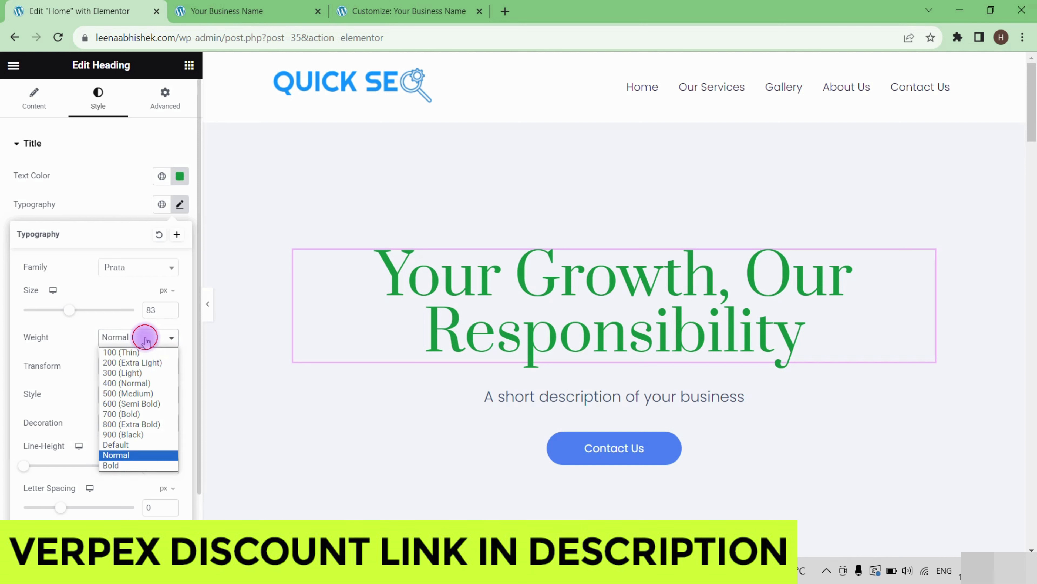
click(138, 449)
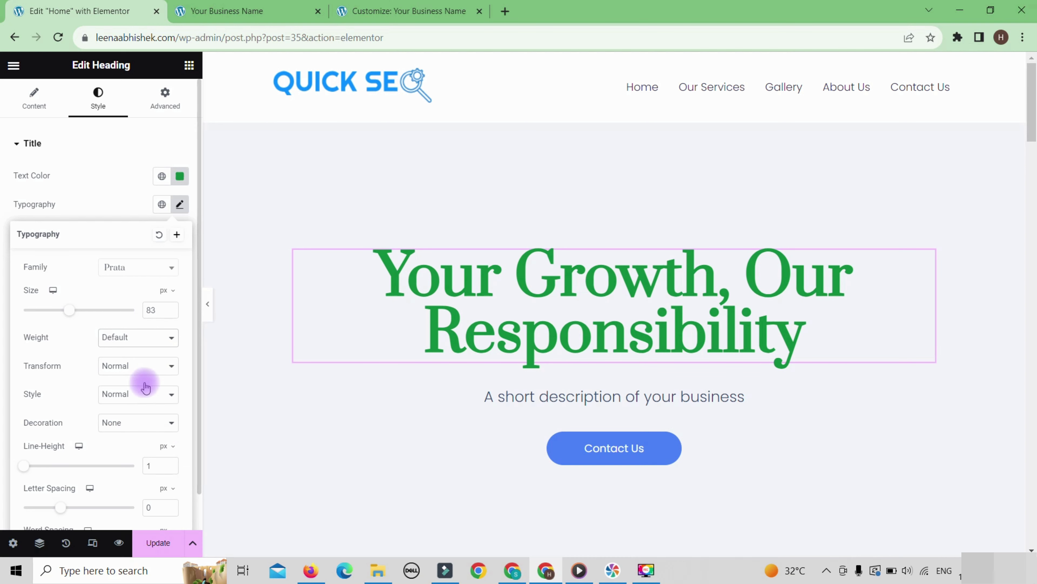
click(146, 366)
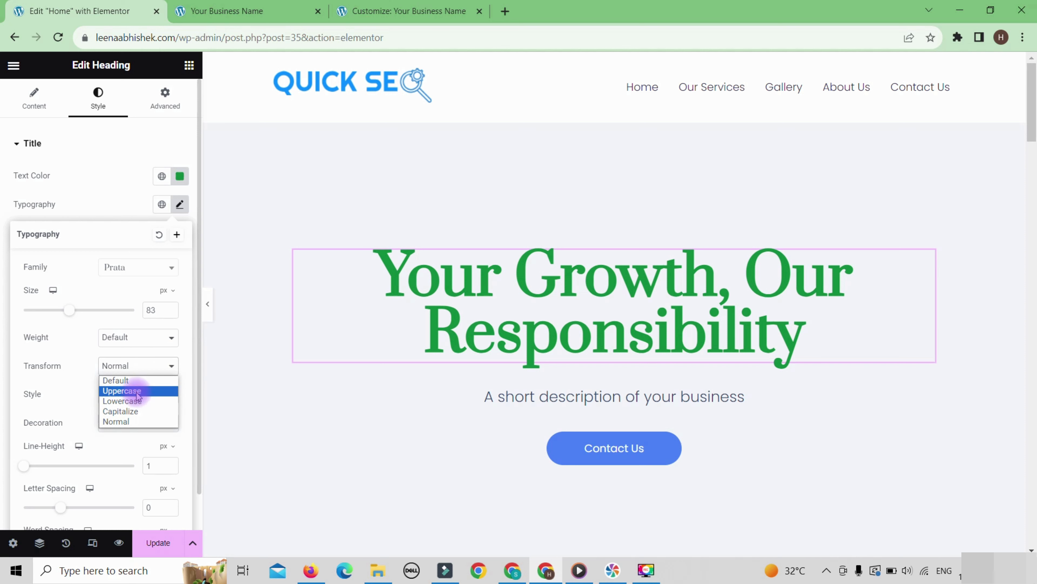
click(151, 391)
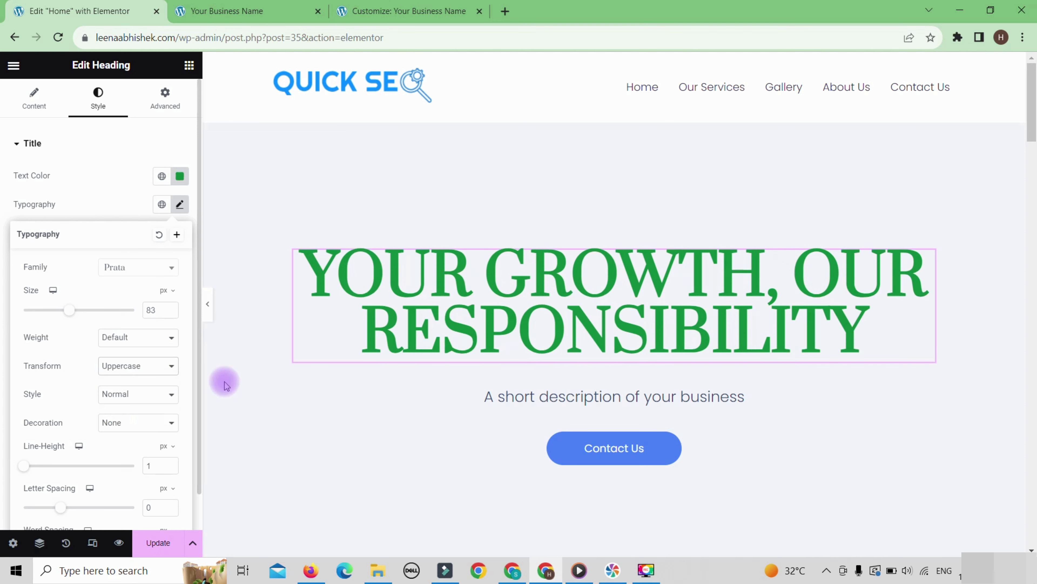
click(152, 365)
click(118, 380)
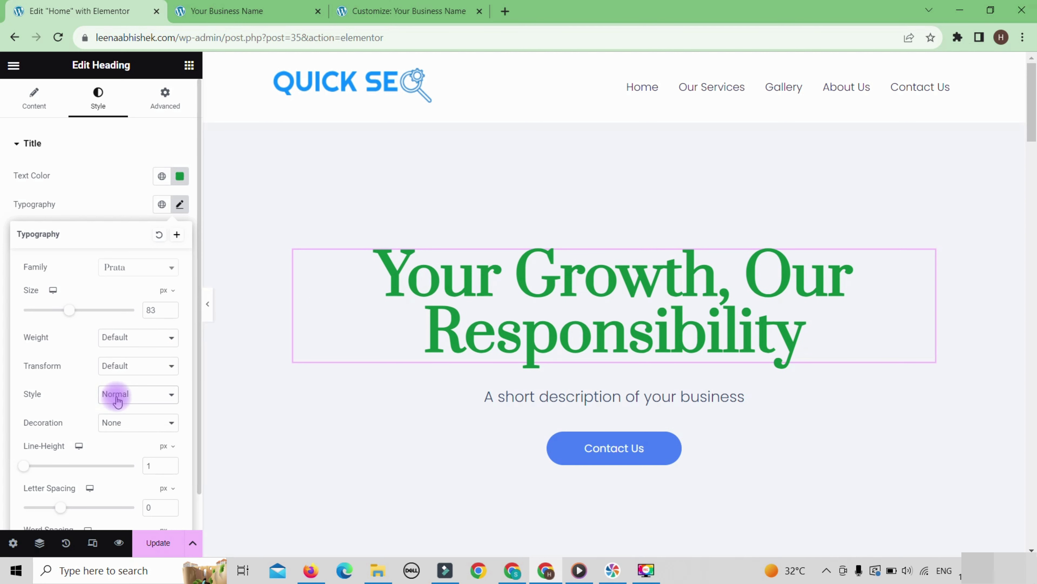
- Try italic and oblique styles, then set the heading style back to Default
click(135, 393)
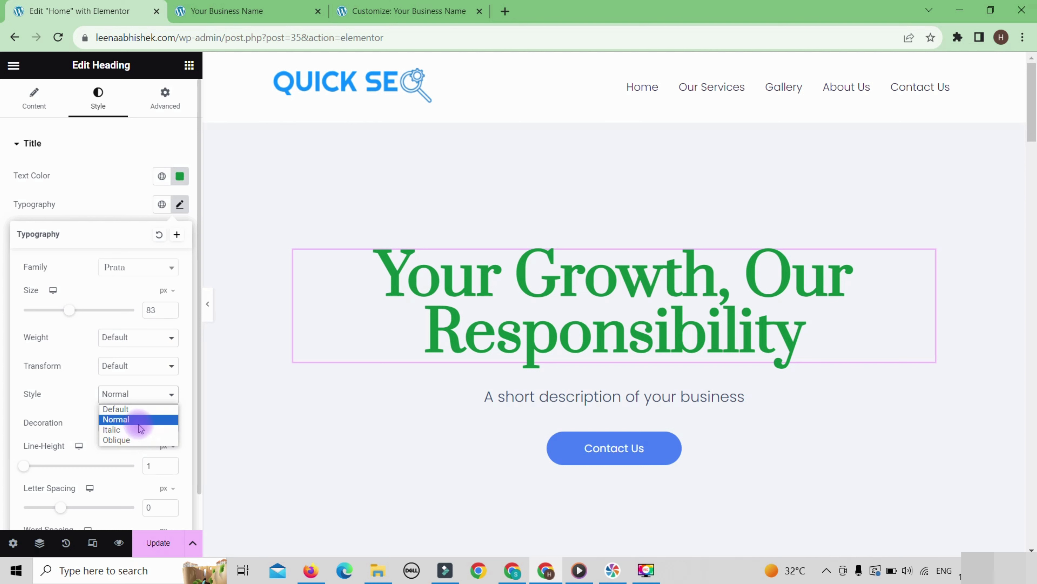
click(141, 429)
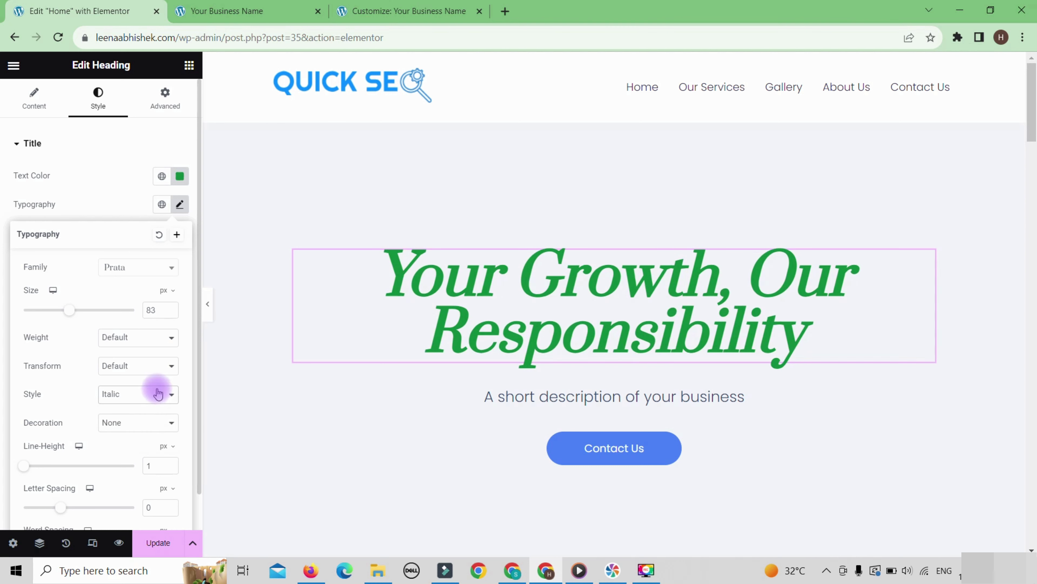
click(158, 392)
click(131, 440)
click(146, 394)
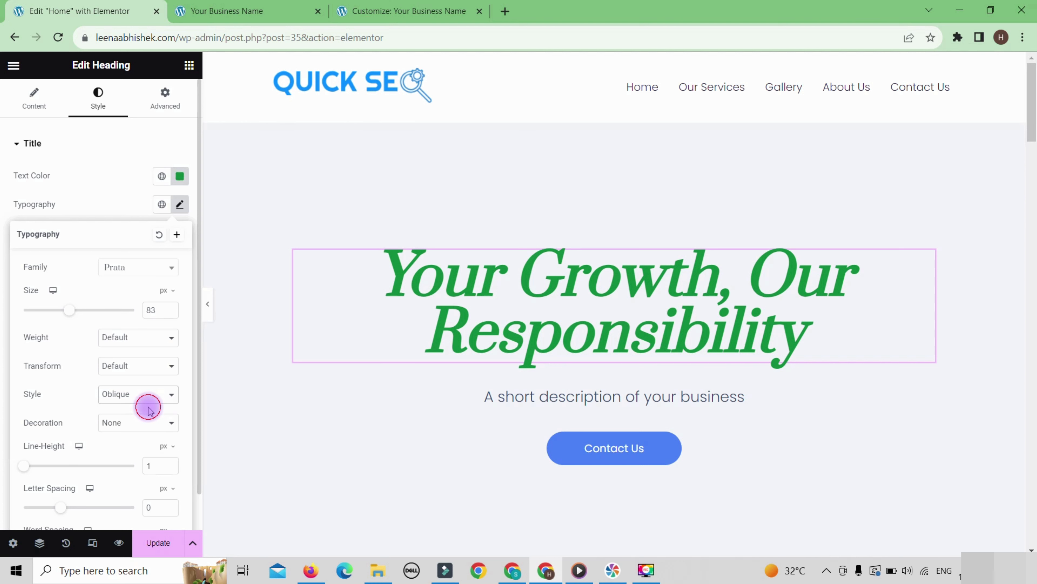
click(148, 409)
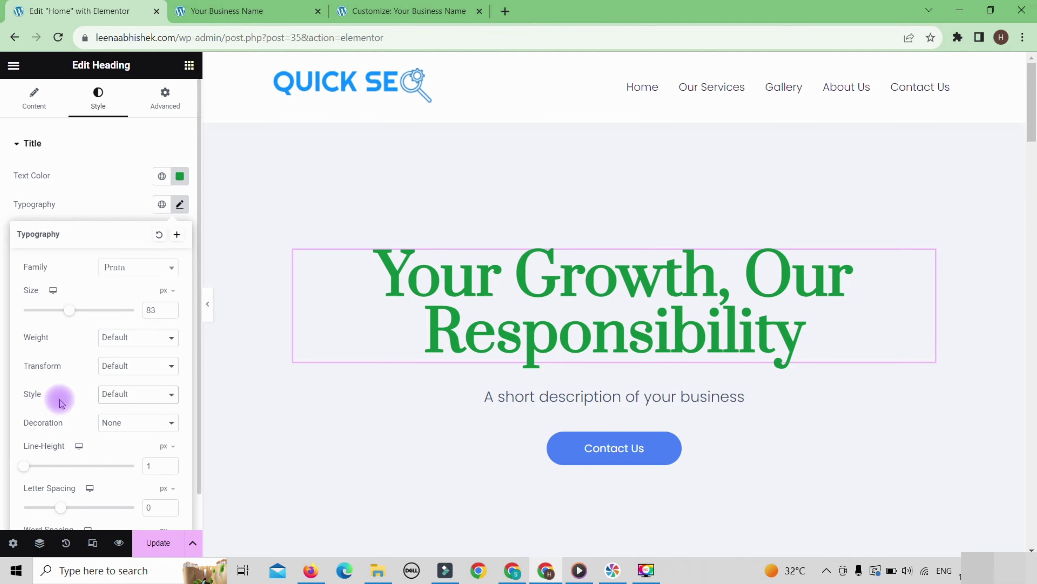
scroll(61, 402, down, 1)
mouse_move(23, 432)
mouse_down()
mouse_move(37, 428)
mouse_move(27, 430)
mouse_up()
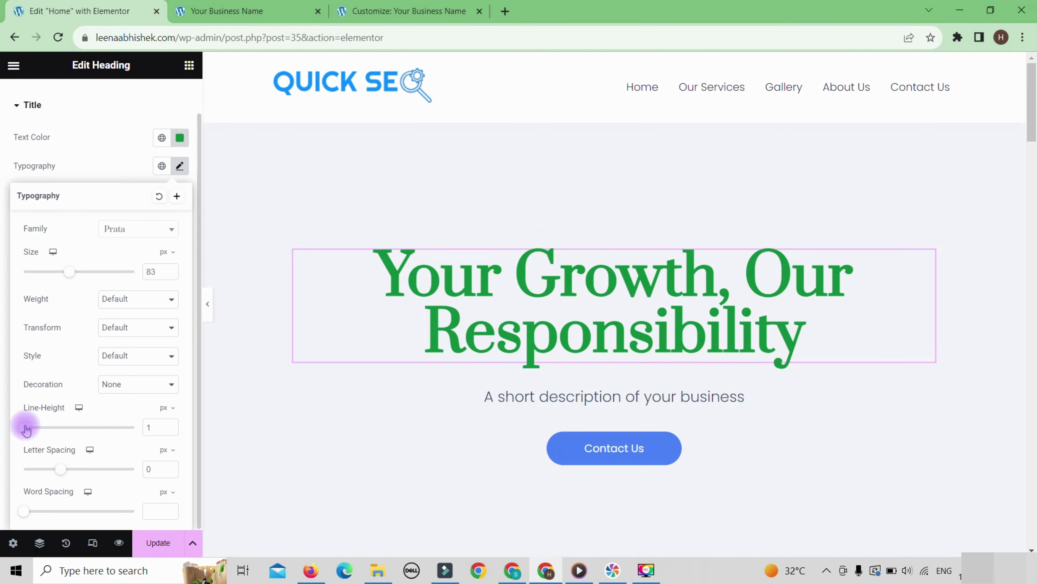
click(60, 471)
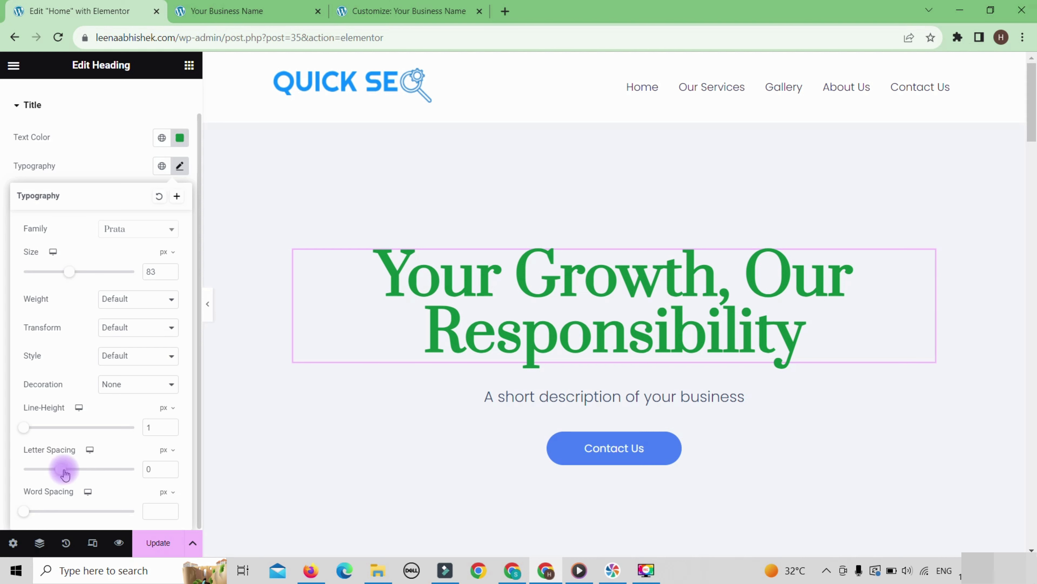
mouse_move(65, 474)
mouse_down()
mouse_move(115, 470)
mouse_move(60, 469)
mouse_up()
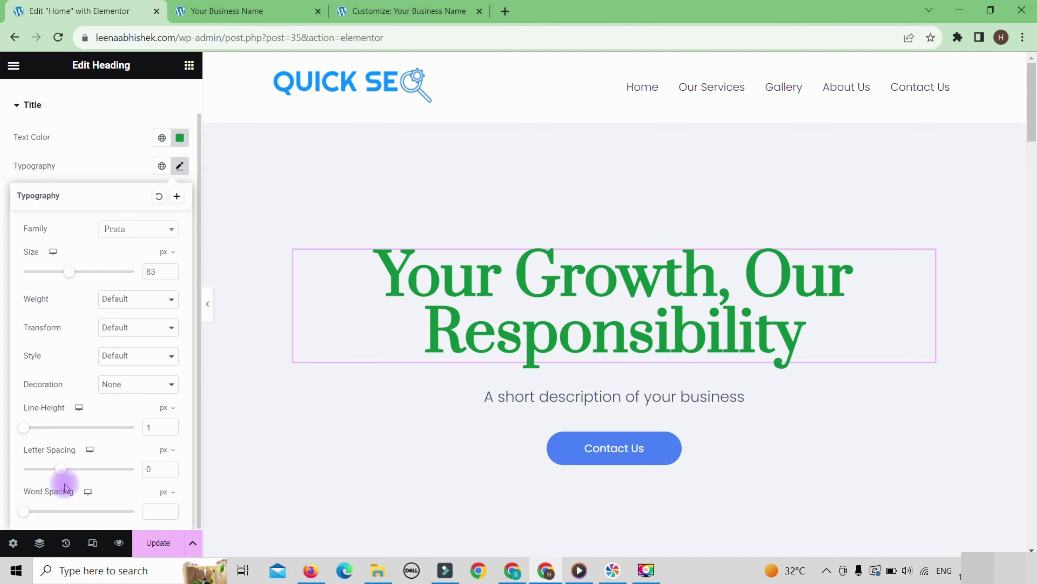
mouse_move(22, 512)
mouse_down()
mouse_move(38, 515)
mouse_move(24, 510)
mouse_up()
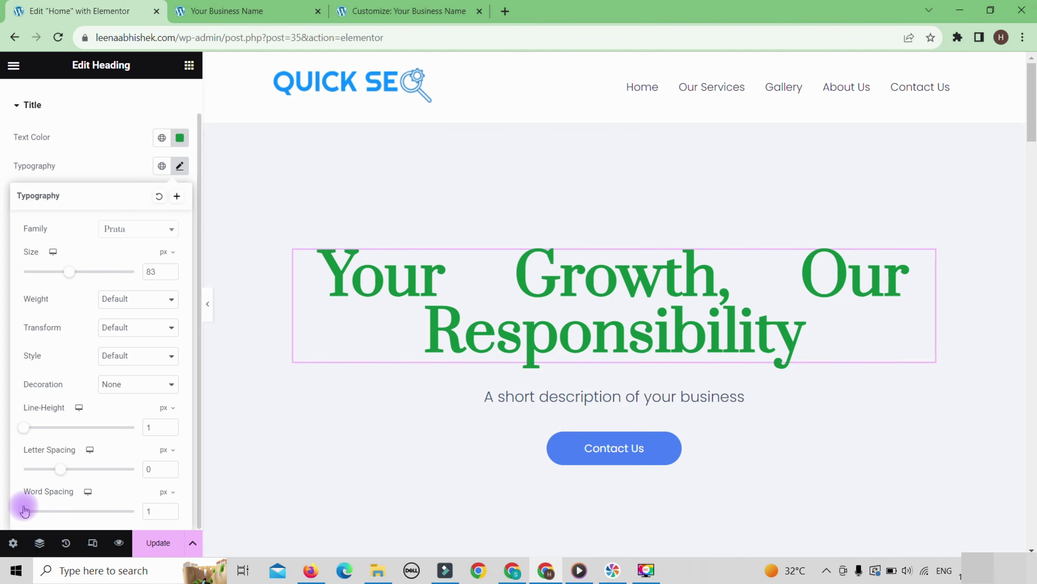
click(24, 511)
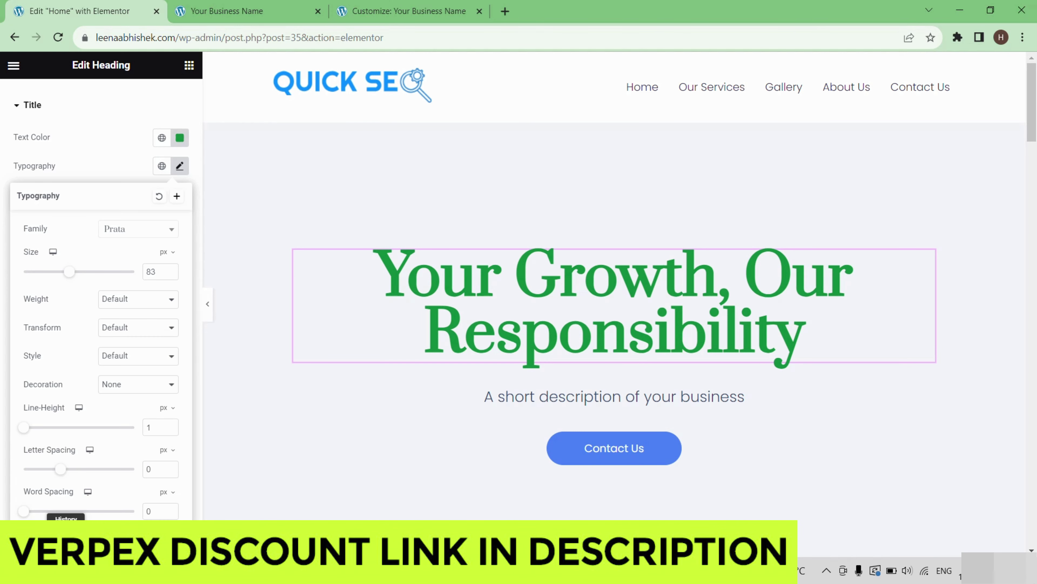
- Undo the word-spacing, letter-spacing, line-height, font style and weight edits from History
click(70, 531)
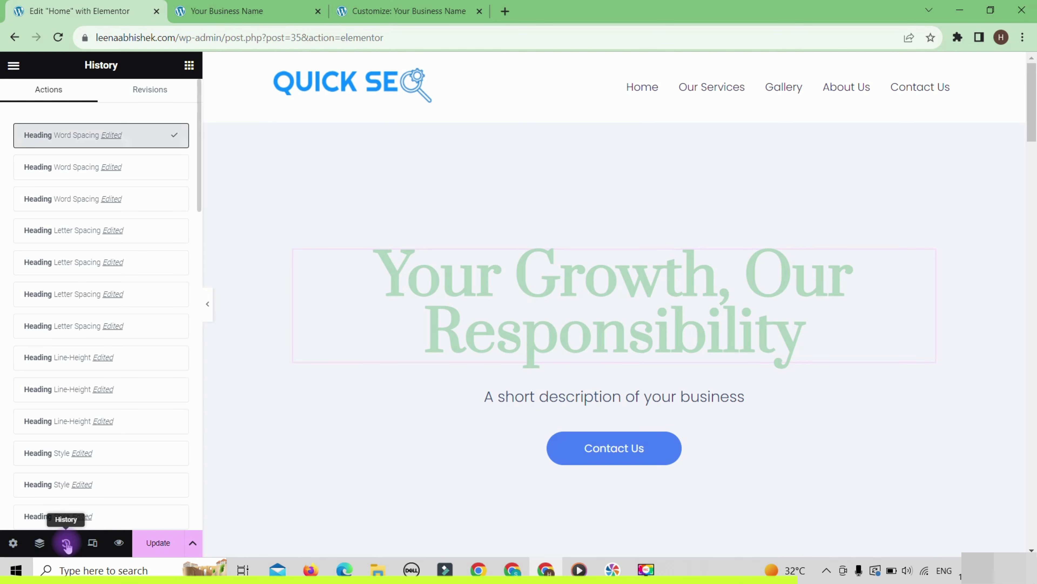
click(100, 167)
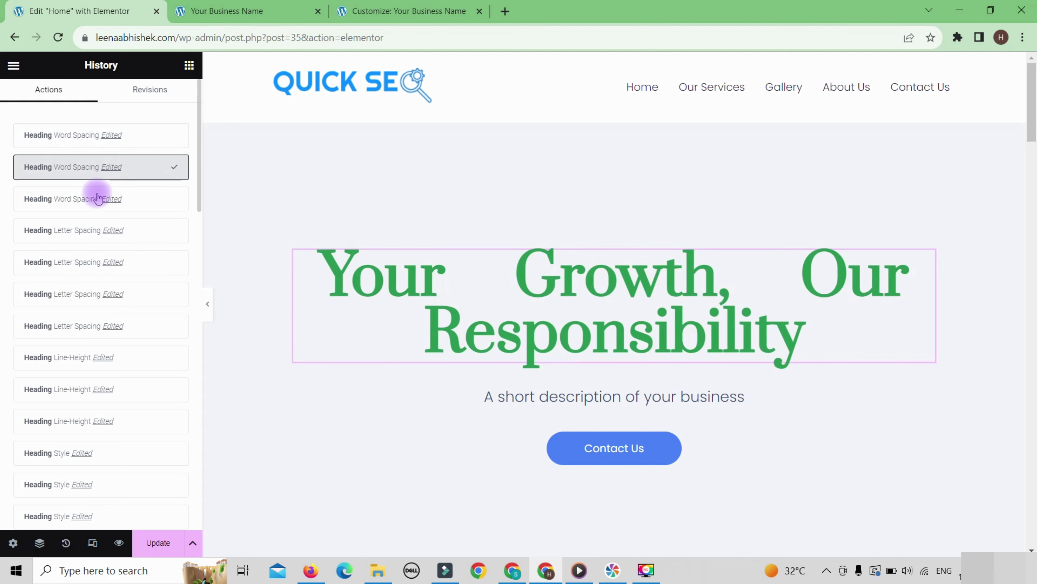
click(97, 204)
click(100, 294)
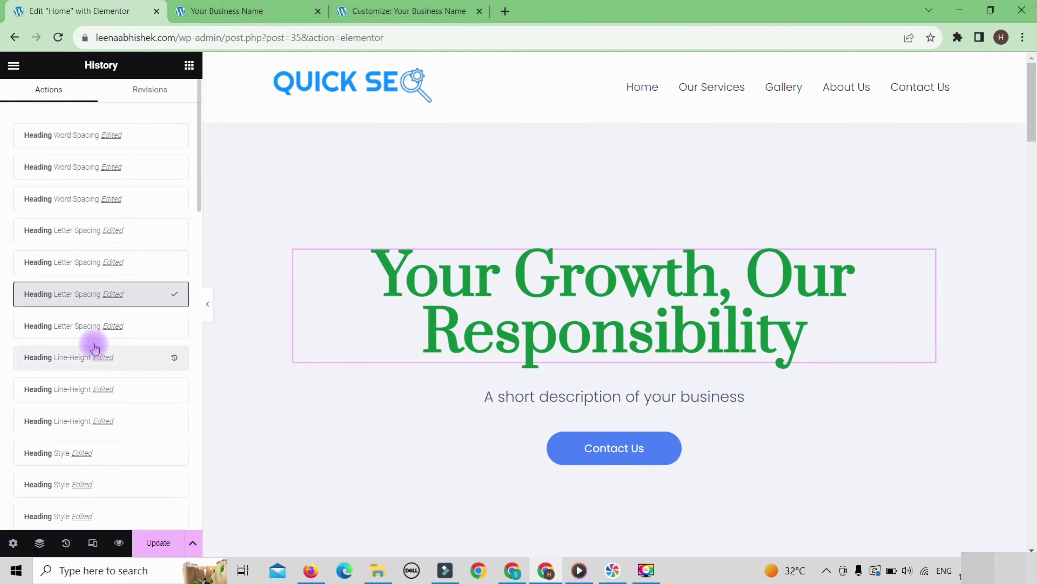
click(88, 421)
click(77, 484)
scroll(90, 449, down, 3)
click(92, 486)
scroll(93, 470, down, 5)
- Undo the font family and colour changes back to the first Heading Title Edited entry
click(93, 356)
click(93, 454)
scroll(91, 472, down, 4)
click(90, 472)
scroll(94, 458, down, 5)
click(85, 453)
click(88, 394)
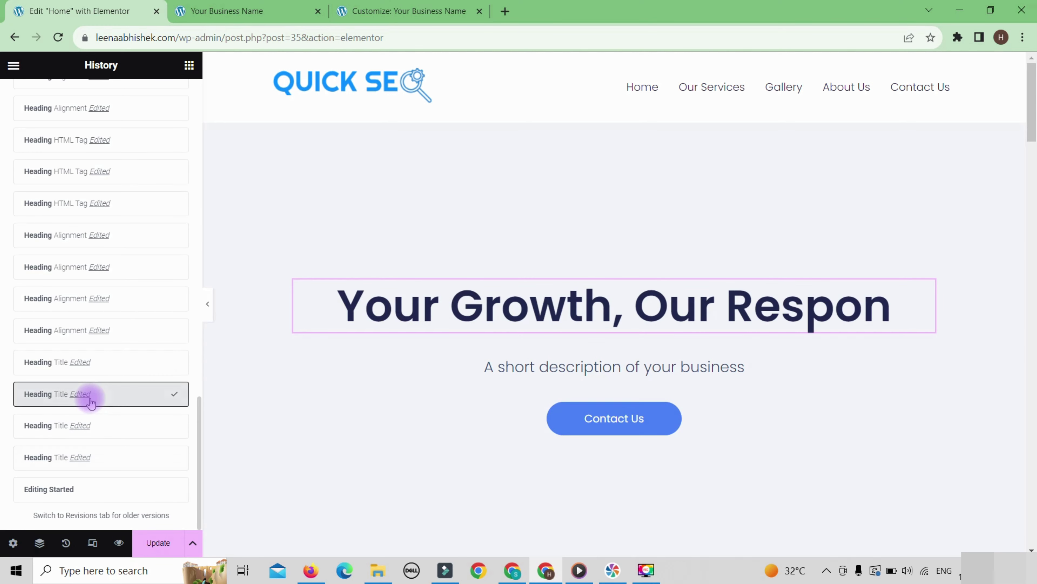
click(93, 362)
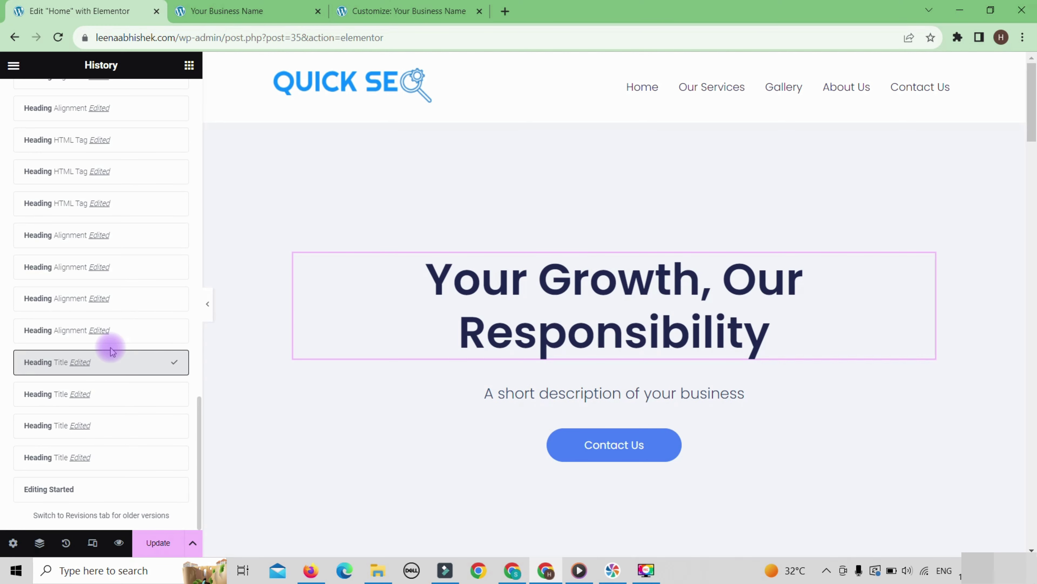
click(88, 391)
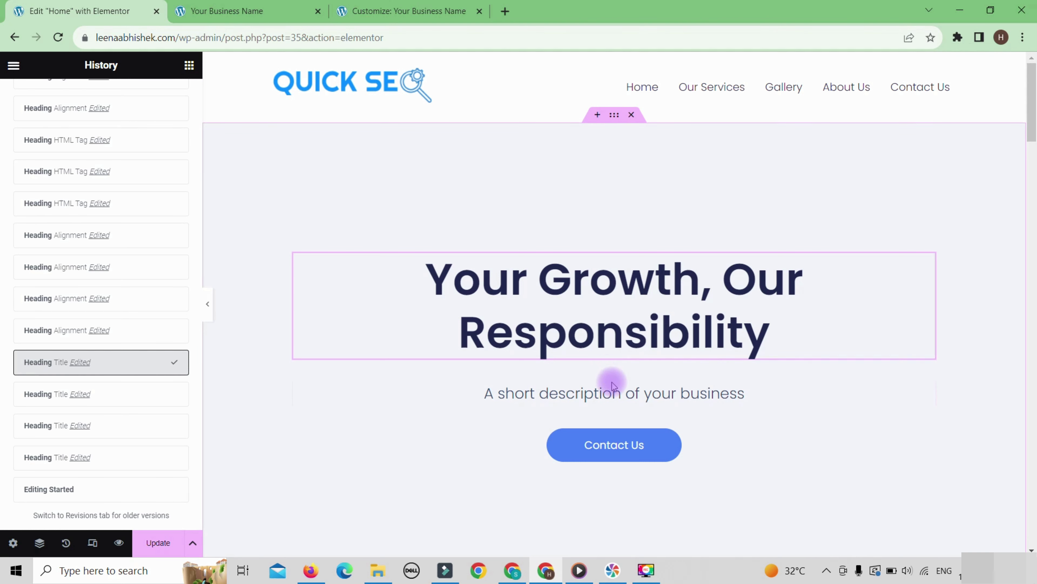
click(629, 394)
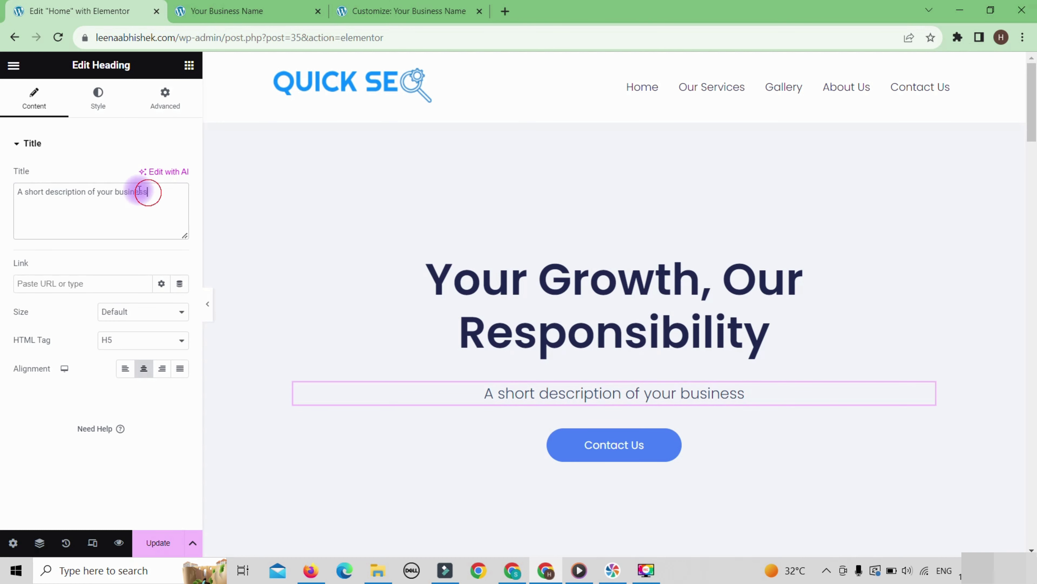
- Review the description heading's text colour and typography, then show its Advanced margin and padding
drag(147, 192, 2, 173)
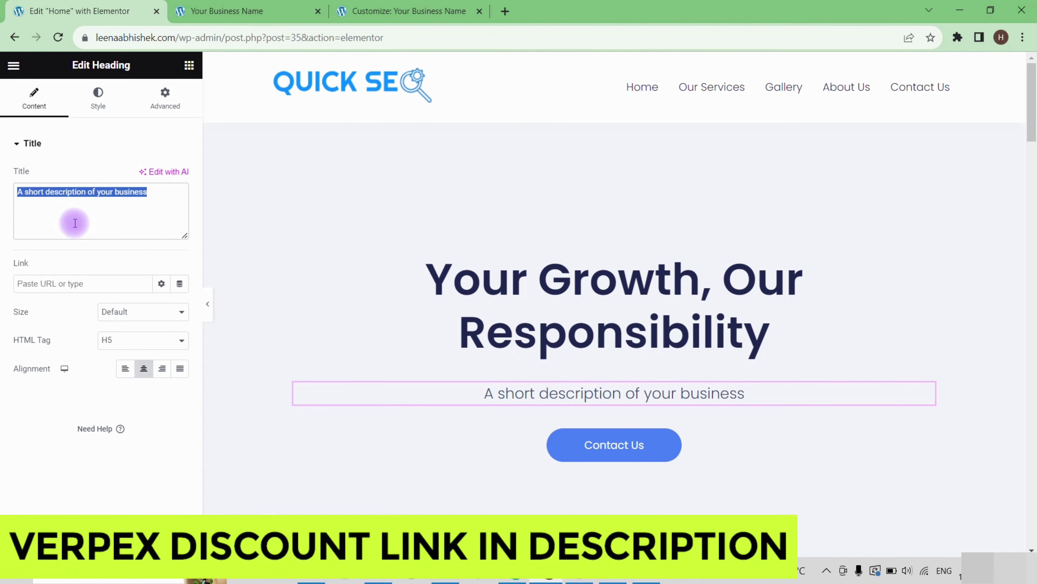
click(101, 104)
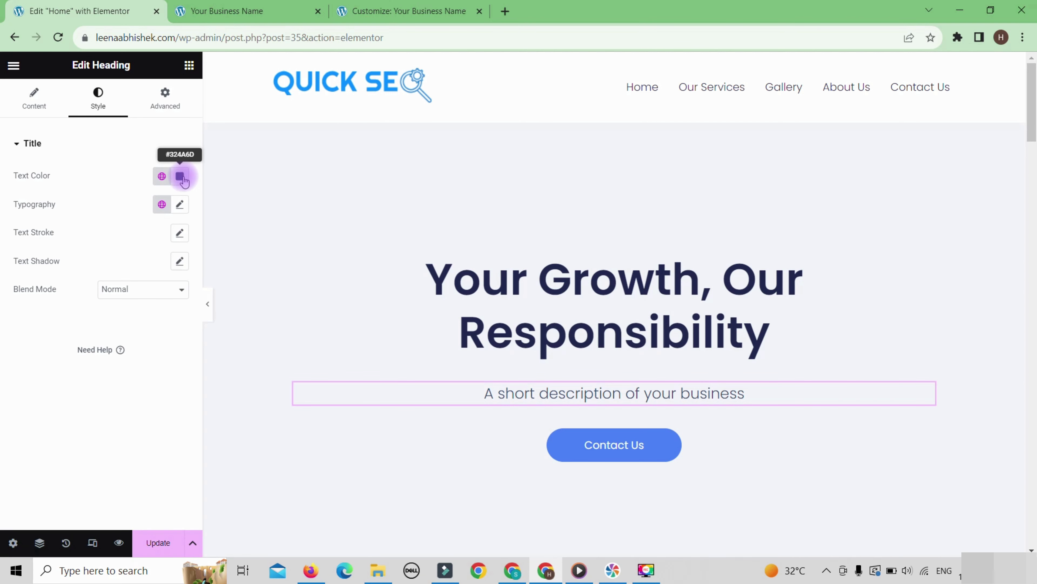
click(181, 205)
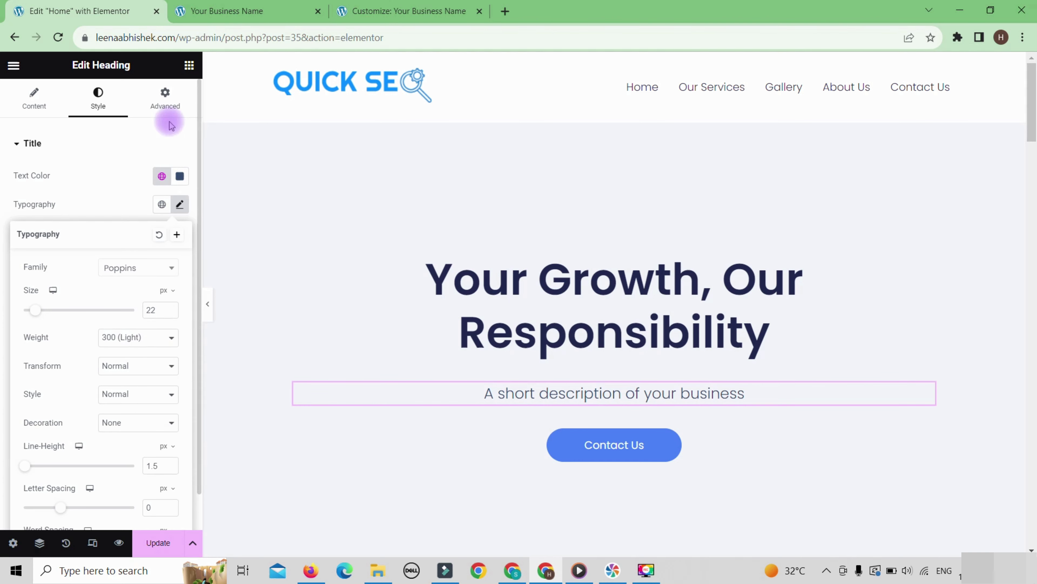
click(169, 102)
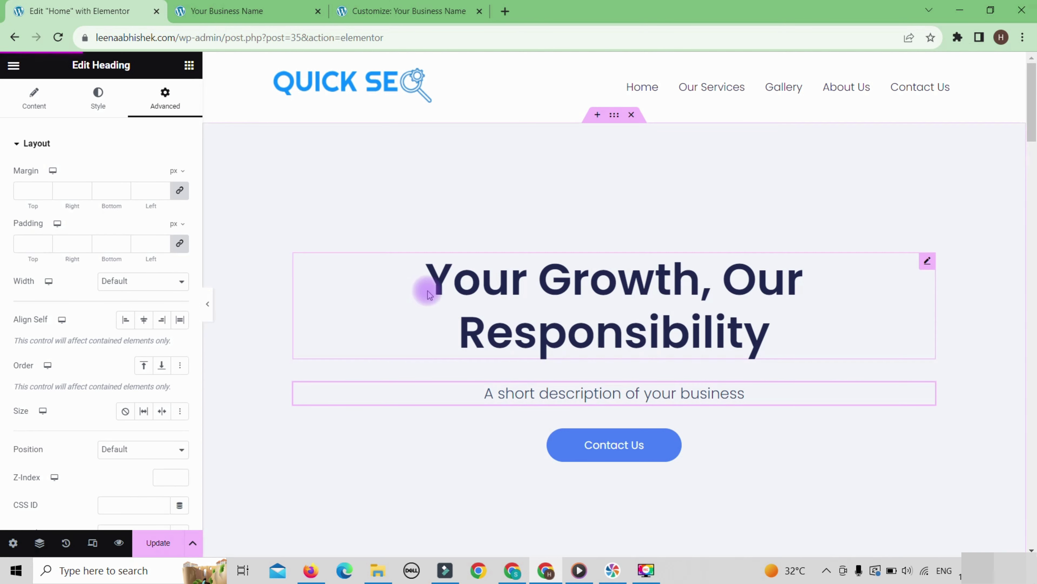
- Scroll to Our Services and select its heading, then the H5 intro paragraph text
scroll(428, 289, down, 10)
scroll(431, 292, down, 2)
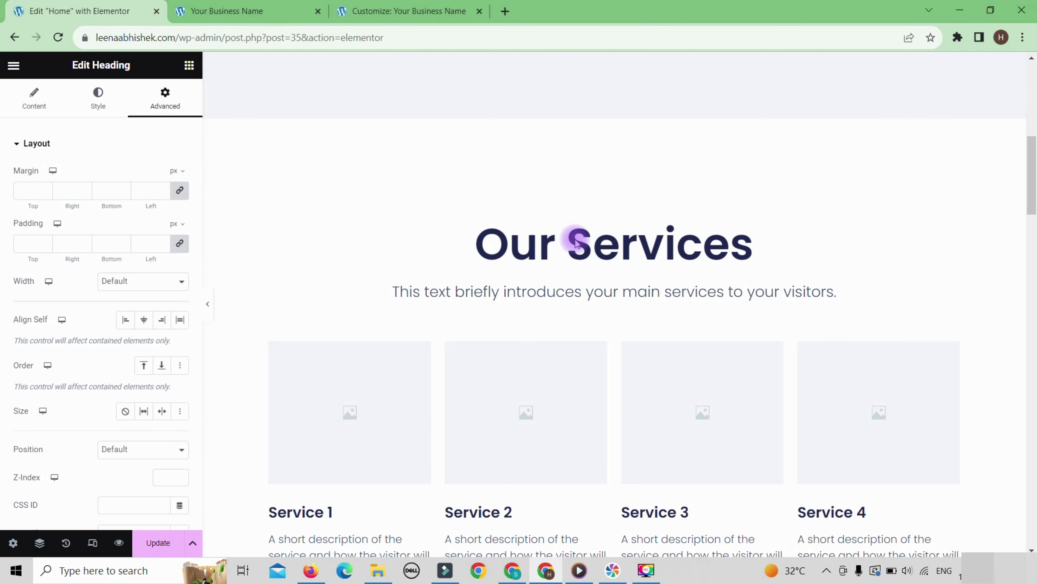
click(769, 245)
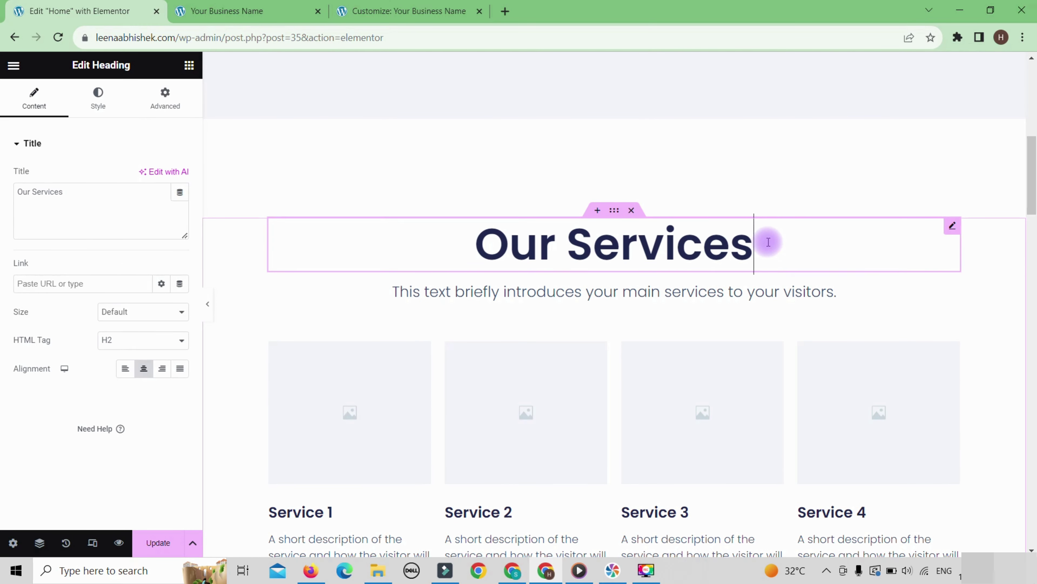
click(52, 189)
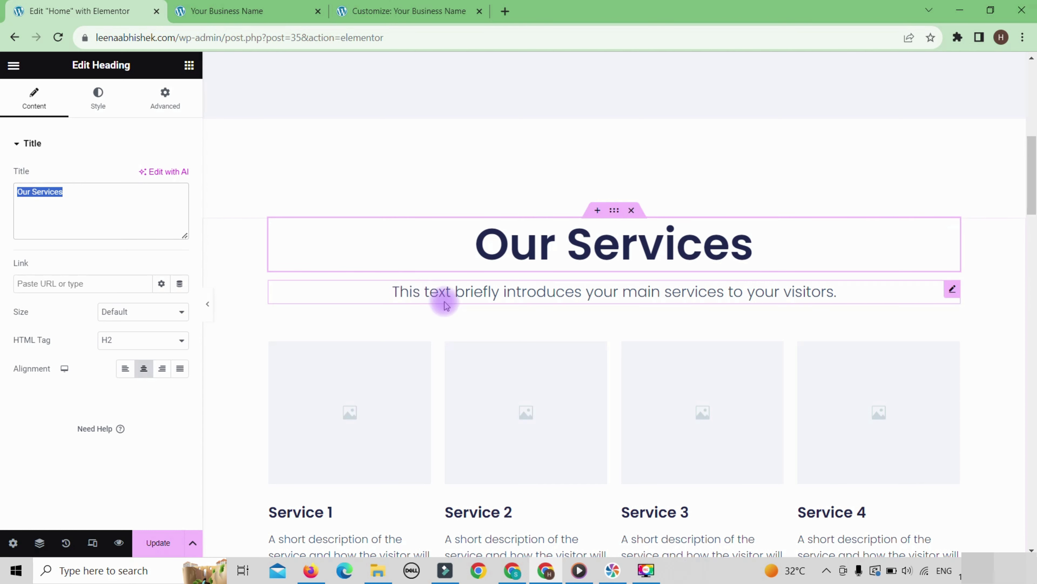
click(529, 291)
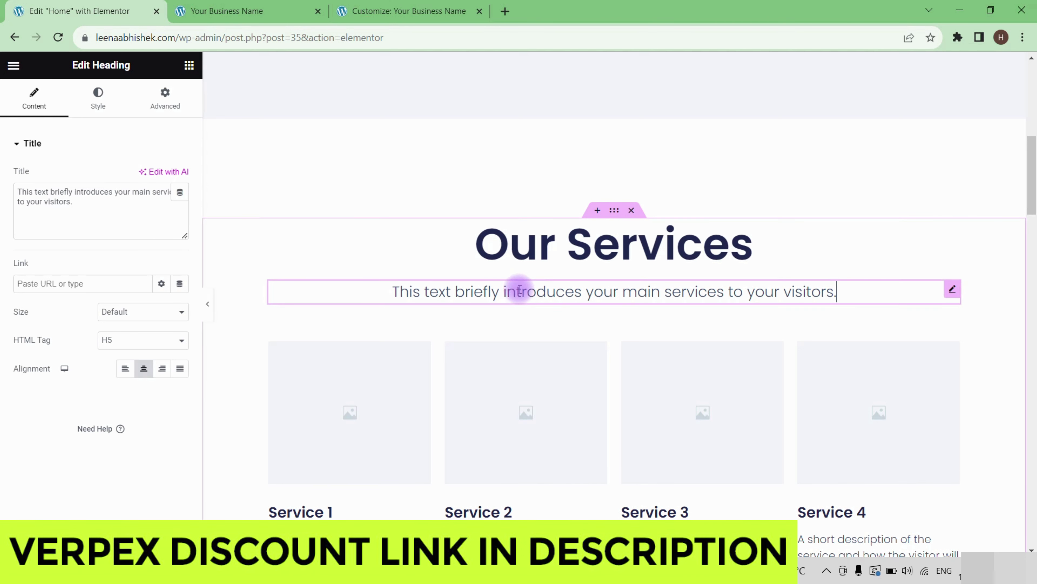
drag(18, 188, 116, 213)
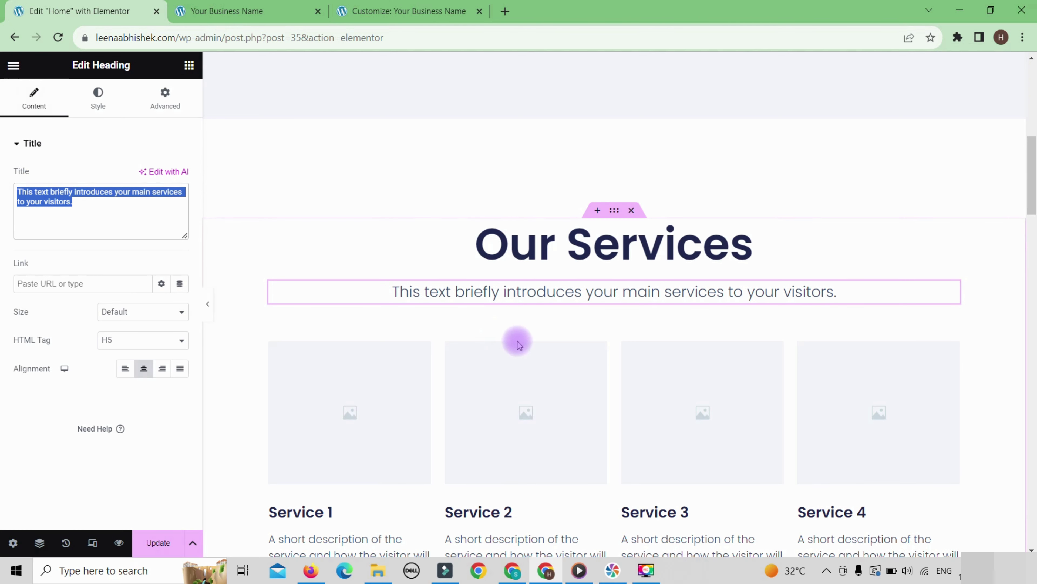
scroll(516, 340, down, 5)
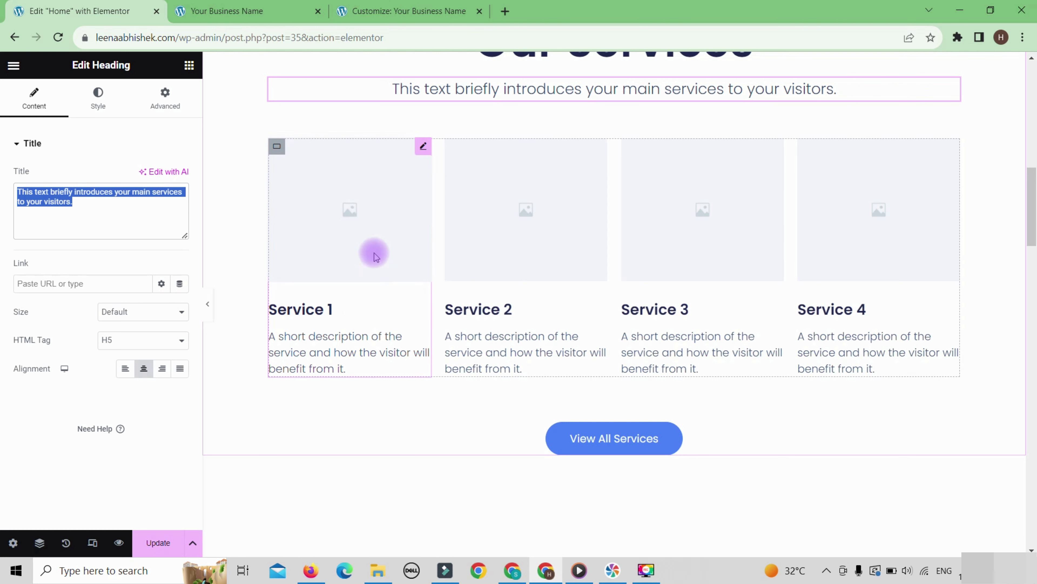
- Retitle the Service 1 image box 'My First Service' and save the page with Update
click(423, 146)
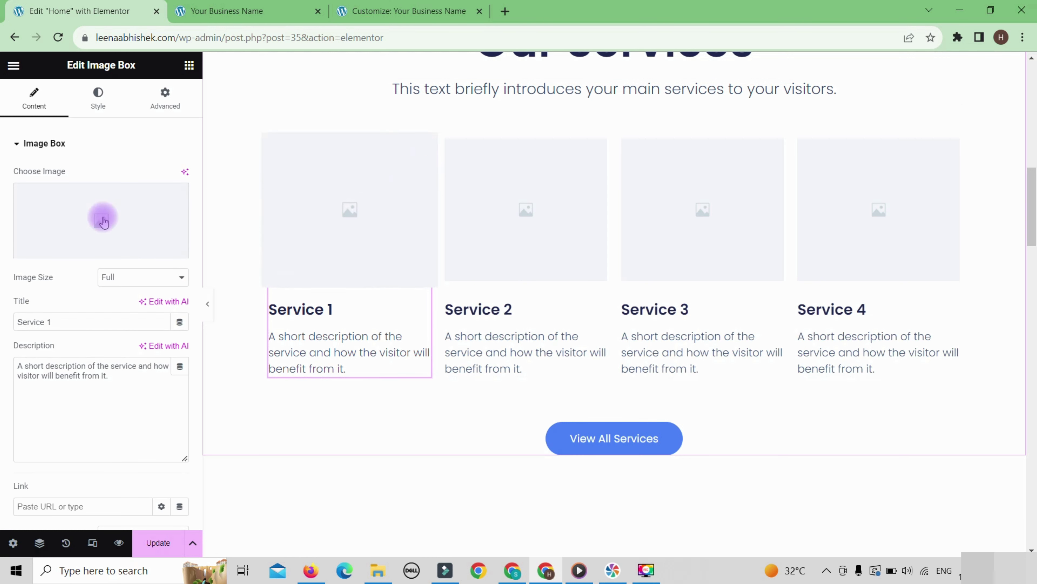
mouse_move(51, 225)
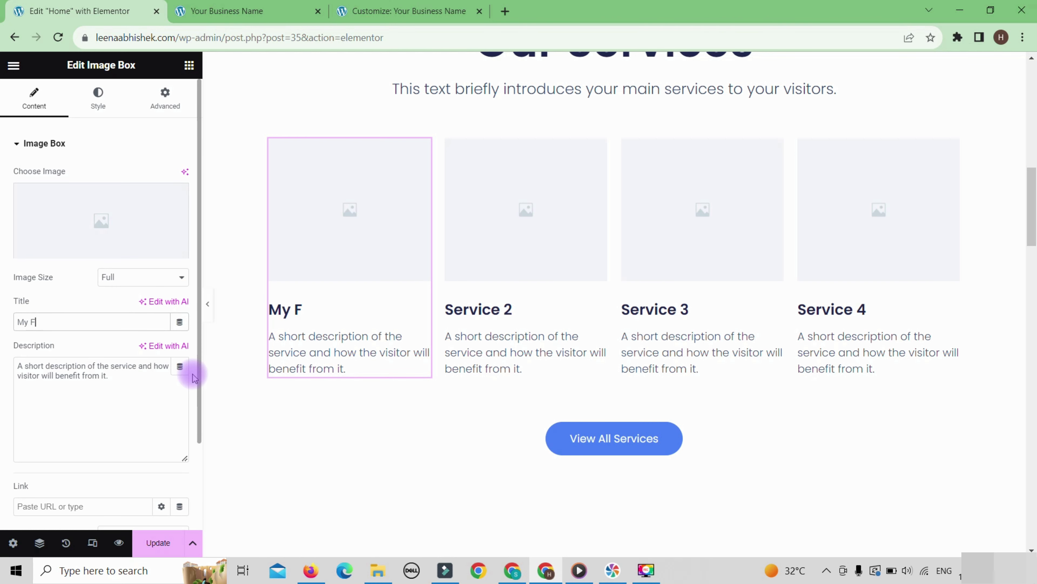
text(ervice)
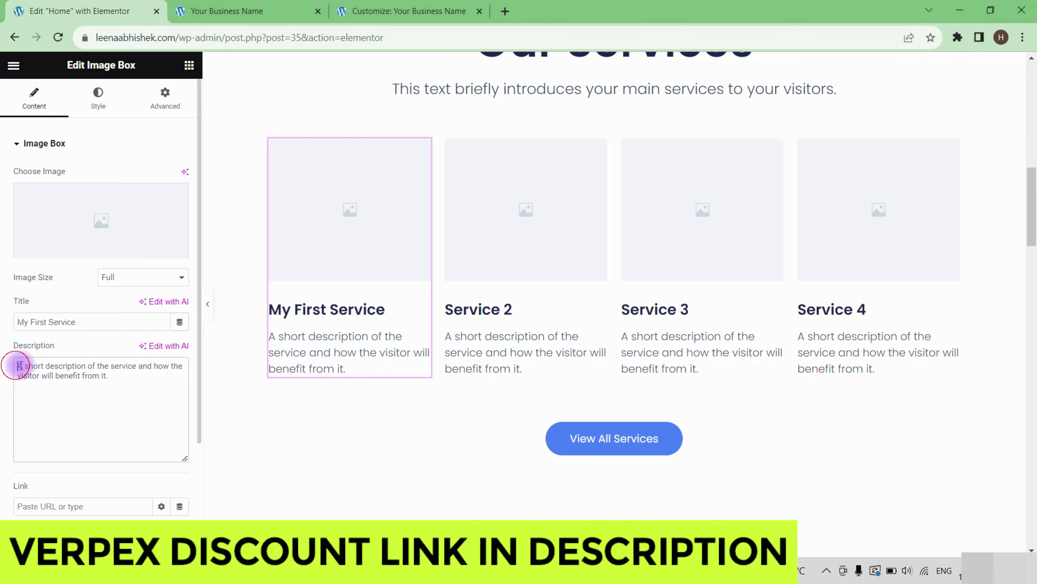
drag(20, 365, 154, 386)
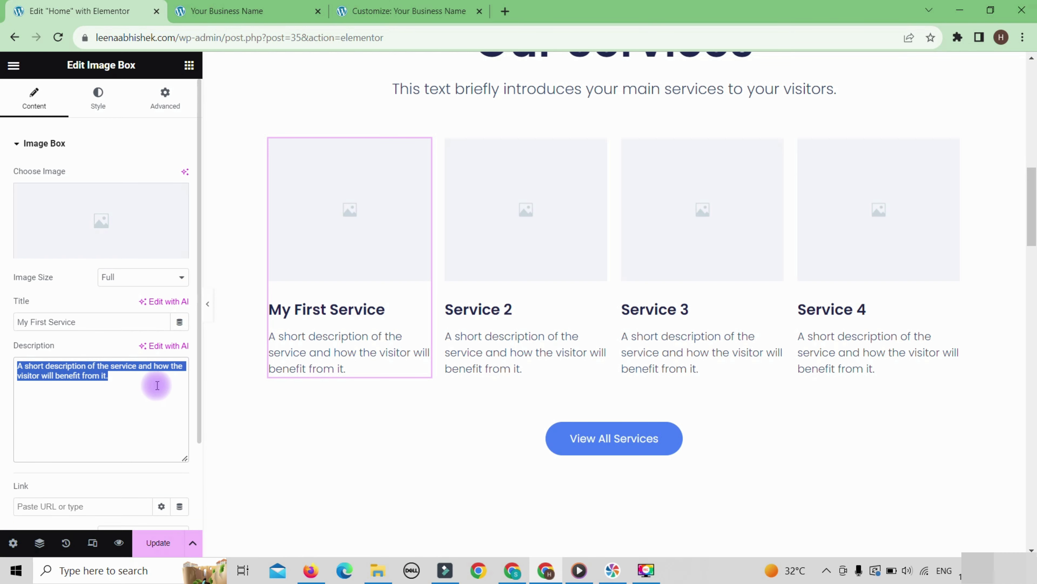
click(158, 543)
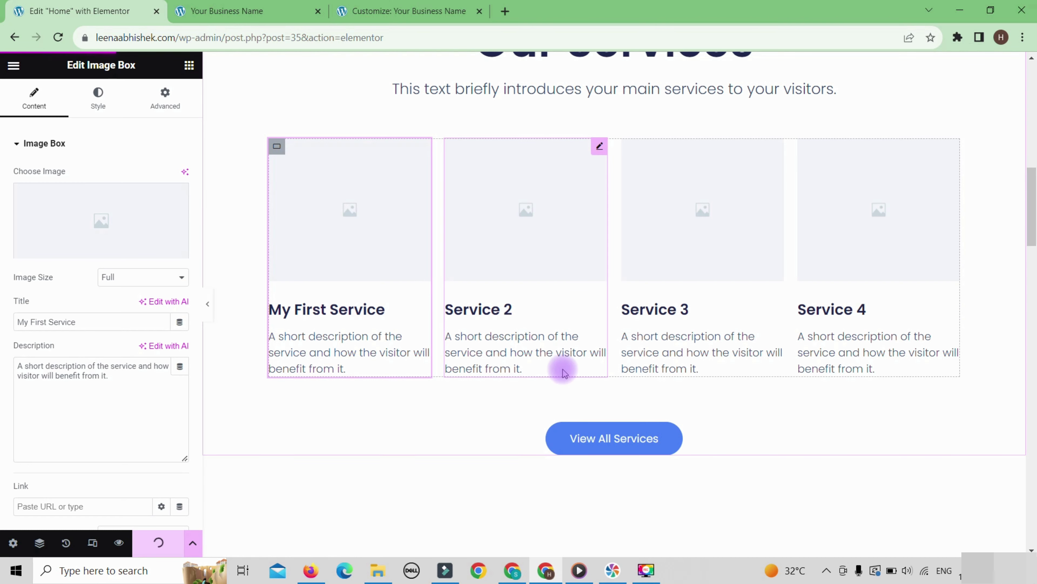
scroll(563, 372, down, 6)
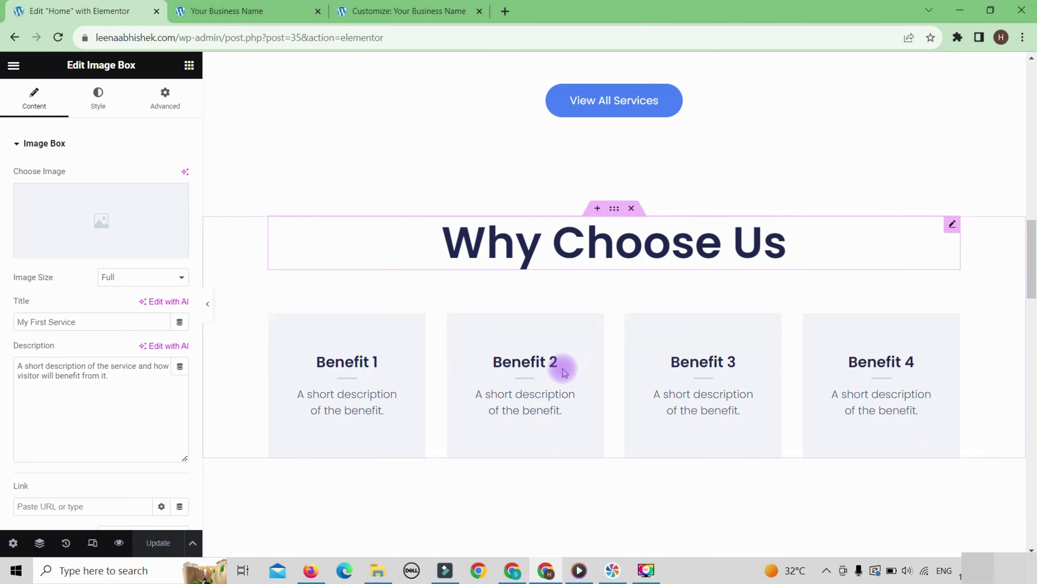
- Inspect the Why Choose Us heading and the Benefit 1 heading and description
scroll(567, 359, down, 2)
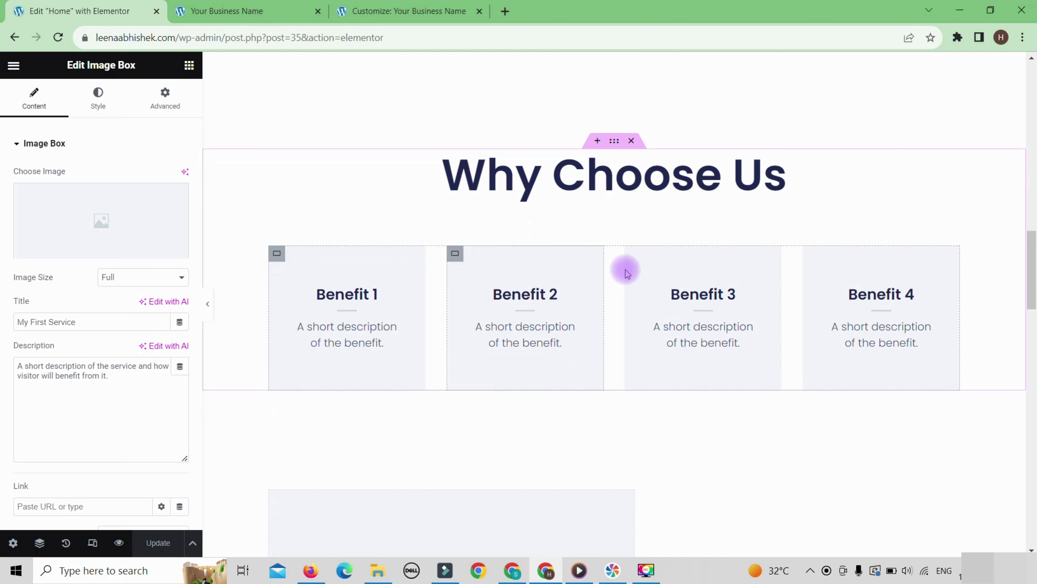
click(709, 175)
drag(86, 190, 3, 184)
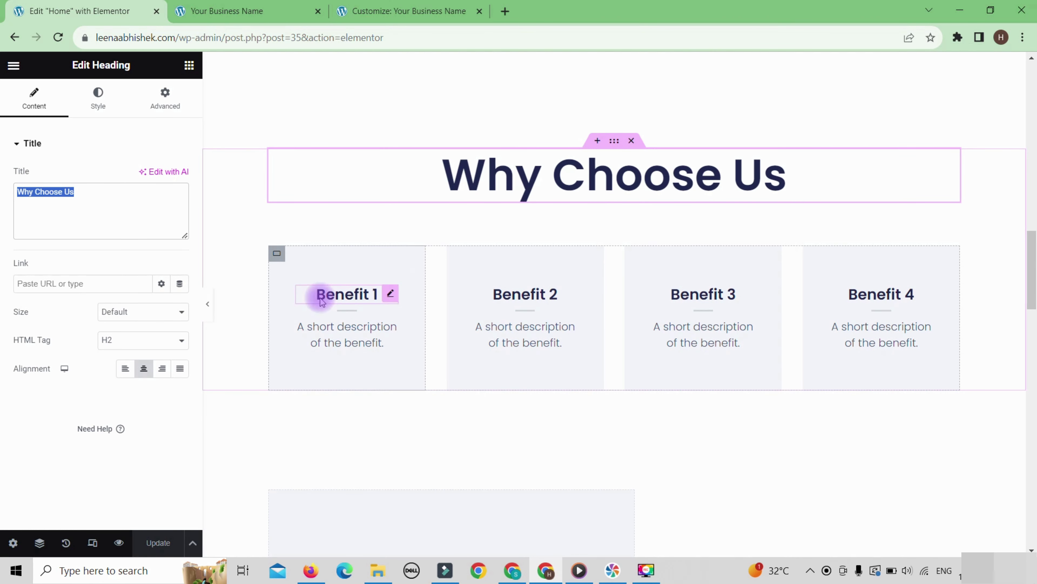
click(391, 294)
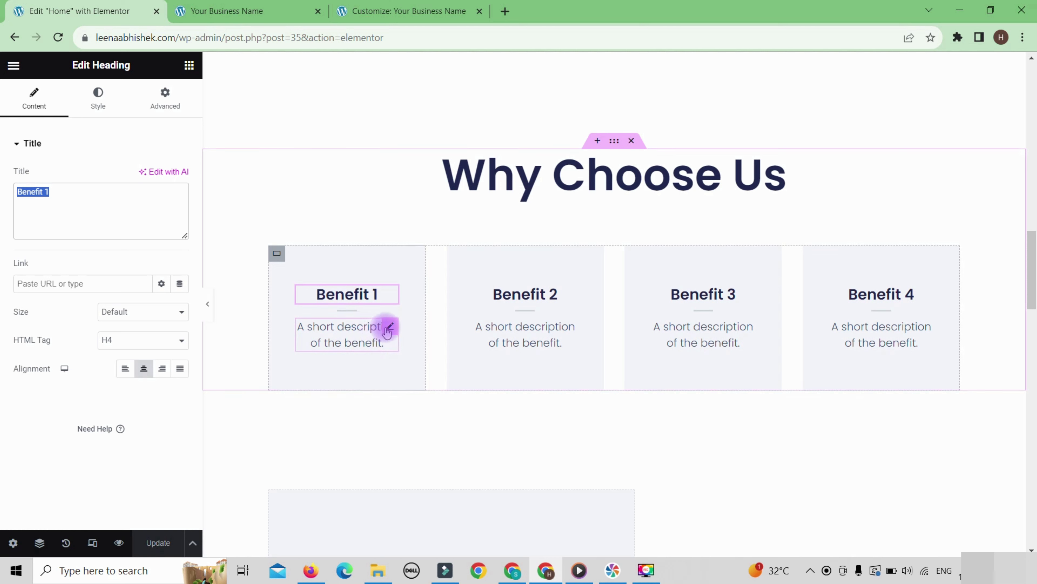
click(390, 327)
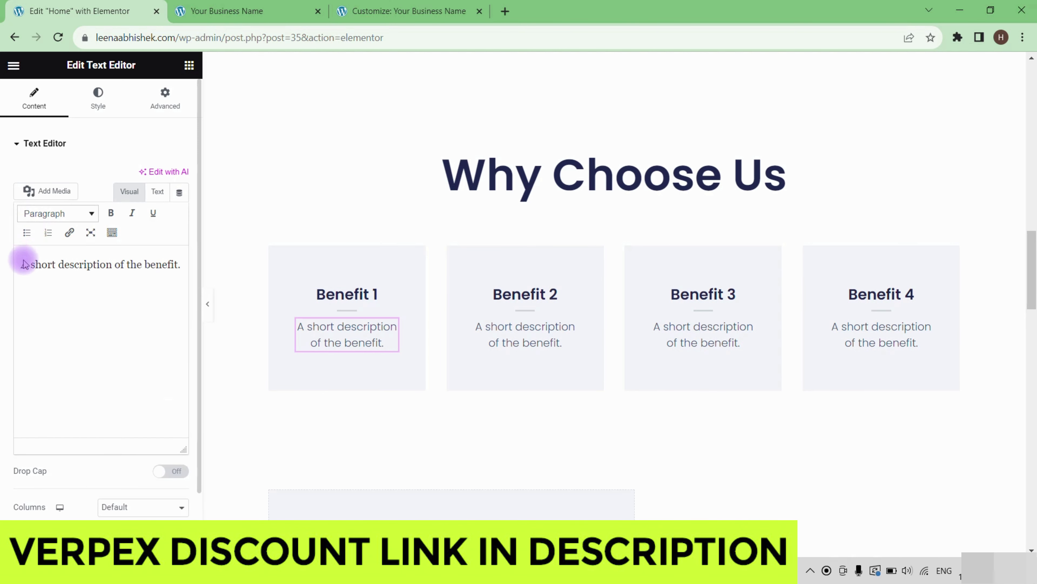
drag(20, 264, 180, 265)
scroll(442, 304, down, 5)
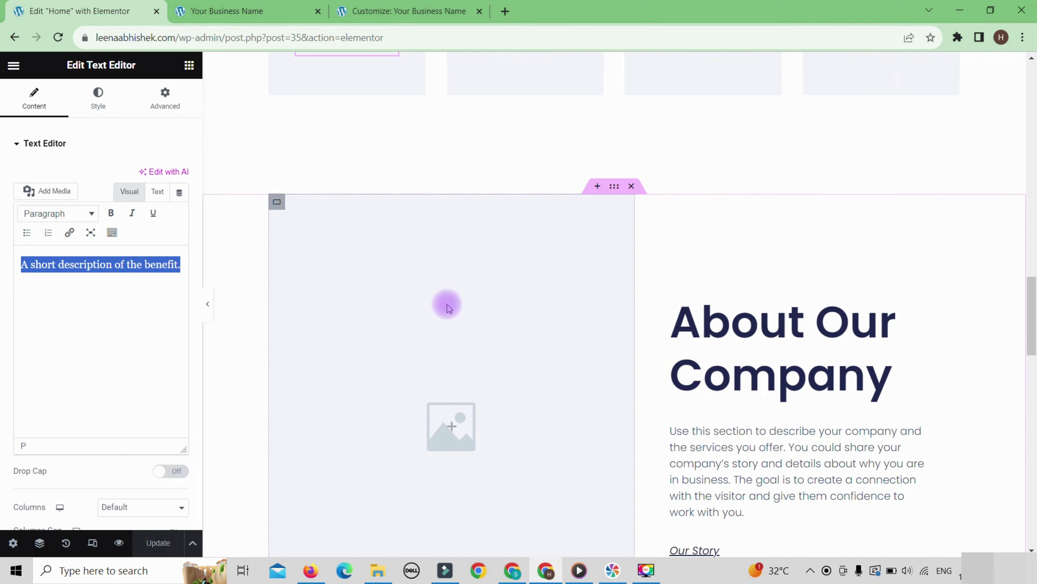
scroll(451, 307, down, 2)
- Open the About Our Company paragraph and make 'section to describe' bold on the page
click(785, 149)
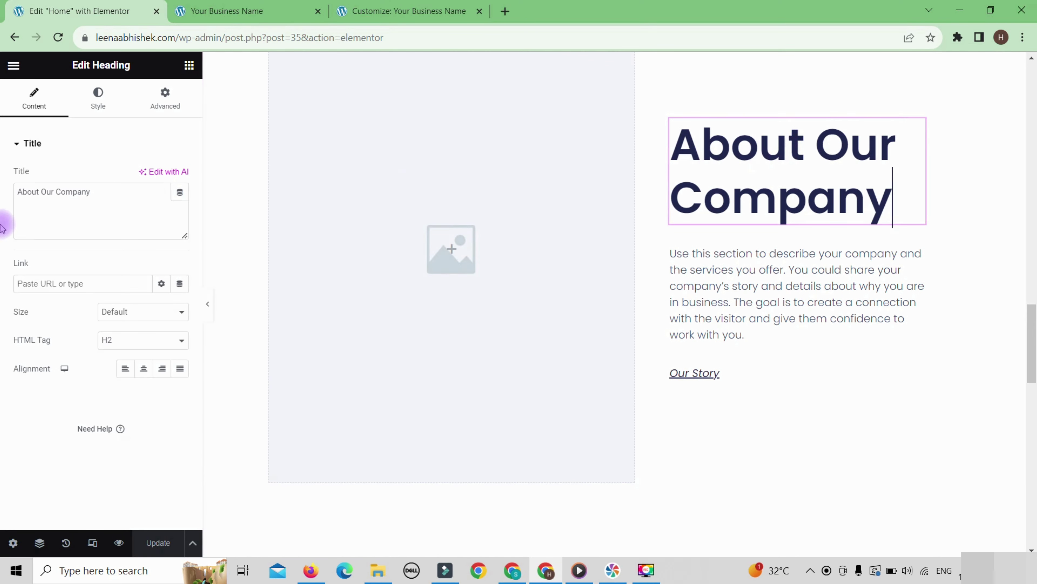
drag(100, 195, 2, 194)
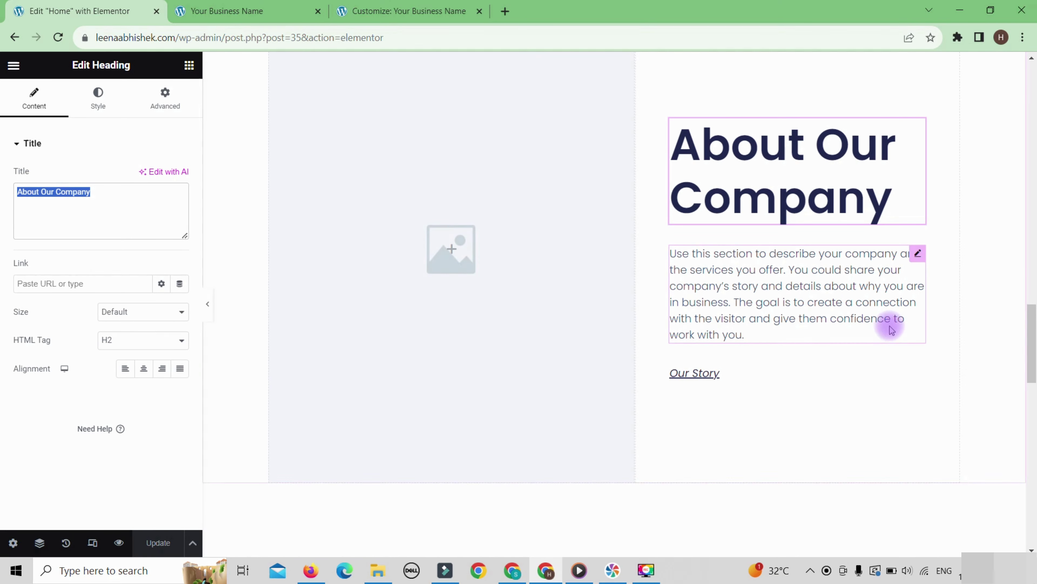
click(844, 281)
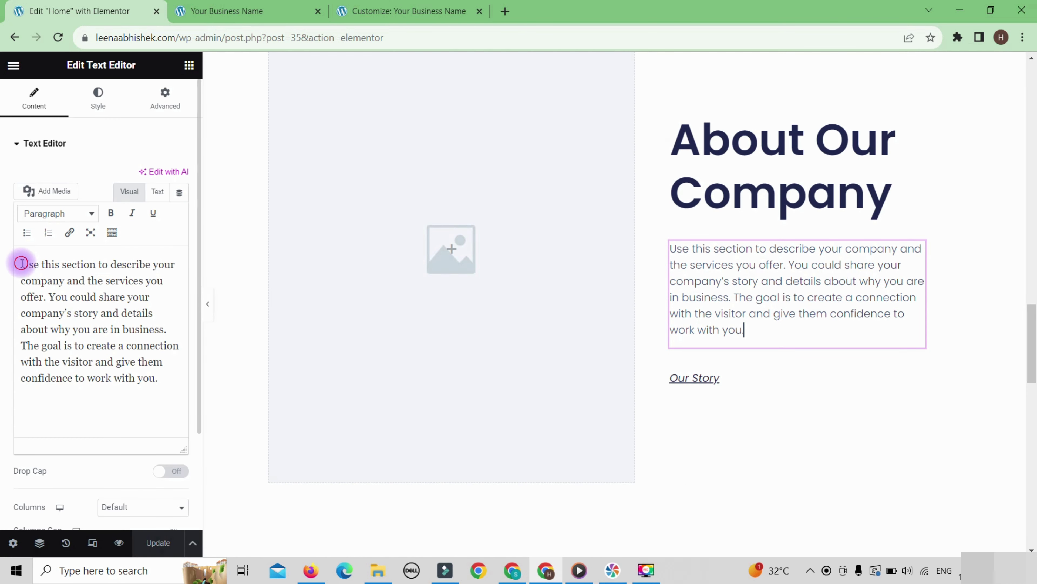
drag(22, 263, 164, 384)
click(121, 342)
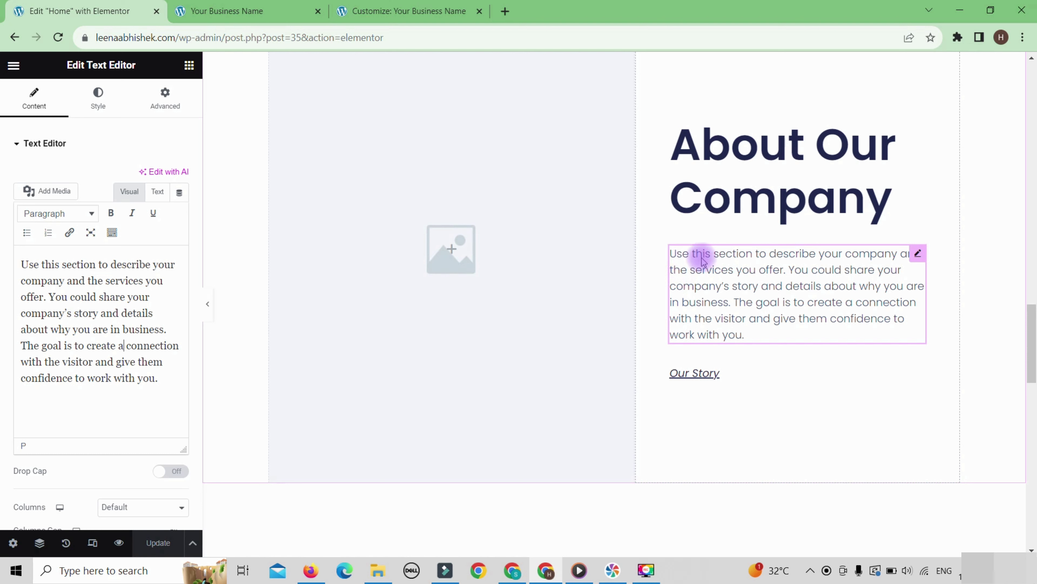
click(717, 254)
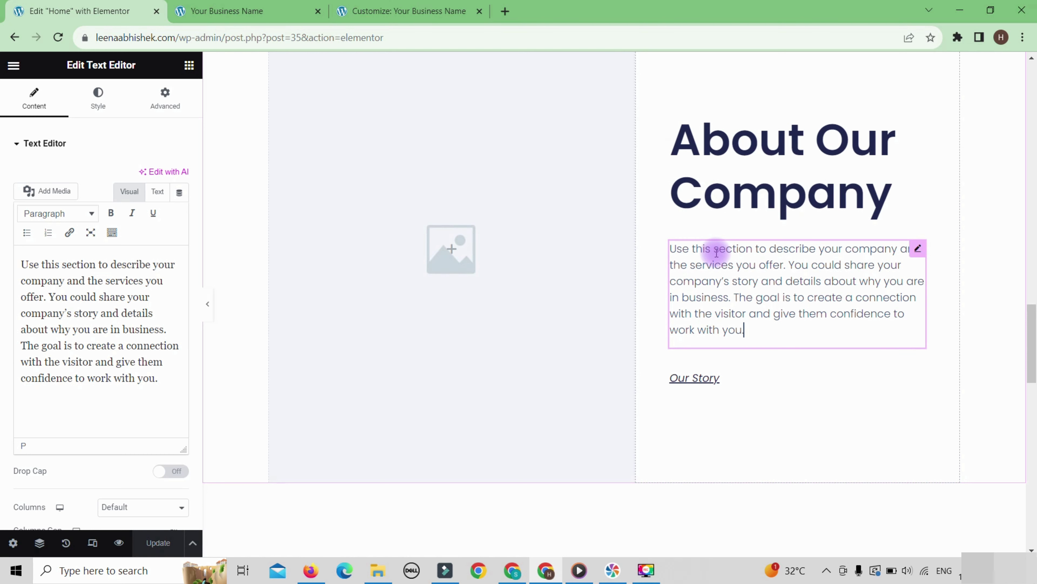
drag(716, 249, 816, 255)
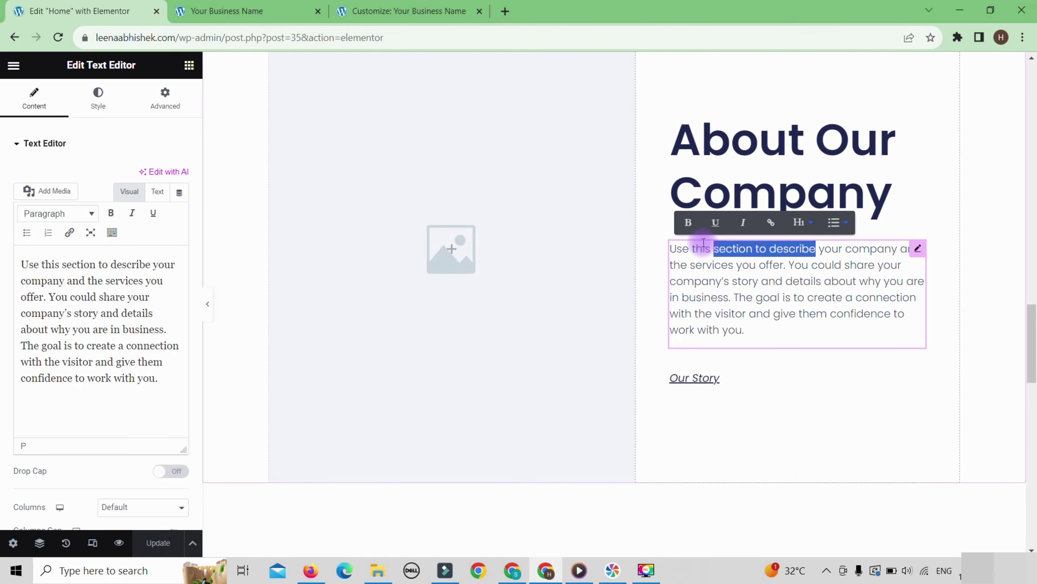
click(688, 222)
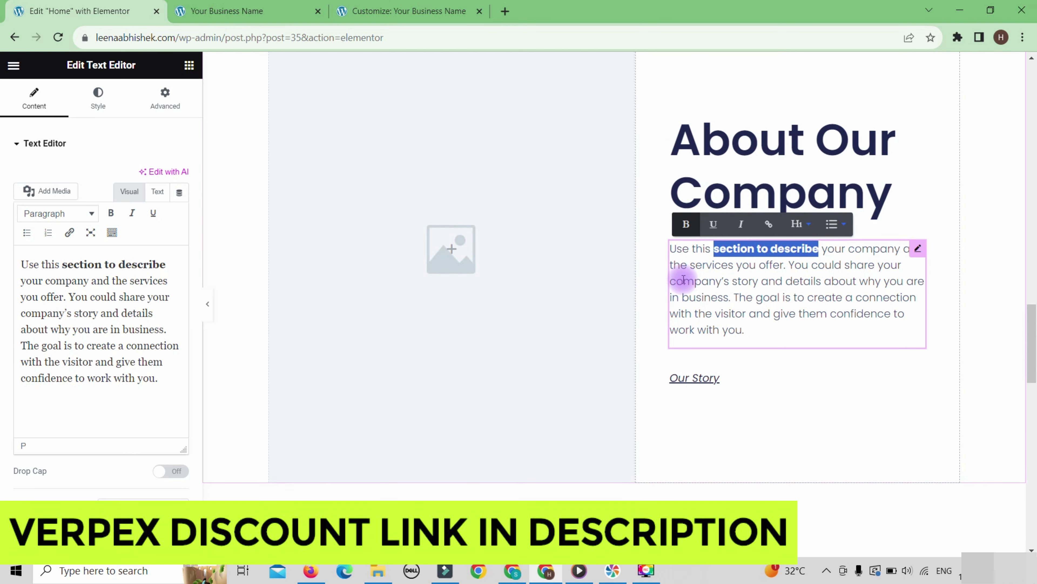
click(802, 296)
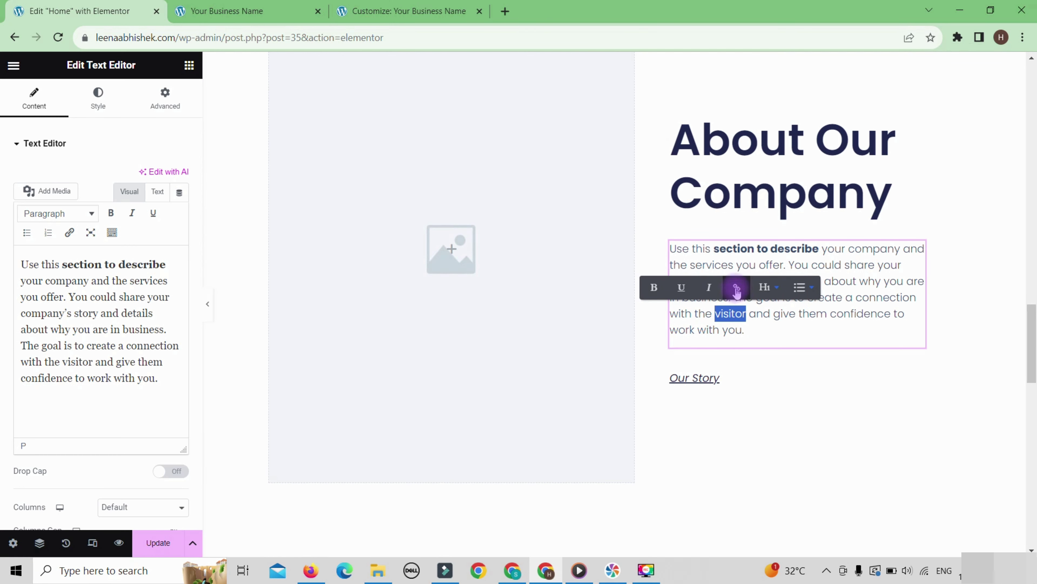
- Abandon a link on 'visitor', then remove the bold from 'section to describe'
click(737, 288)
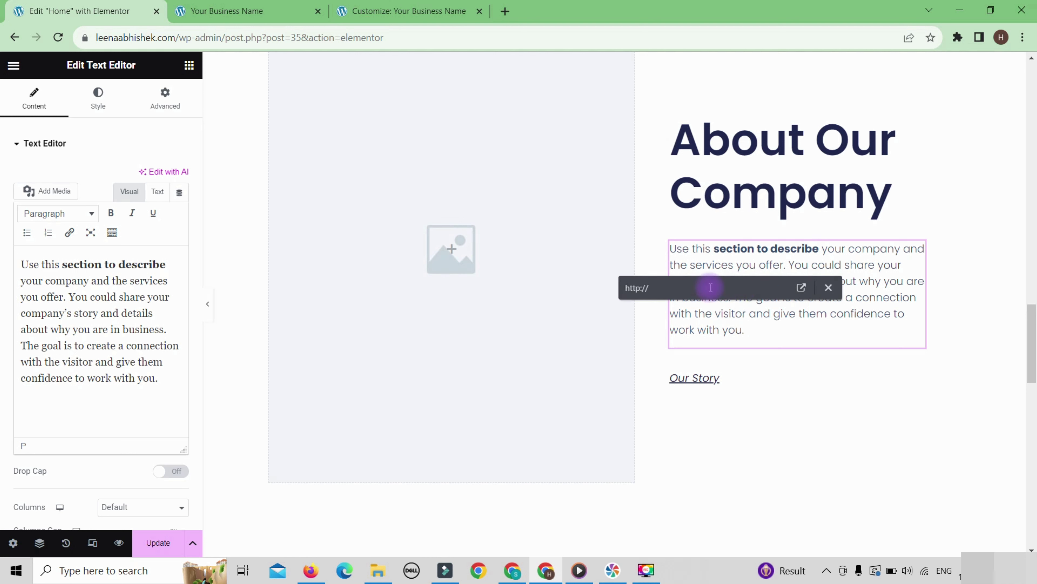
click(825, 323)
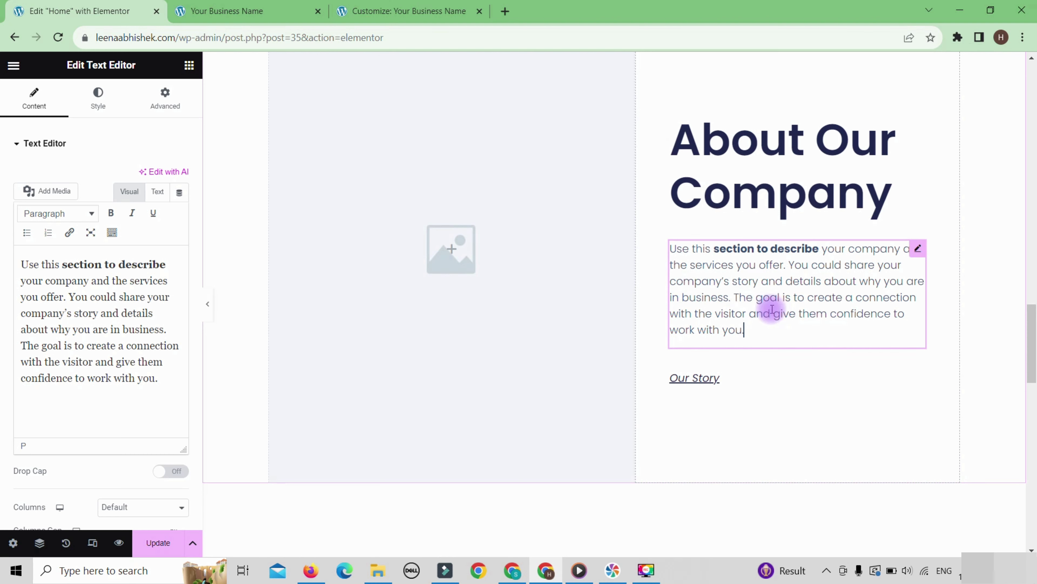
drag(714, 250, 819, 250)
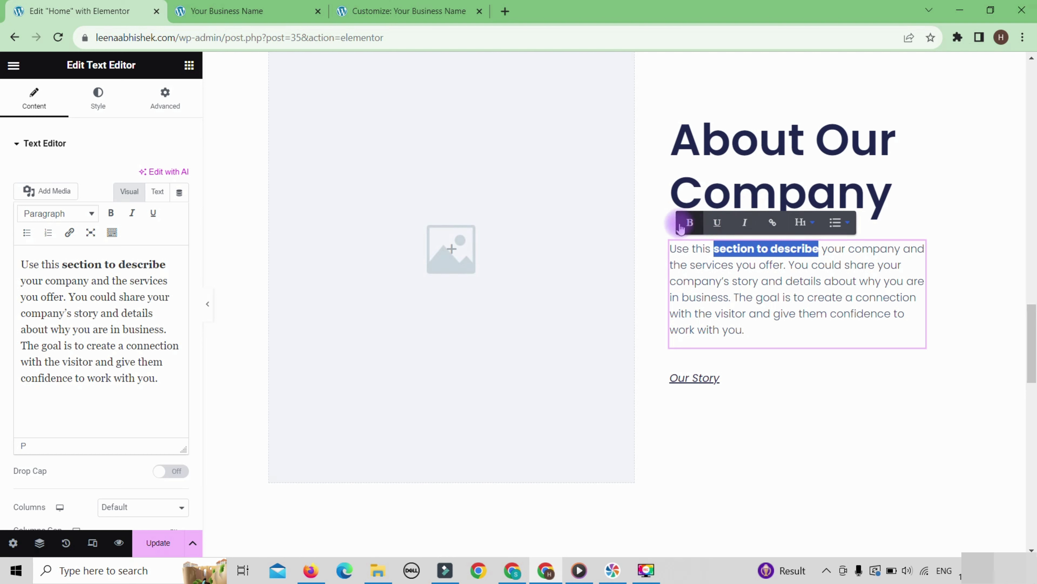
click(690, 226)
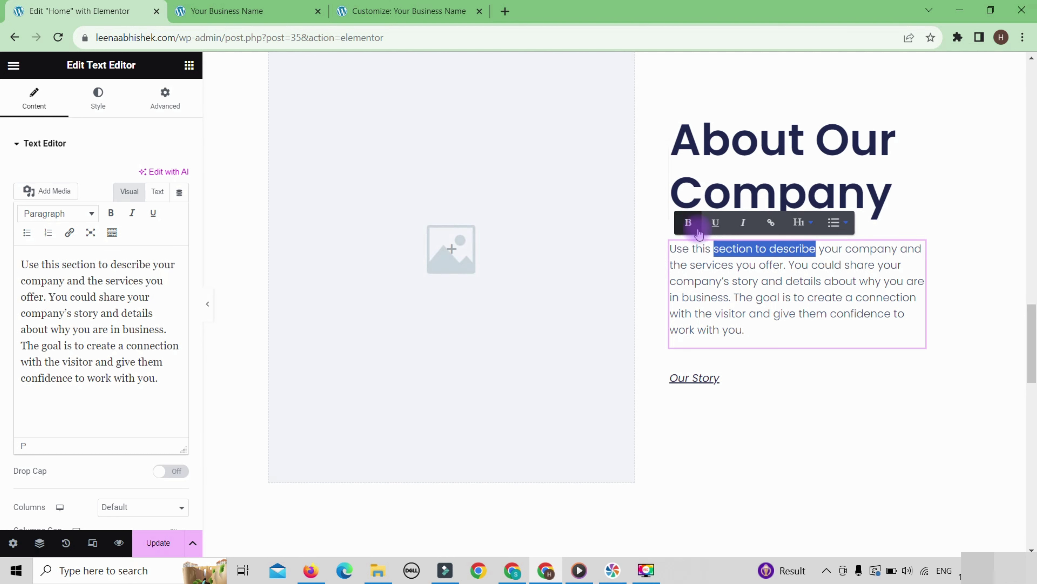
click(794, 296)
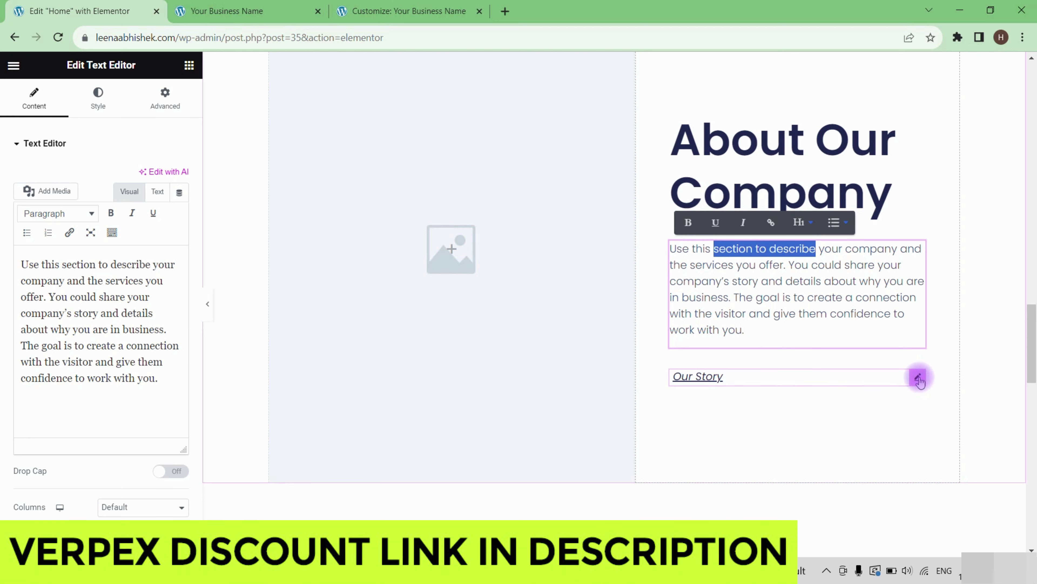
- Select the Our Story button, try Left alignment, then set it to Right
click(918, 377)
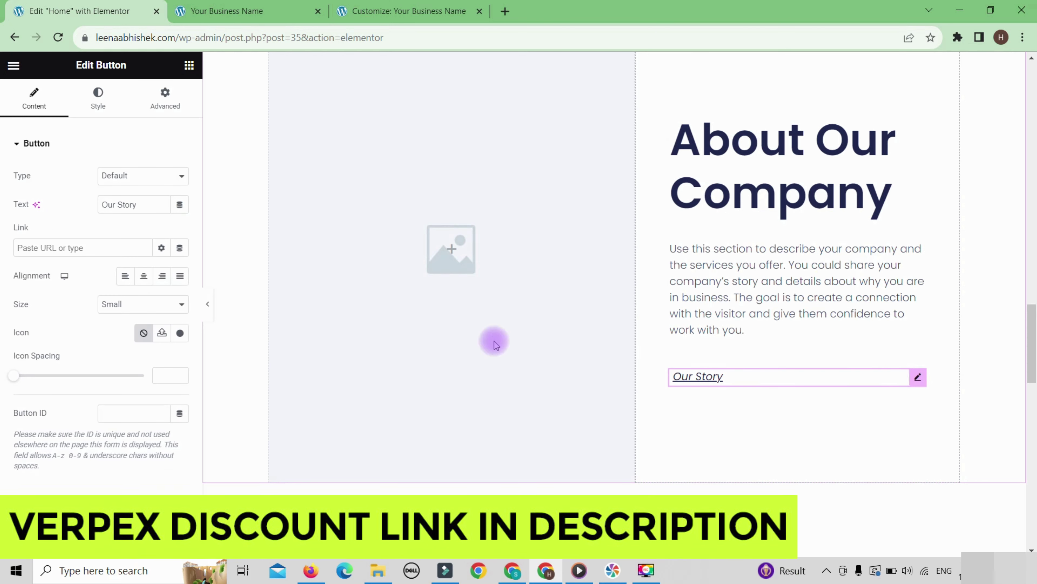
drag(149, 205, 2, 190)
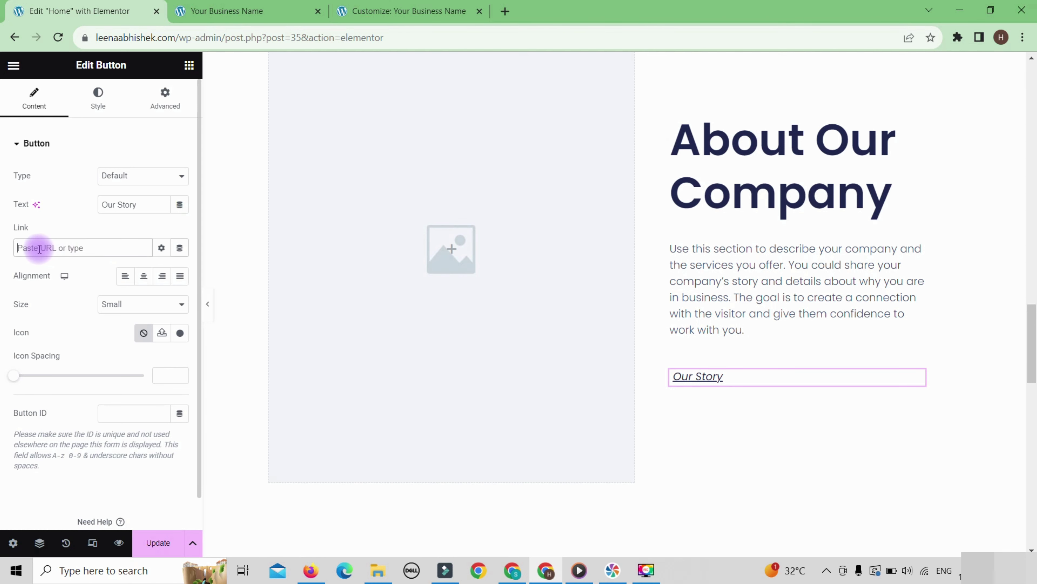
click(683, 377)
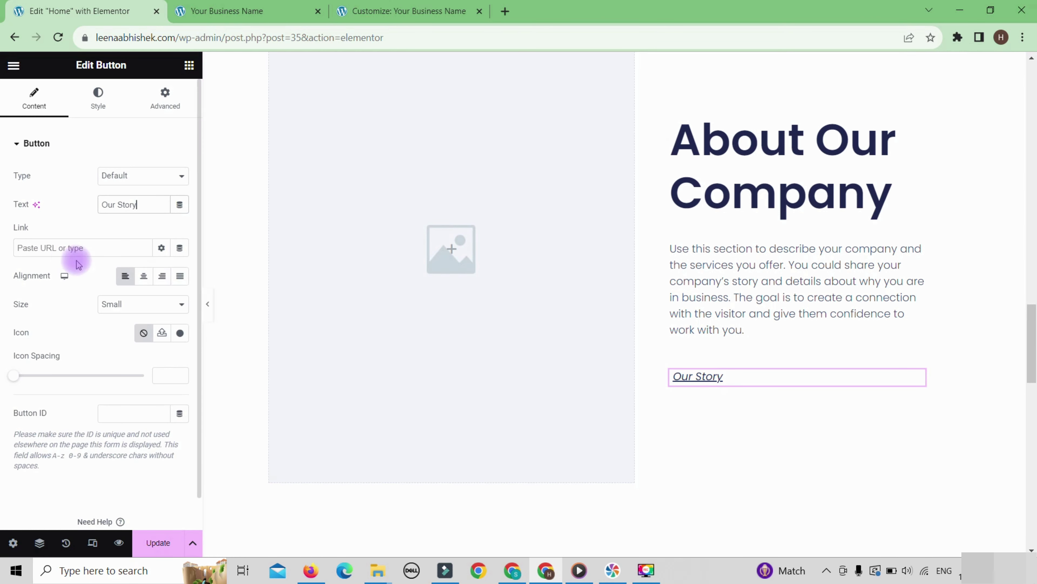
click(125, 278)
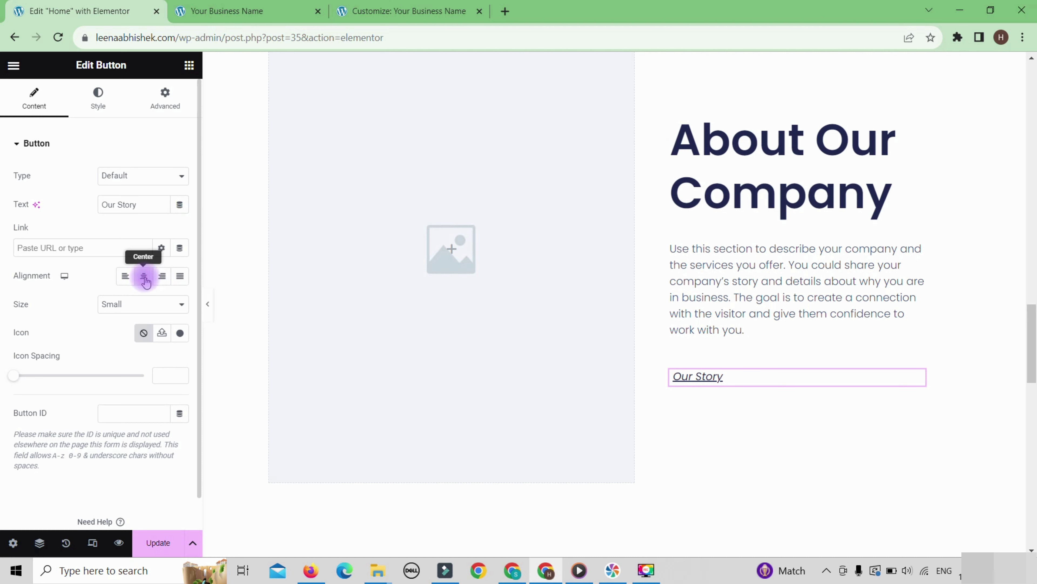
click(162, 281)
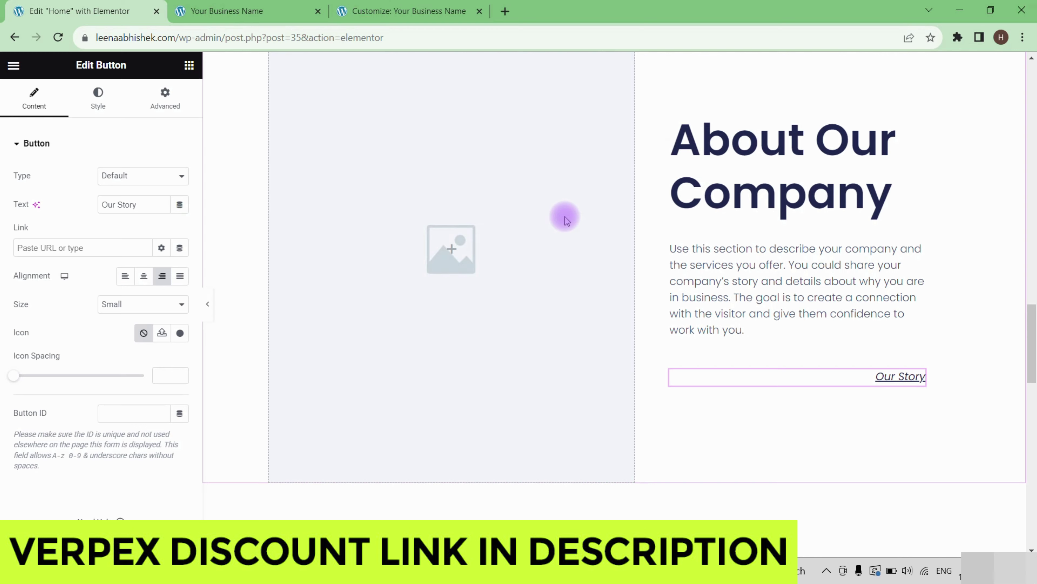
scroll(566, 219, down, 8)
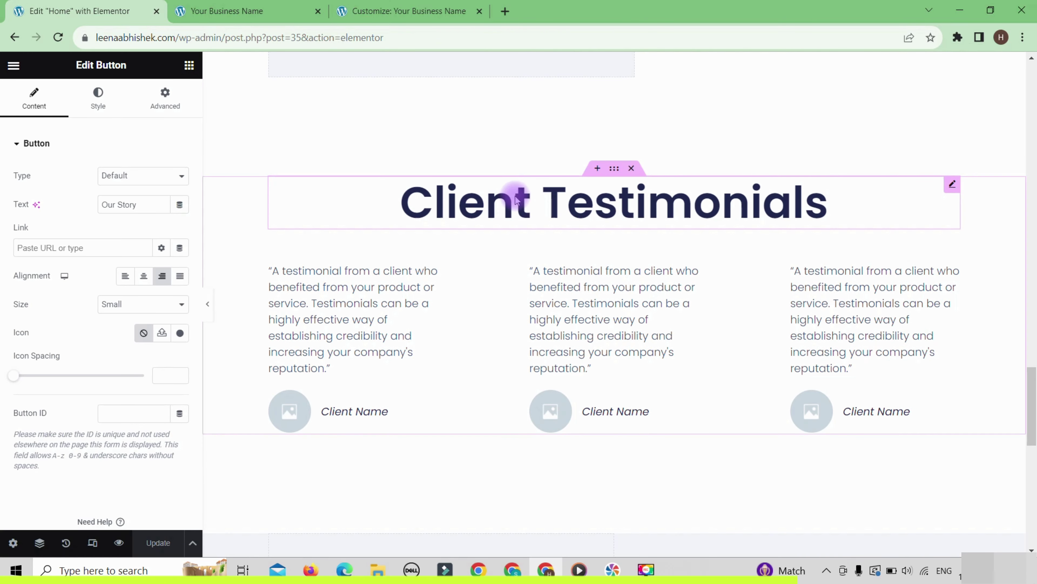
- Open the first testimonial and replace the placeholder Client Name with the client's name
click(508, 208)
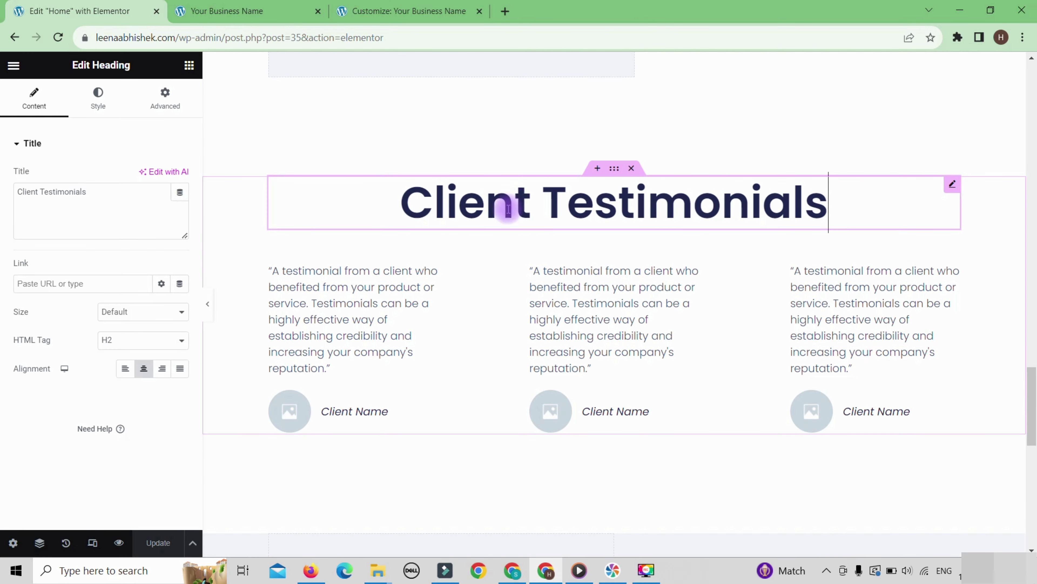
drag(94, 191, 2, 202)
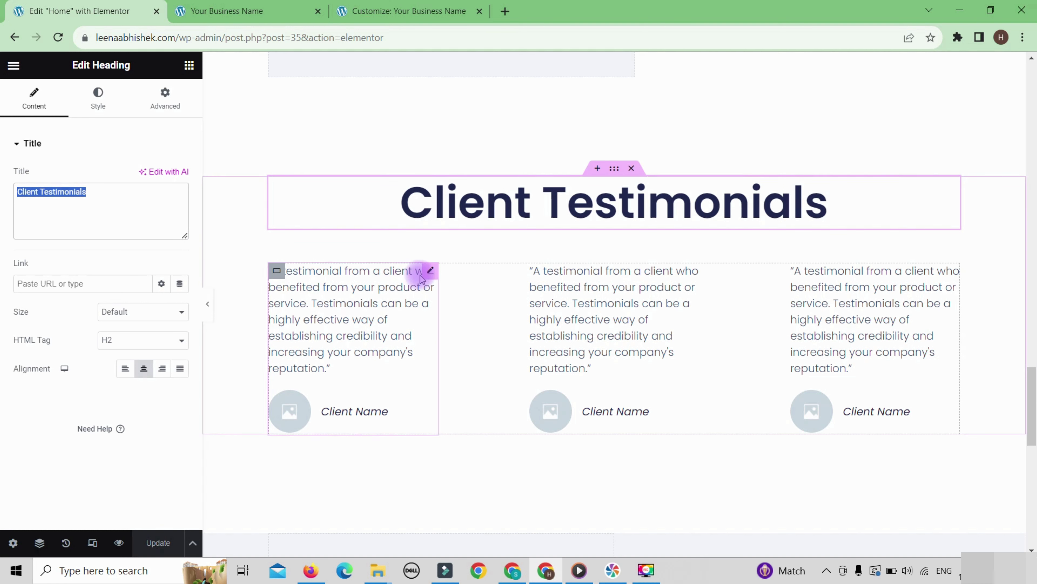
click(431, 272)
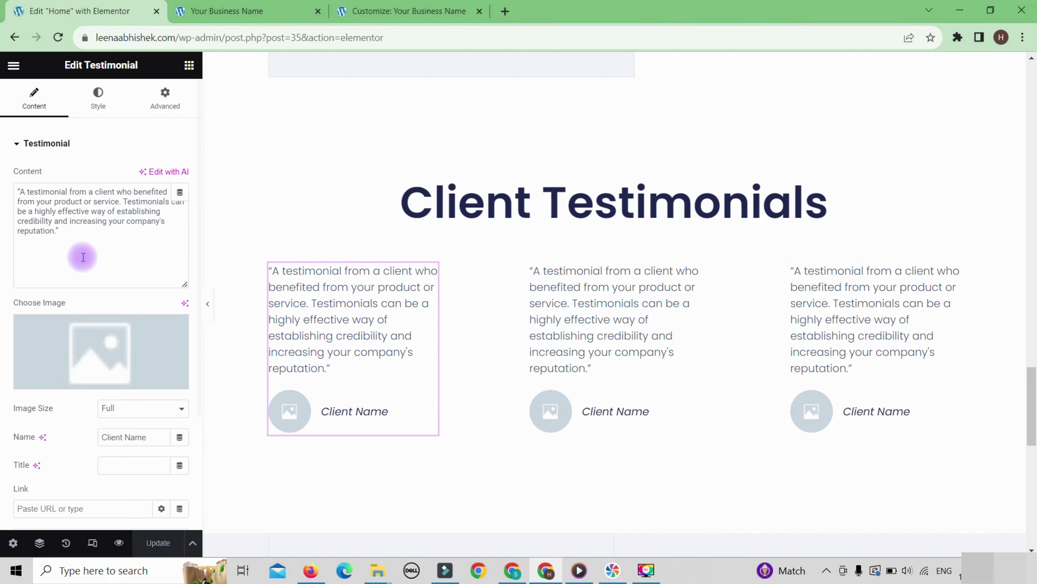
mouse_move(163, 353)
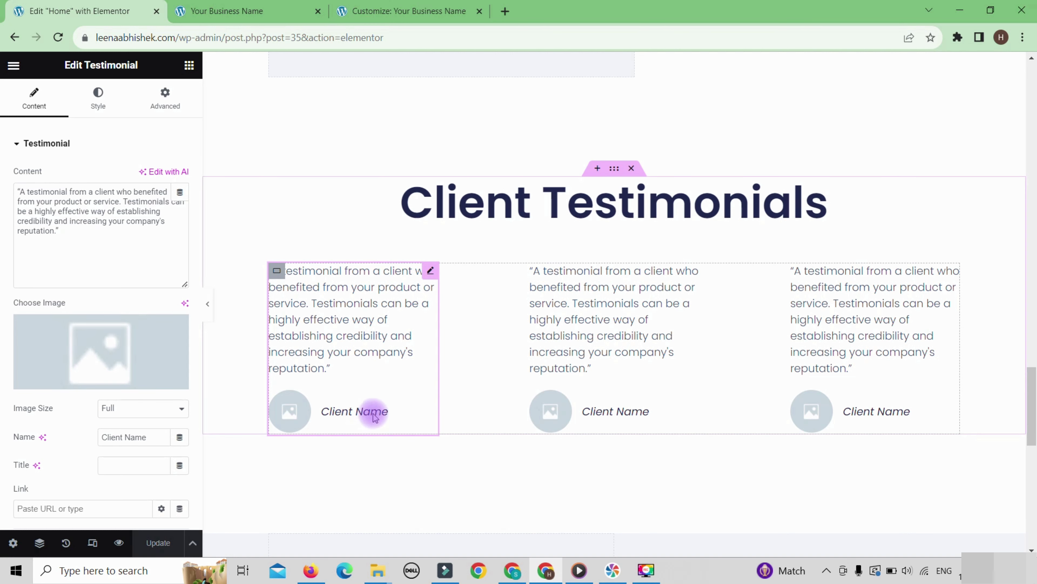
click(151, 435)
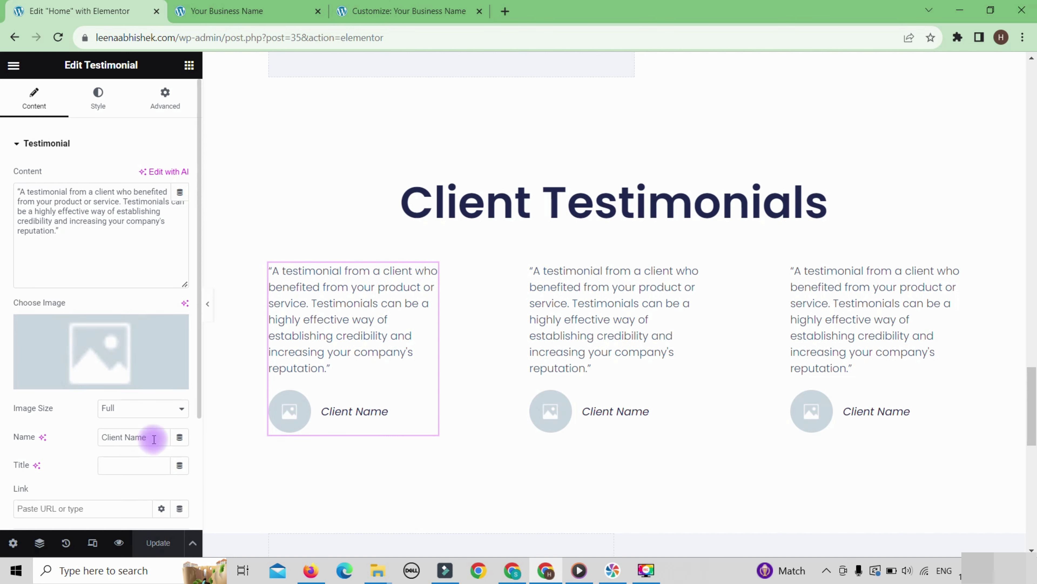
triple_click(154, 439)
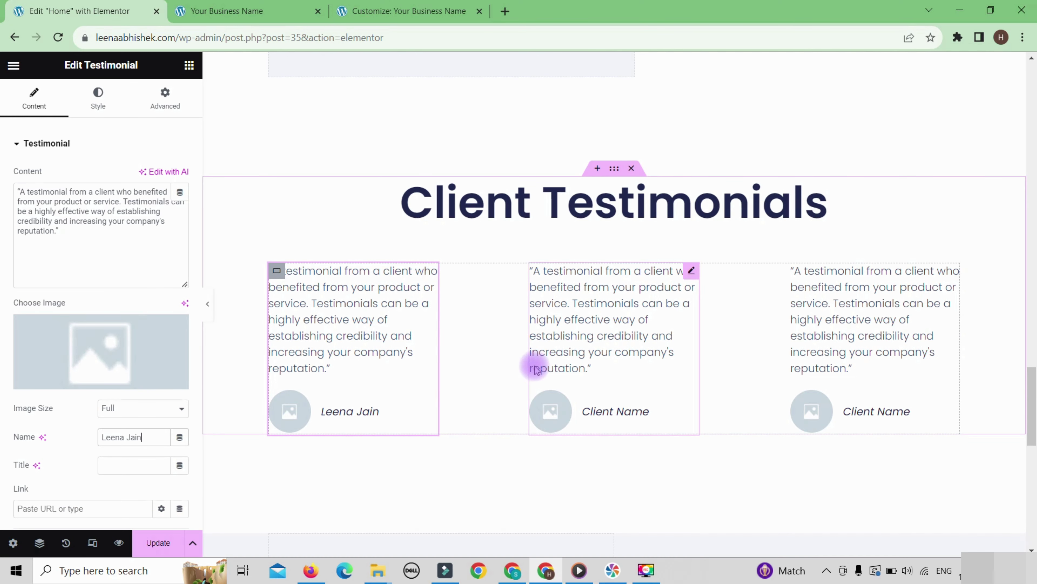
- Save the testimonial change with Update
scroll(547, 366, down, 10)
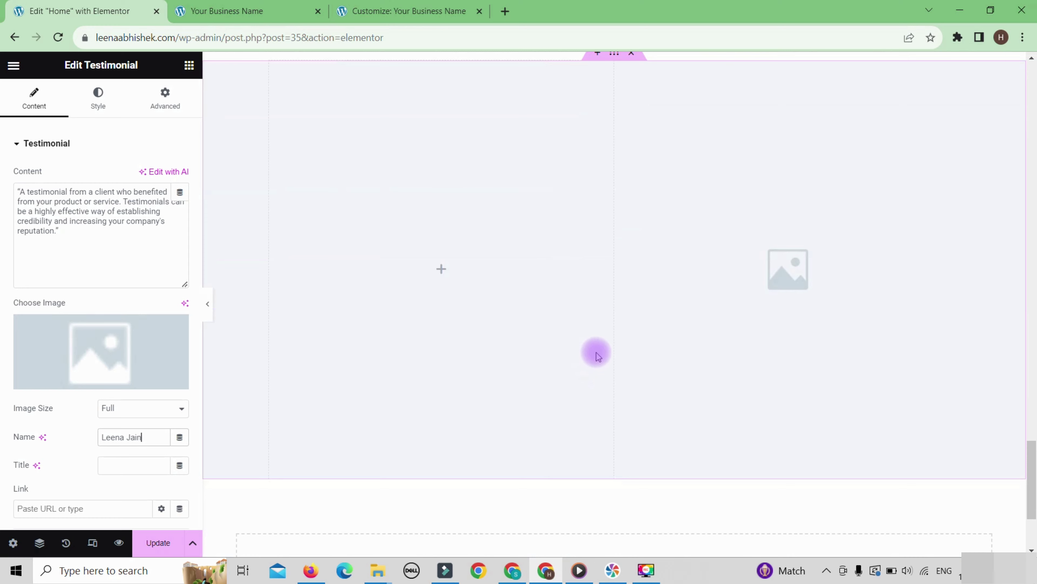
scroll(597, 352, down, 4)
scroll(597, 349, up, 8)
scroll(751, 306, down, 5)
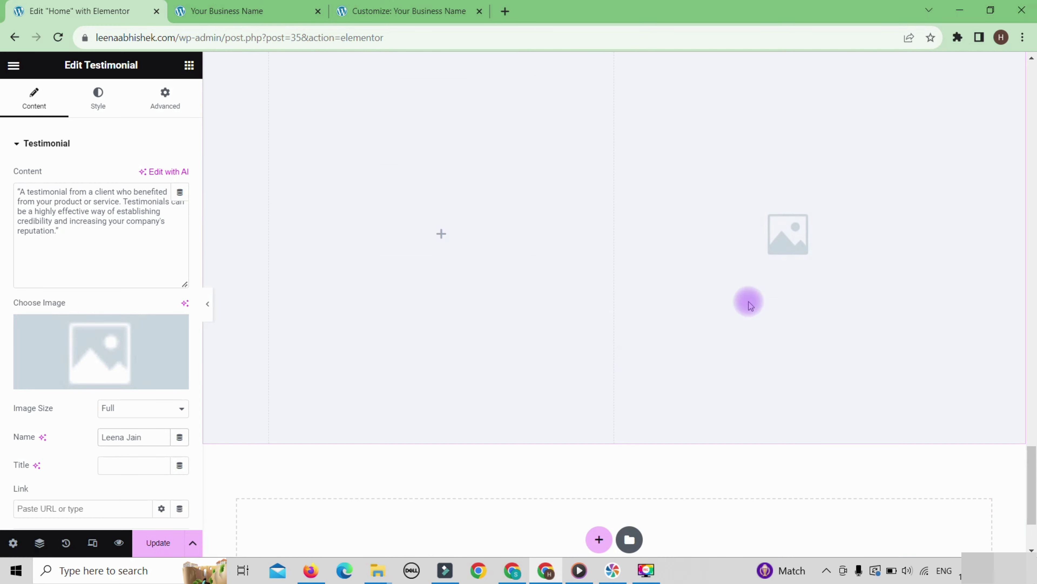
scroll(637, 311, down, 3)
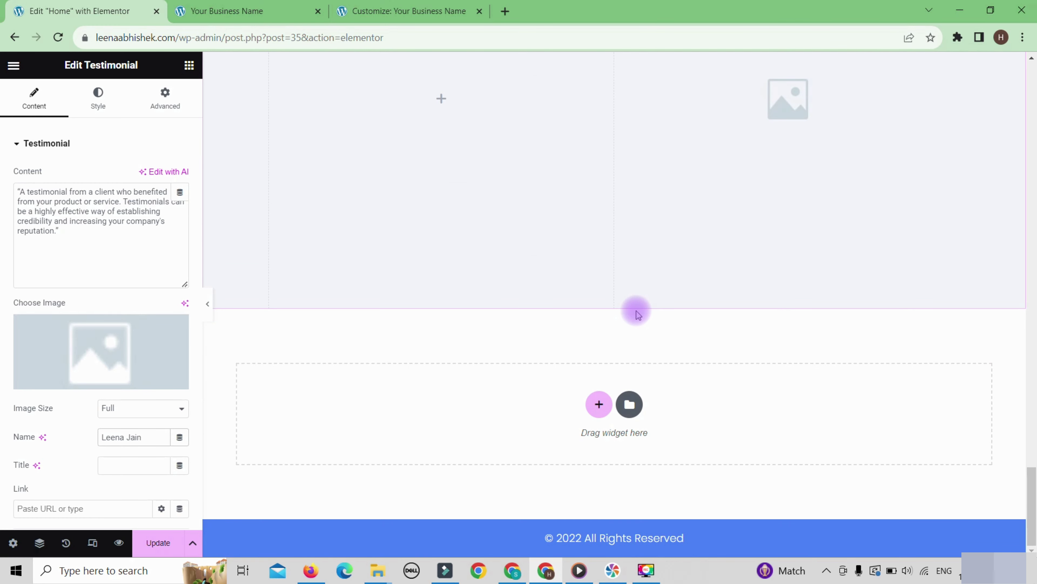
click(162, 547)
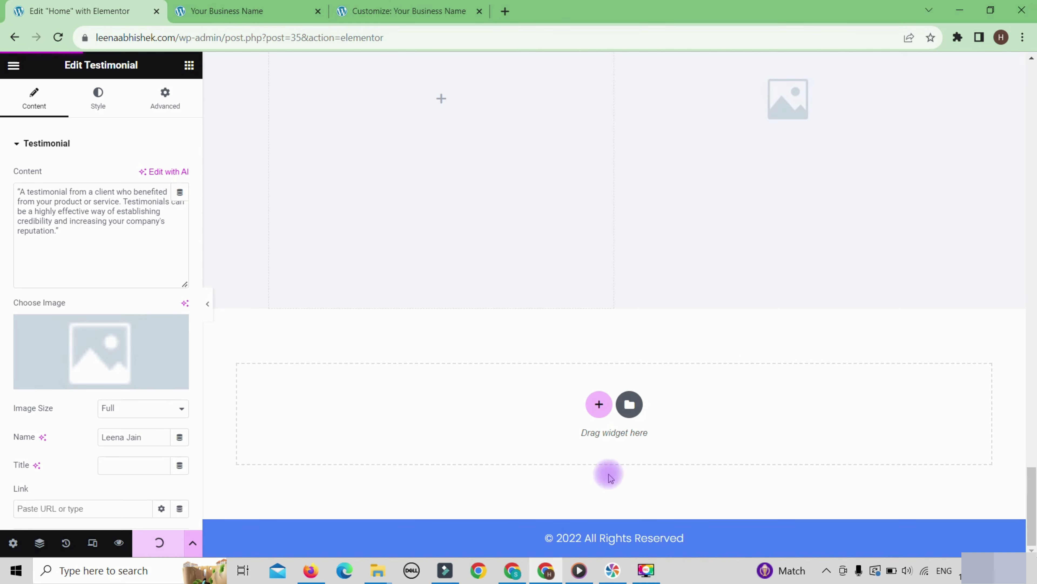
scroll(749, 378, up, 20)
scroll(749, 377, up, 10)
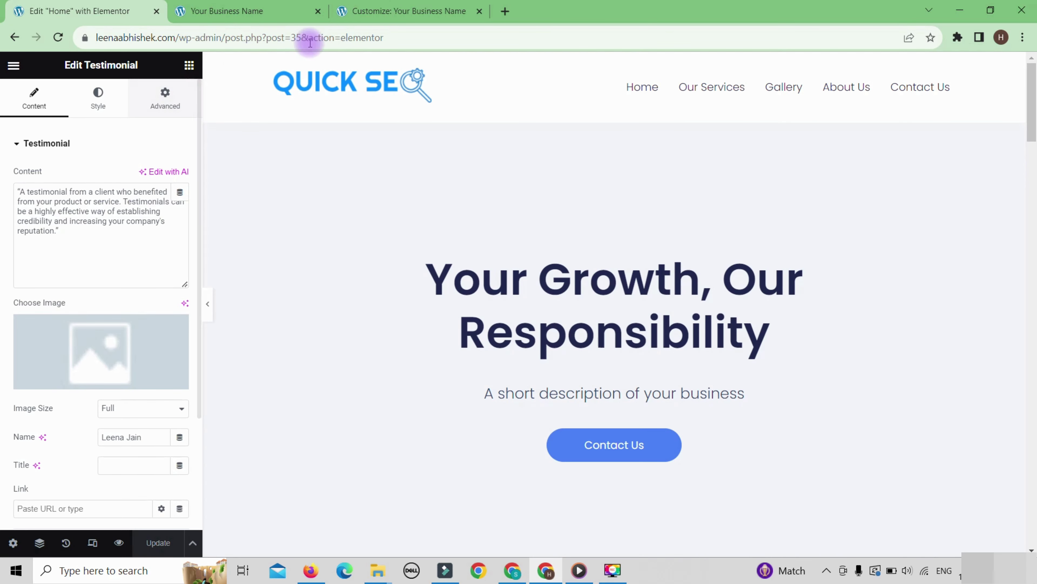
click(239, 10)
click(58, 37)
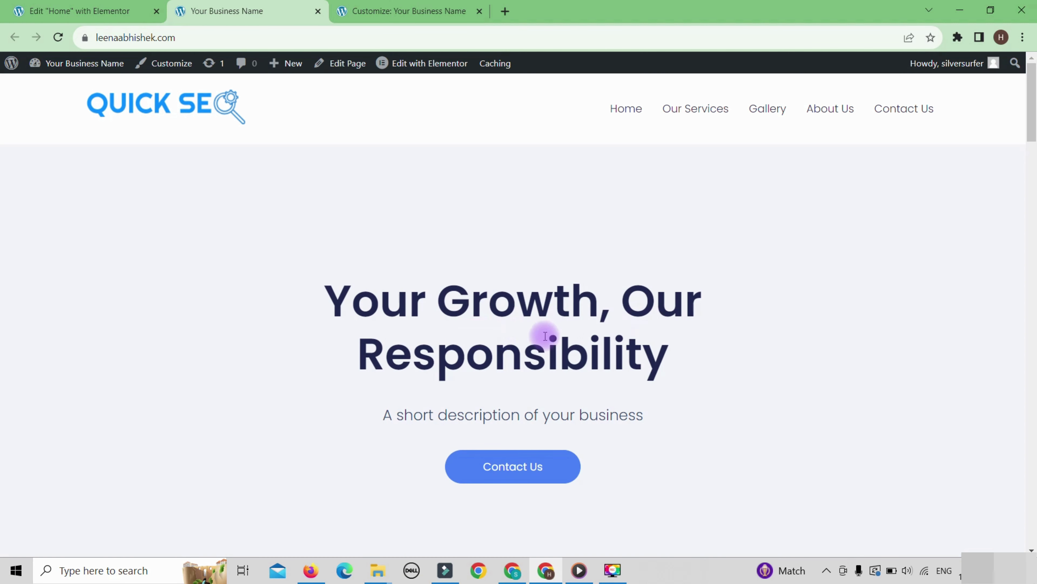
scroll(626, 336, down, 15)
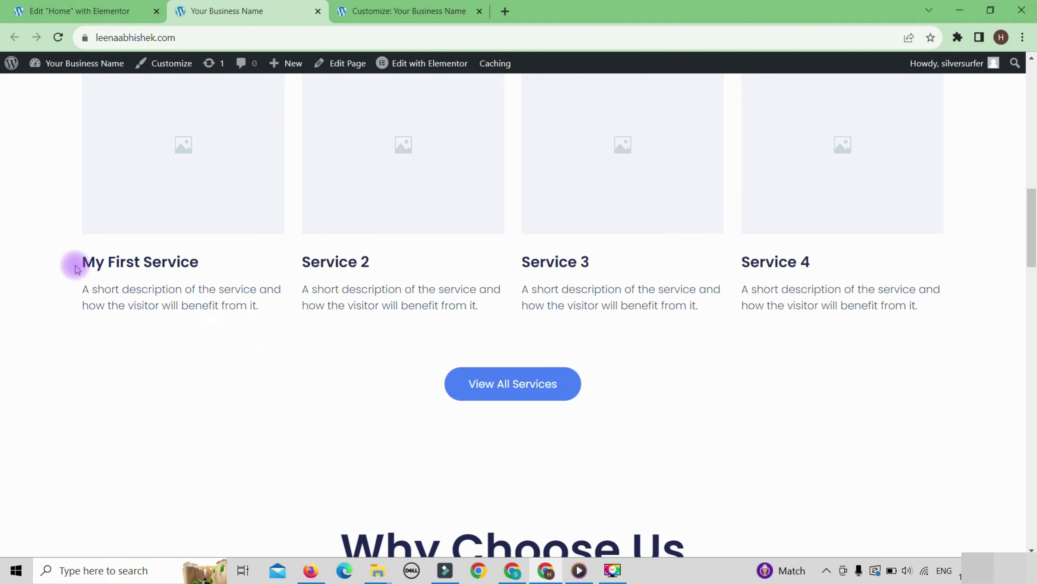
drag(84, 263, 210, 262)
scroll(642, 381, down, 6)
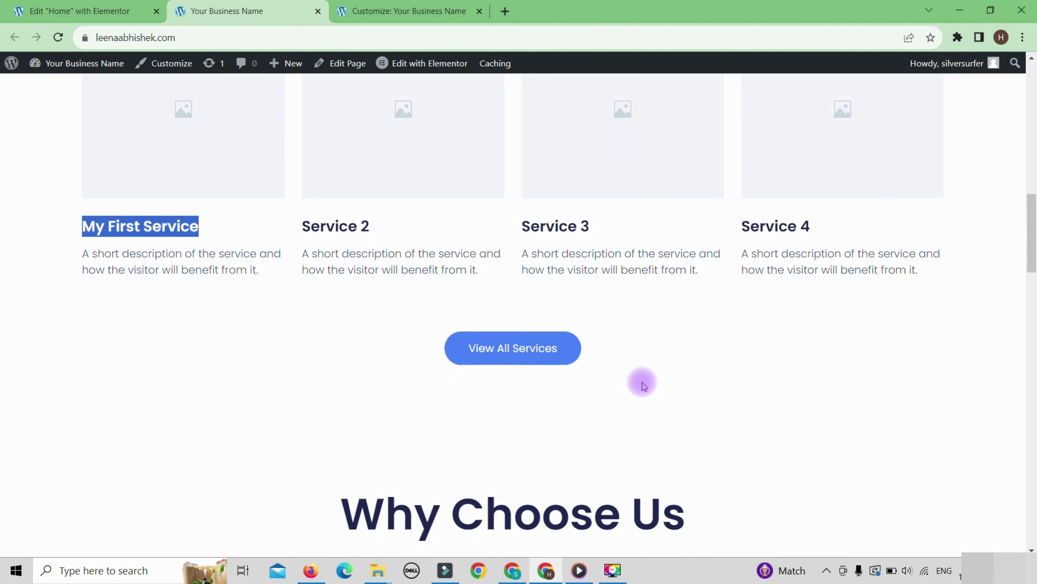
scroll(642, 381, down, 12)
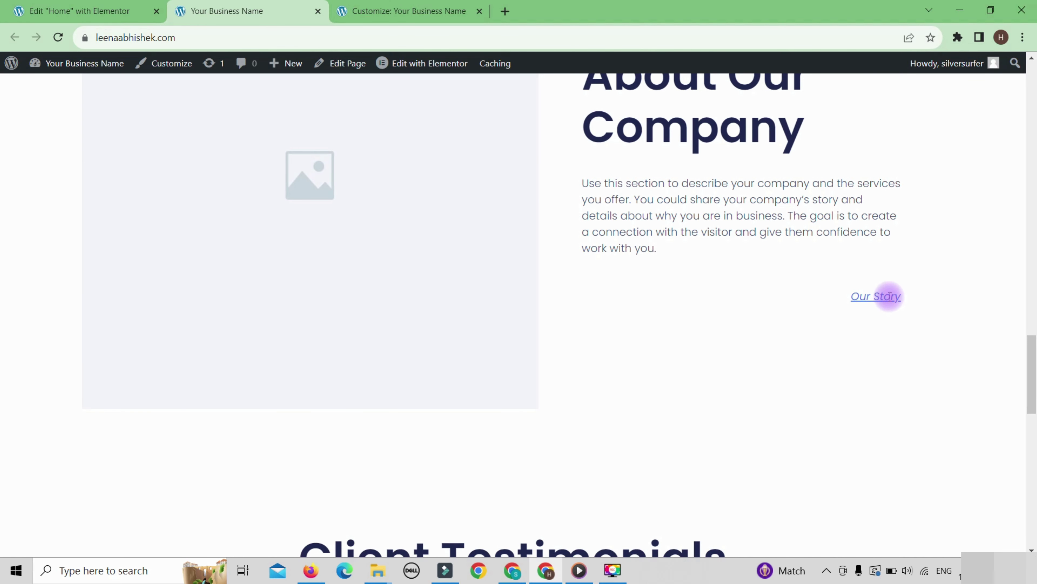
scroll(454, 319, down, 12)
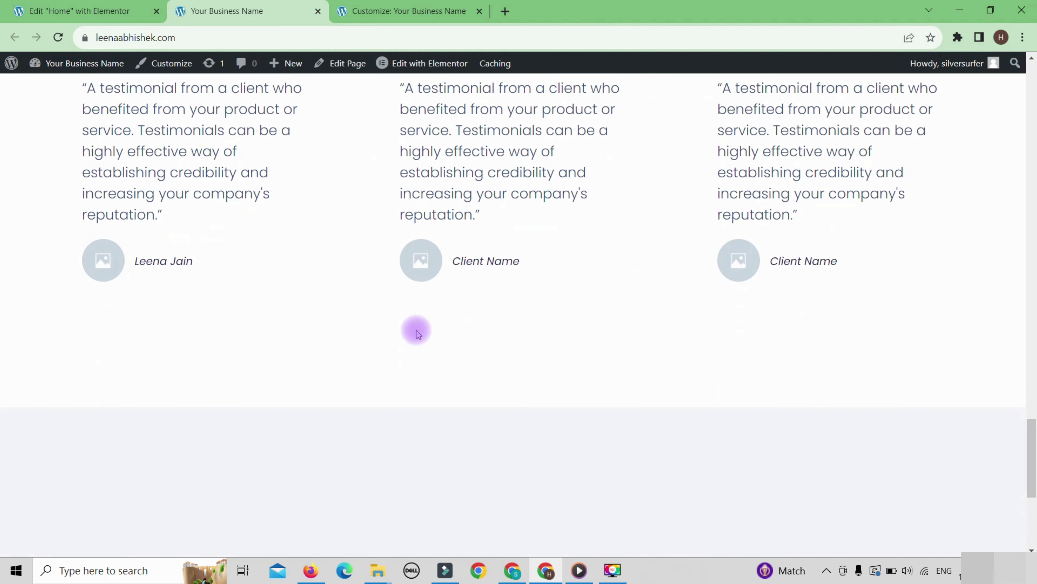
drag(136, 260, 292, 292)
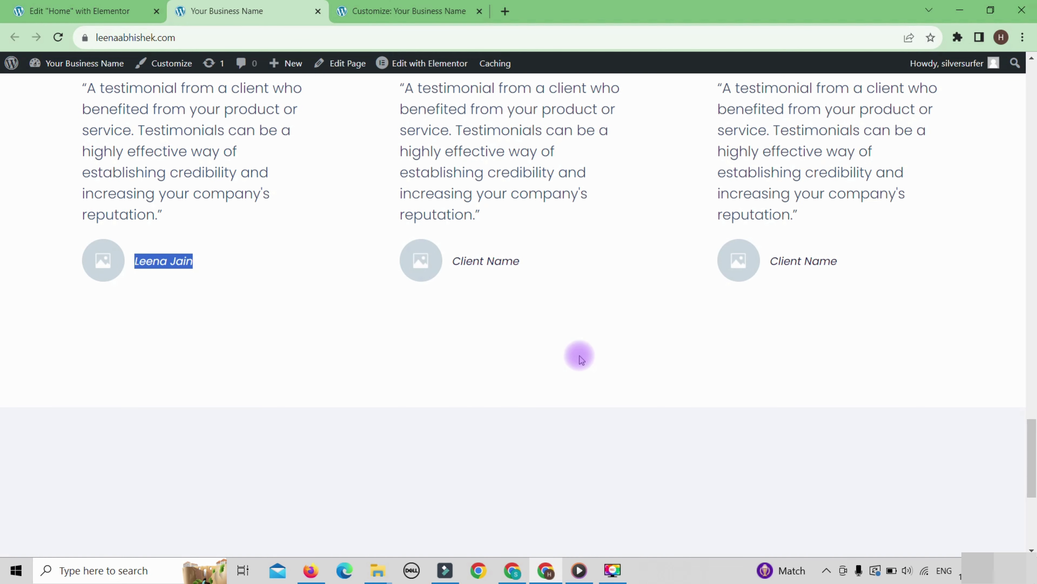
scroll(580, 355, down, 6)
scroll(580, 355, up, 12)
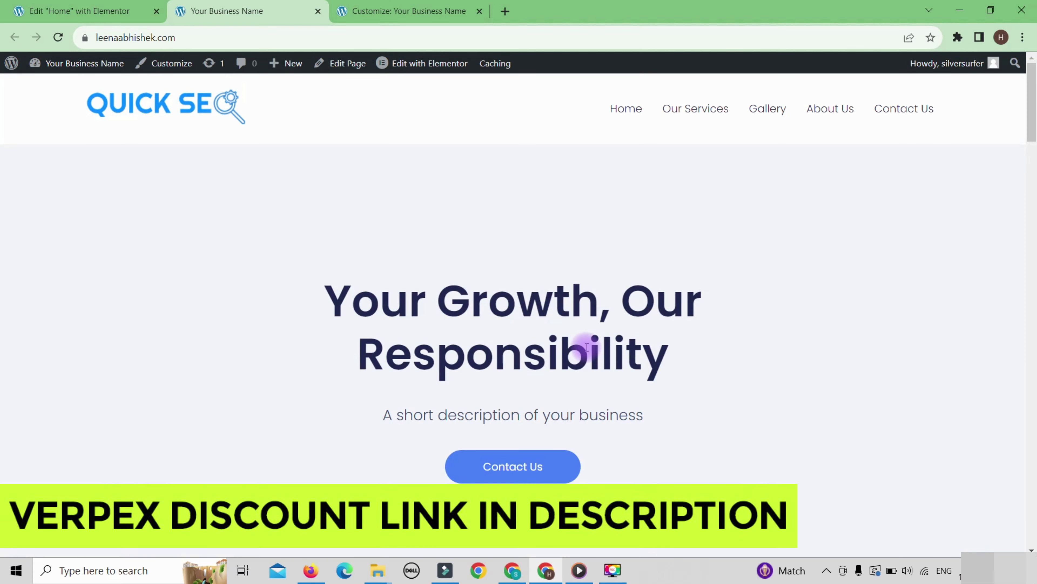
key(ctrl+Page_Up)
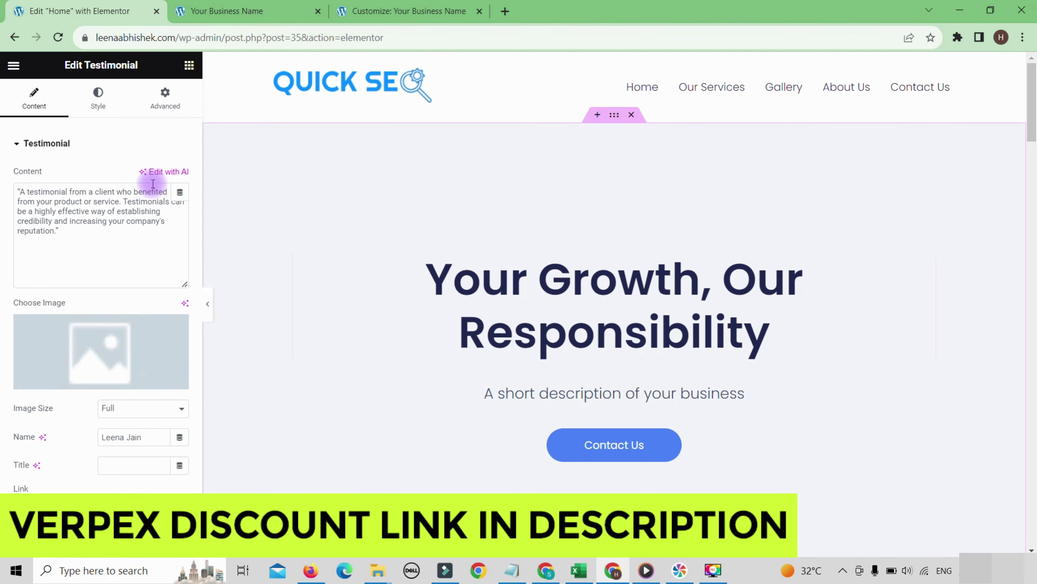
- Add a Text Editor widget above the hero headline with the text 'Welcome'
click(189, 65)
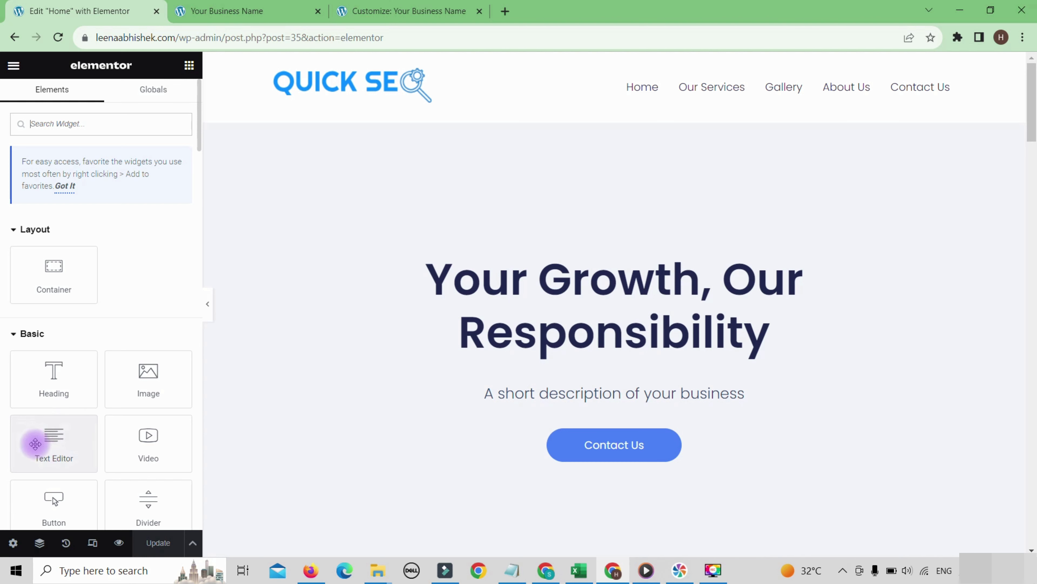
drag(60, 443, 543, 251)
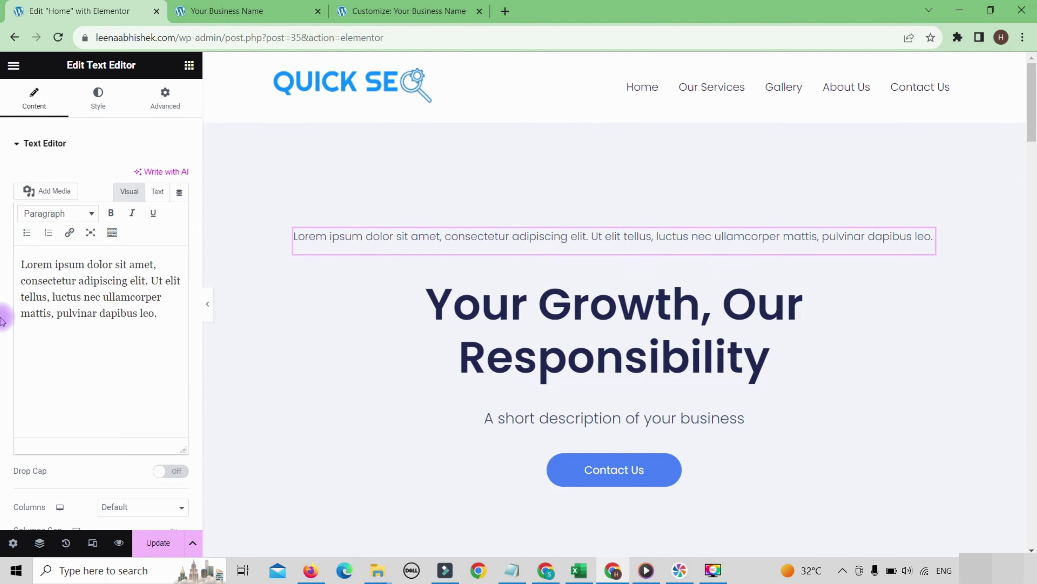
drag(20, 264, 257, 352)
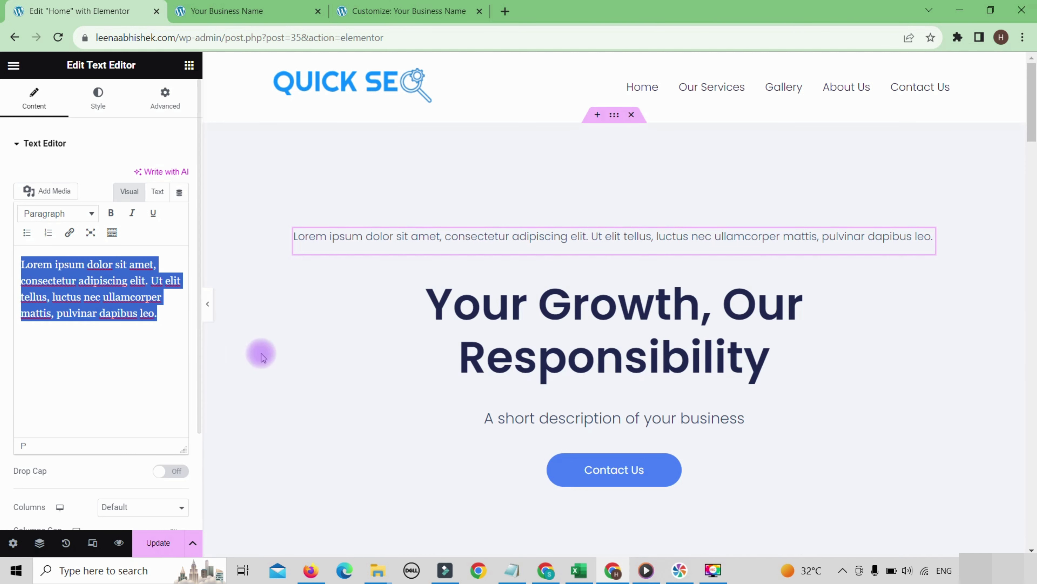
text(Welcome)
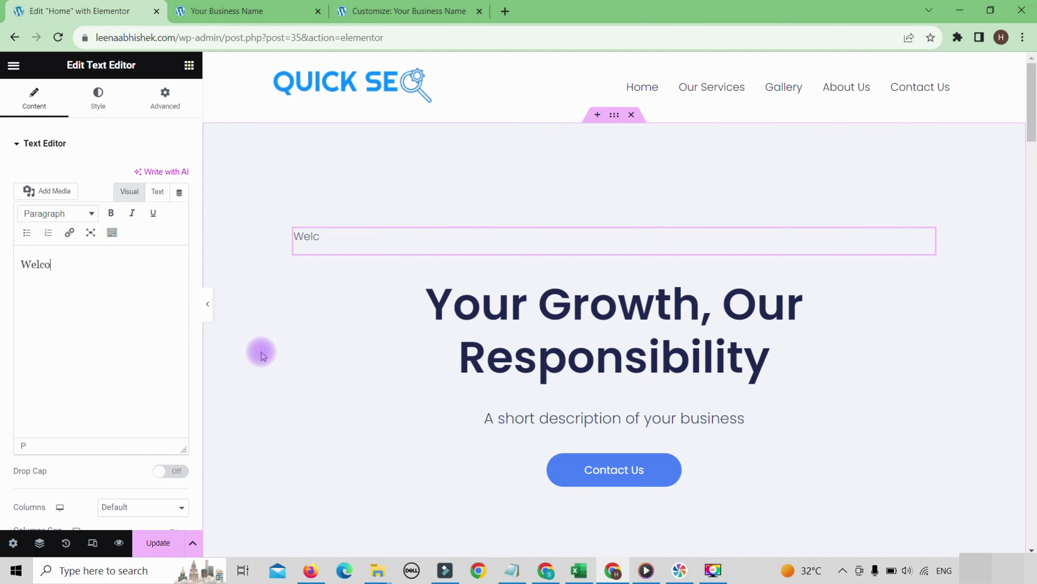
- Make the Welcome text uppercase with 3.2 letter spacing
click(98, 107)
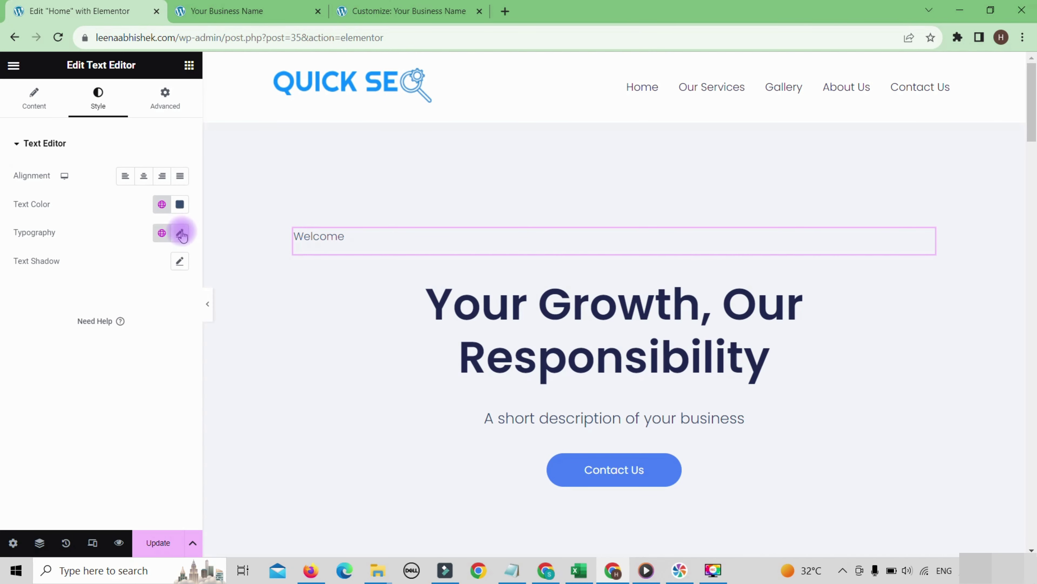
click(182, 233)
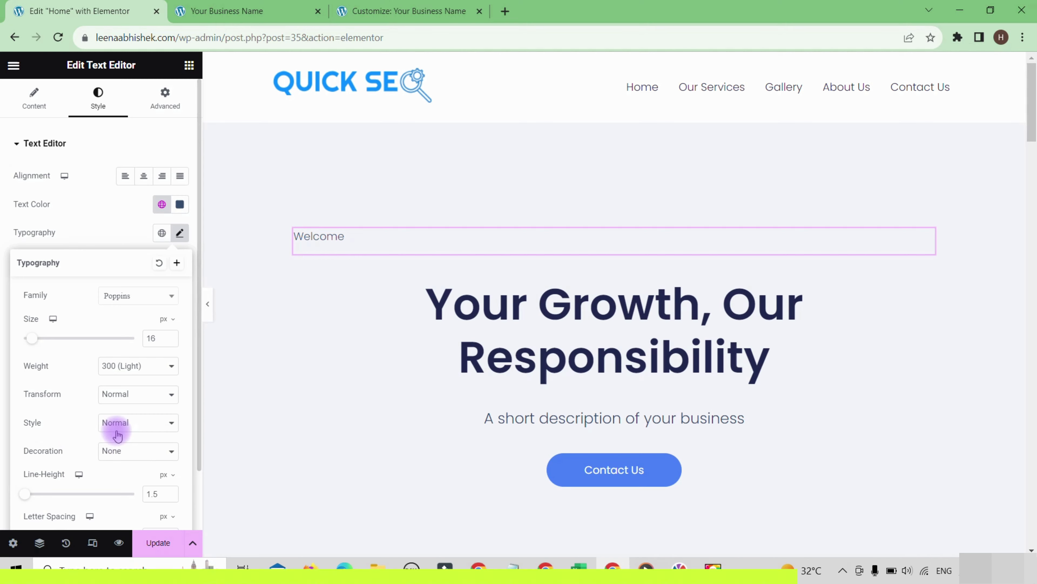
click(128, 394)
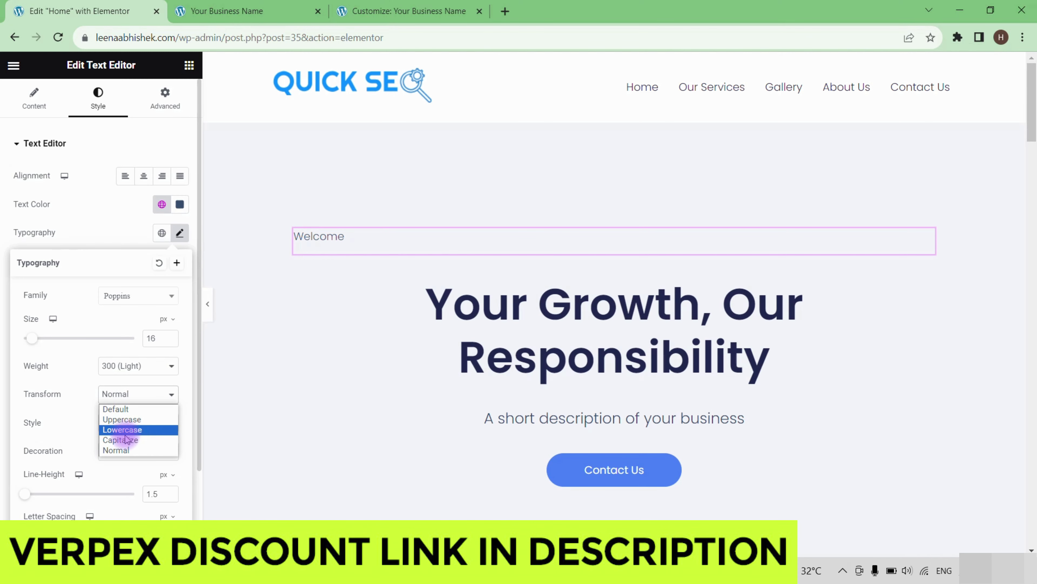
click(151, 417)
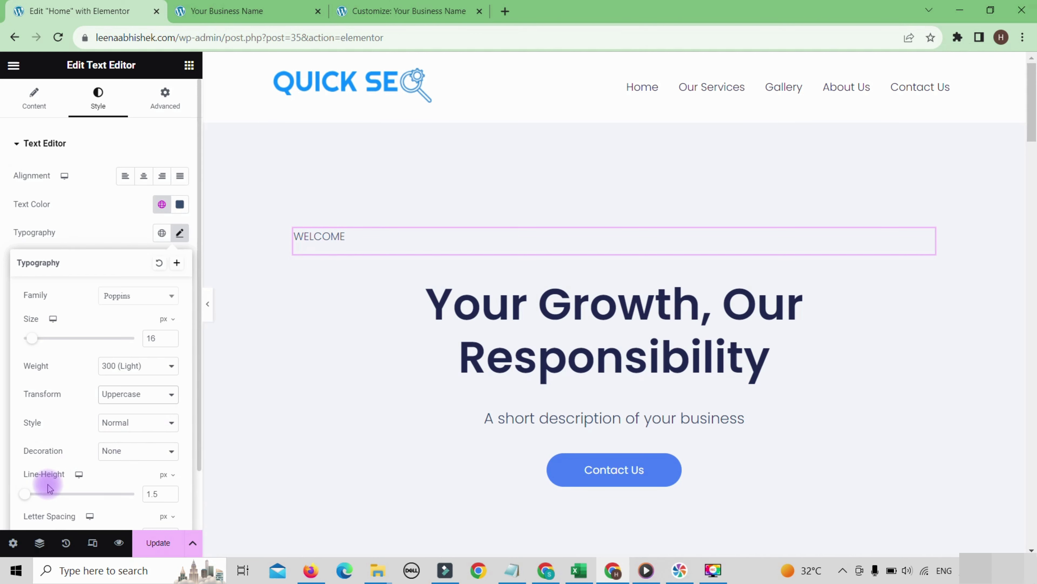
scroll(29, 502, down, 2)
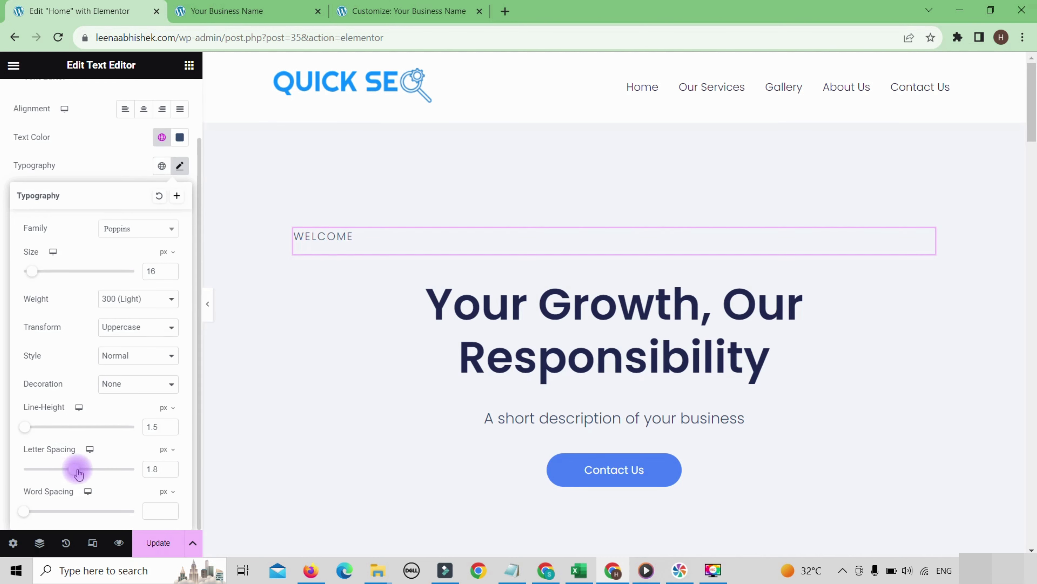
drag(87, 474, 84, 470)
click(145, 222)
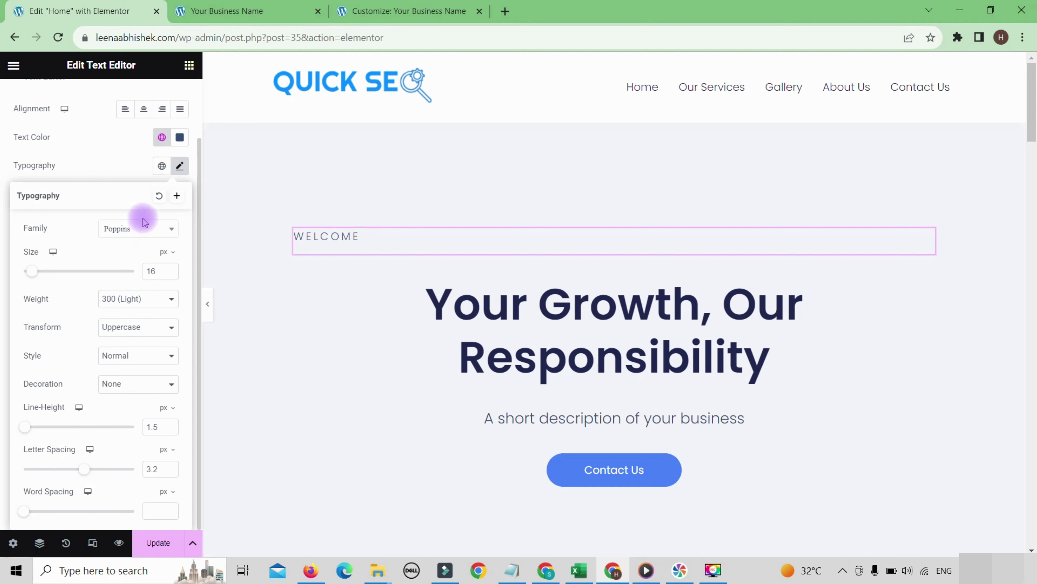
click(146, 232)
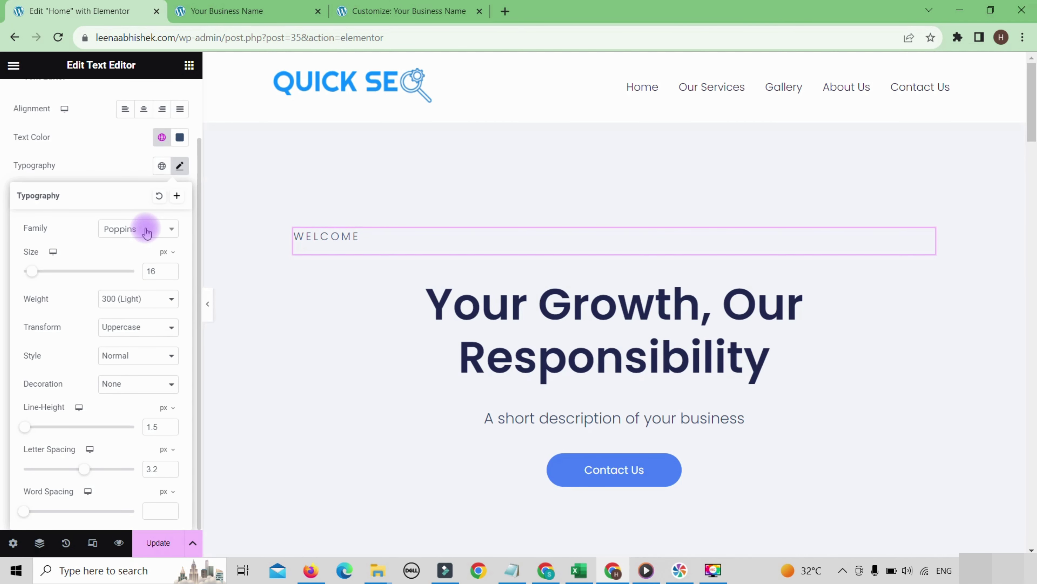
- Centre the WELCOME line, then delete the block through its context menu
click(117, 159)
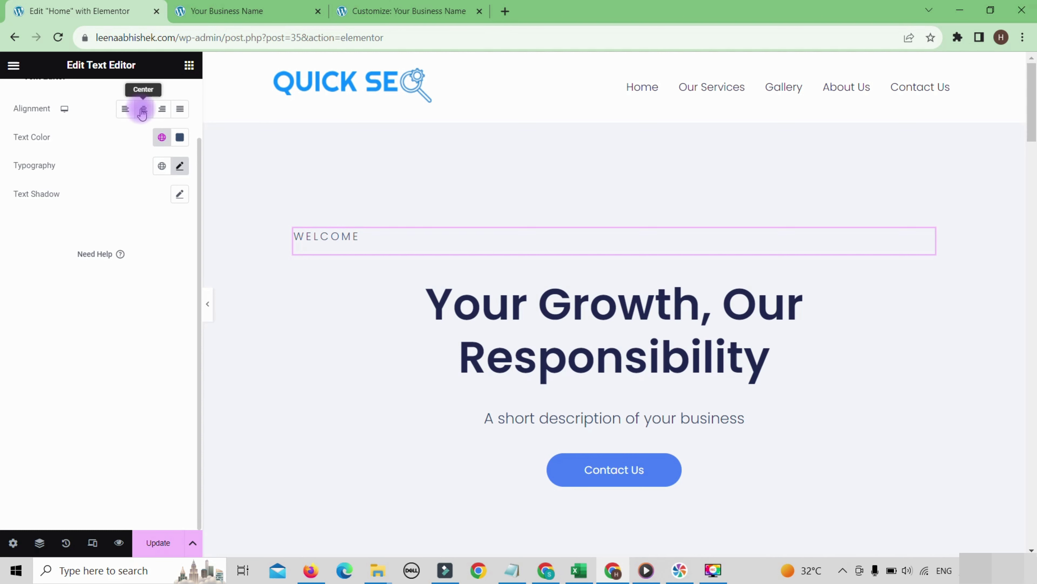
click(143, 110)
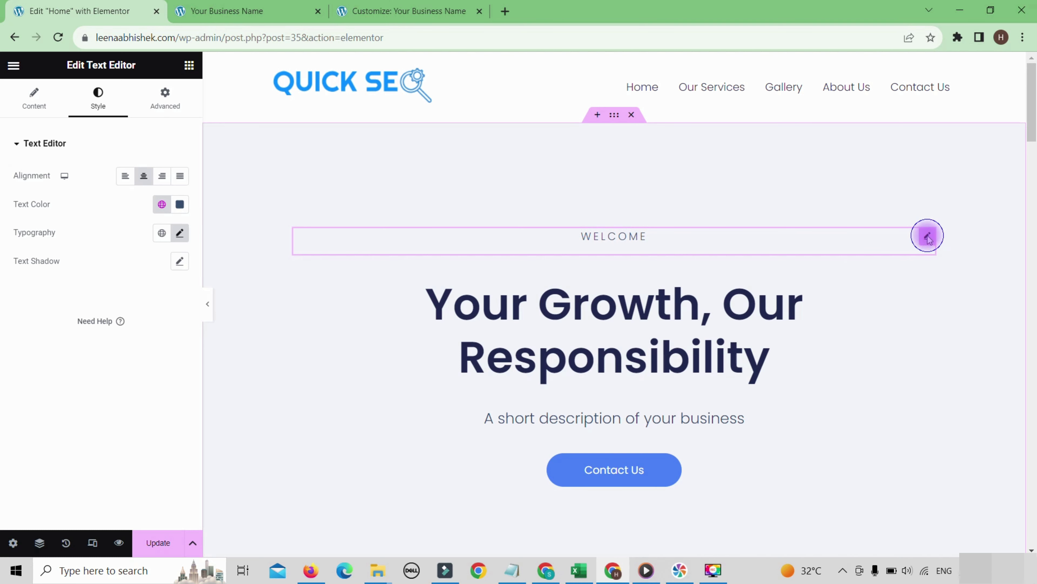
right_click(928, 239)
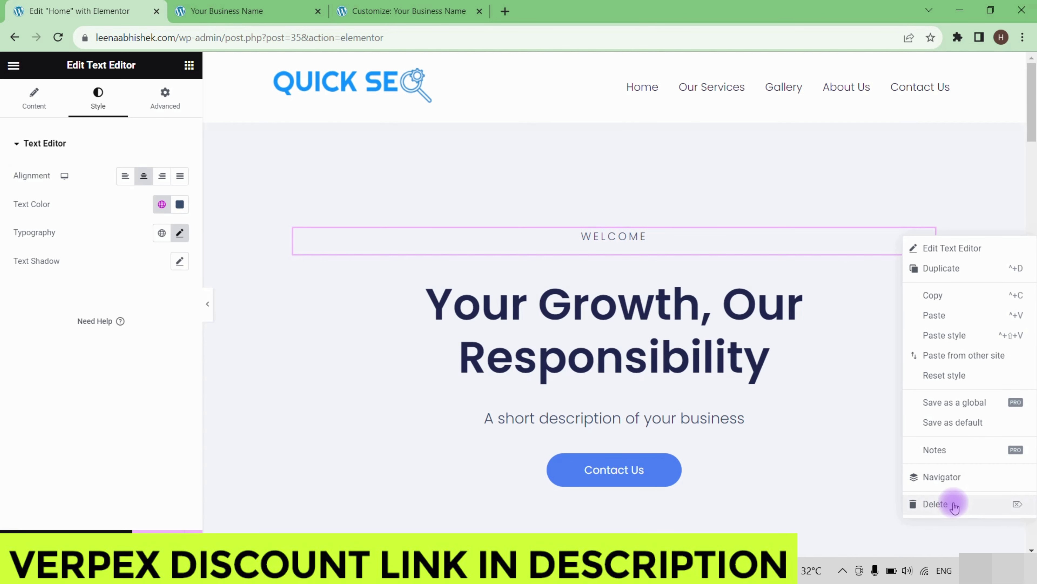
click(945, 505)
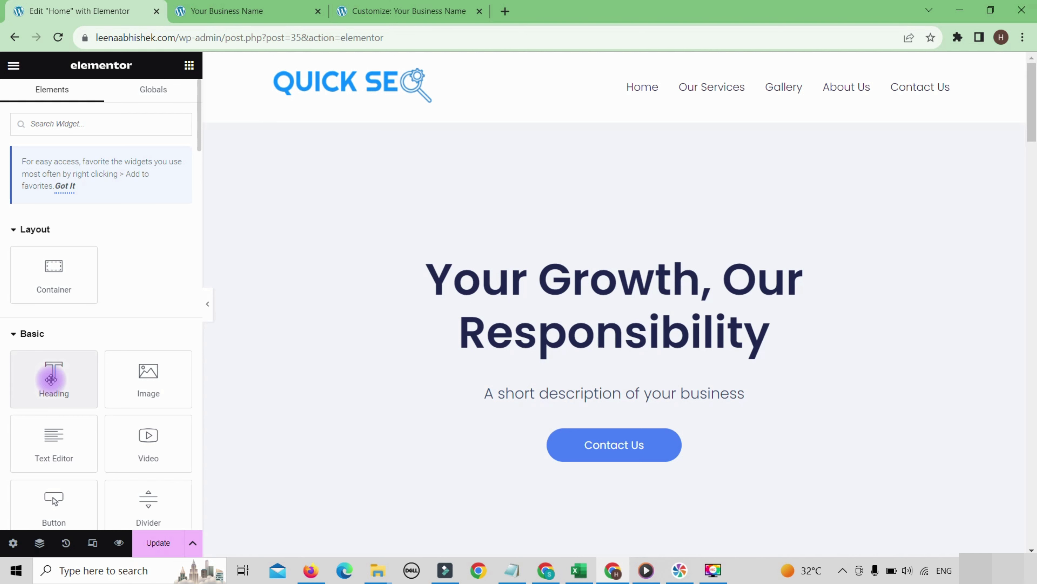
drag(49, 378, 535, 252)
drag(136, 190, 11, 157)
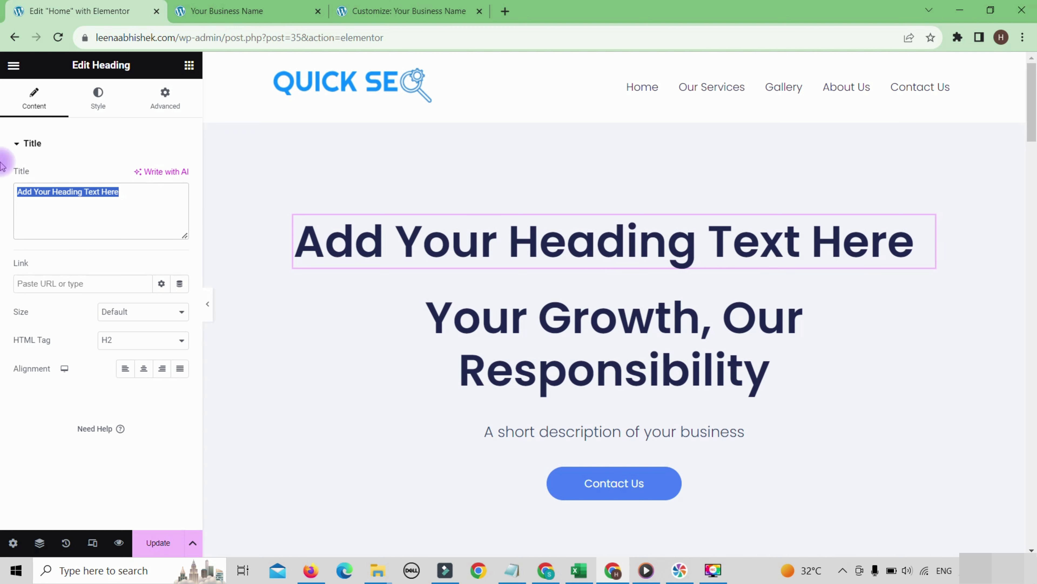
text(edit)
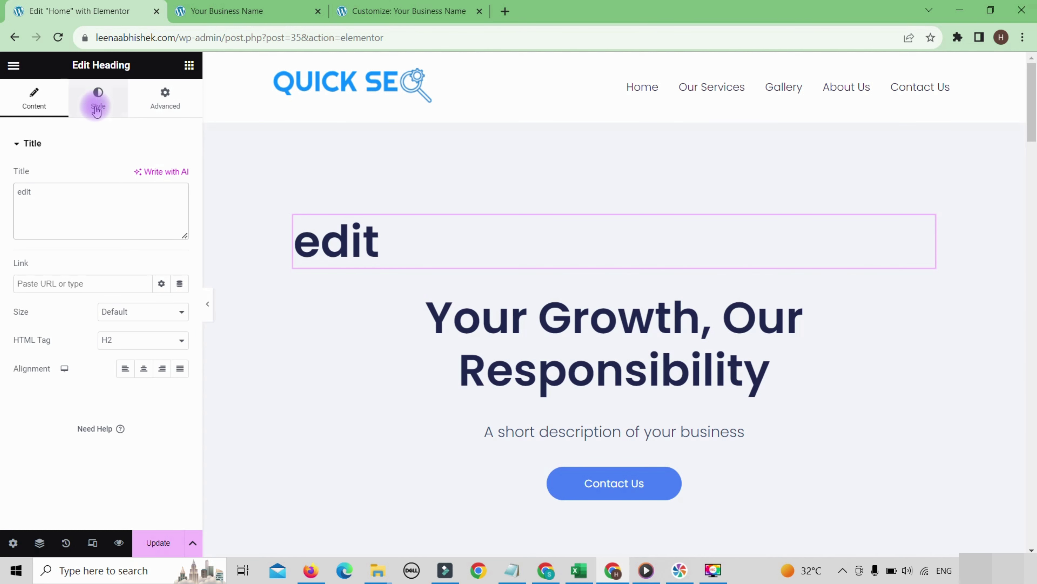
click(98, 98)
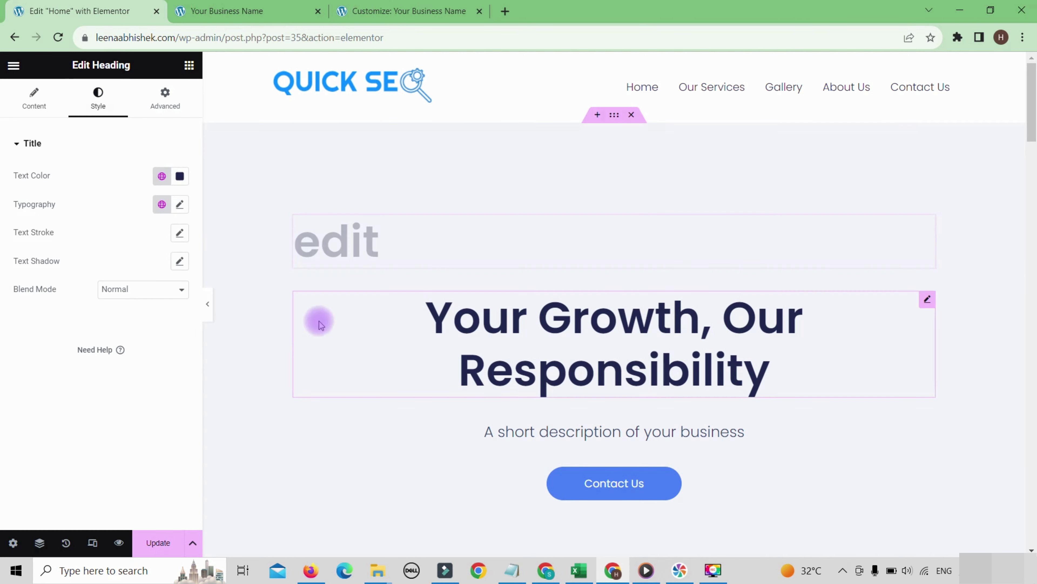
click(178, 204)
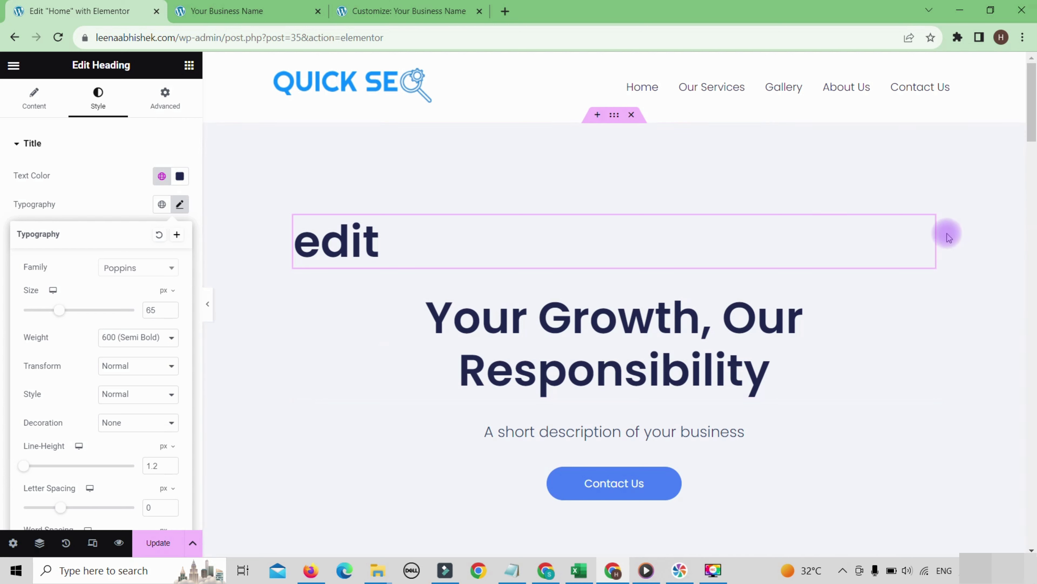
right_click(928, 226)
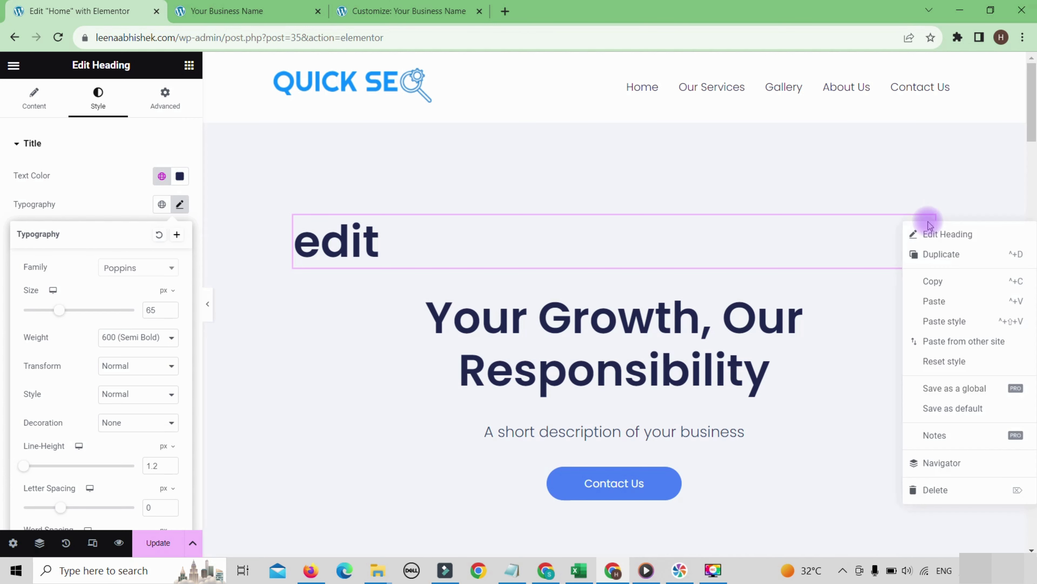
click(961, 491)
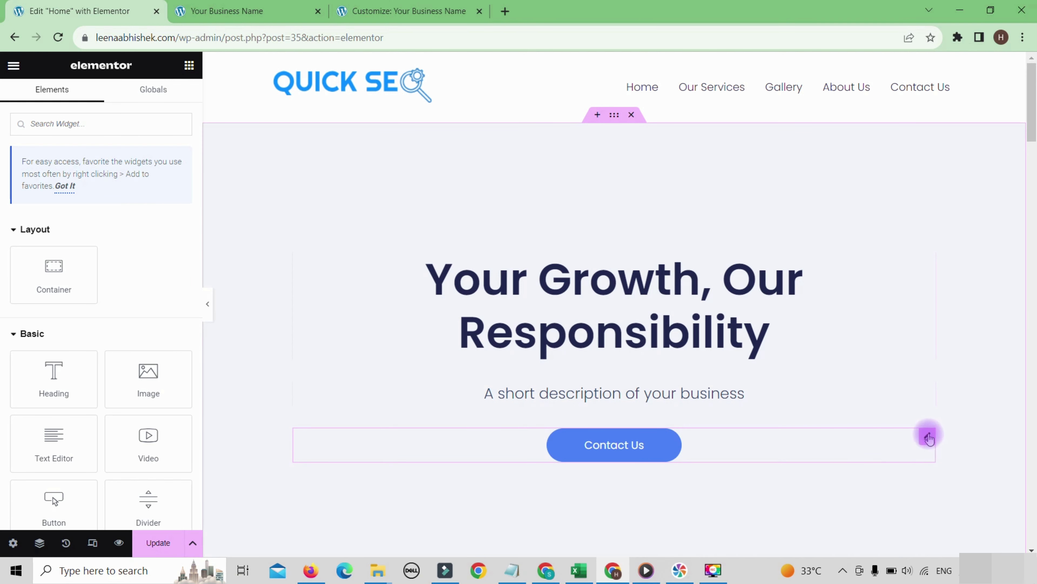
- Set the Contact Us button's alignment back to Center after trying Left and Right
click(929, 438)
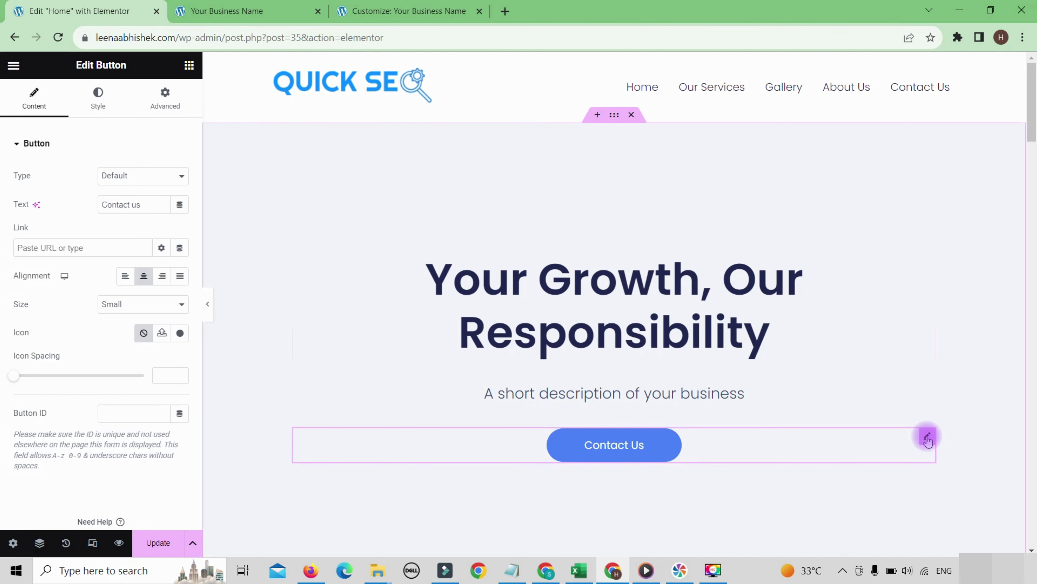
triple_click(144, 205)
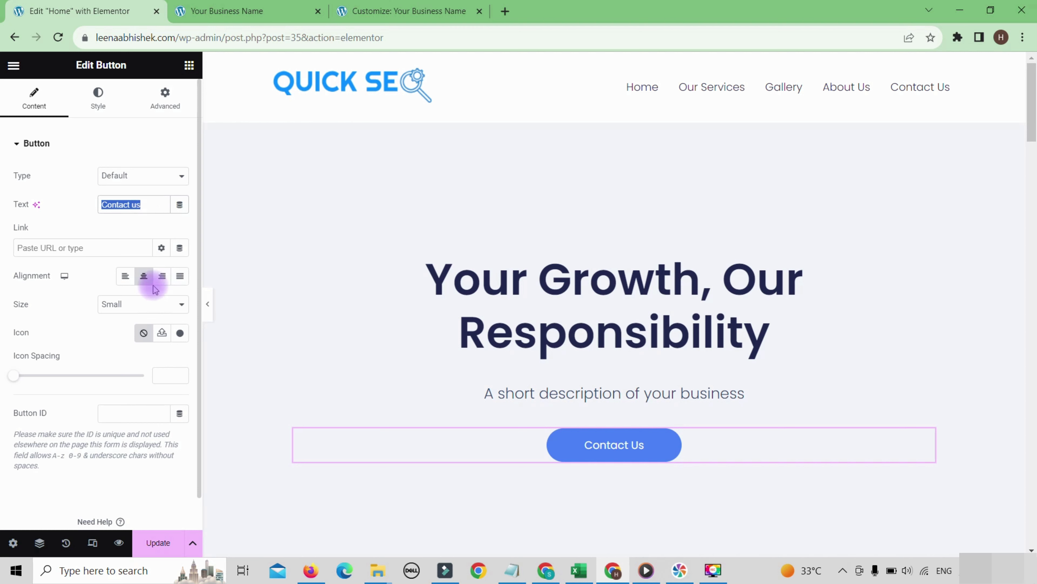
click(127, 280)
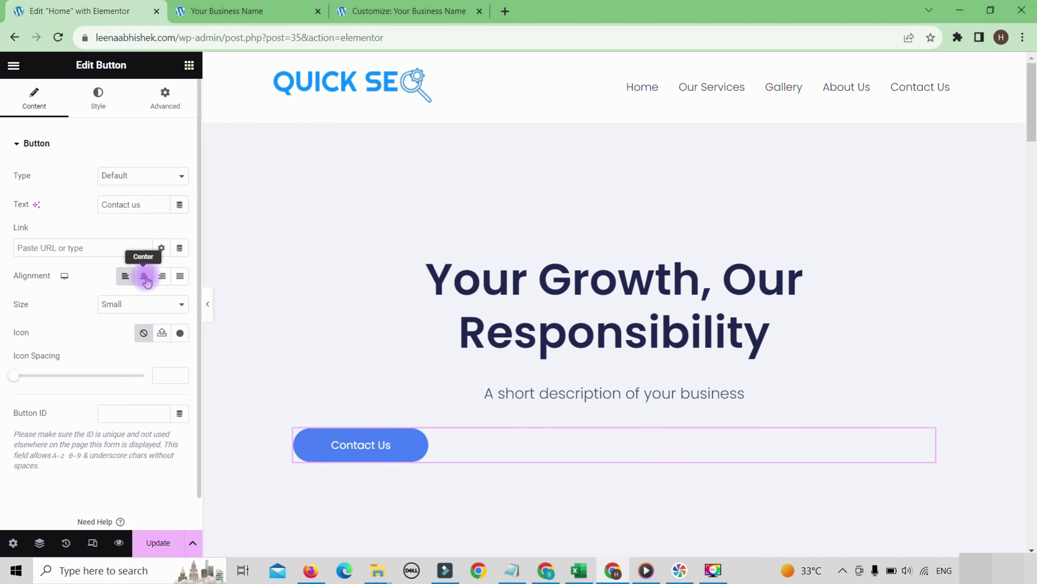
click(161, 276)
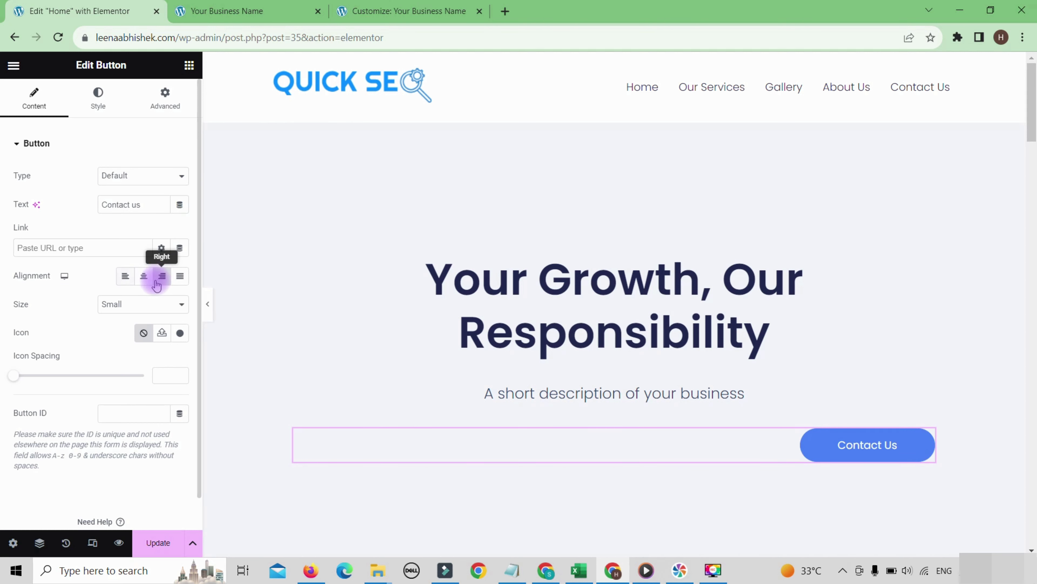
click(143, 277)
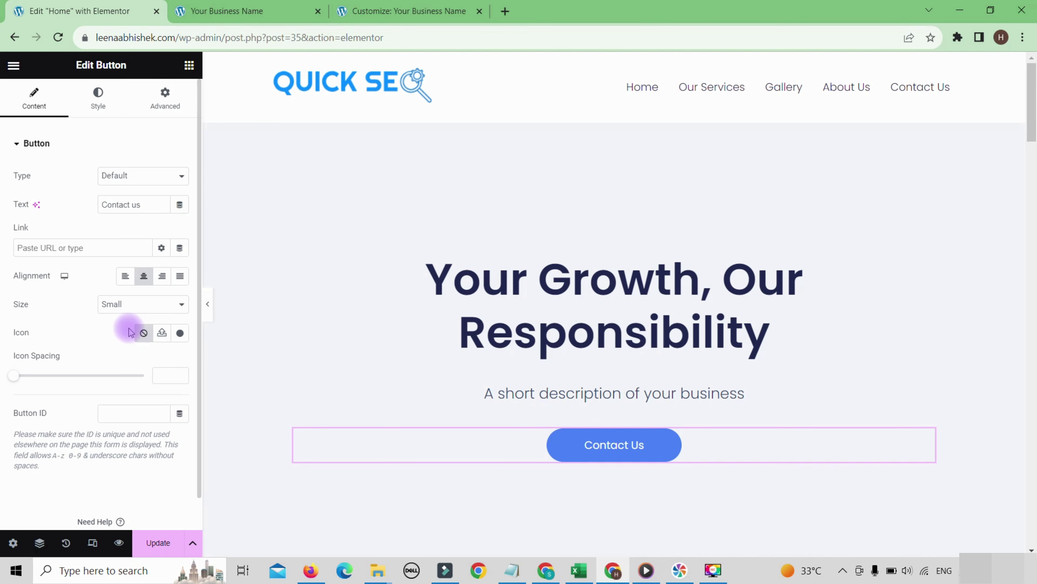
- Add a right-pointing arrow icon from the Icon Library to the Contact Us button
click(181, 333)
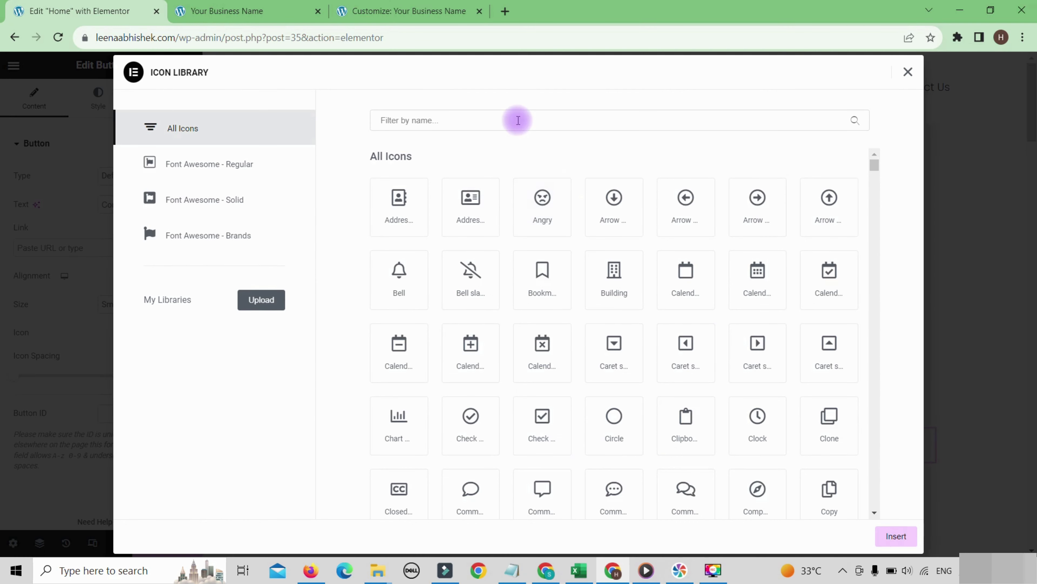
click(545, 128)
text(arr)
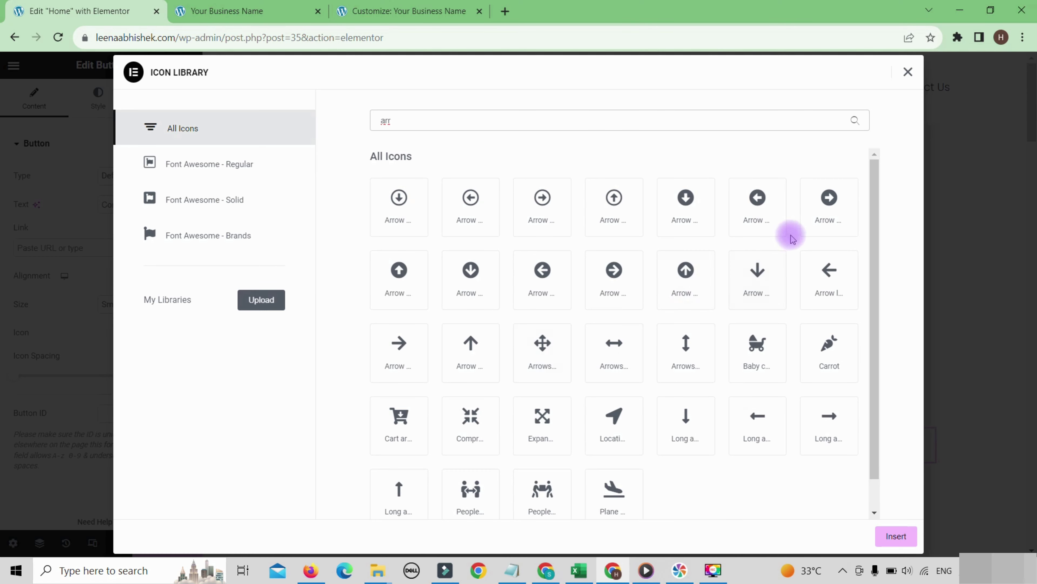
click(827, 199)
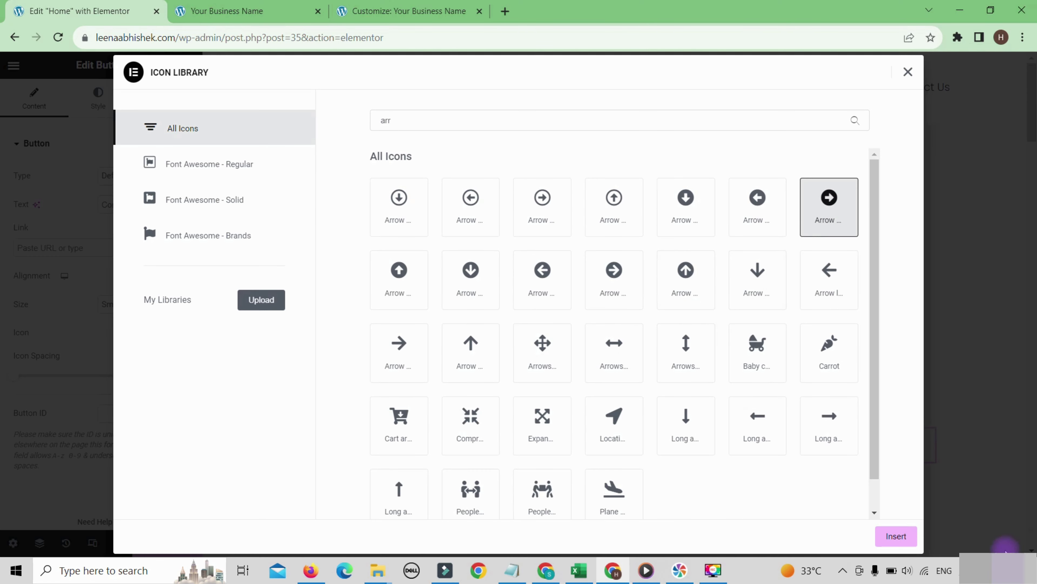
click(896, 538)
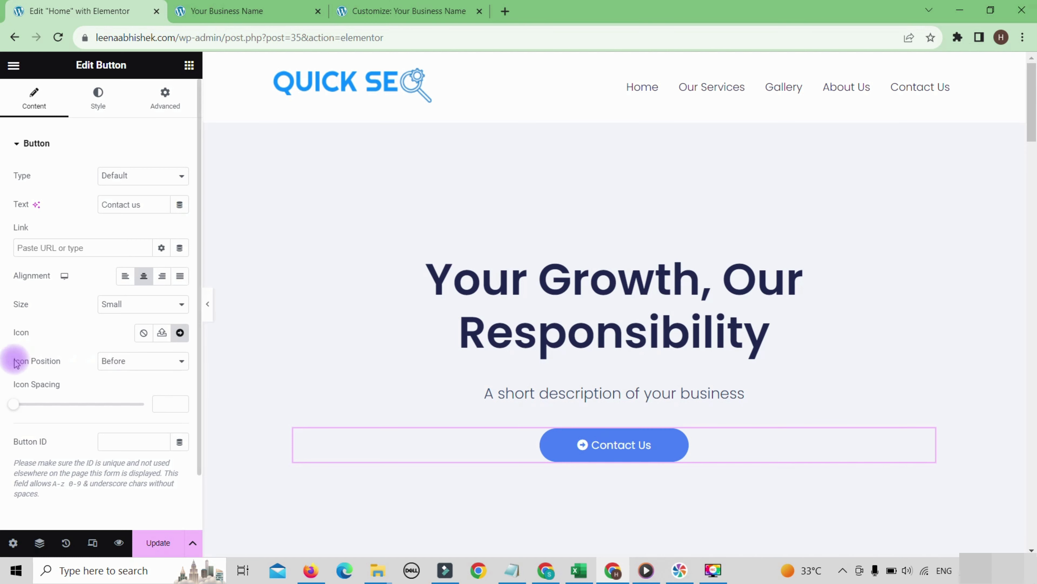
- Set the icon position to After, then remove the icon and start entering the Contact page link
click(151, 362)
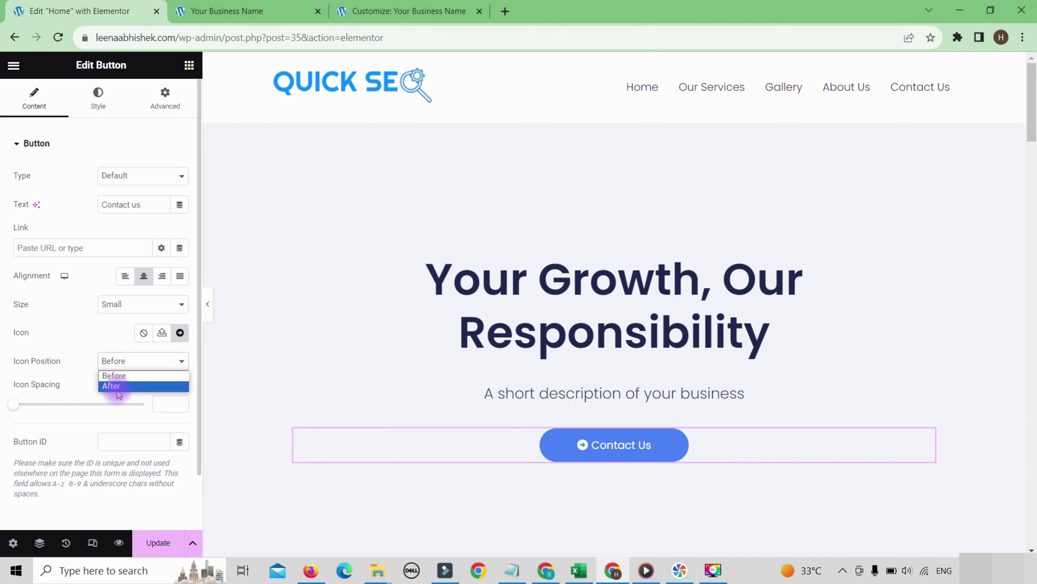
click(114, 386)
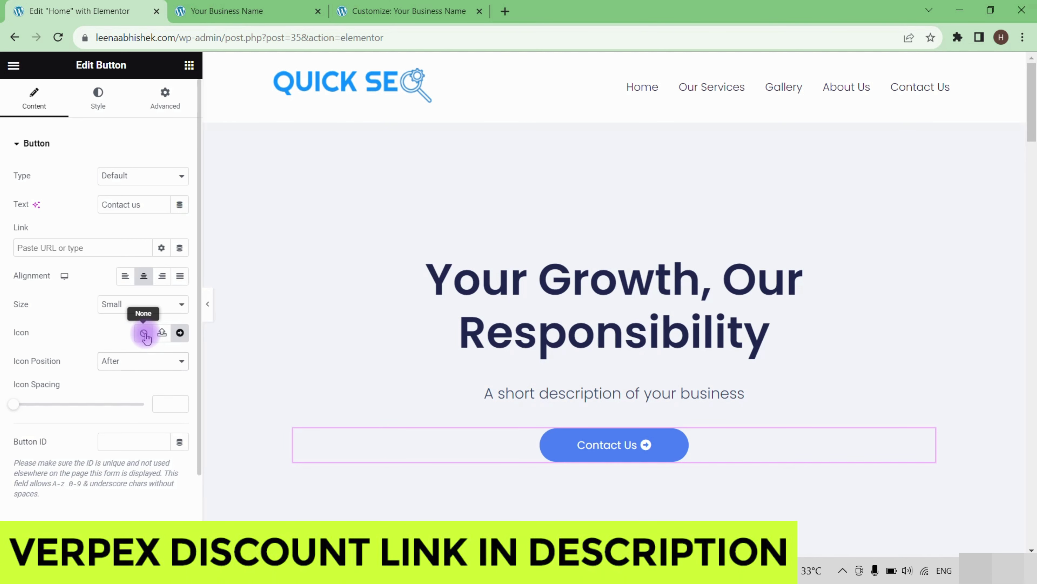
click(143, 335)
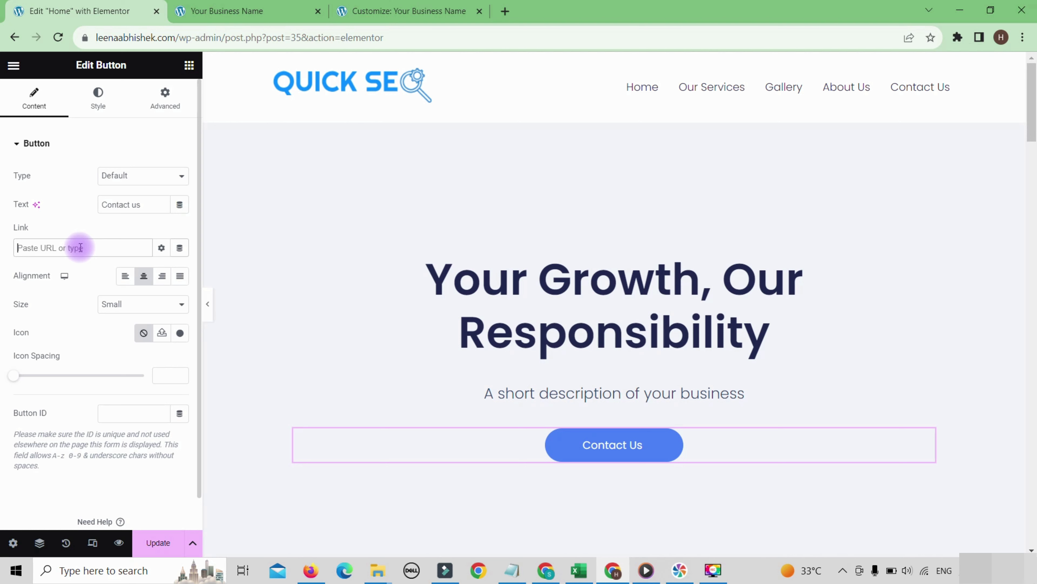
text(t)
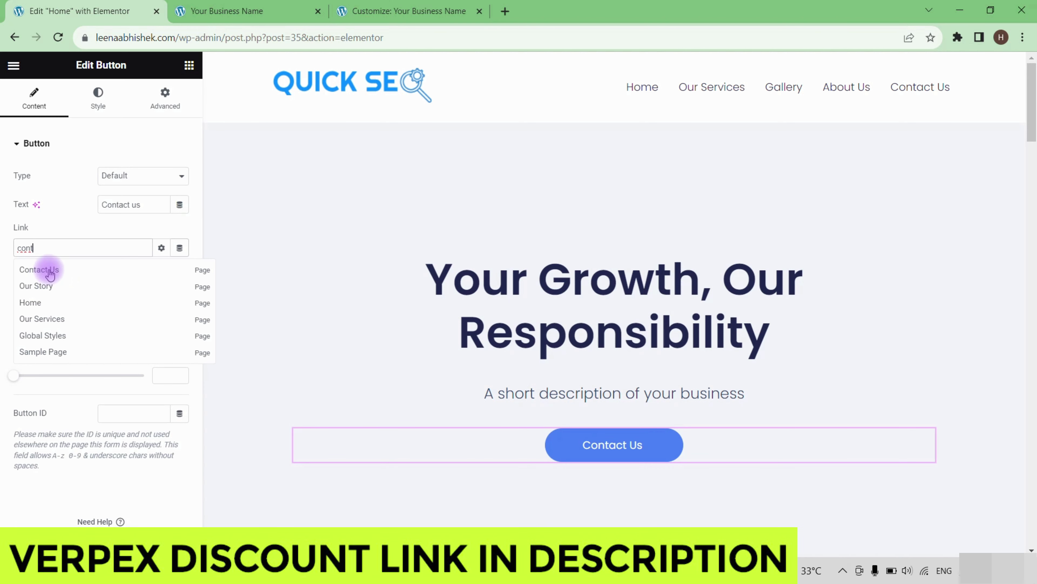
- Link the button to the Contact Us page and make its text colour white #FFFFFF
click(40, 269)
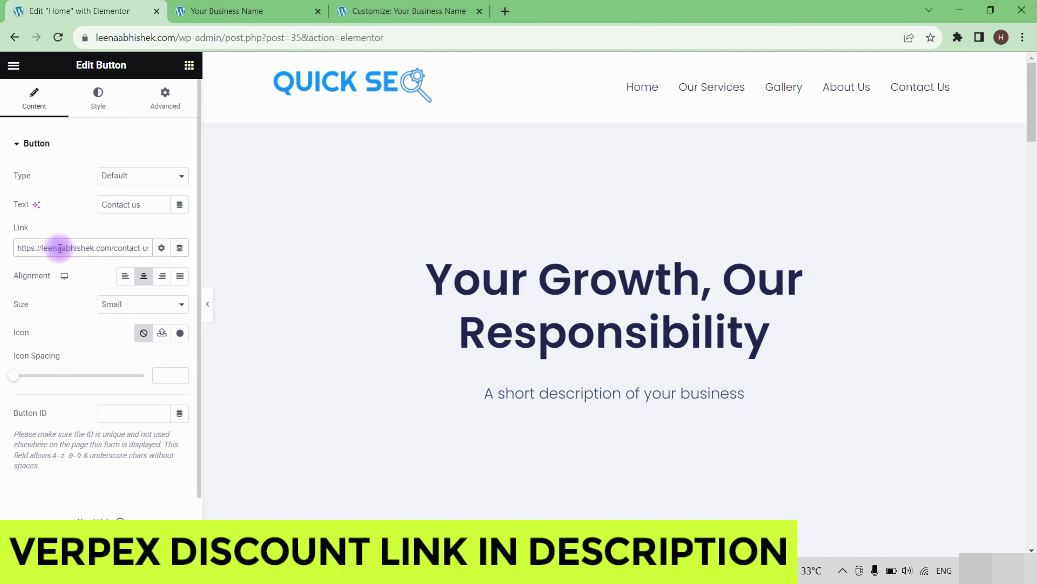
click(99, 107)
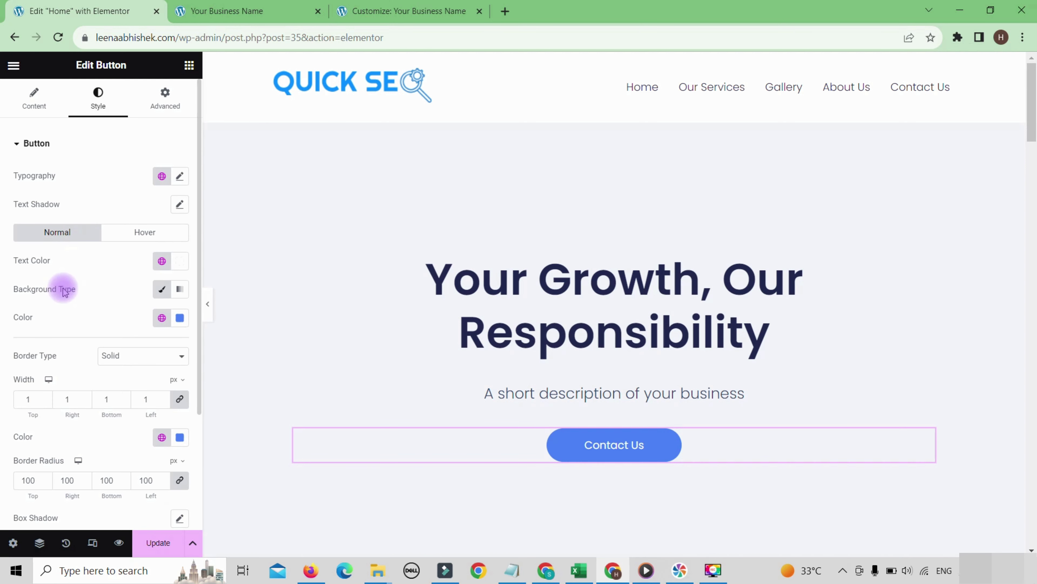
click(180, 261)
drag(220, 347, 85, 403)
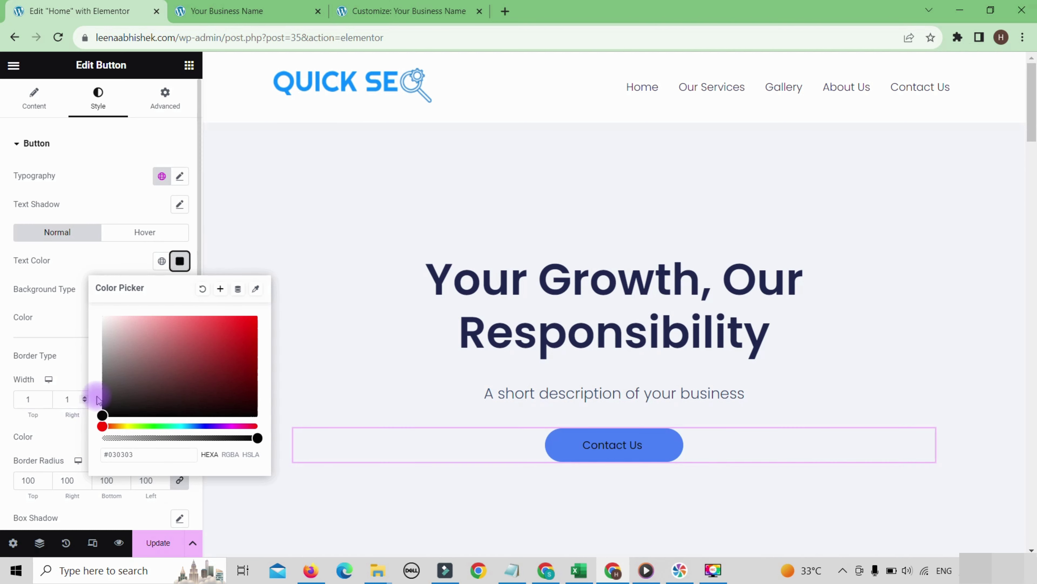
mouse_move(211, 348)
mouse_down()
mouse_move(184, 300)
mouse_move(106, 286)
mouse_up()
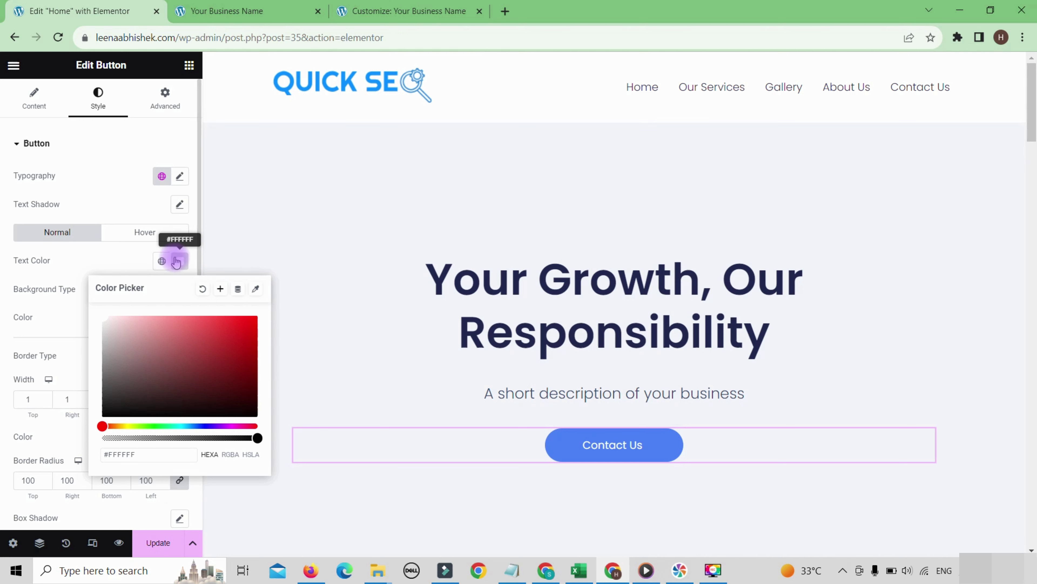
click(141, 259)
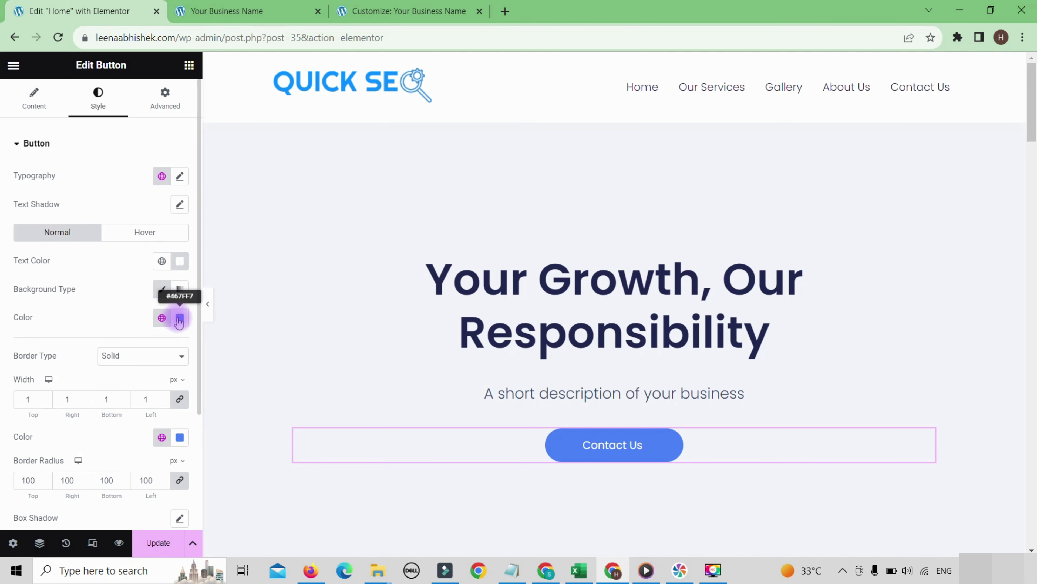
- Set the Contact Us button's background colour to bright green #43C200
click(179, 321)
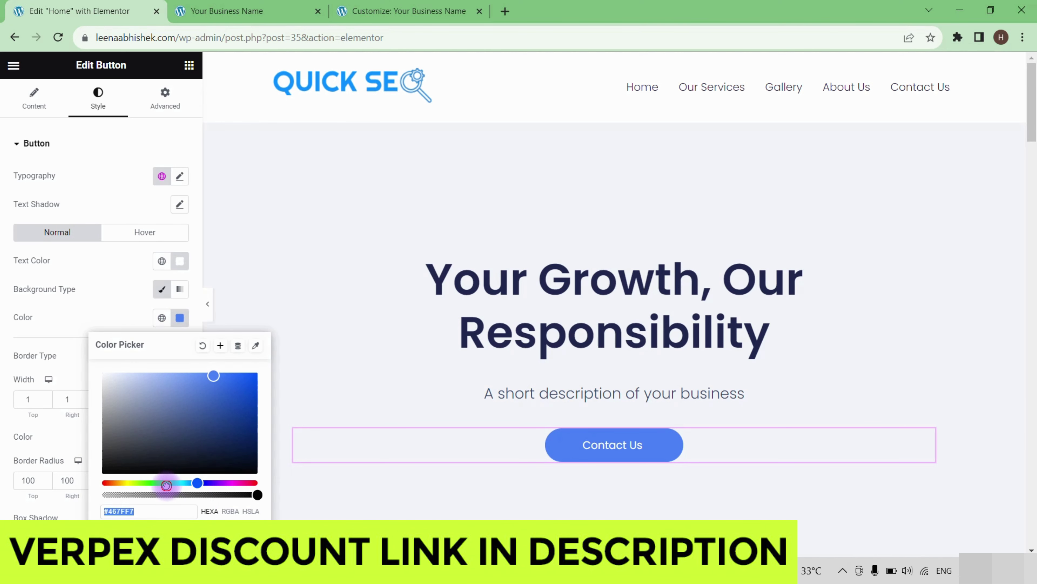
click(145, 484)
drag(245, 425, 256, 397)
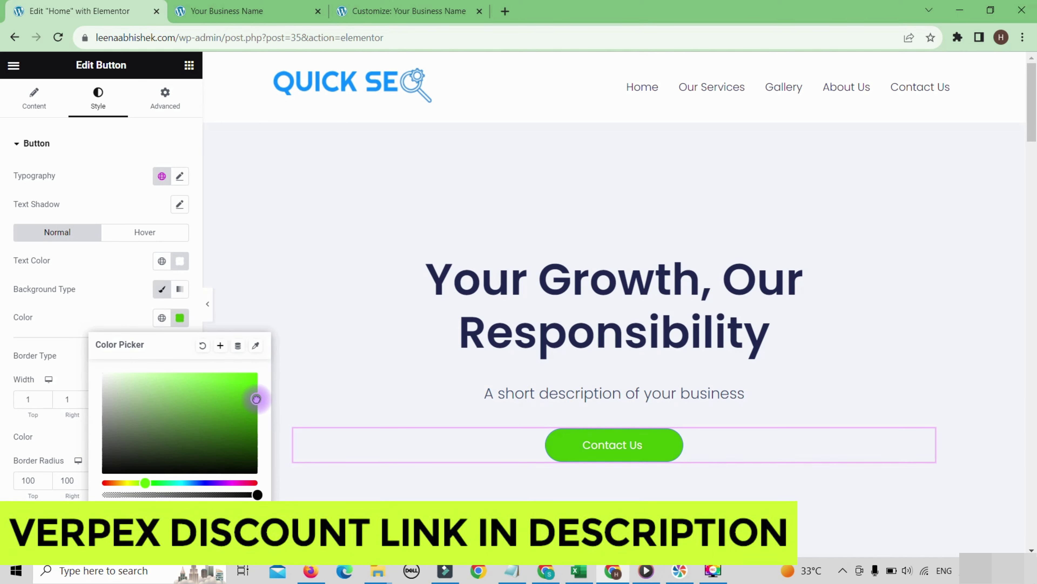
click(179, 318)
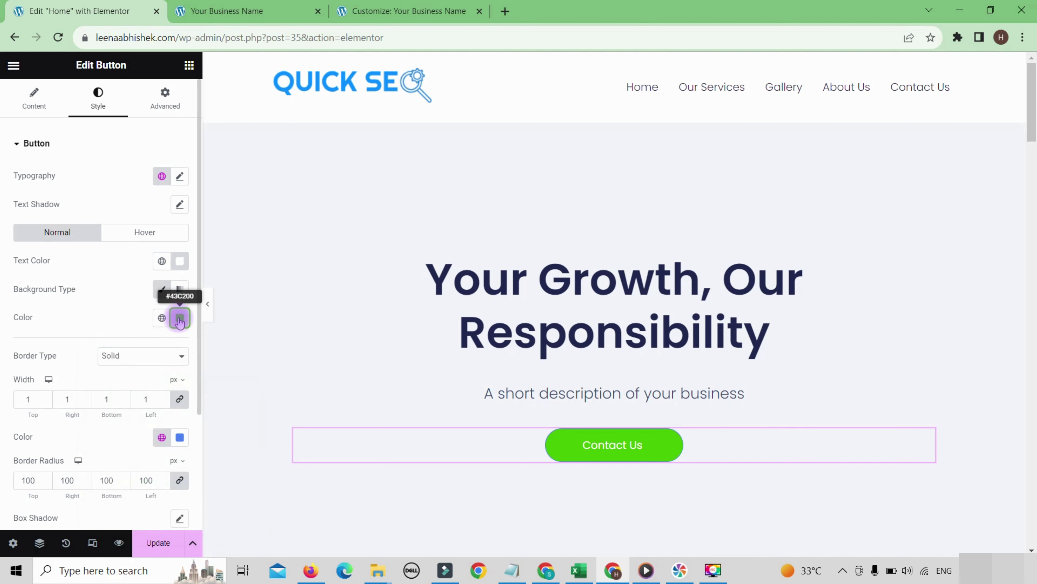
- Give the Contact Us button a solid border, trying width 45 and then 15
click(148, 359)
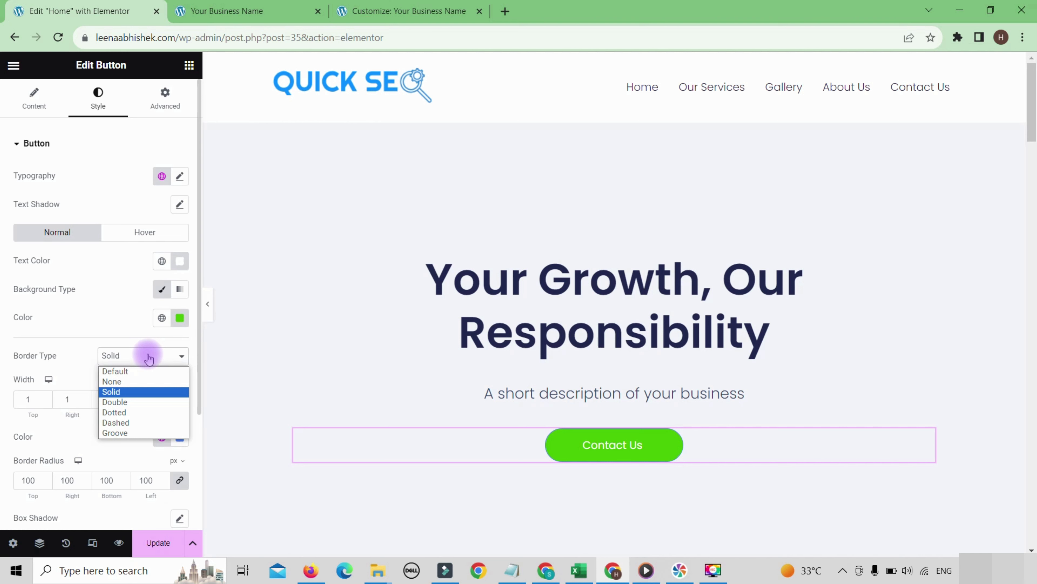
click(129, 382)
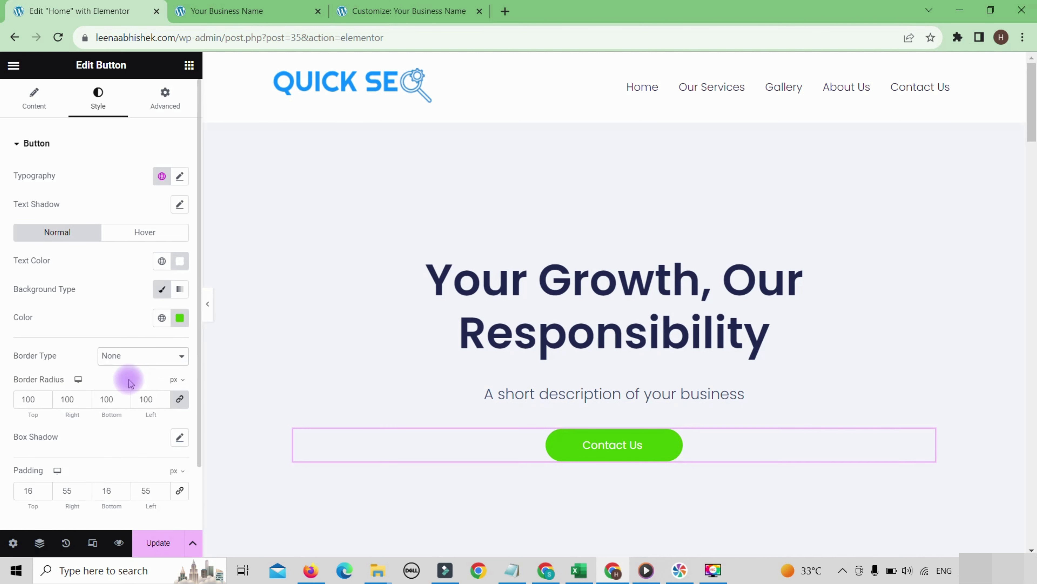
click(147, 357)
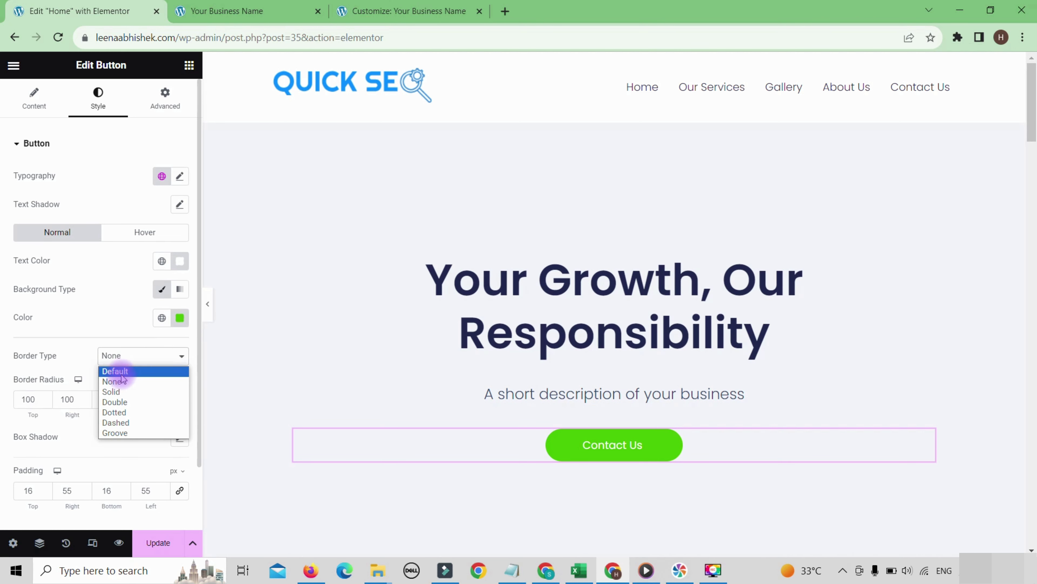
click(126, 393)
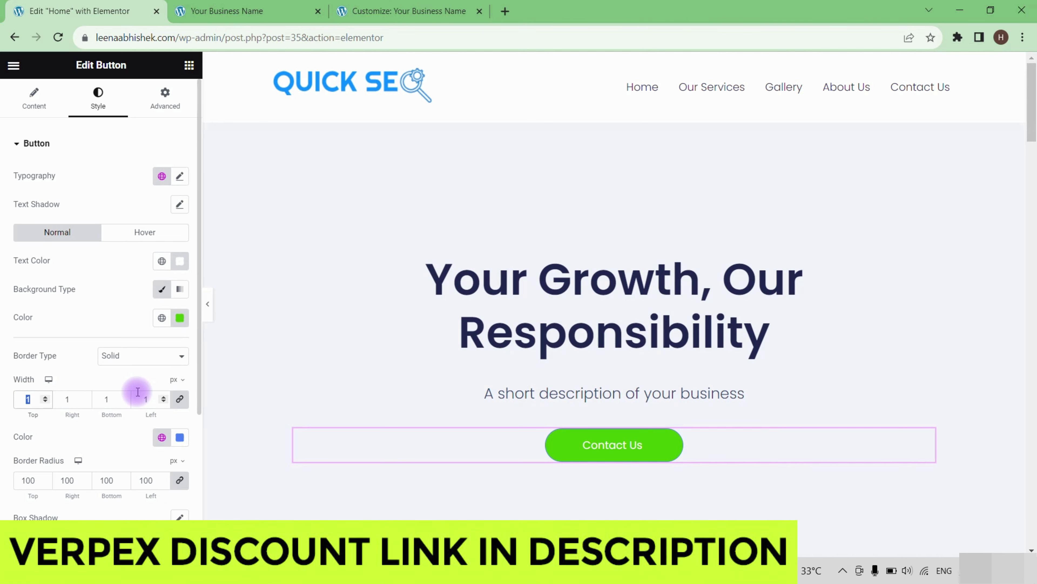
text(45)
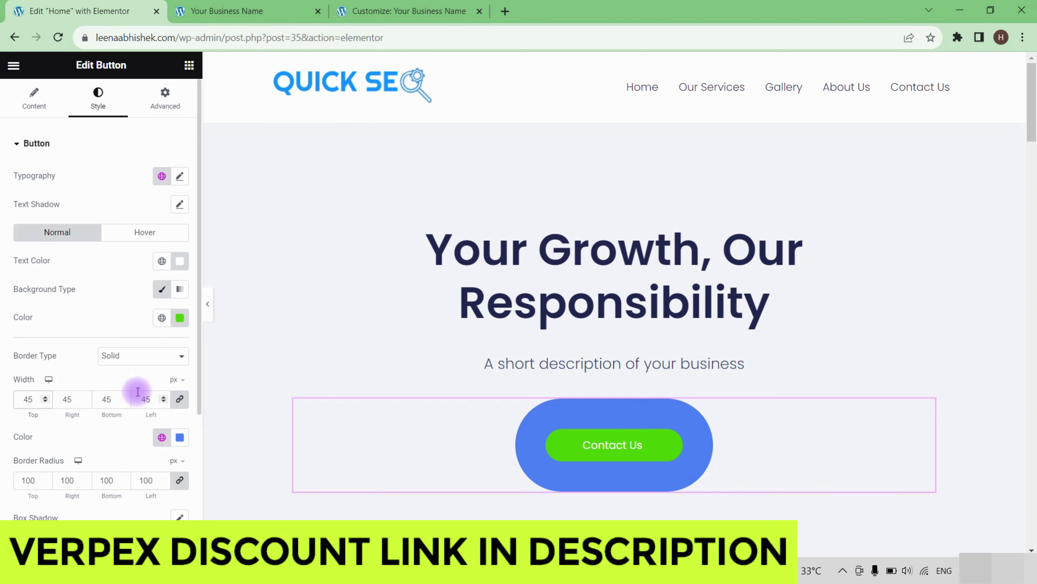
key(BackSpace)
key(BackSpace)
text(15)
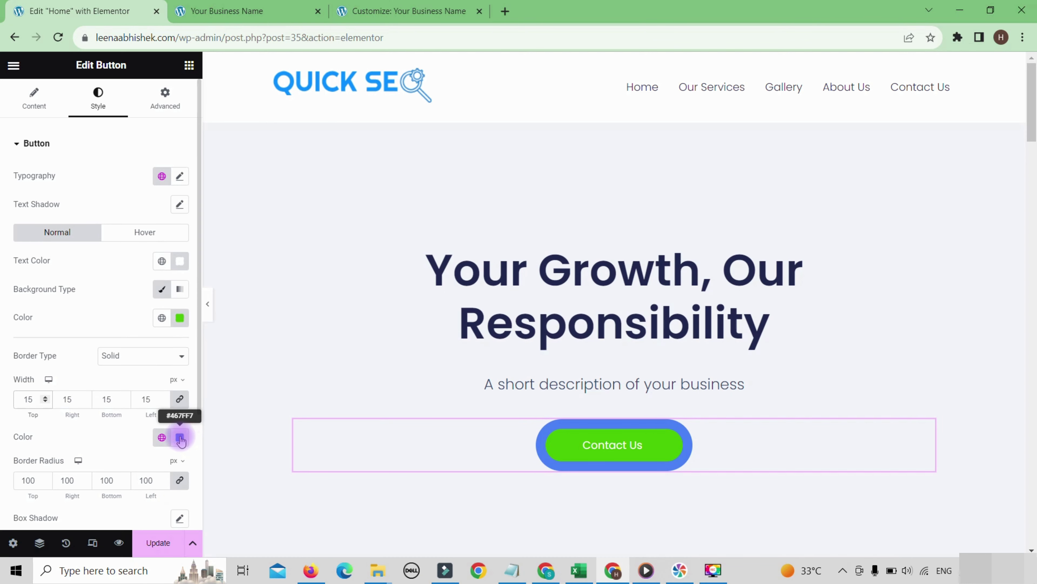
- Try a pink border colour, then set the button's Border Type back to None
click(180, 437)
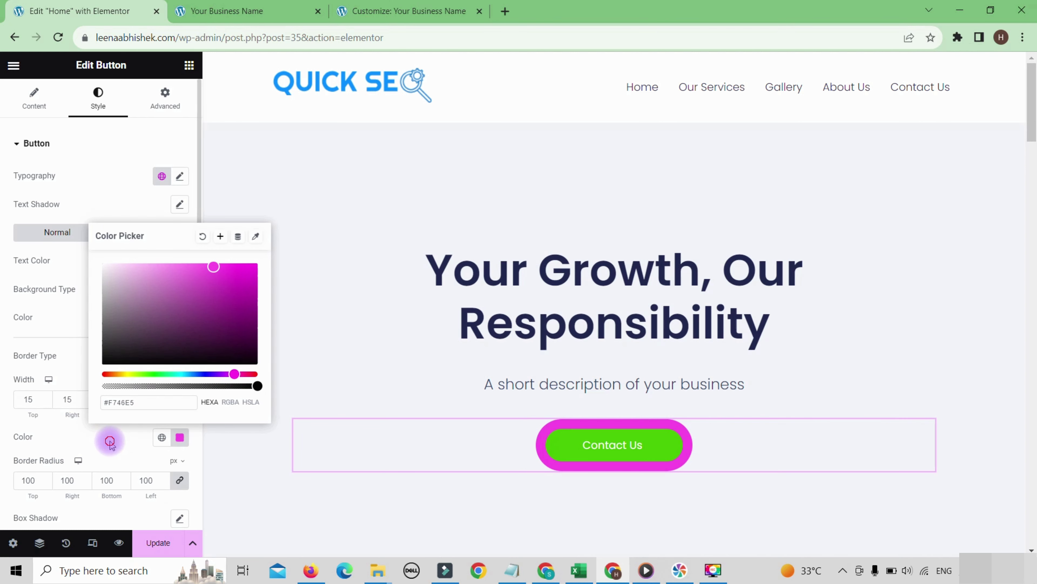
click(124, 440)
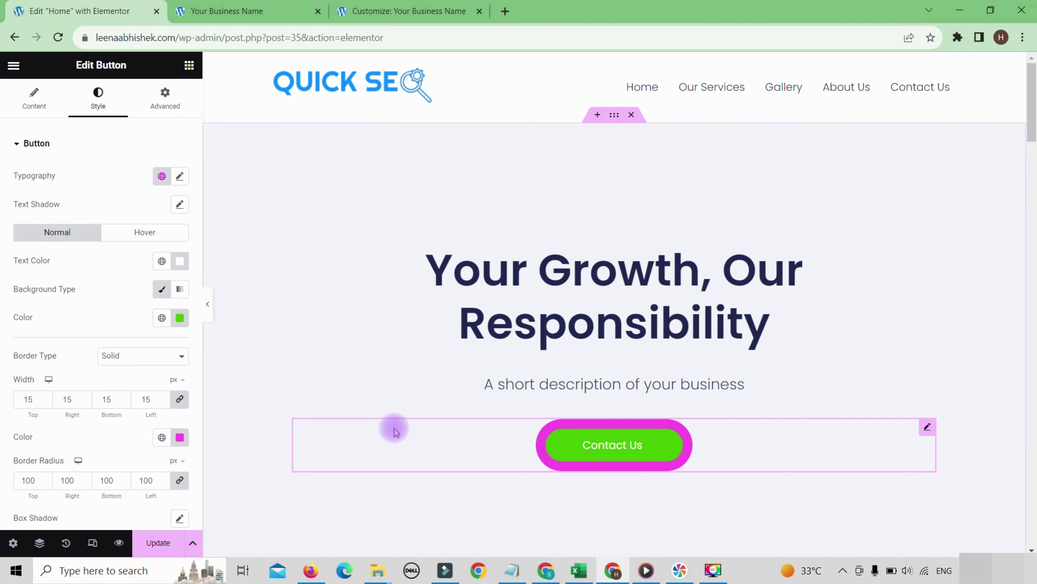
click(134, 357)
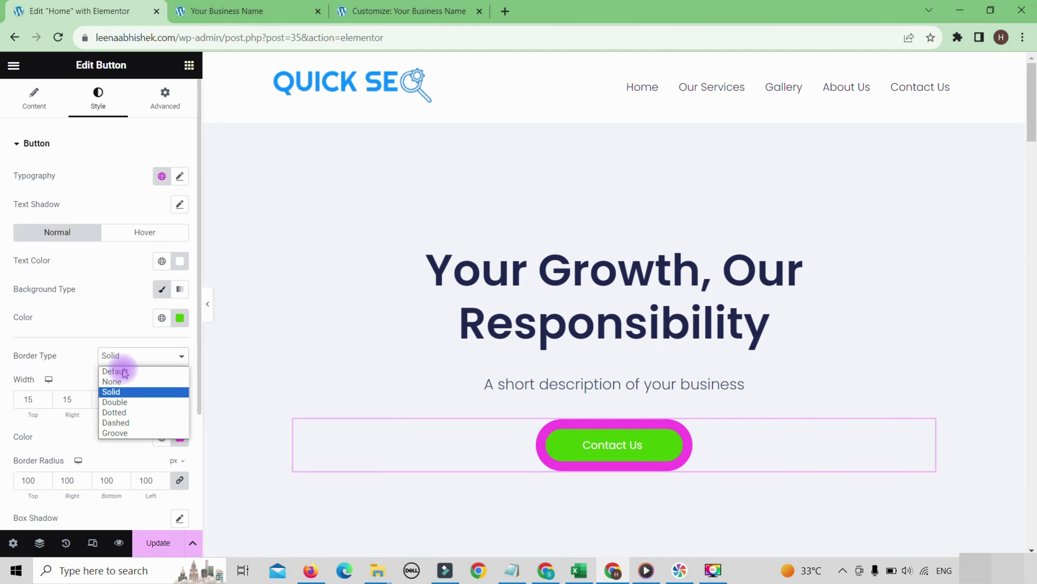
click(130, 382)
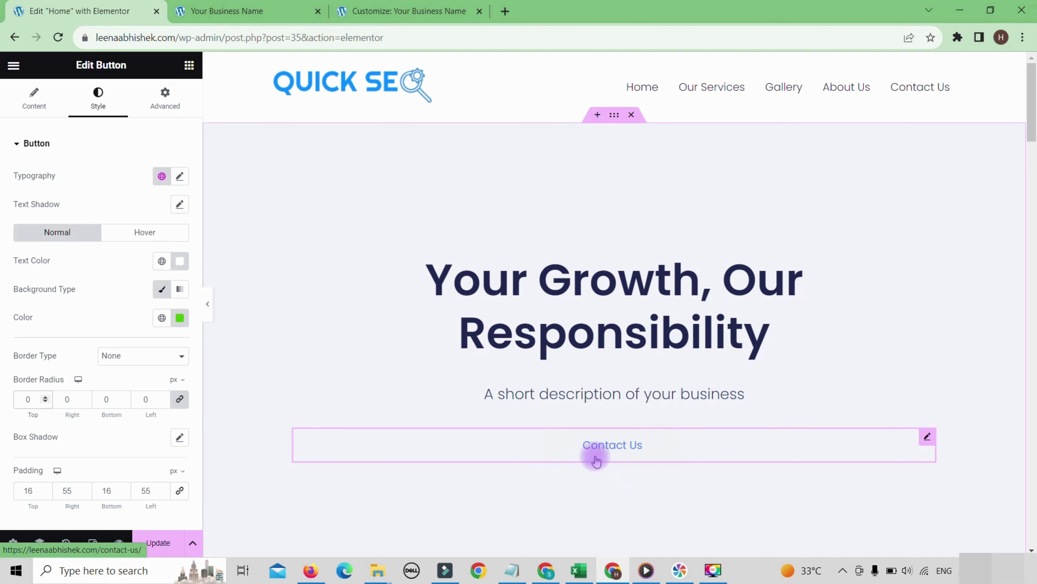
scroll(88, 483, down, 2)
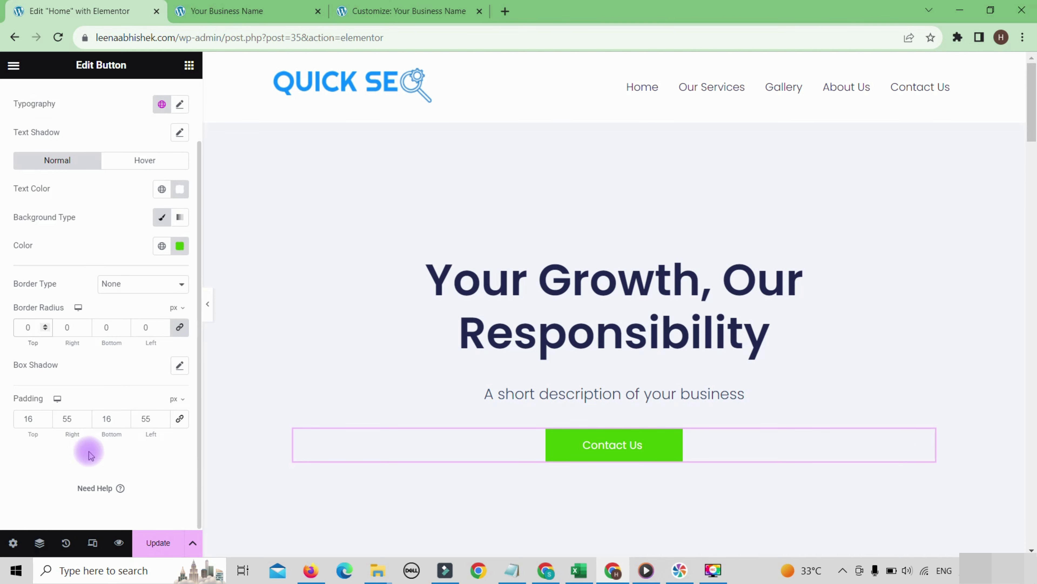
scroll(90, 451, up, 2)
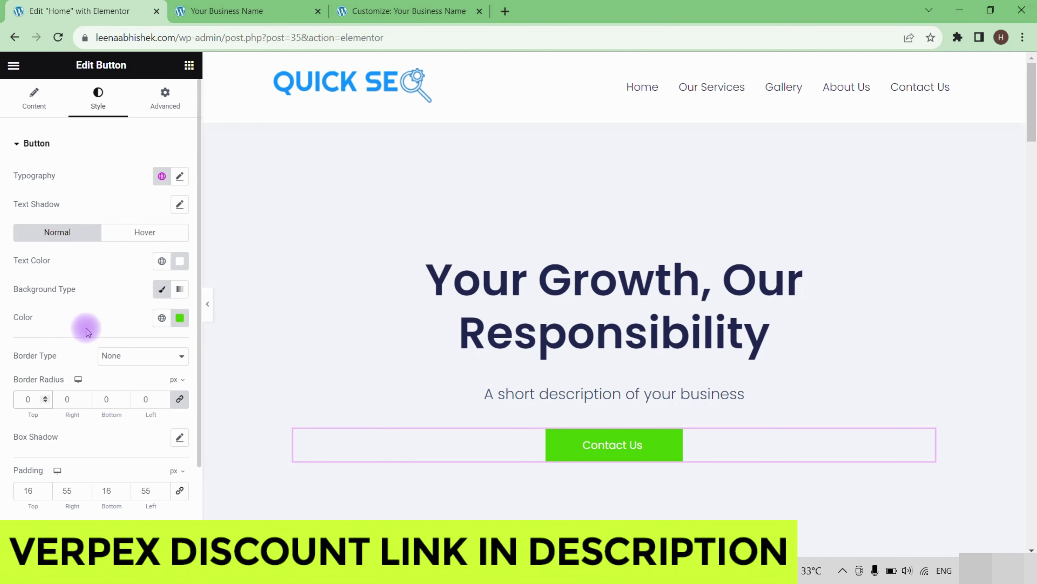
- Set the Contact Us button's hover text colour to white #FFFFFF
click(144, 234)
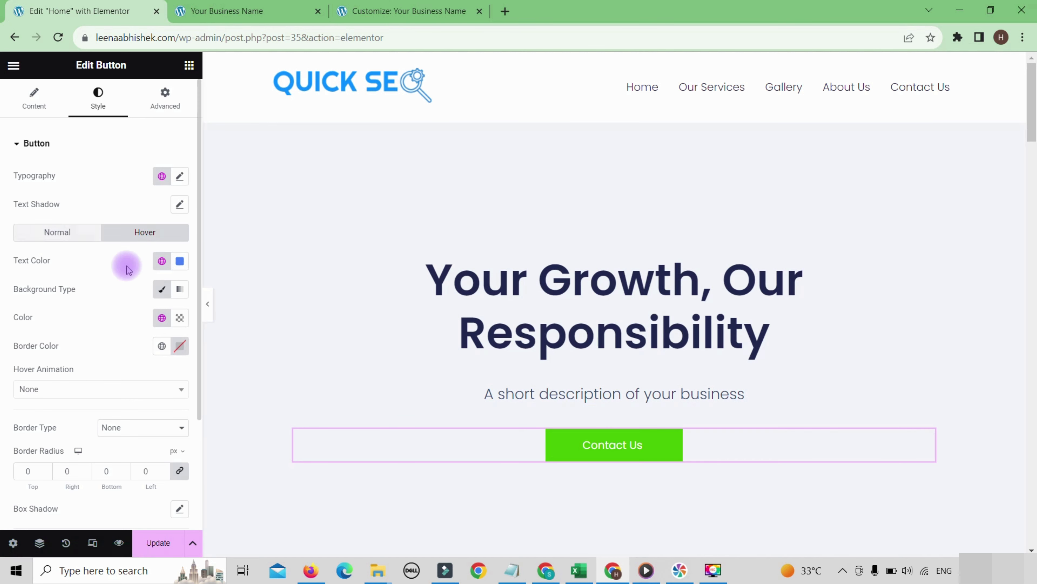
click(178, 263)
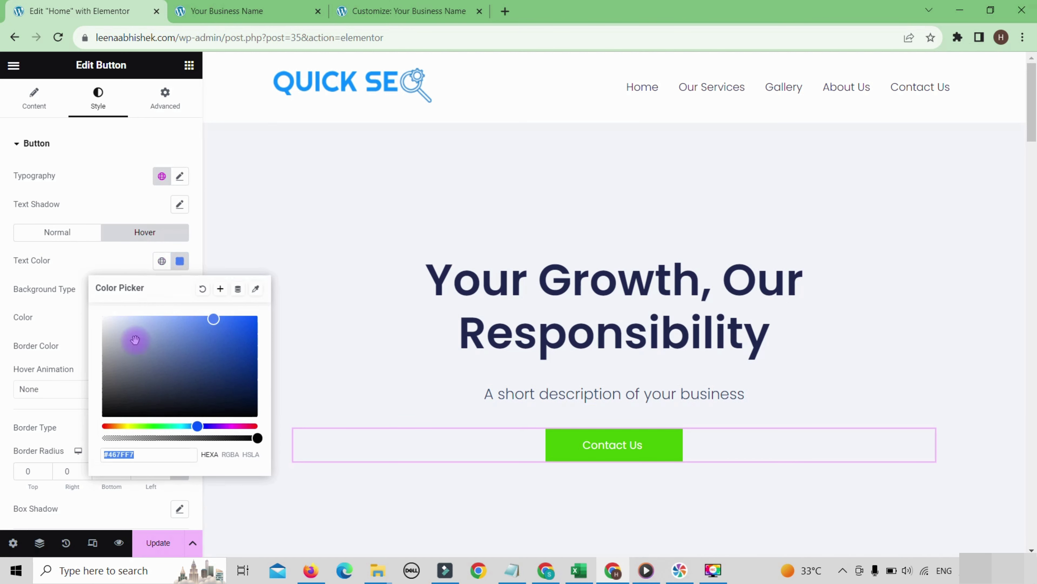
drag(134, 340, 107, 320)
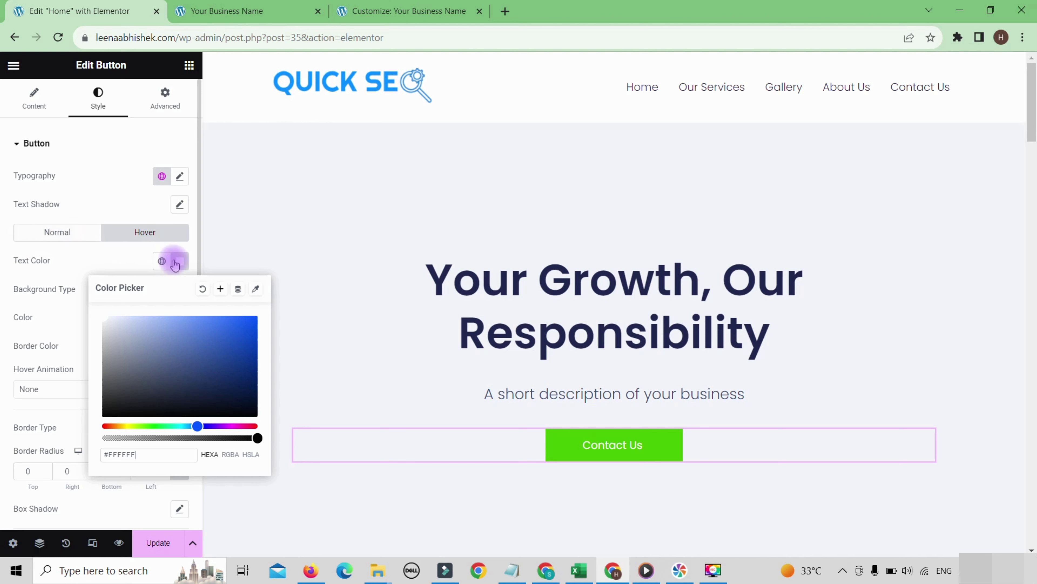
click(124, 259)
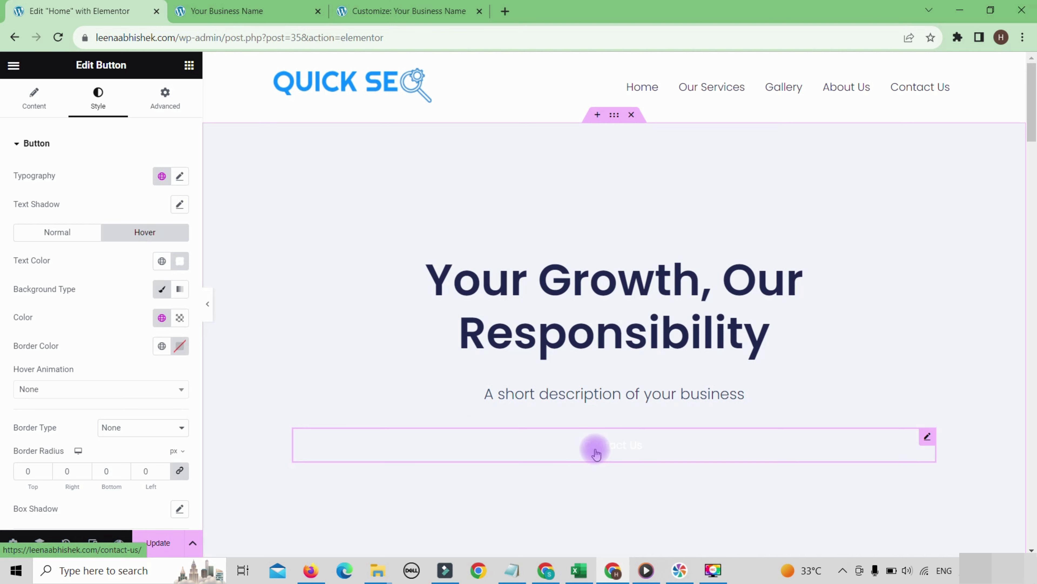
- Set the hover background colour to a fully opaque dark green #077700
click(179, 318)
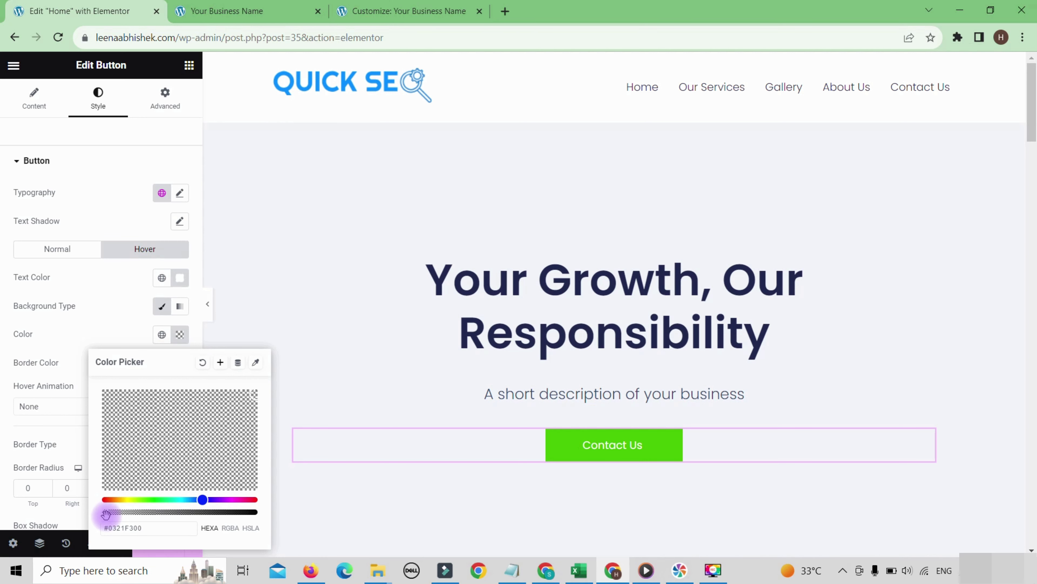
drag(106, 514, 256, 513)
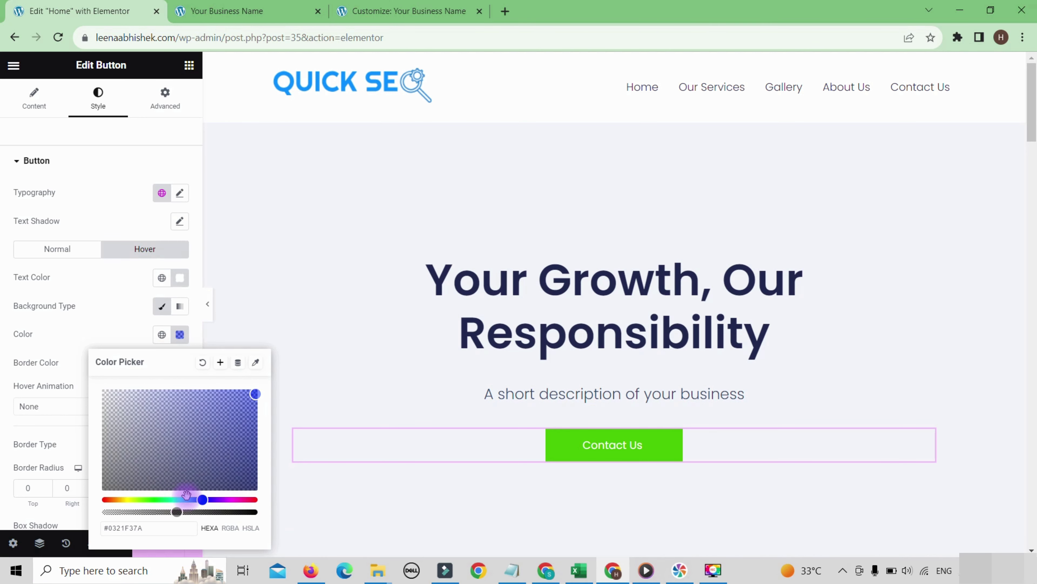
click(199, 512)
drag(200, 499, 194, 505)
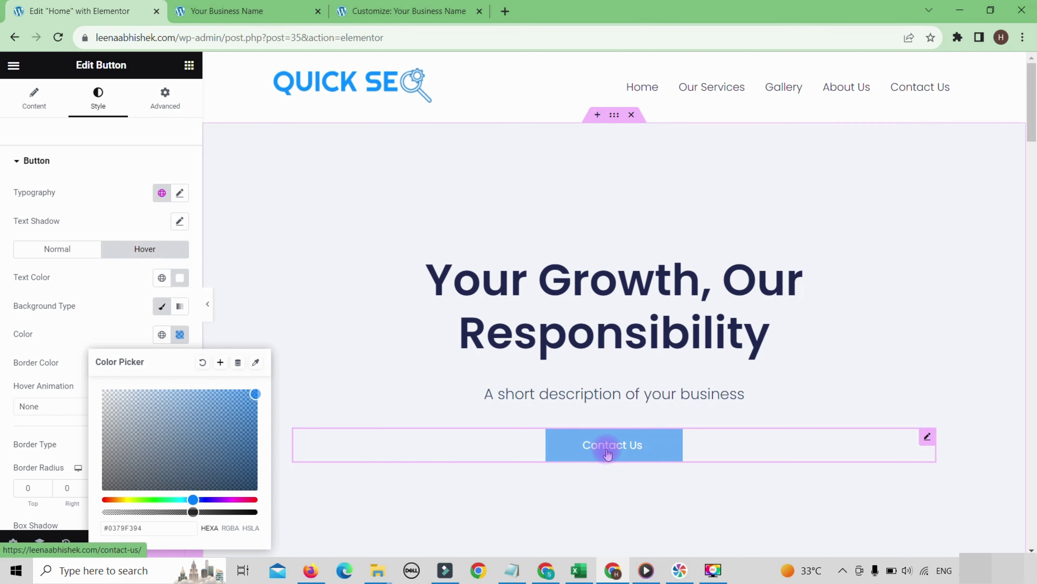
drag(194, 512, 277, 516)
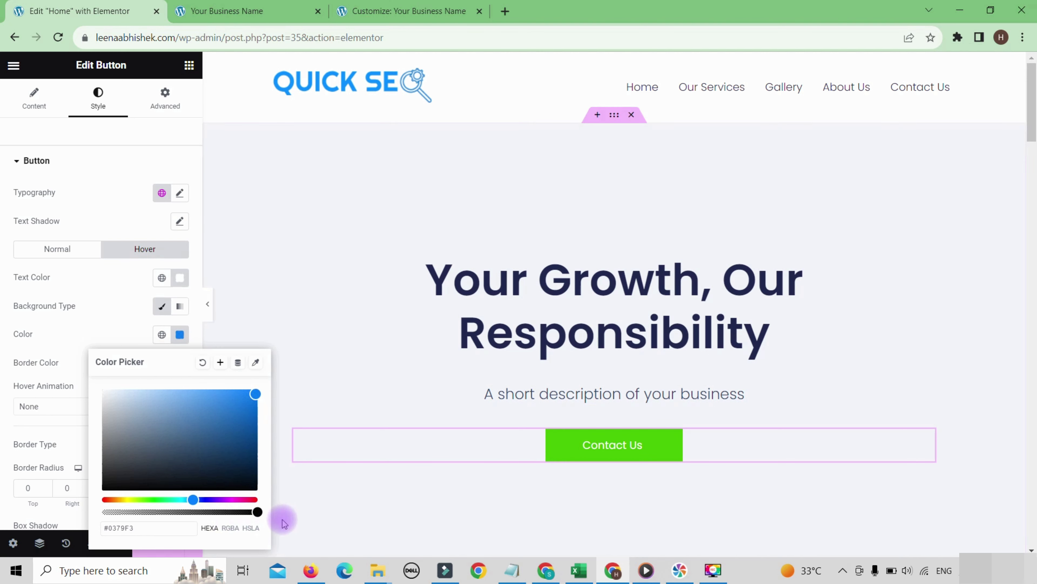
drag(192, 502, 165, 504)
drag(257, 442, 257, 444)
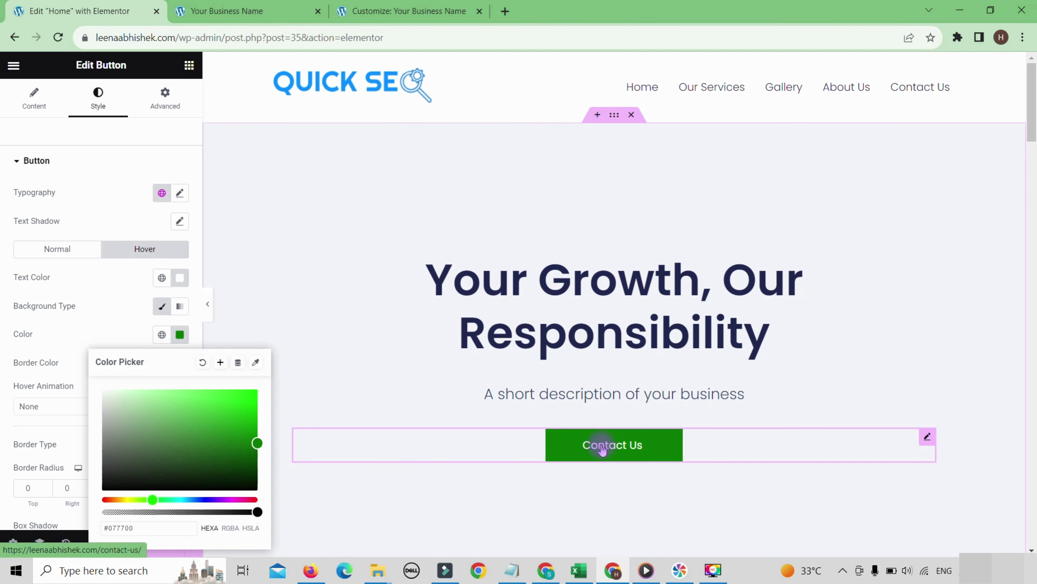
click(125, 330)
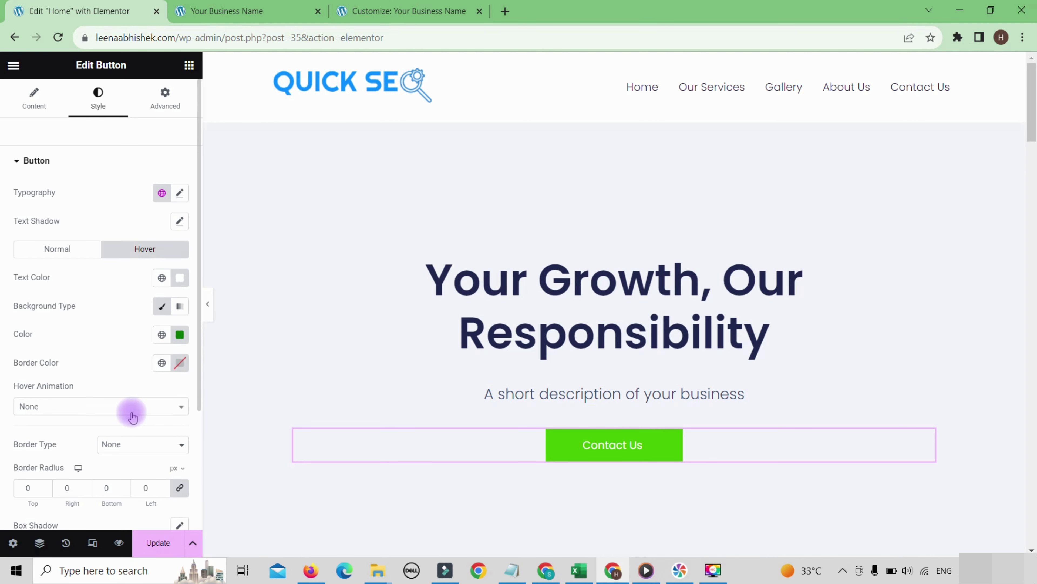
- Try the Bounce In hover animation on the Contact Us button, then set it back to None
click(148, 407)
scroll(39, 352, down, 5)
scroll(40, 382, down, 2)
scroll(65, 364, up, 7)
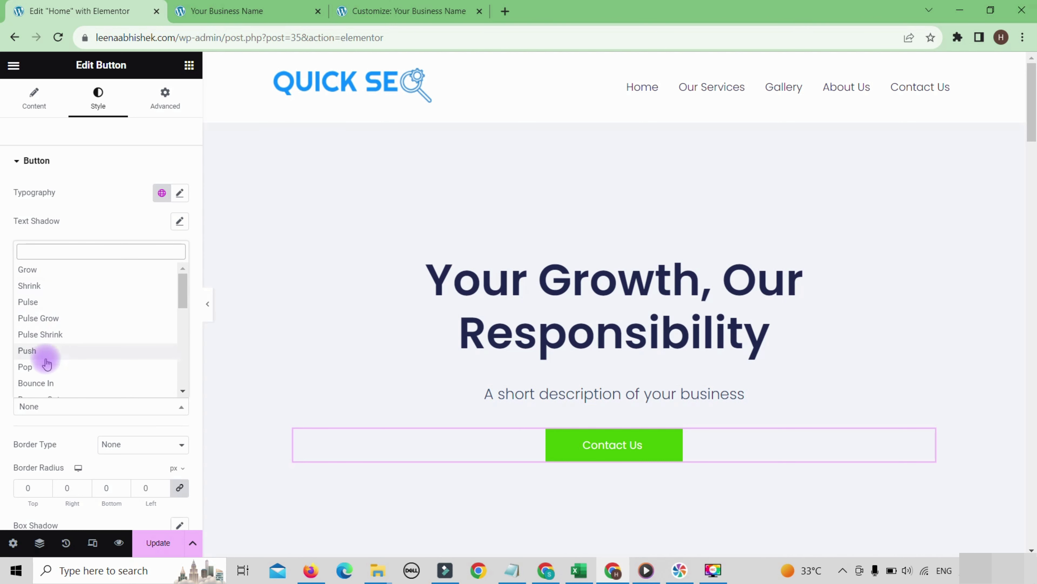
click(70, 386)
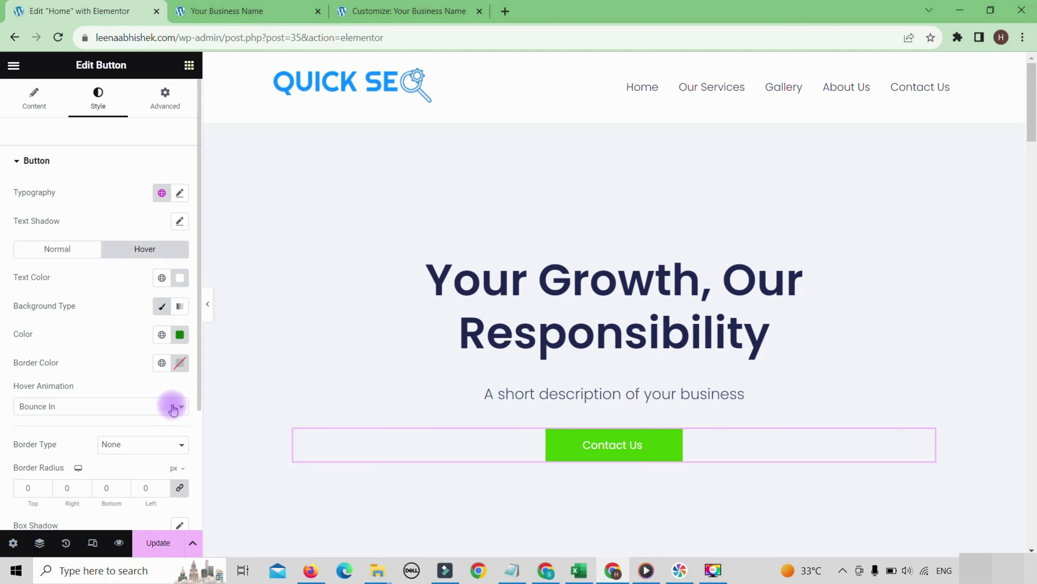
click(173, 408)
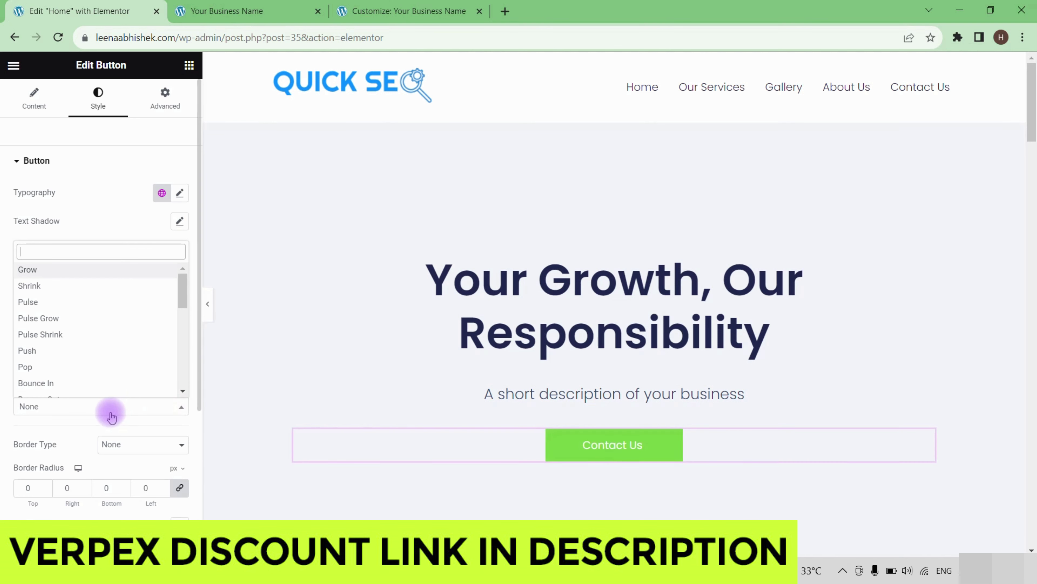
click(94, 421)
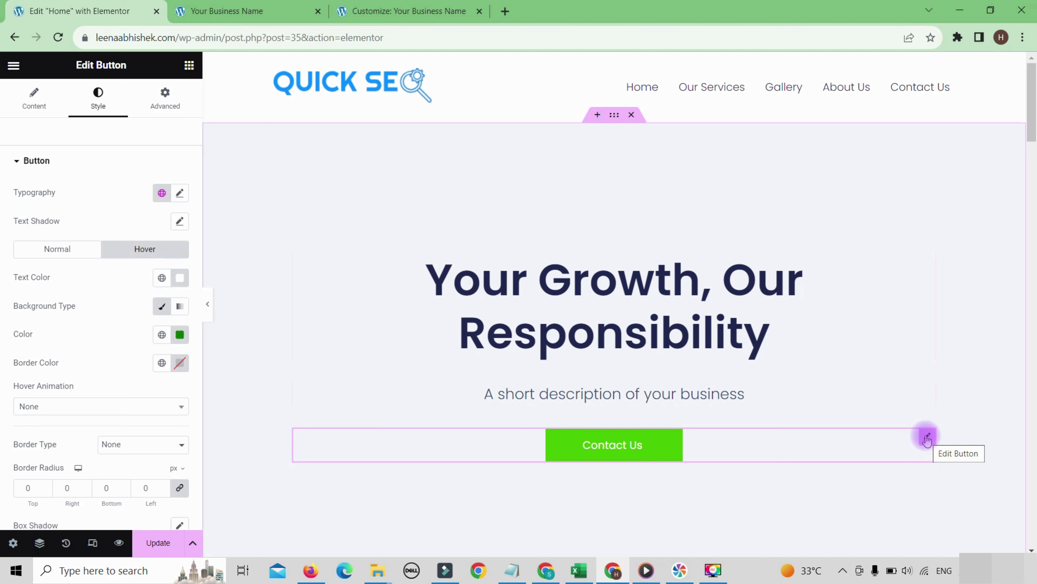
- Copy the Contact Us button and paste its style onto the View All Services button
right_click(929, 436)
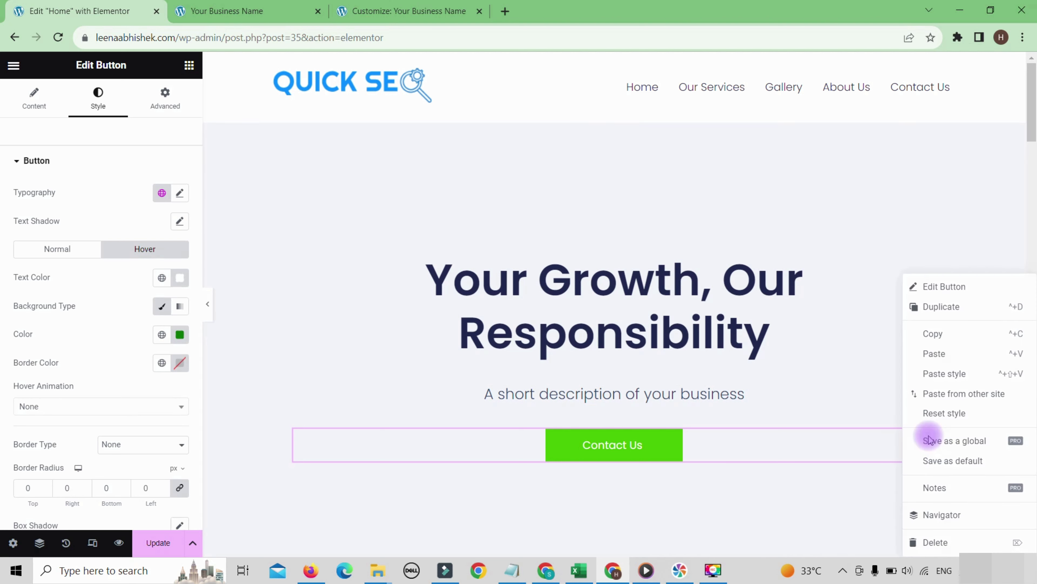
click(956, 338)
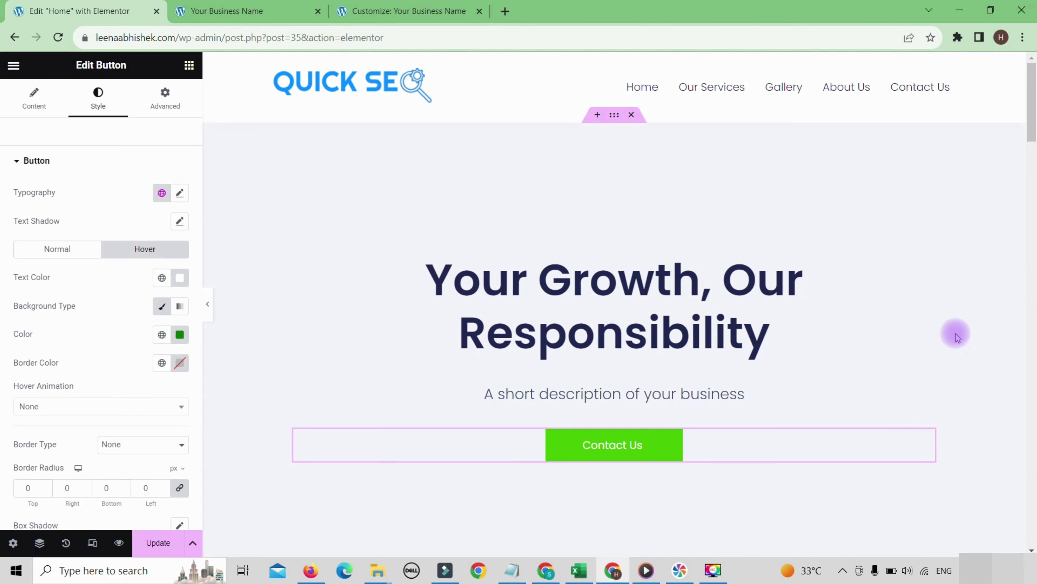
scroll(781, 343, down, 10)
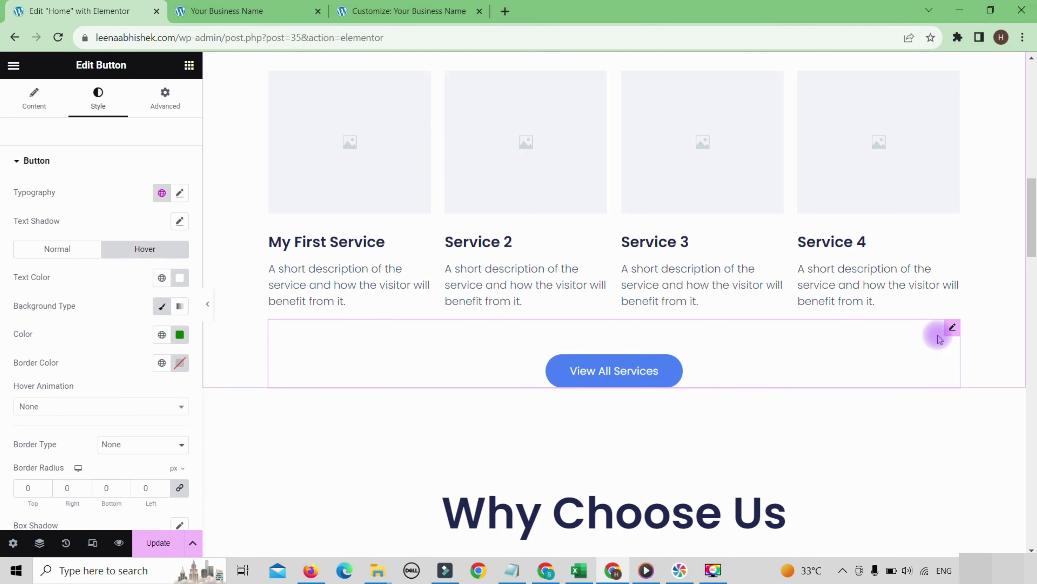
right_click(952, 331)
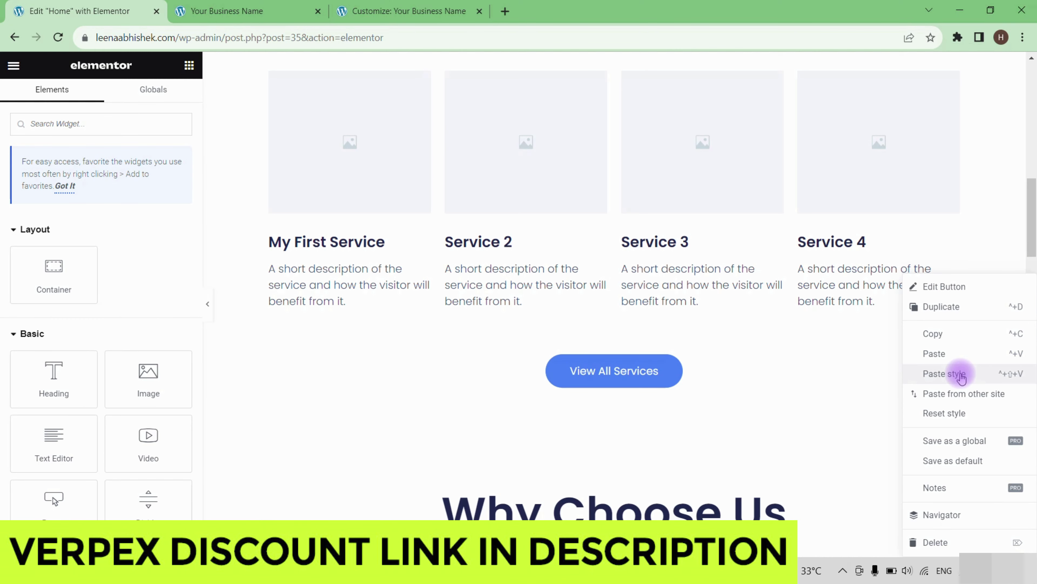
click(945, 374)
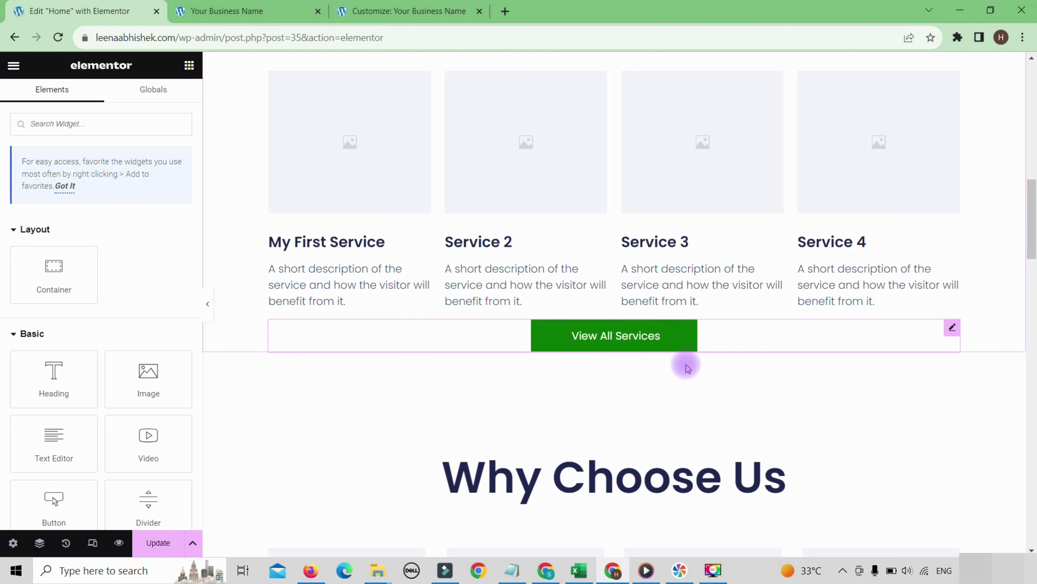
scroll(685, 386, down, 13)
scroll(685, 387, down, 12)
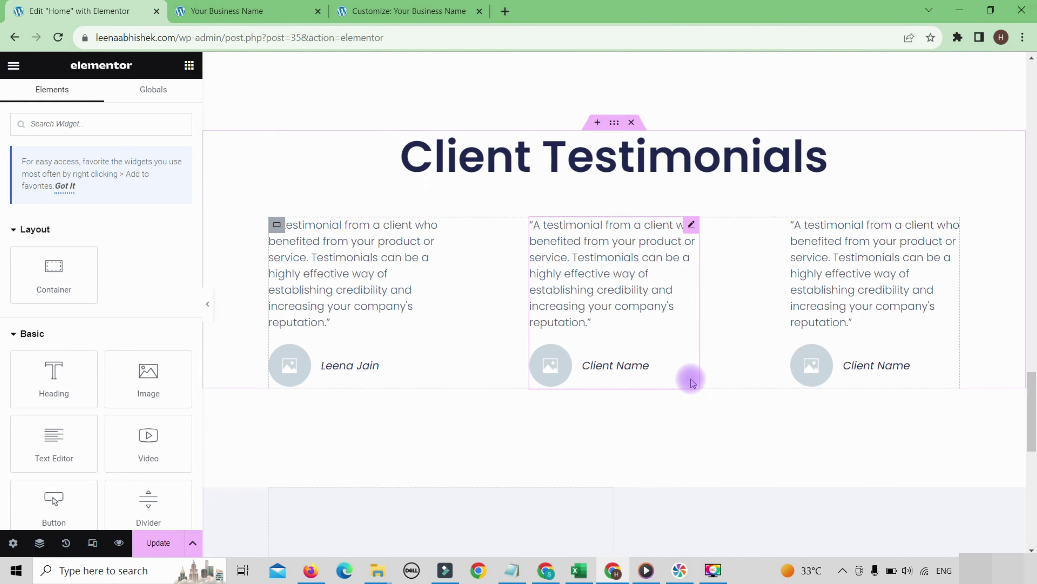
scroll(693, 382, down, 10)
scroll(693, 379, up, 20)
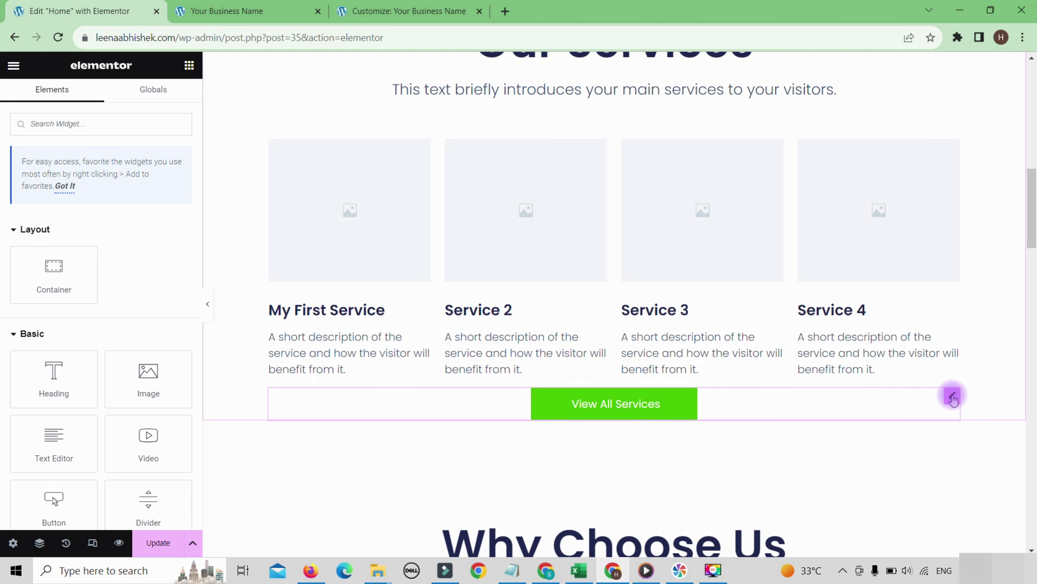
- Enter 'ser' in the View All Services button's Link field and choose the Our Services page
click(953, 396)
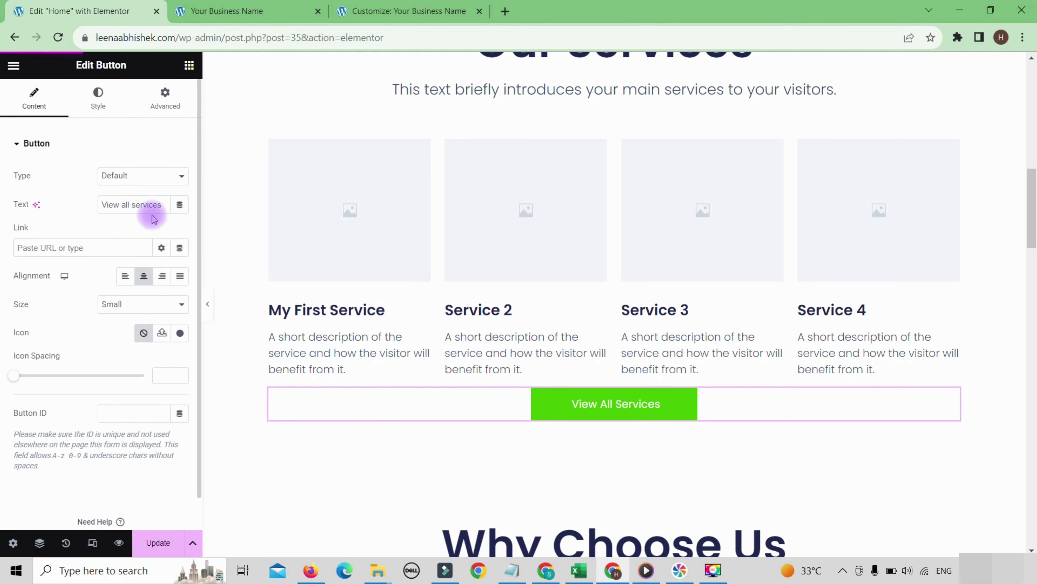
drag(163, 206, 15, 188)
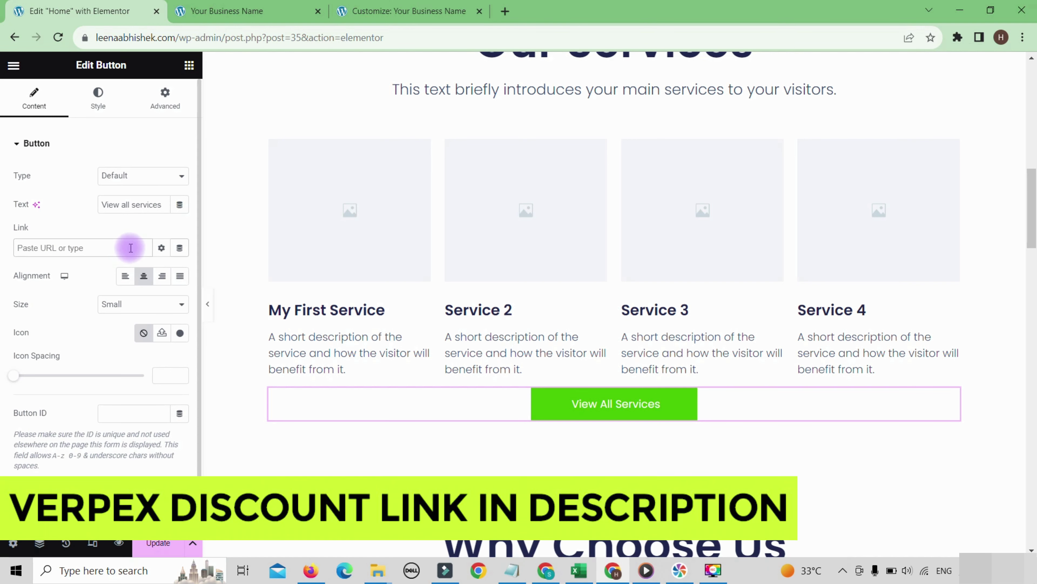
text(s)
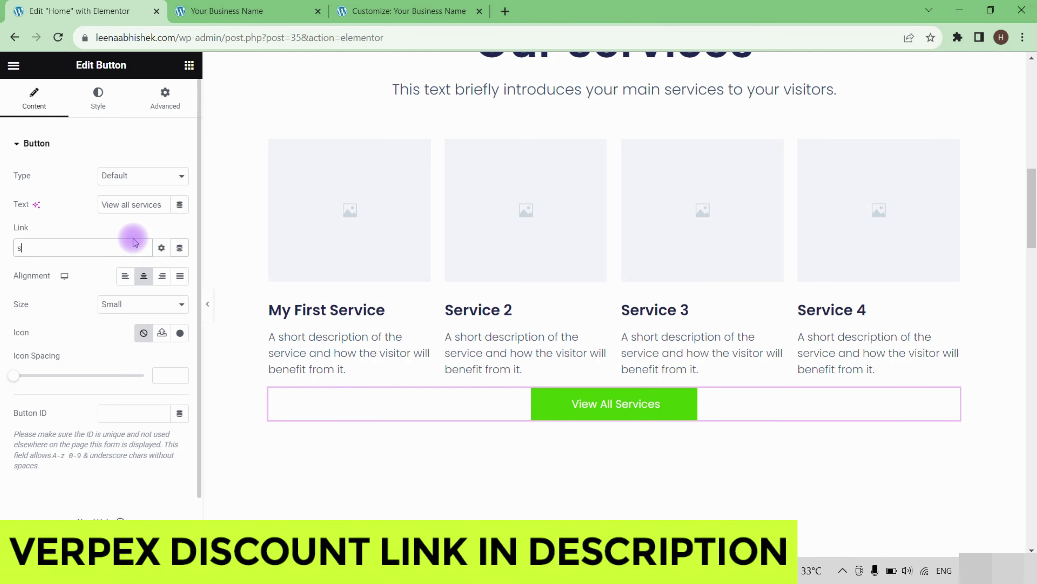
text(er)
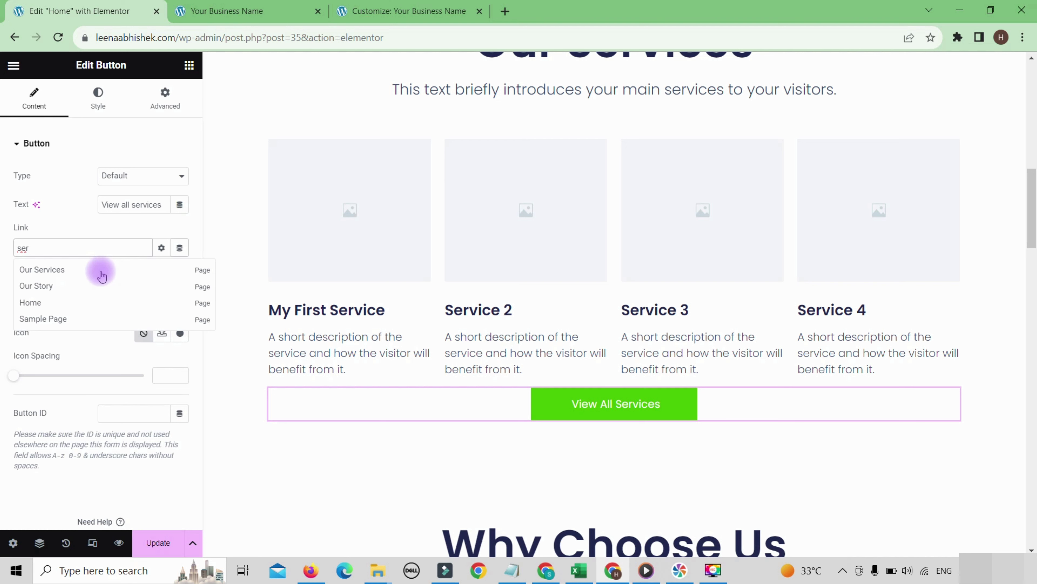
click(55, 271)
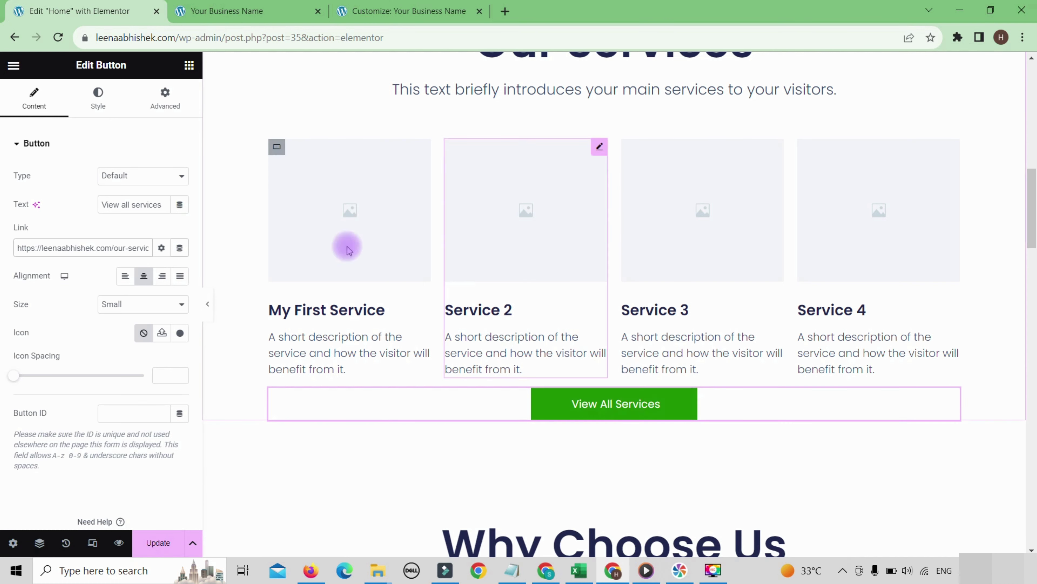
- On the Advanced tab, switch the padding unit to px and set the top padding to 05
click(168, 107)
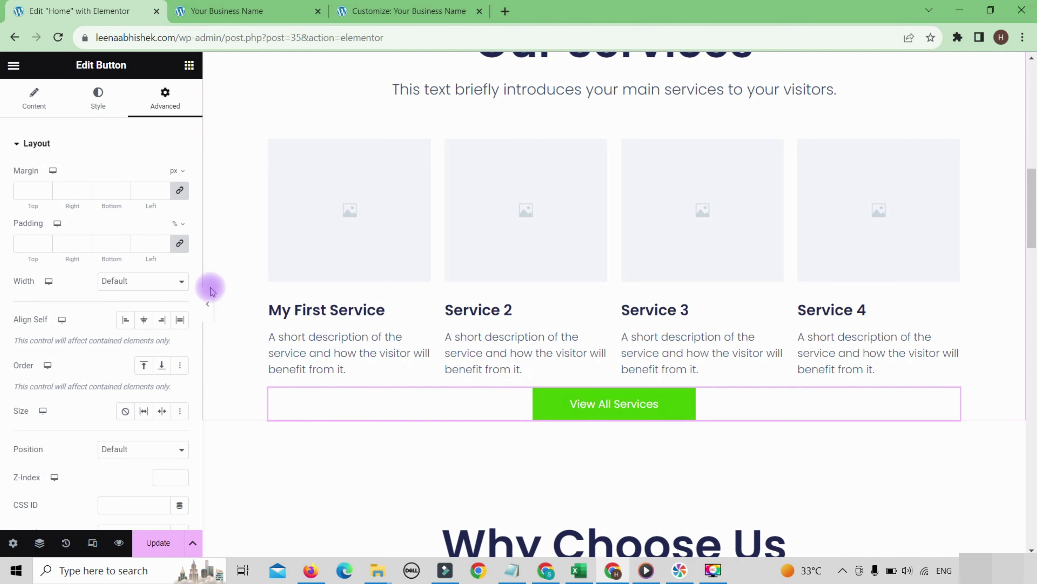
click(180, 244)
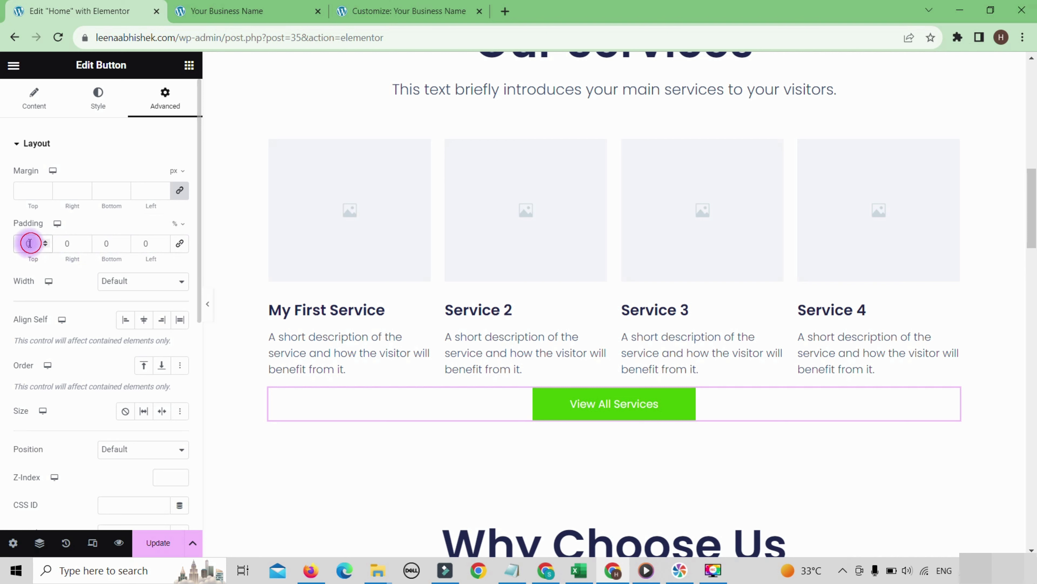
text(50)
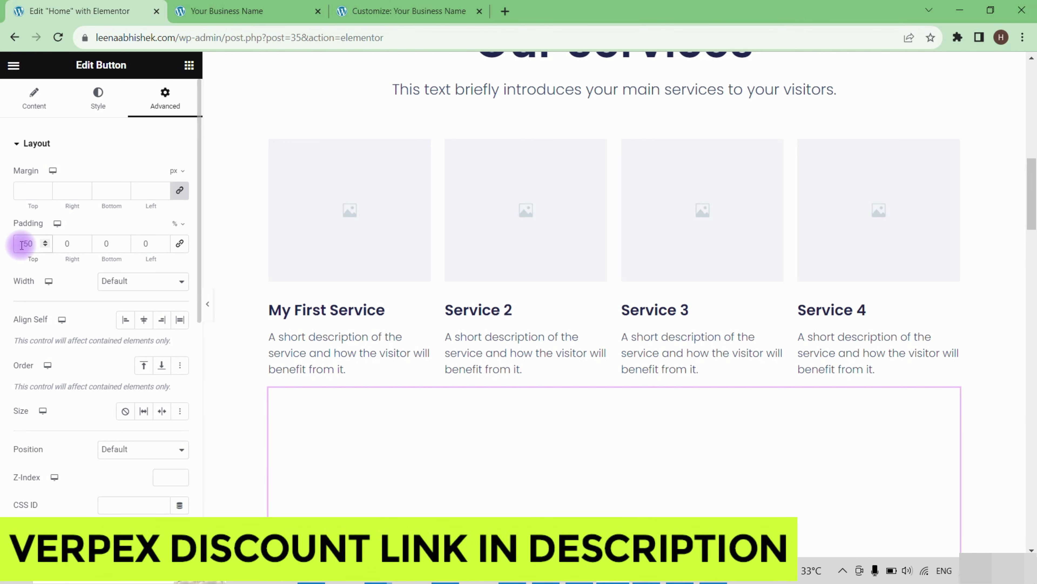
key(ctrl+a)
text(0)
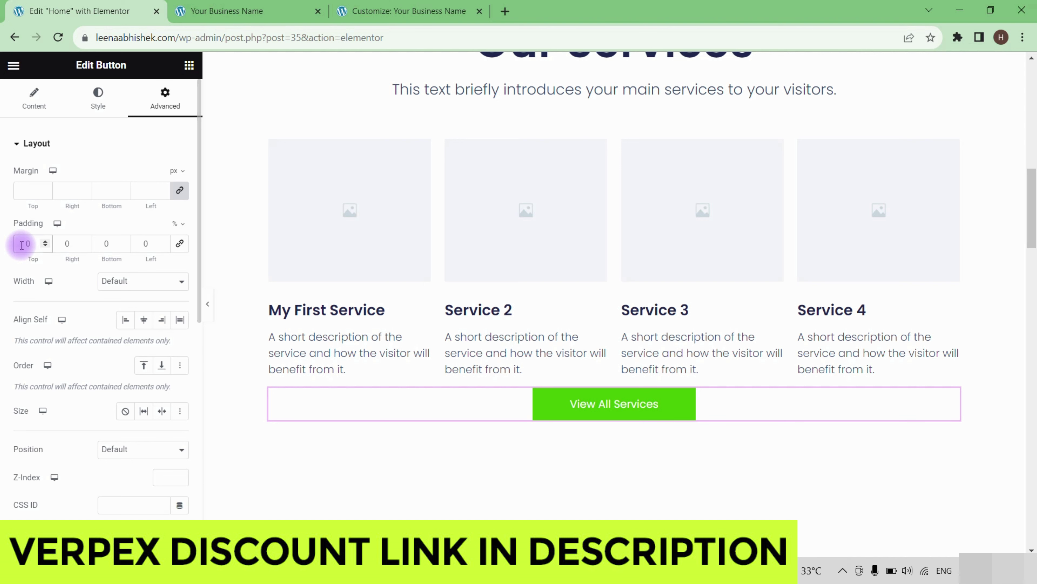
text(5)
key(BackSpace)
text(1)
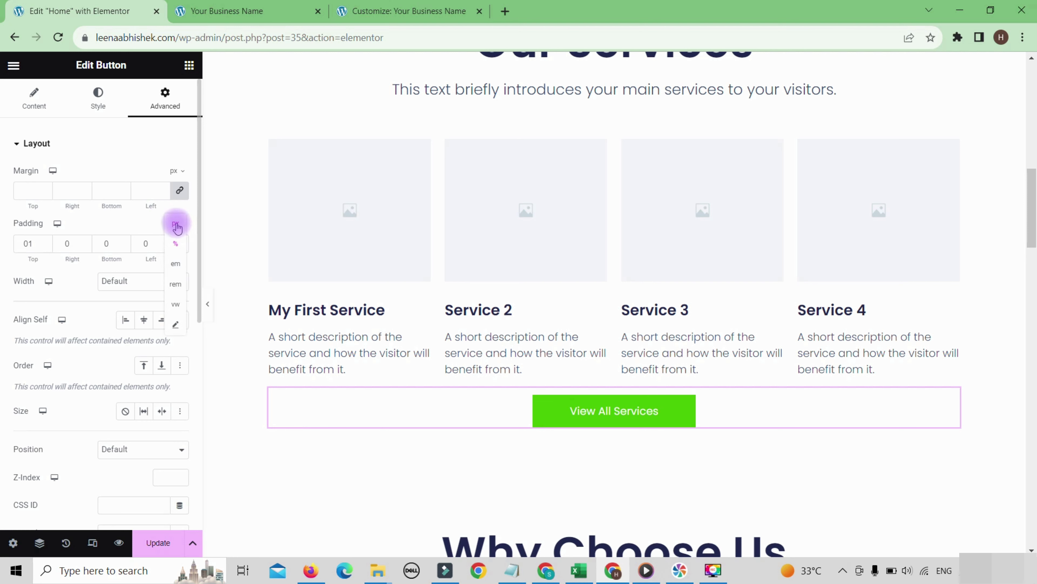
click(176, 224)
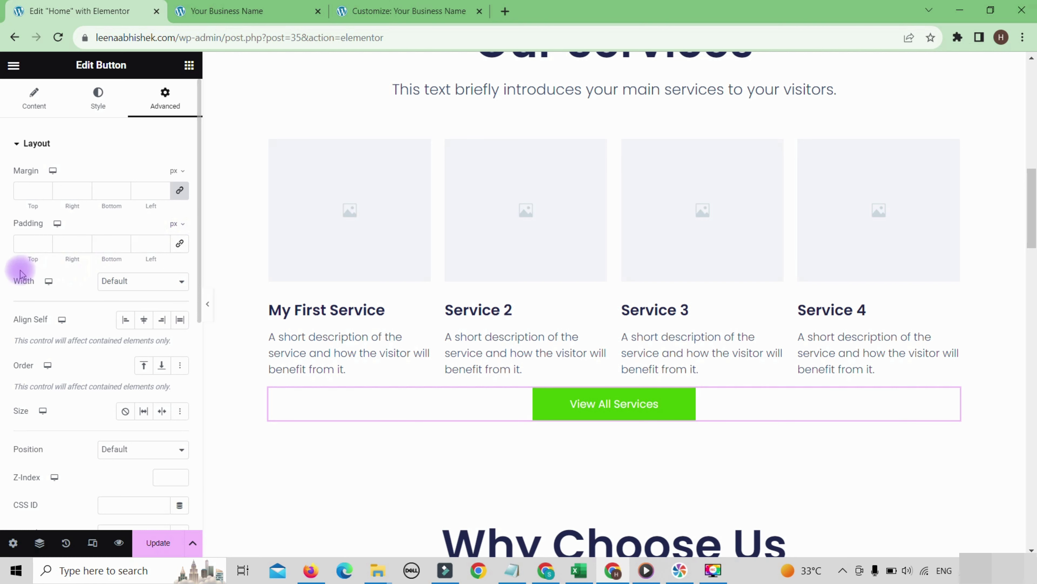
text(05)
click(39, 240)
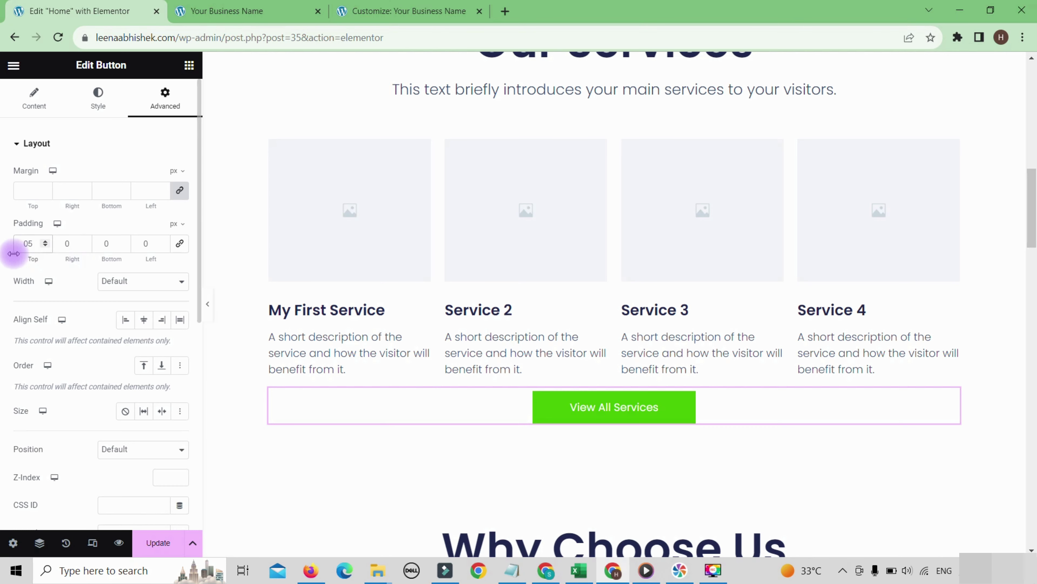
scroll(354, 364, down, 1)
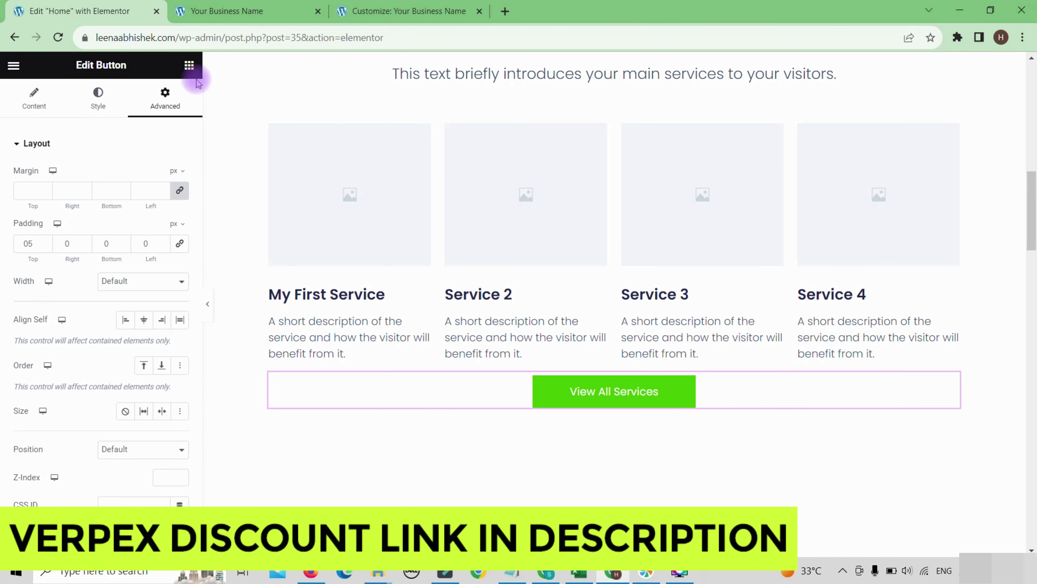
- Add a new Button widget below Our Story in the About Our Company section
click(188, 66)
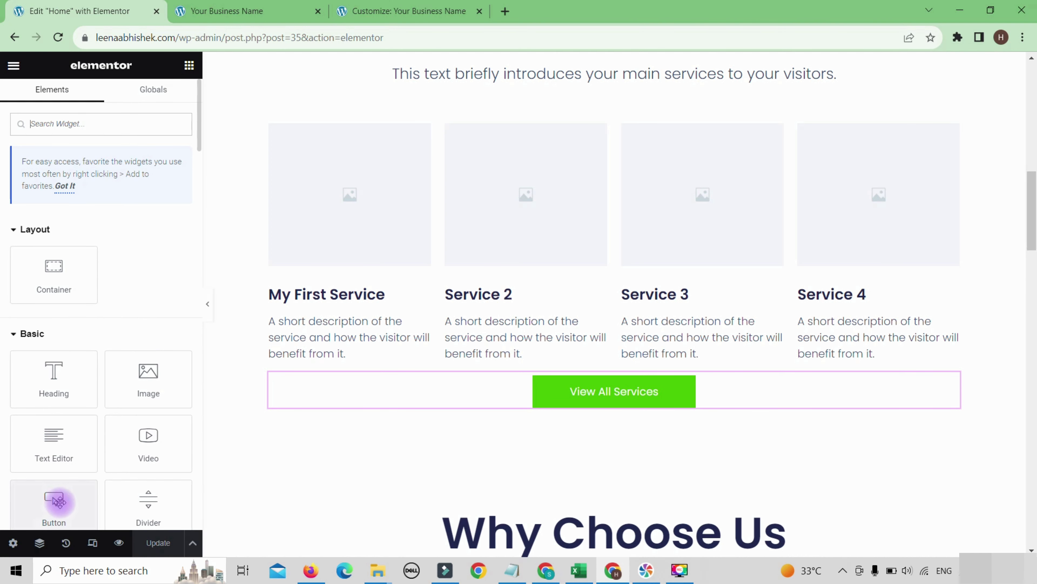
scroll(57, 500, down, 2)
scroll(676, 400, down, 6)
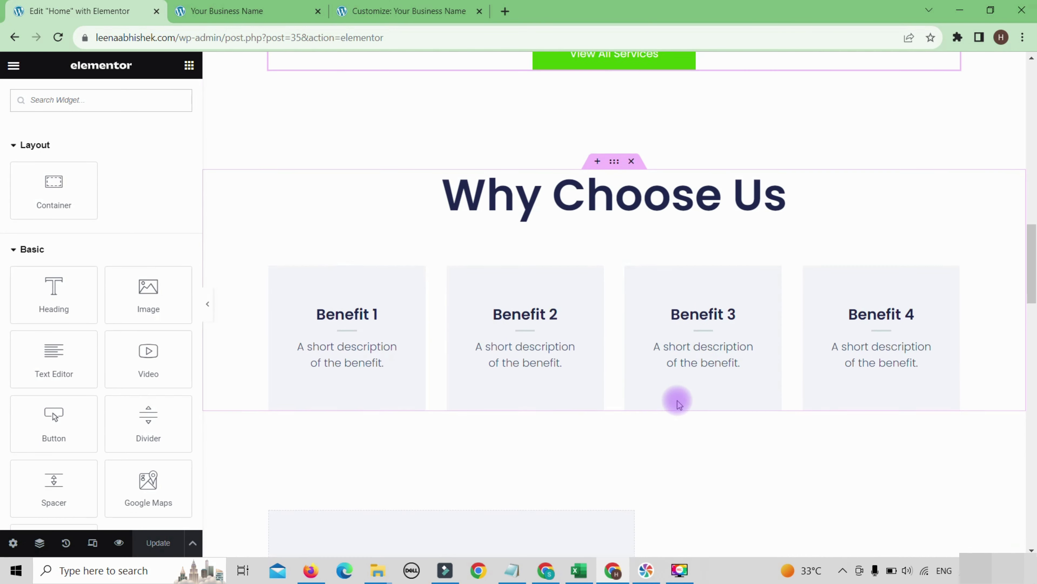
scroll(676, 401, down, 8)
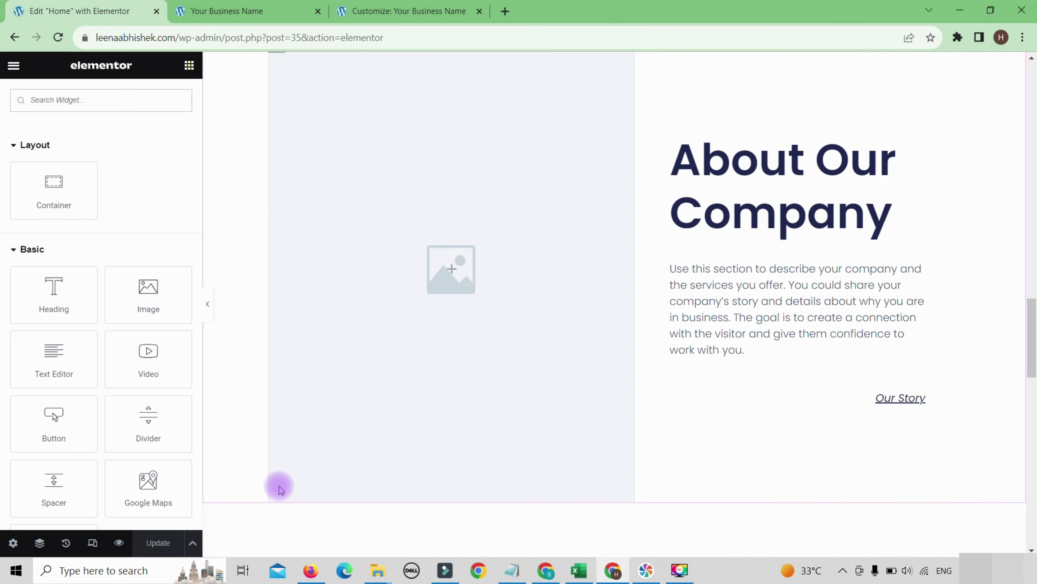
drag(54, 414, 904, 400)
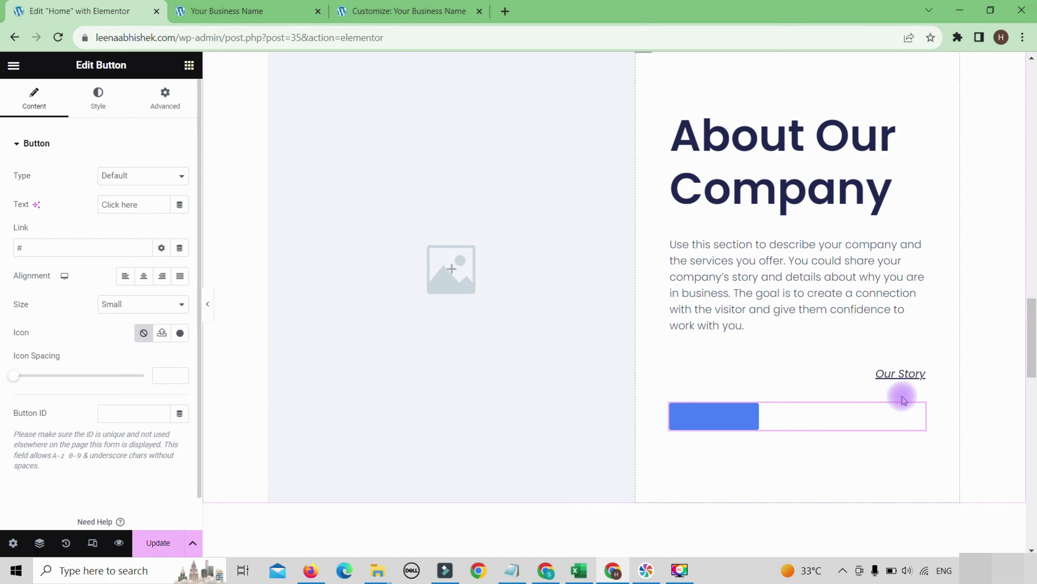
scroll(895, 396, up, 10)
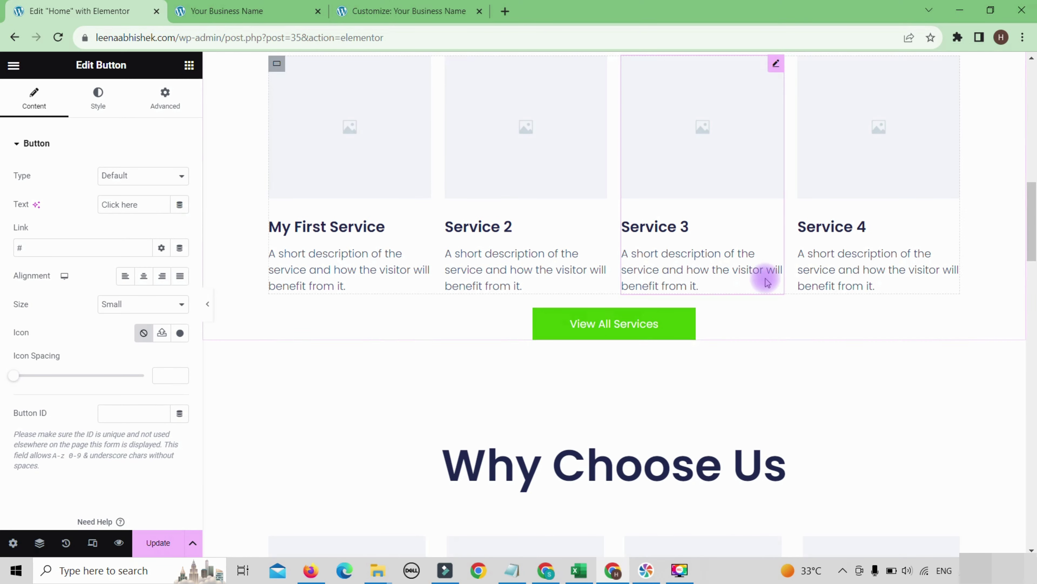
- Copy the green View All Services button and paste its style onto the new About button
right_click(951, 315)
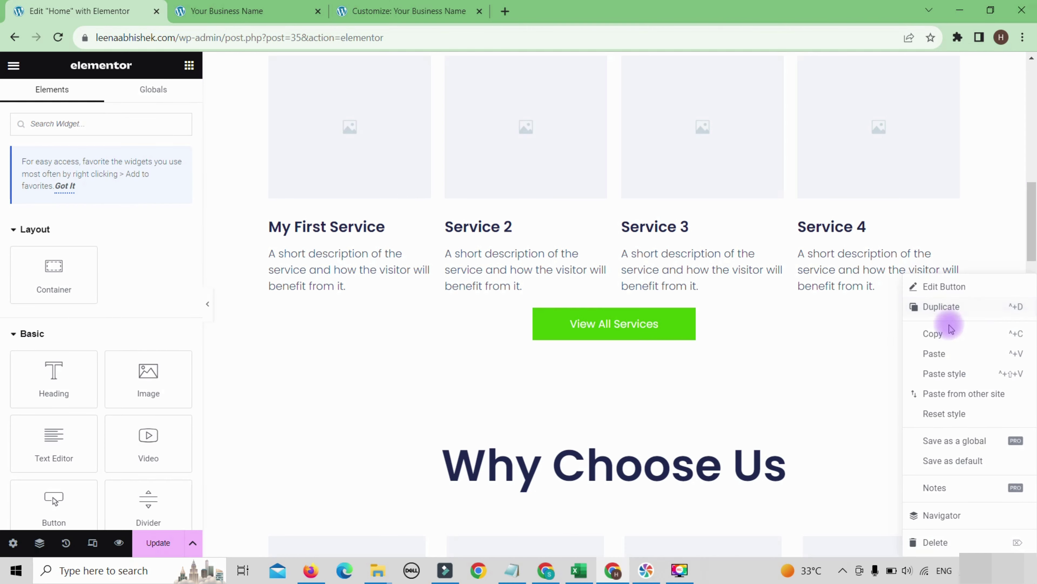
click(938, 333)
scroll(848, 357, down, 10)
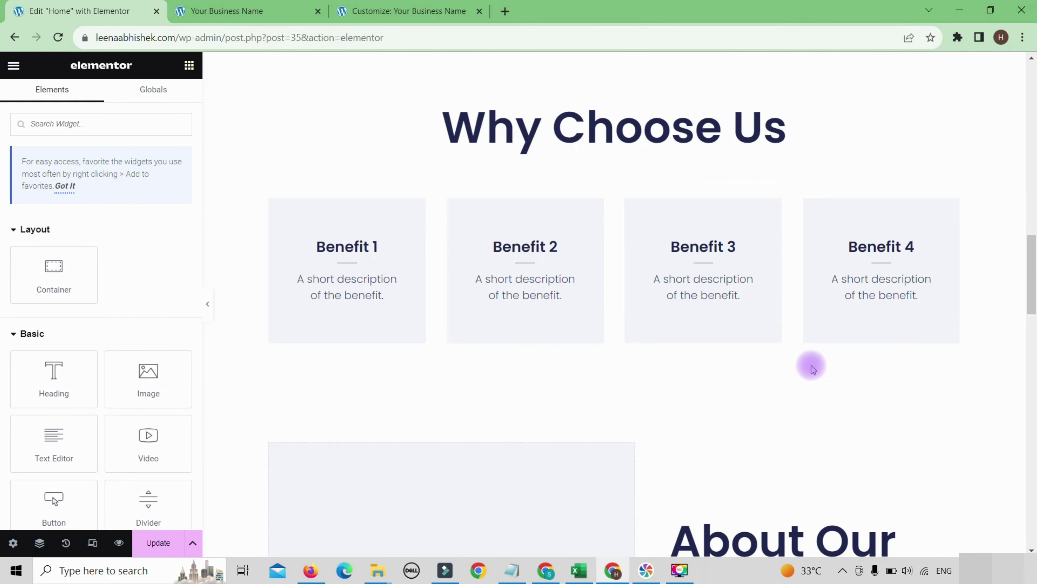
click(913, 414)
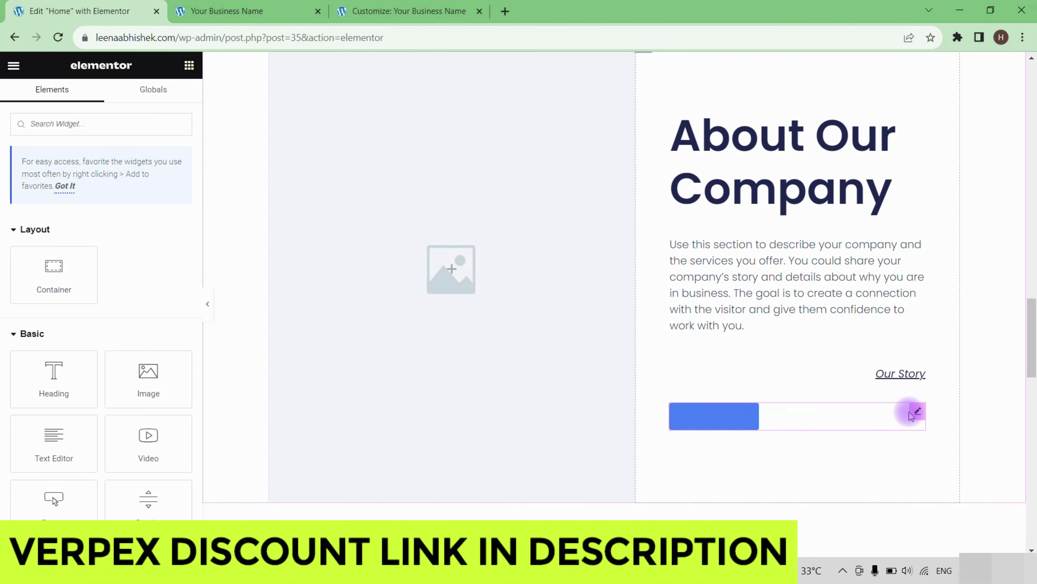
right_click(919, 413)
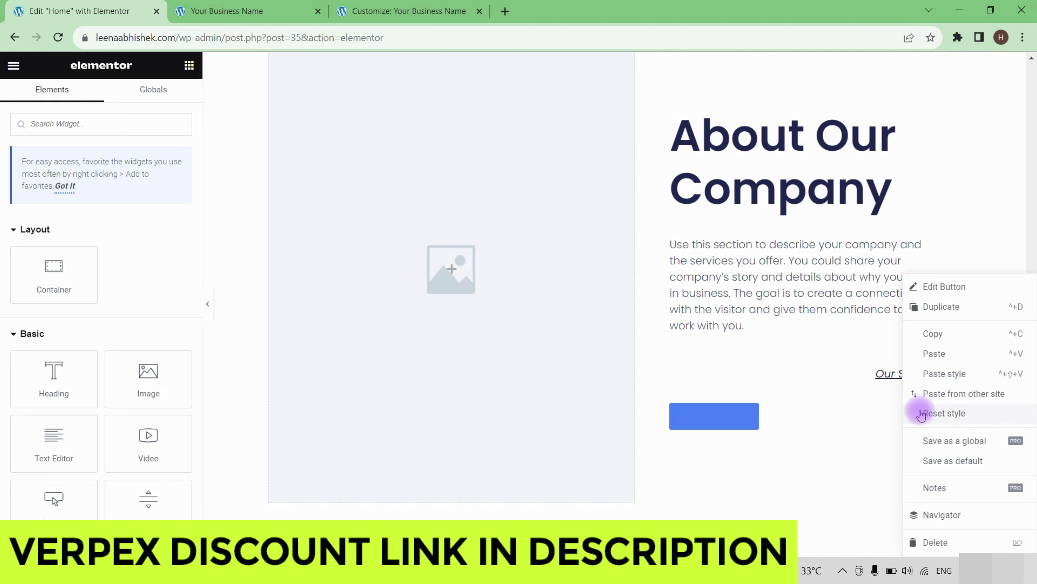
click(951, 374)
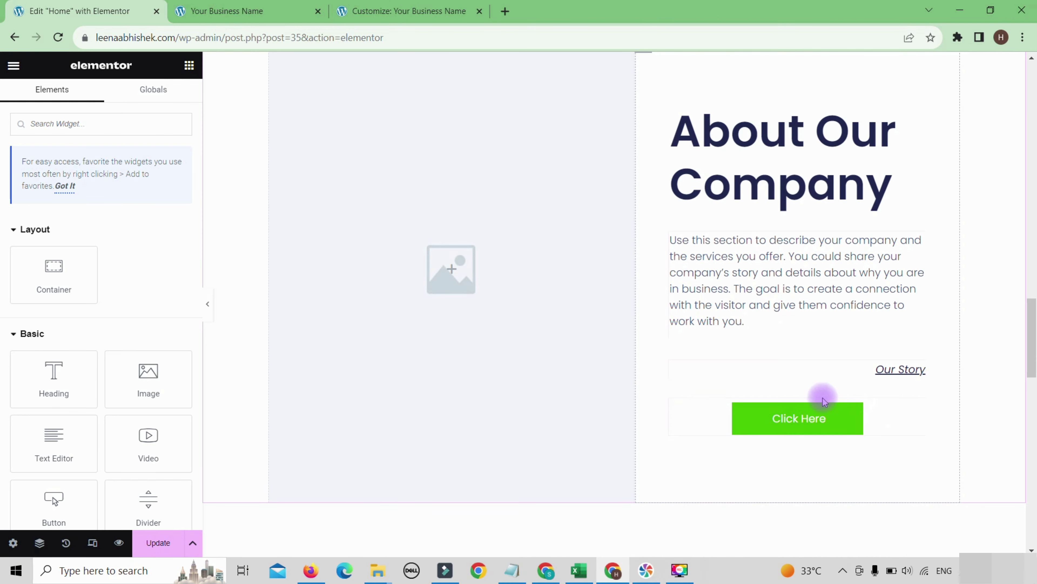
scroll(767, 296, down, 10)
scroll(703, 315, up, 2)
scroll(653, 294, up, 2)
scroll(761, 364, down, 15)
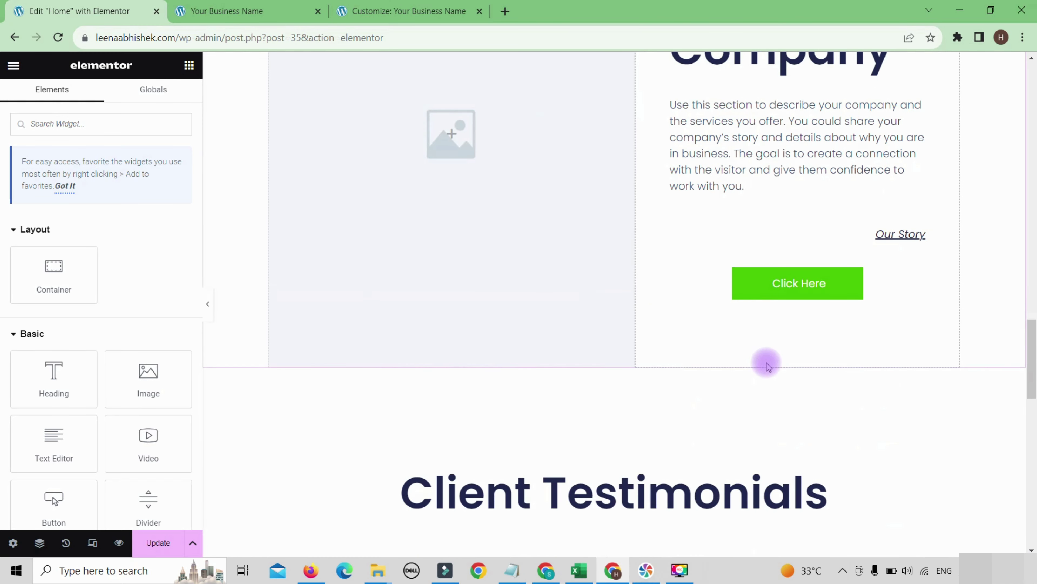
scroll(833, 332, up, 3)
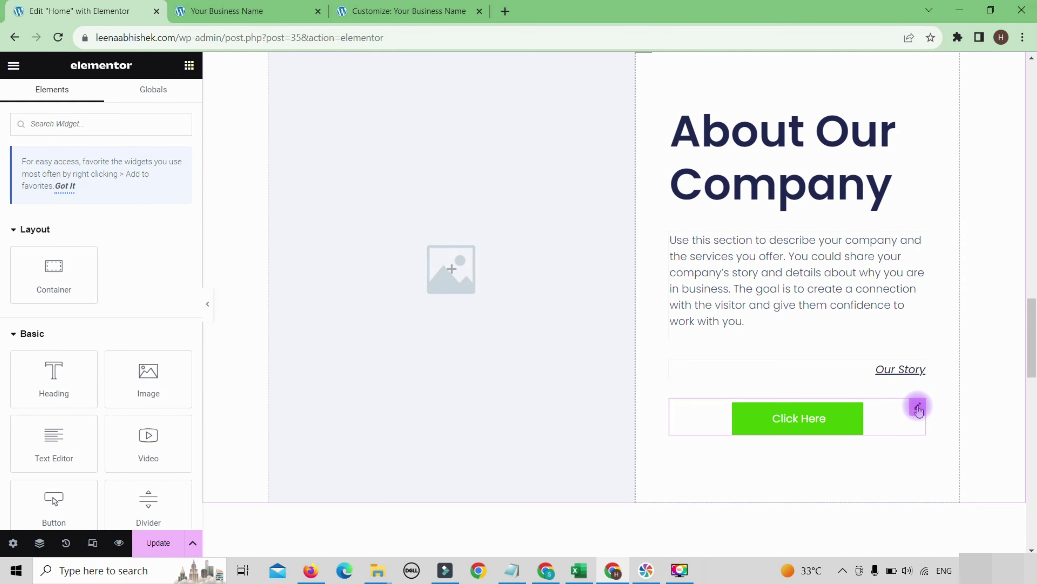
- Left-align the green Click Here button, relabel it 'About Us' and link it to the About Us page
click(917, 408)
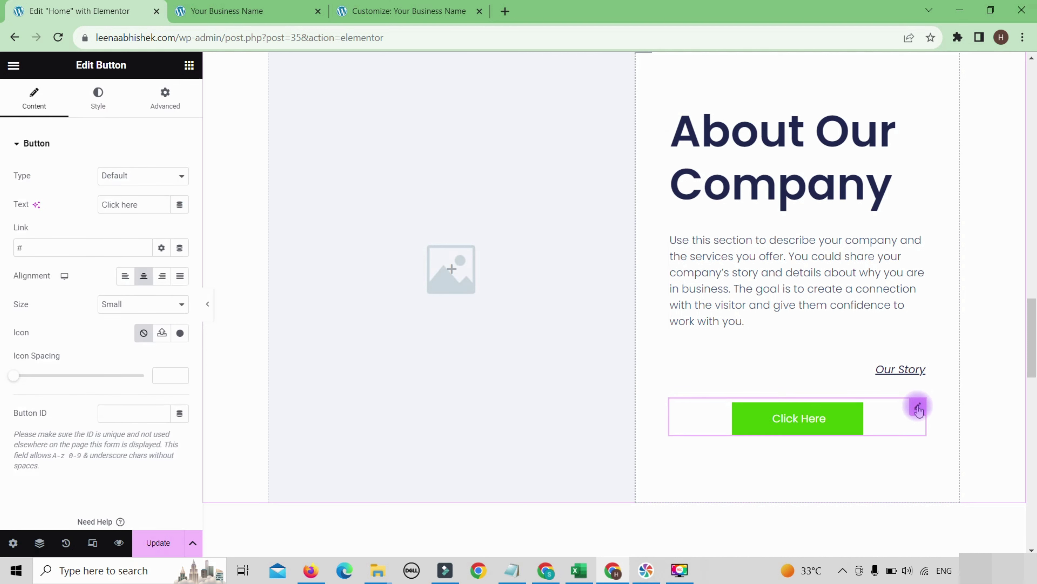
click(126, 277)
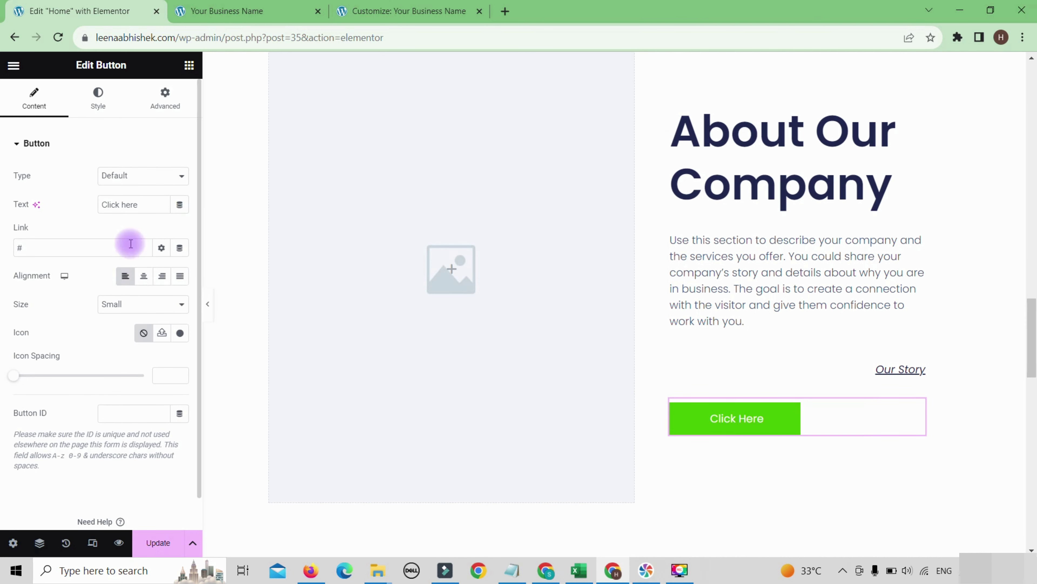
drag(142, 204, 16, 204)
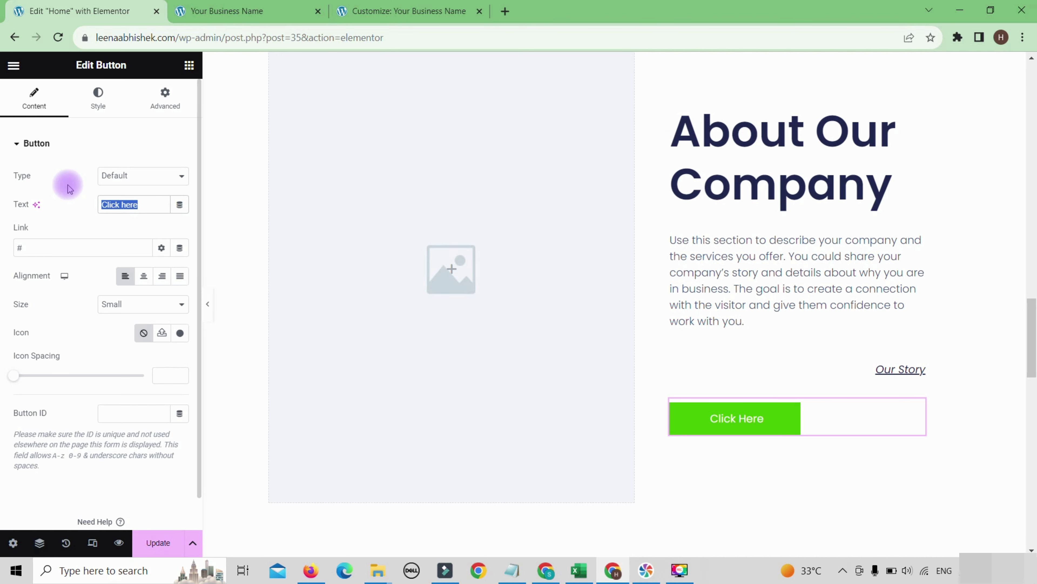
text(About Us)
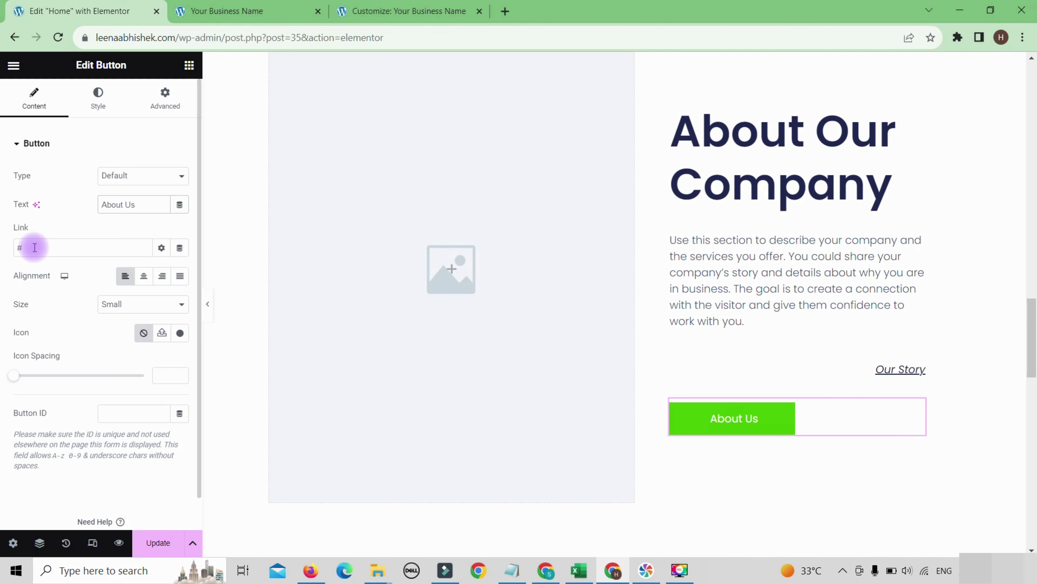
drag(18, 247, 201, 251)
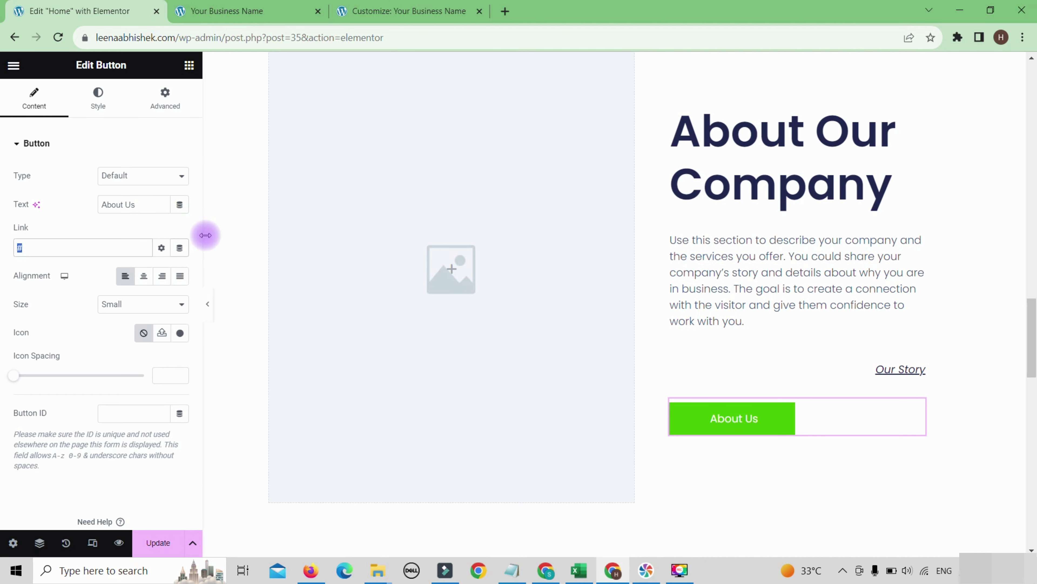
text(ab)
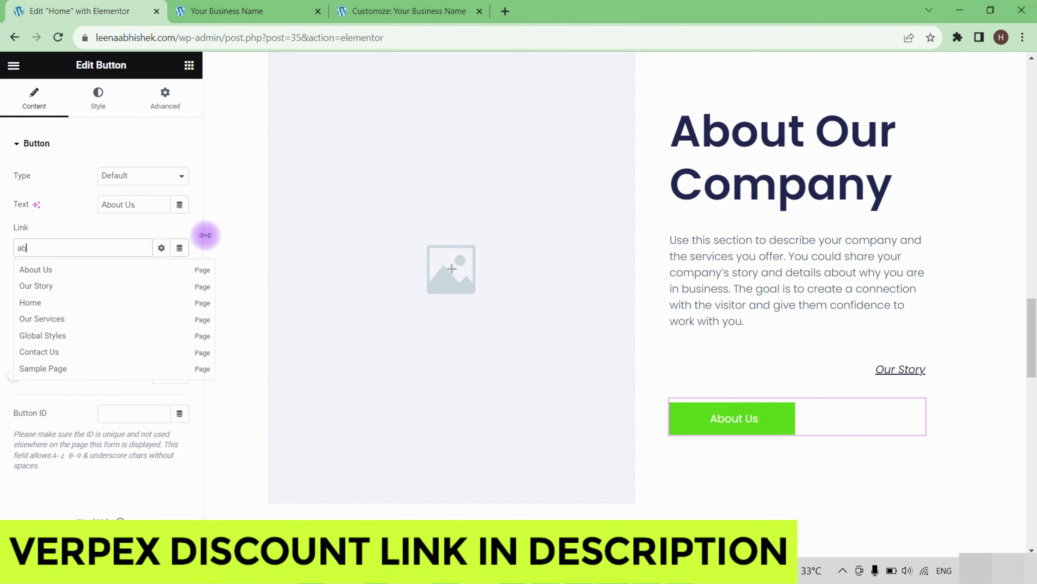
text(ou)
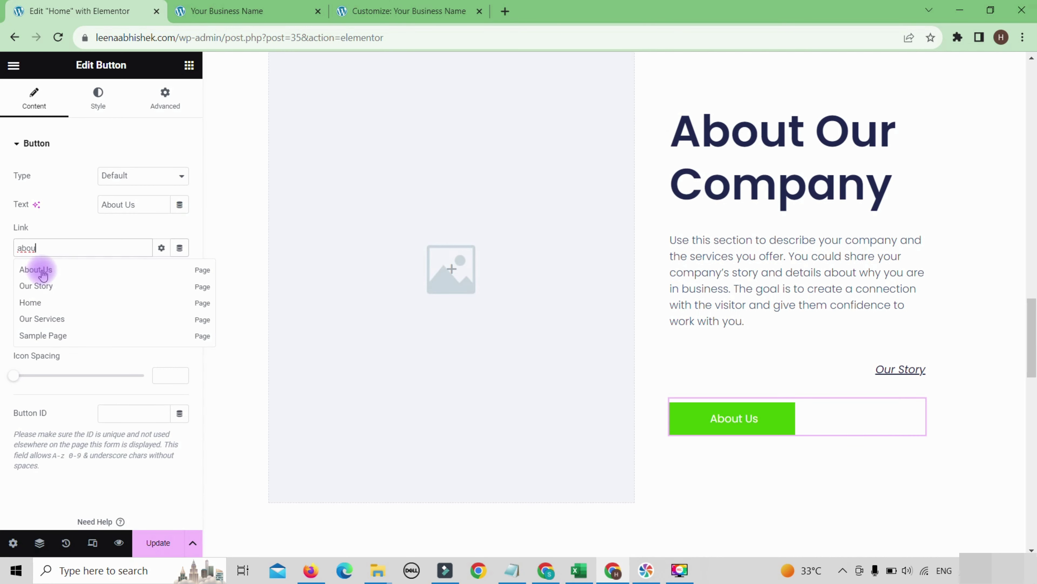
click(32, 270)
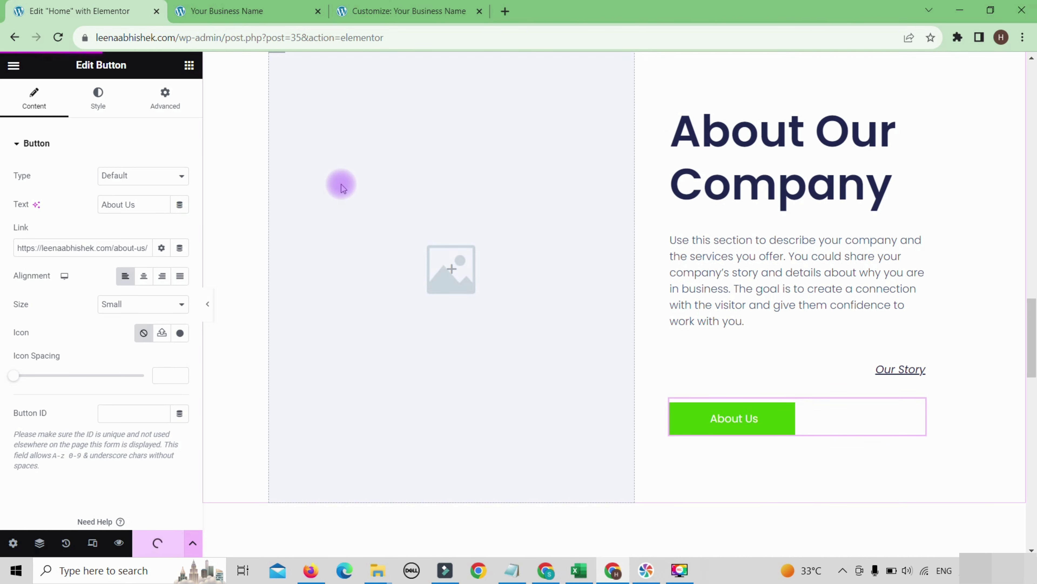
- Reload the live homepage to check the green Contact Us and About Us buttons, then return to Elementor
click(221, 5)
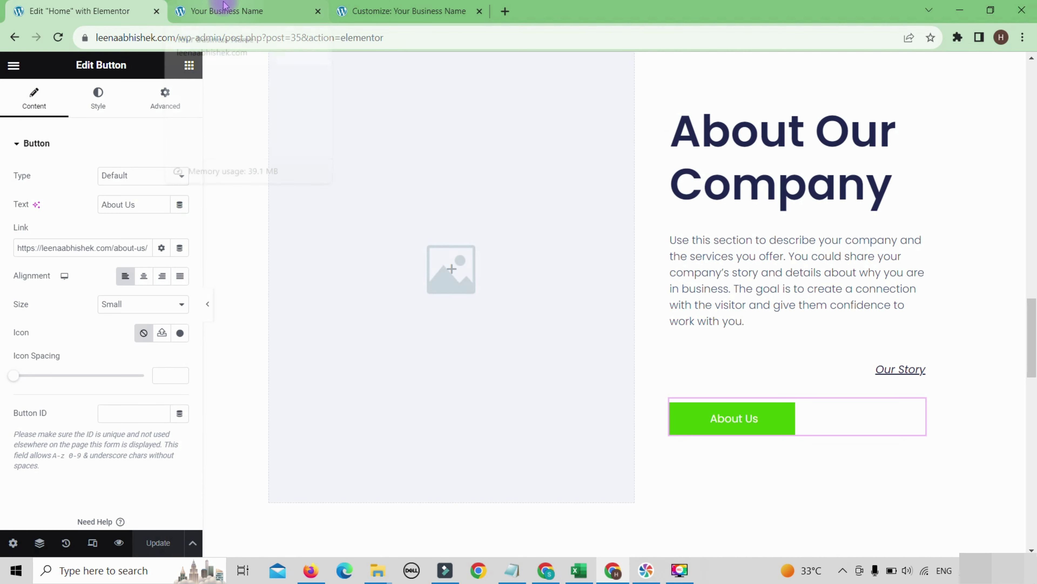
click(57, 38)
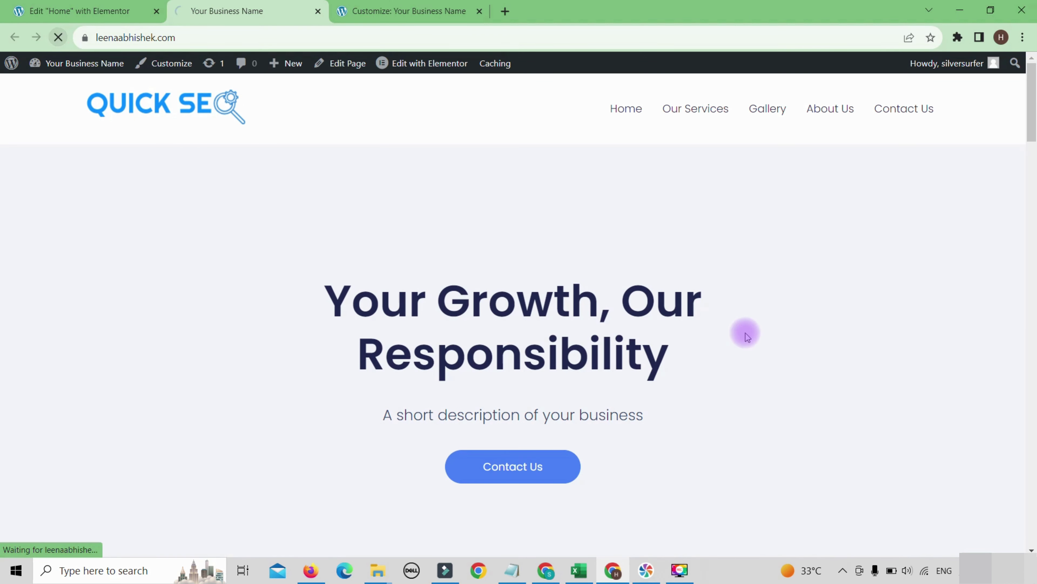
scroll(743, 331, down, 15)
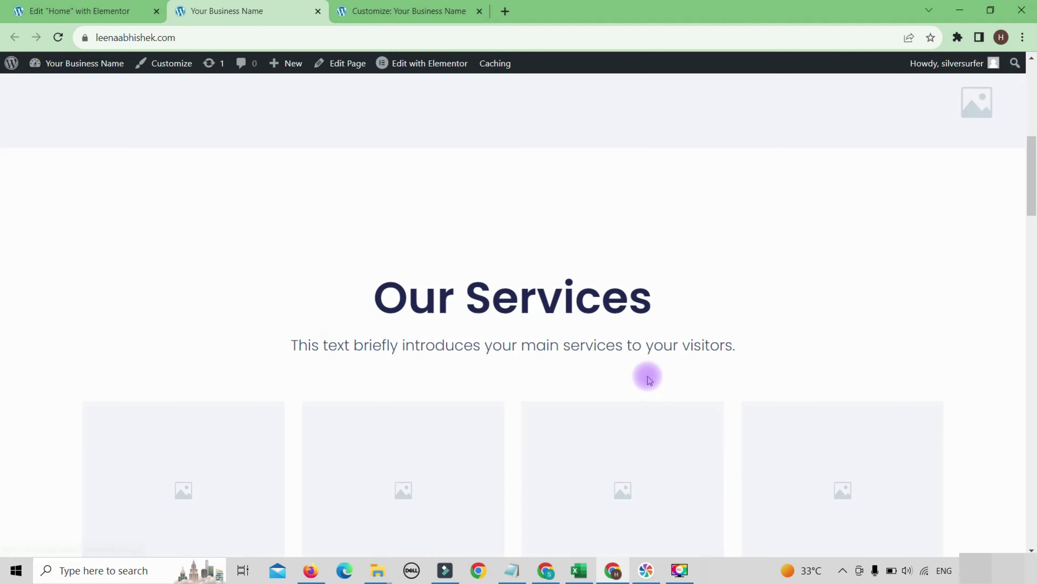
scroll(524, 304, down, 10)
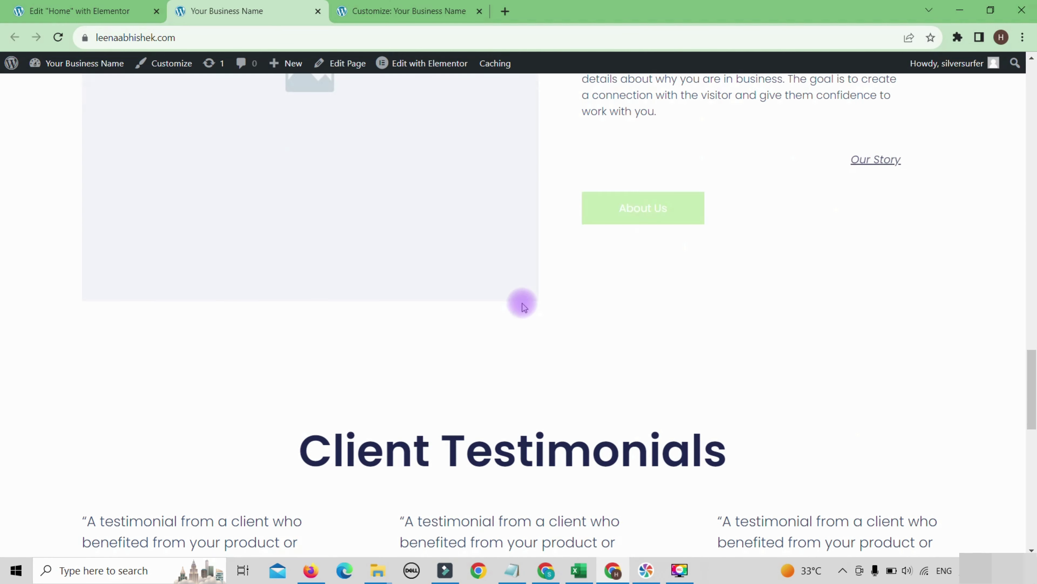
scroll(556, 341, down, 5)
scroll(555, 339, up, 20)
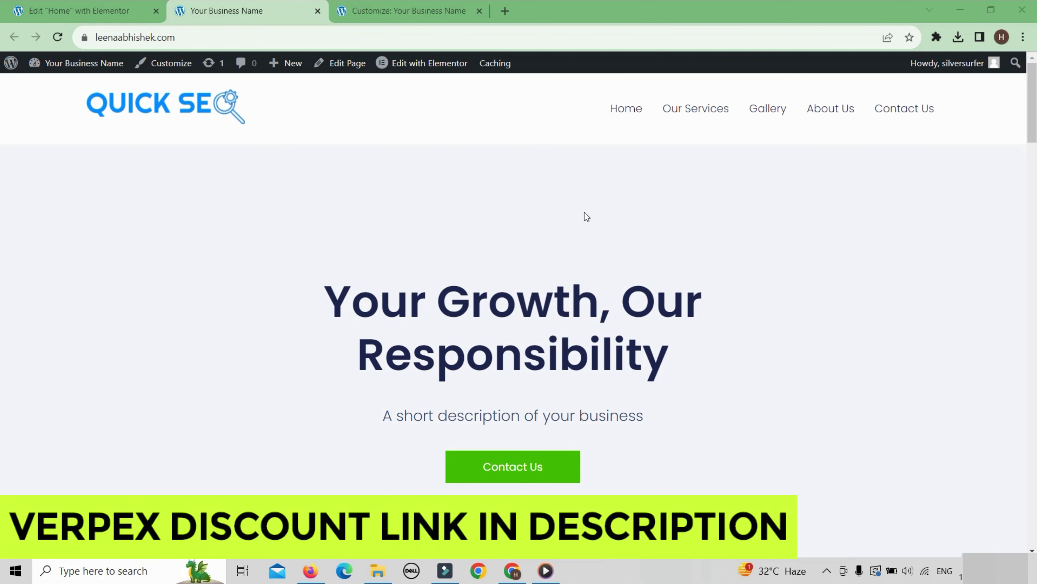
click(94, 15)
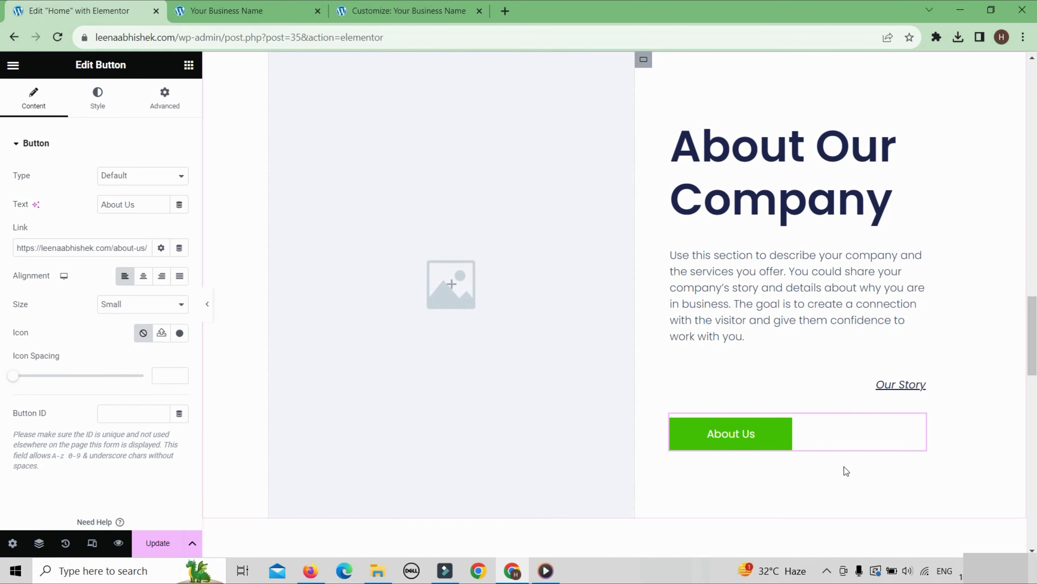
- Open Edit Container for the hero holding the 'Your Growth, Our Responsibility' heading
scroll(750, 434, up, 8)
scroll(750, 434, up, 10)
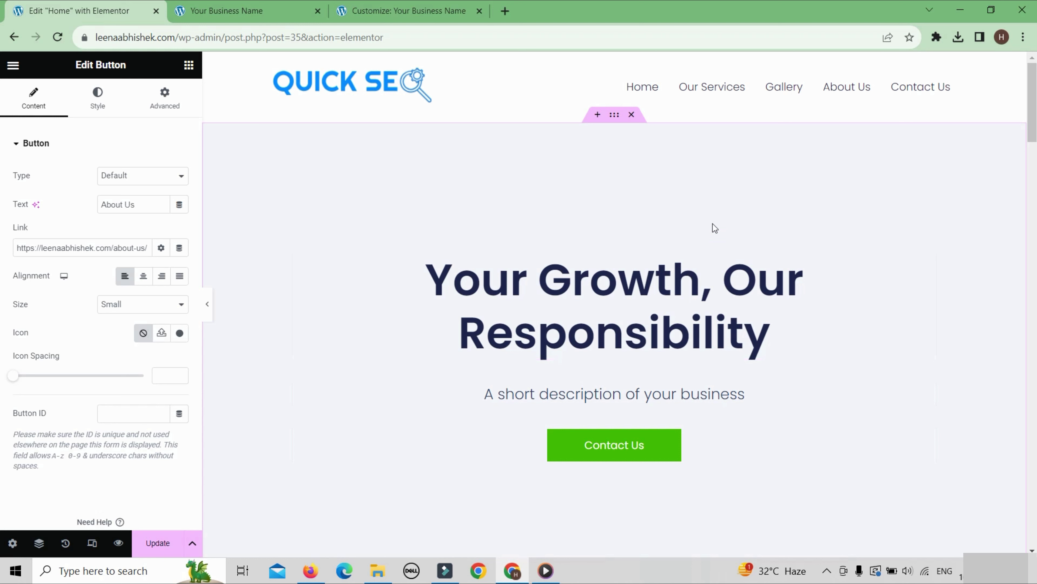
click(614, 116)
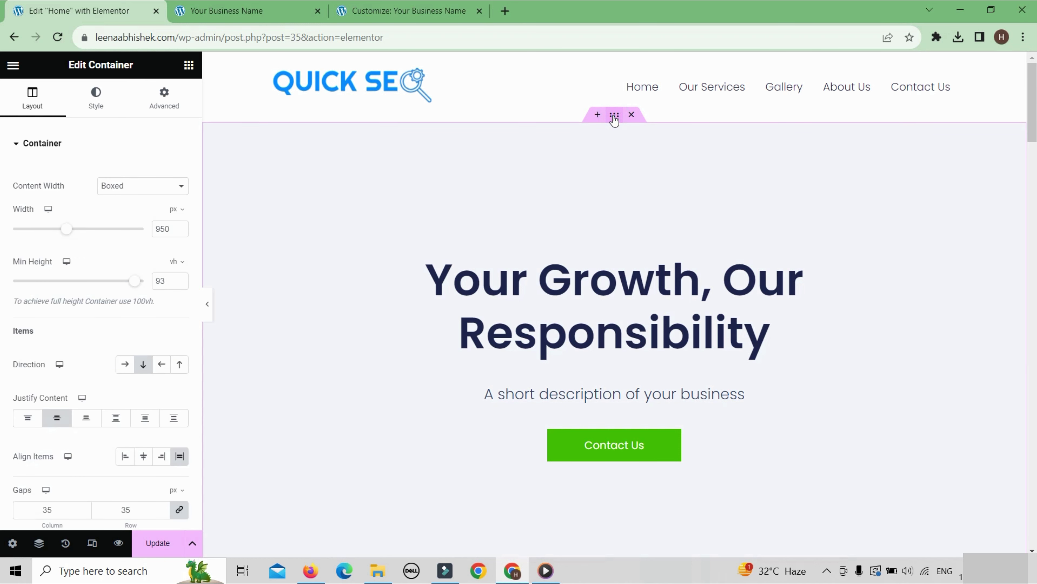
- Delete the hero's background image, briefly try a pale pink colour, then clear the colour to none
click(96, 105)
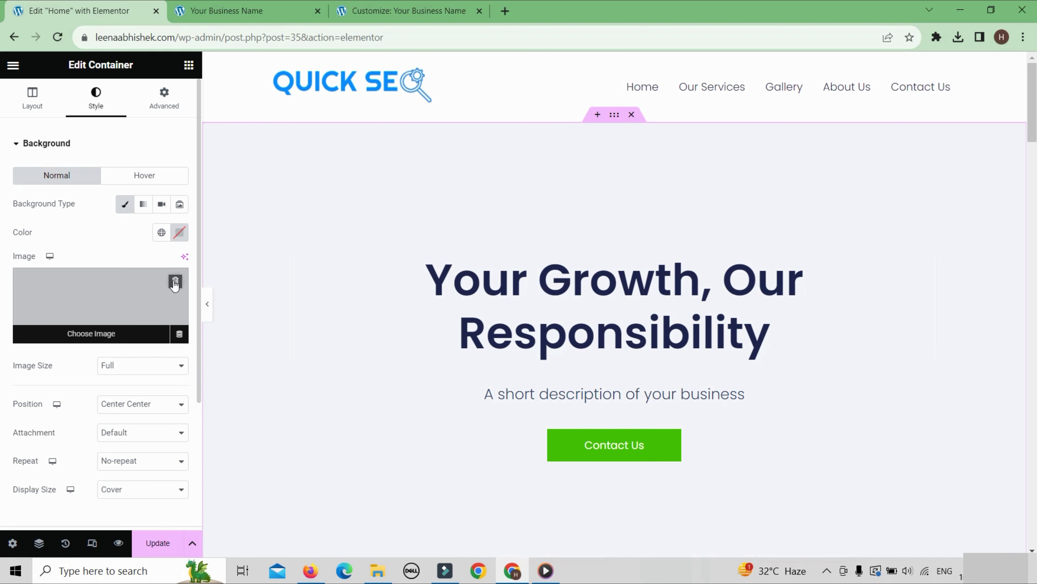
click(175, 282)
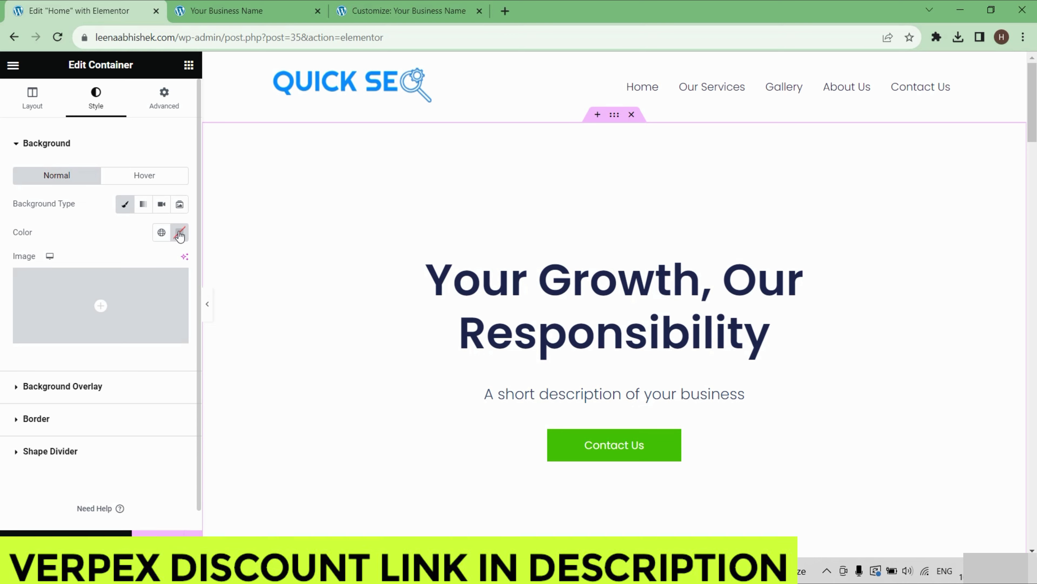
click(126, 208)
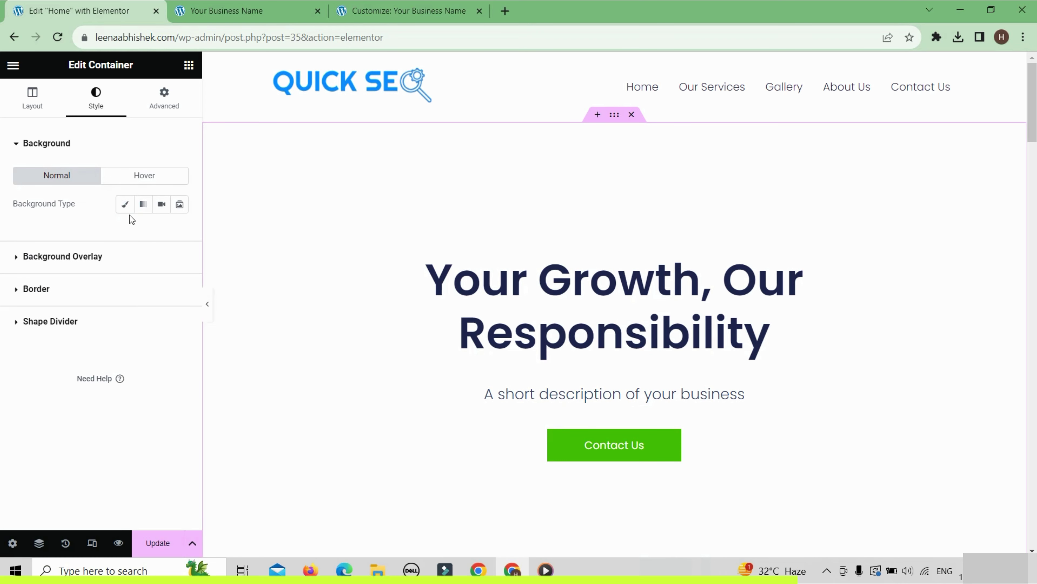
click(123, 212)
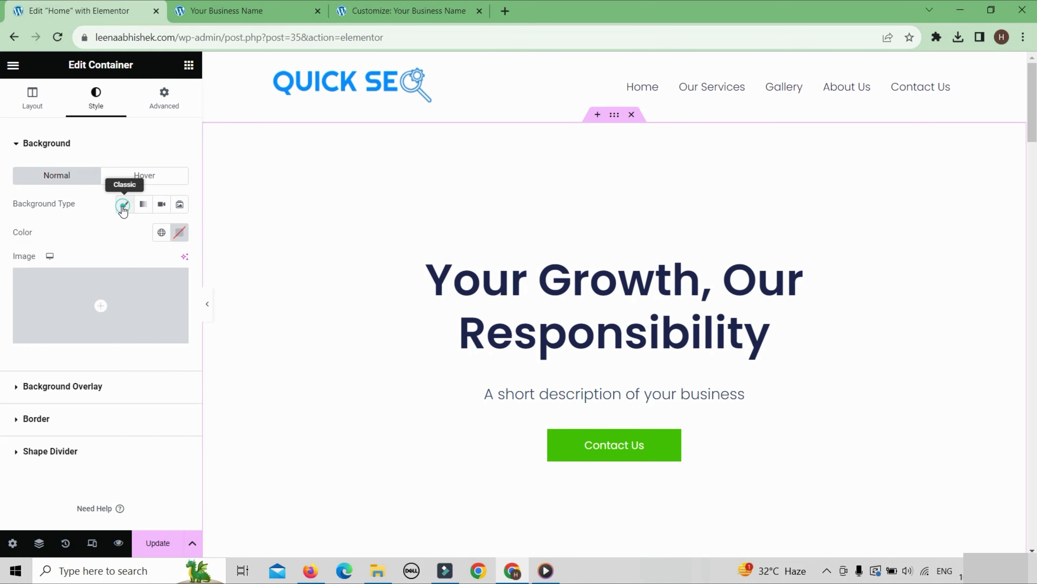
click(180, 233)
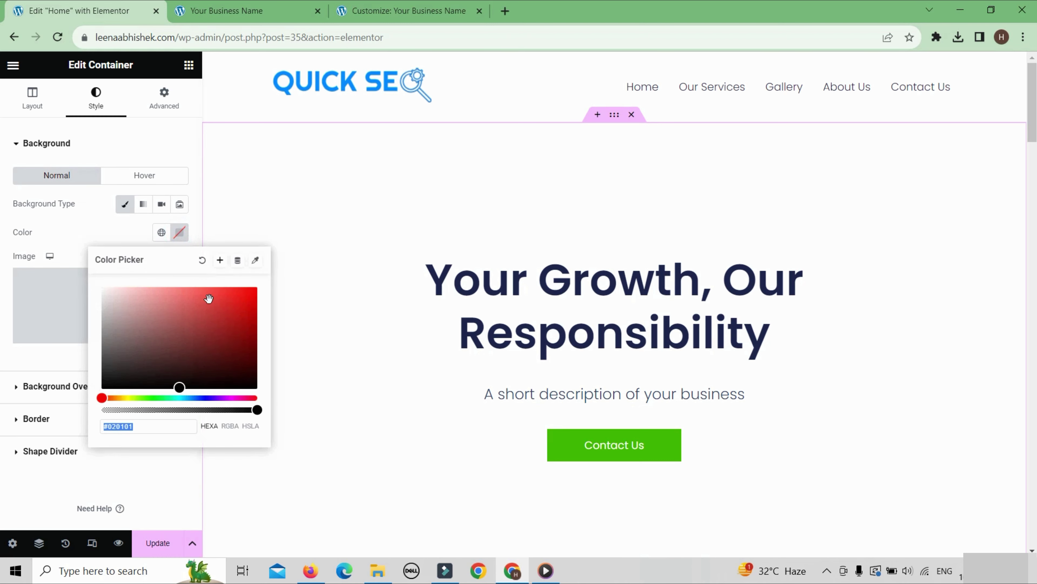
click(163, 292)
drag(162, 293, 256, 346)
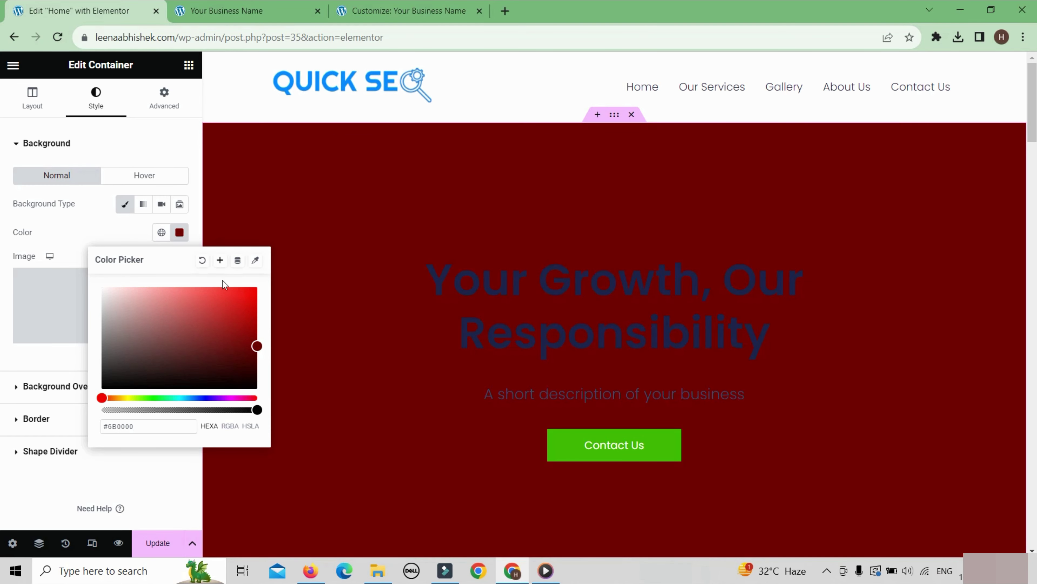
click(203, 262)
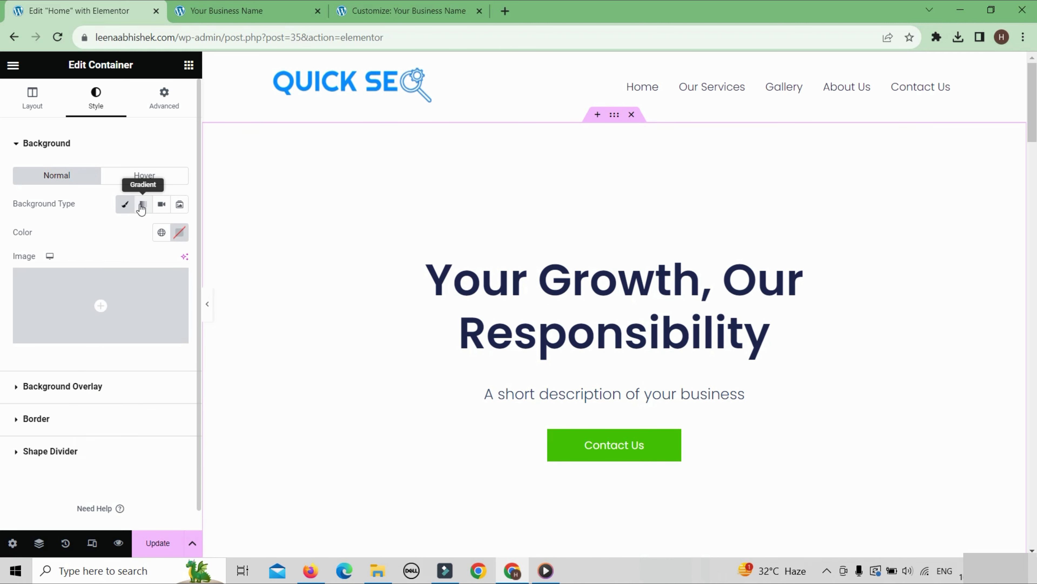
- Switch the hero background to a gradient from bright red to dark maroon
click(142, 207)
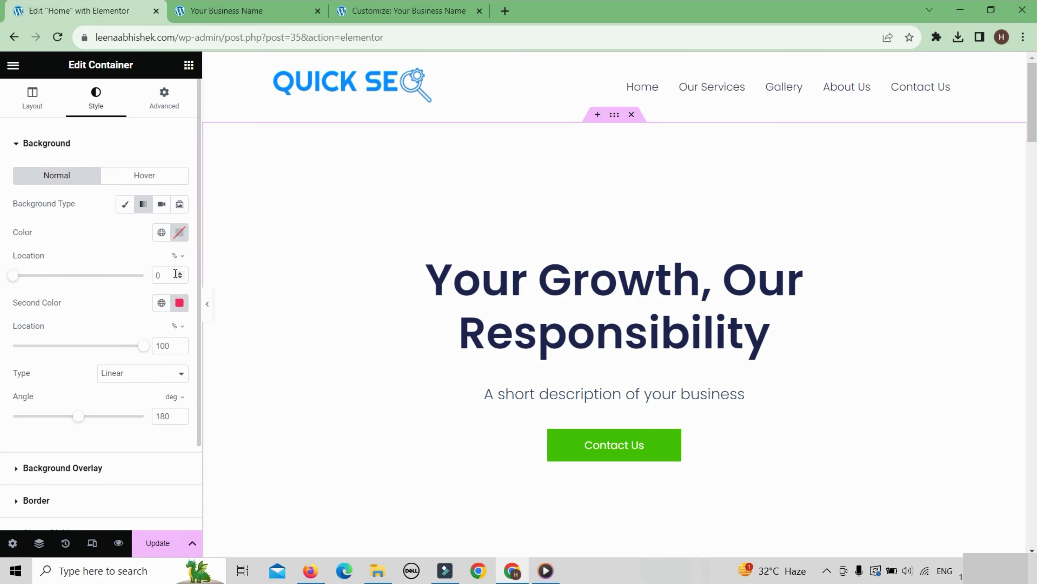
click(180, 234)
drag(229, 312, 199, 272)
click(132, 234)
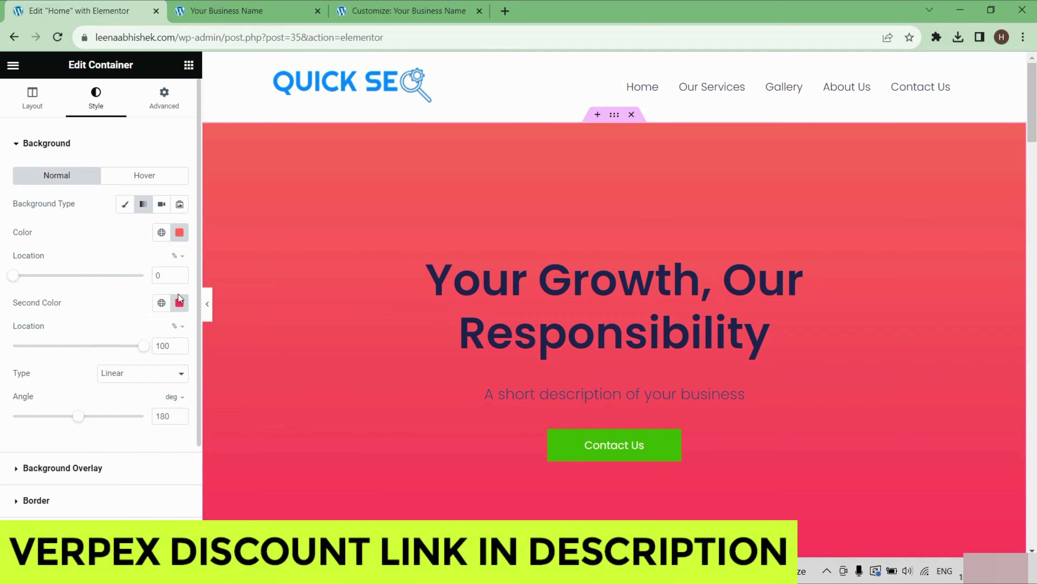
click(180, 302)
drag(238, 418, 256, 432)
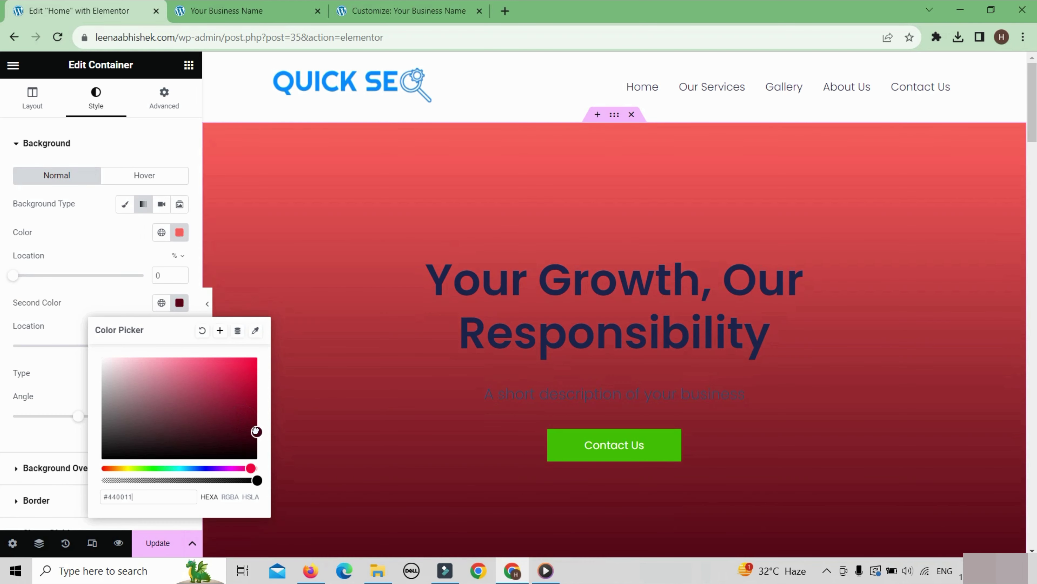
click(147, 243)
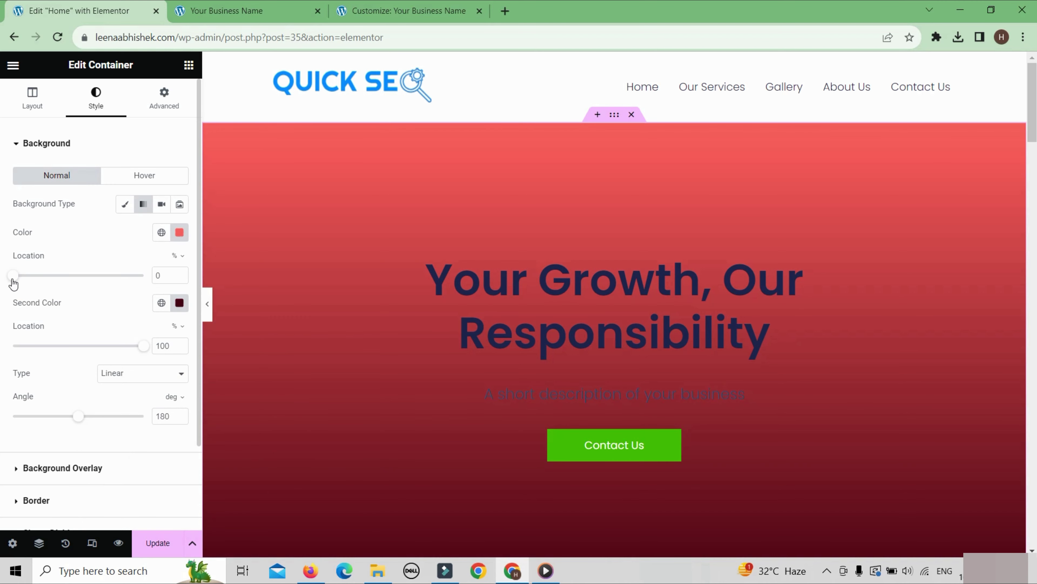
- Extend the red stop, tilt the angle, and make the gradient radial at Center Center
drag(16, 280, 72, 282)
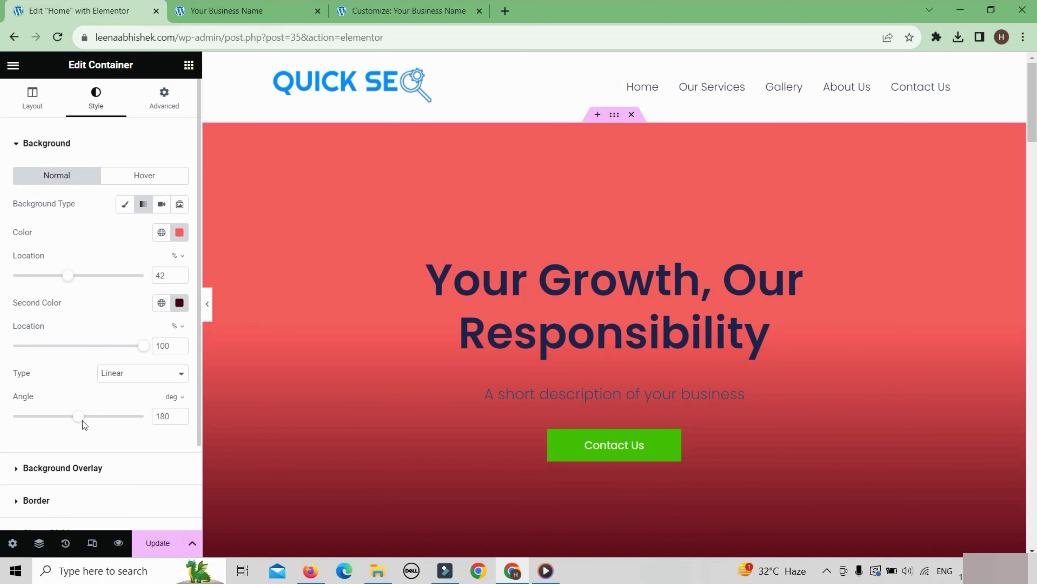
drag(78, 420, 104, 417)
click(142, 376)
click(118, 398)
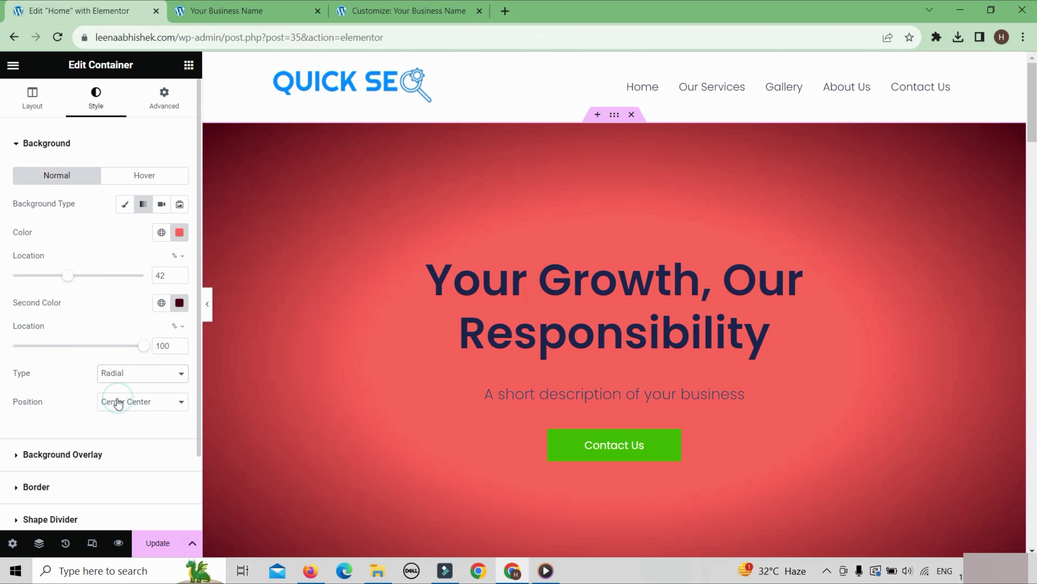
click(155, 409)
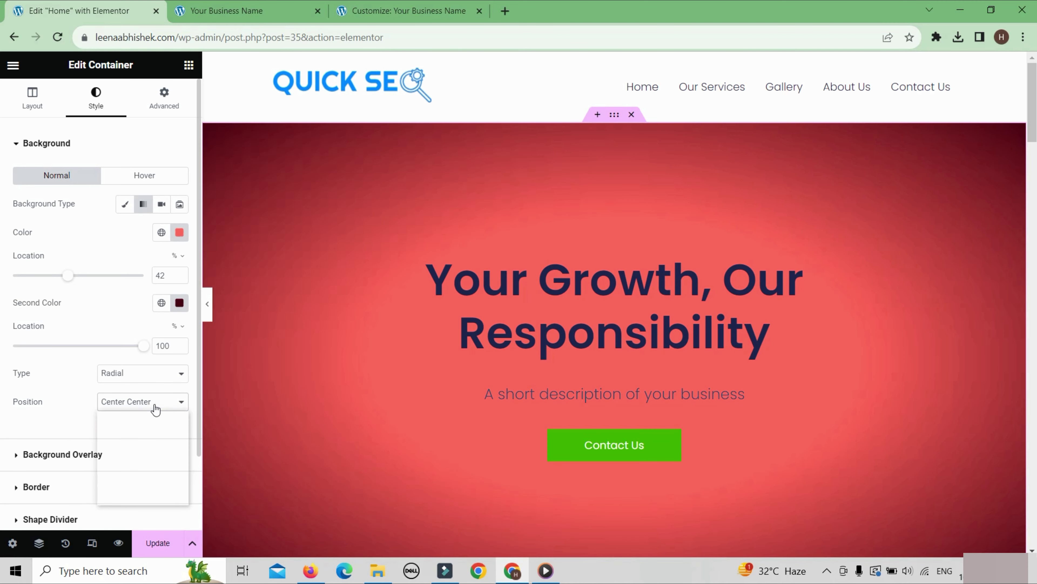
click(142, 401)
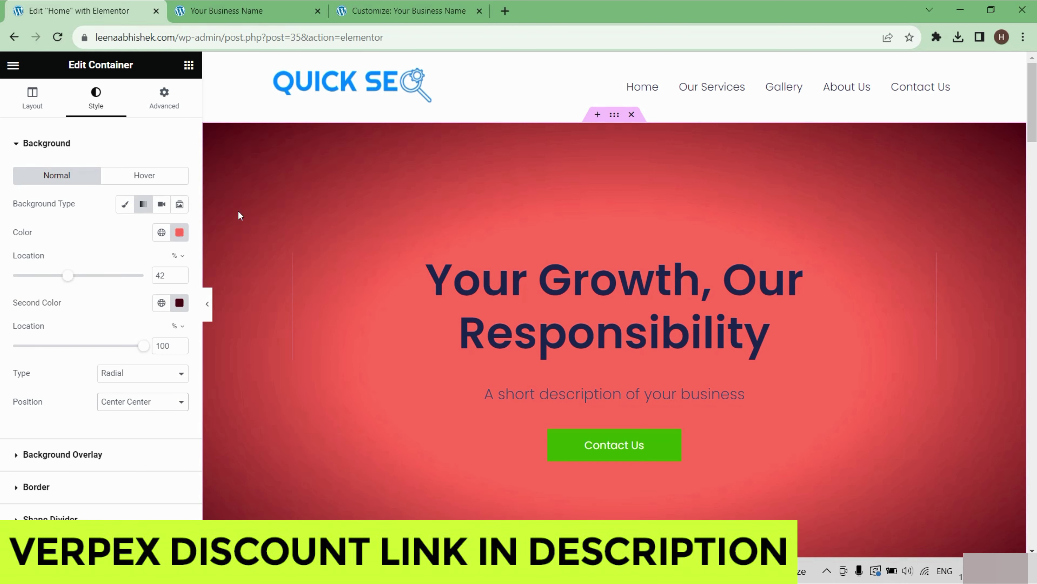
click(161, 205)
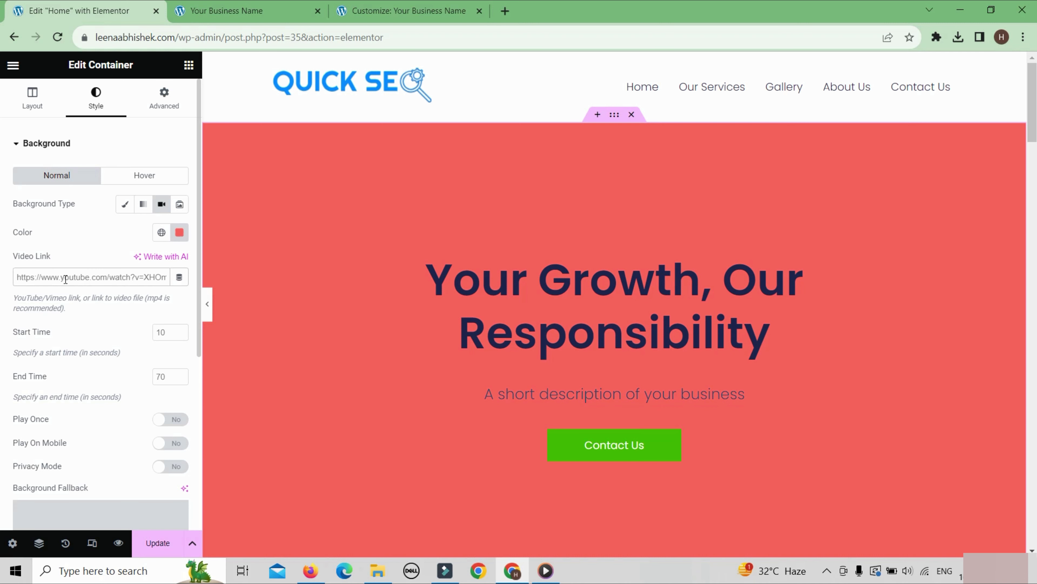
- Try a Slideshow background, return to Classic and clear the red background colour
click(179, 205)
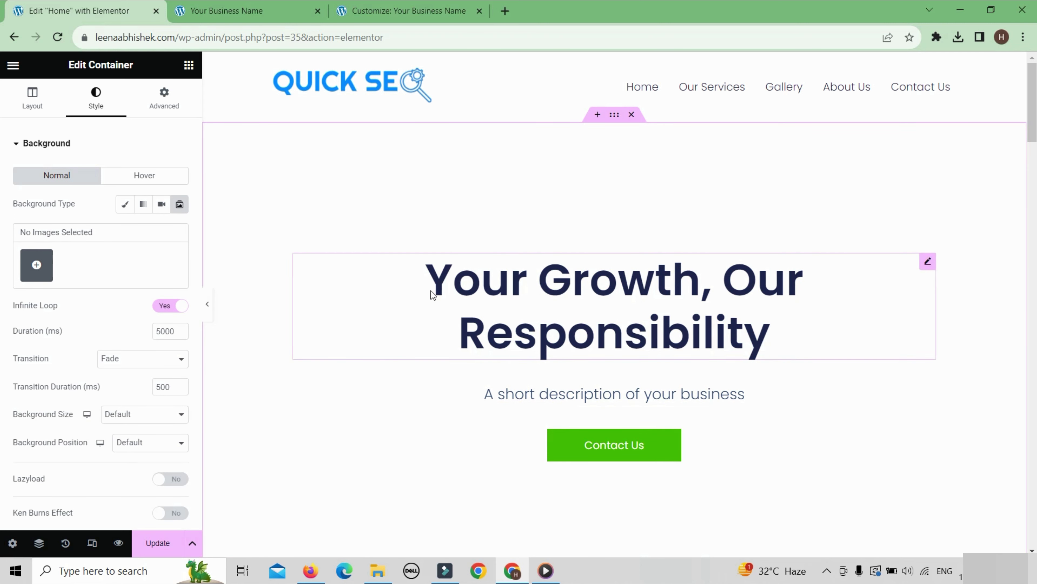
click(123, 205)
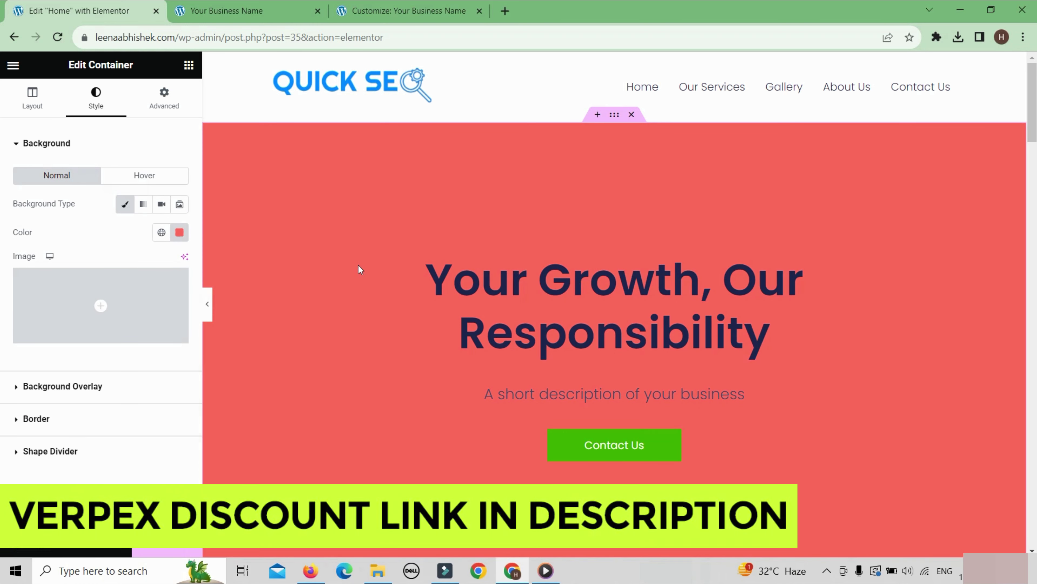
click(179, 233)
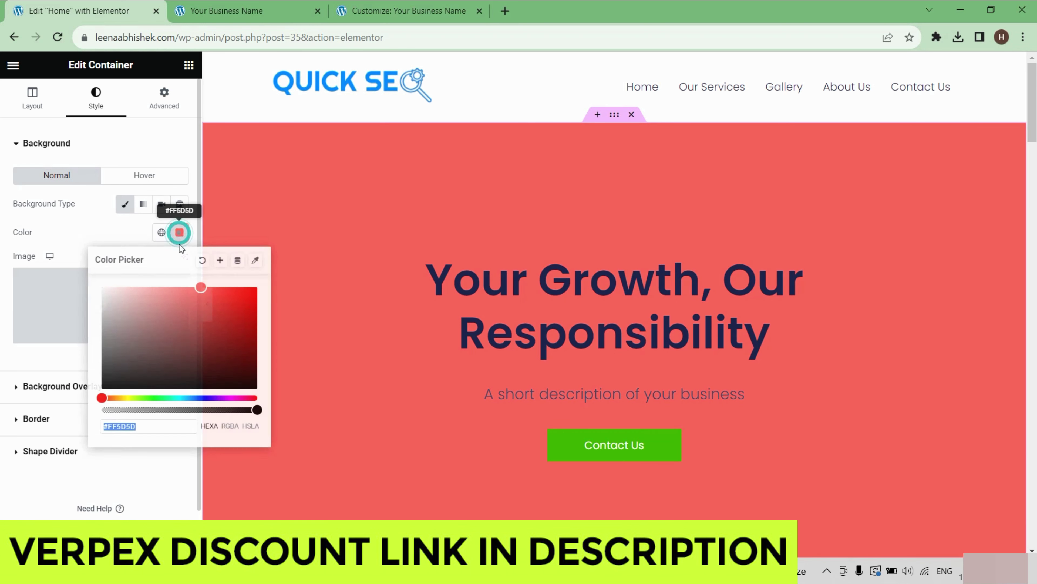
click(202, 261)
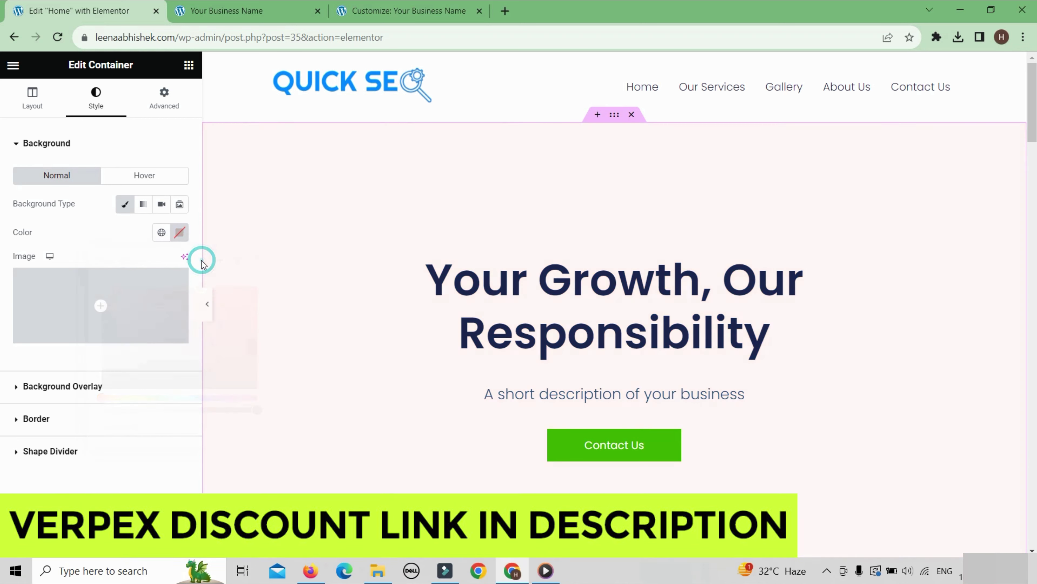
- Upload the people-8080339 team photo, set it as the hero background image, and hide the panel to preview
click(109, 335)
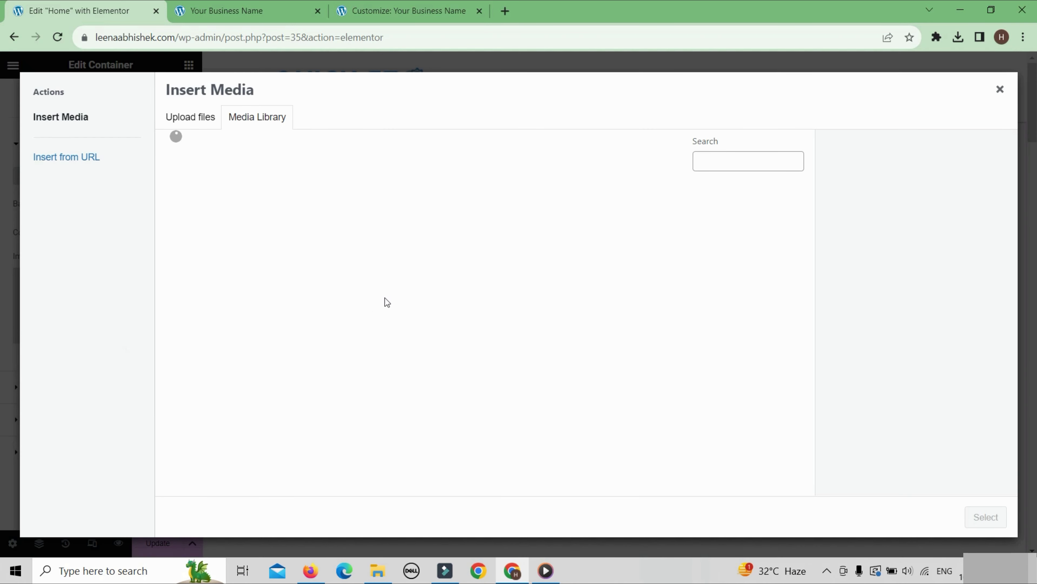
click(202, 122)
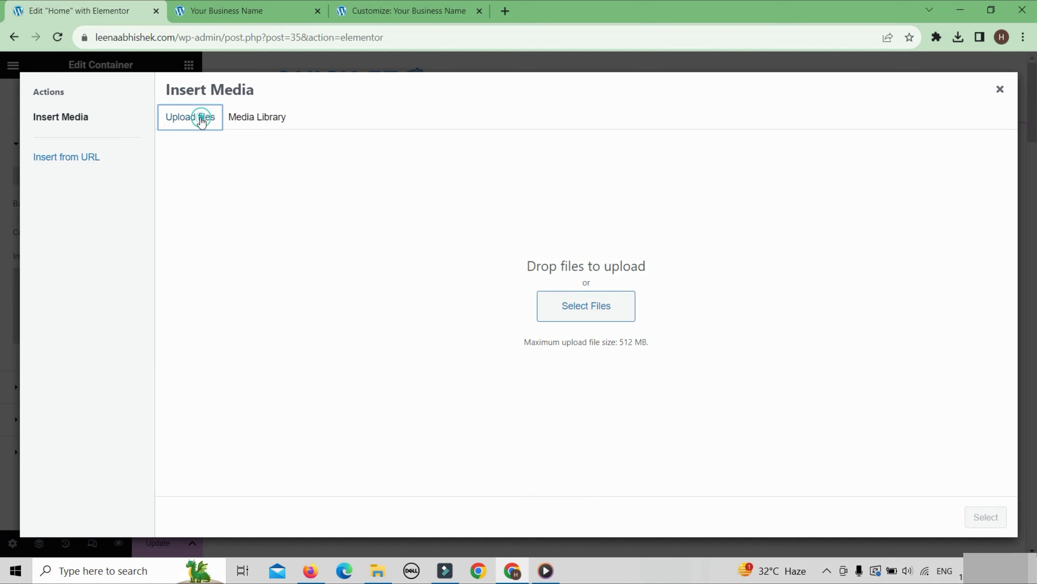
click(382, 579)
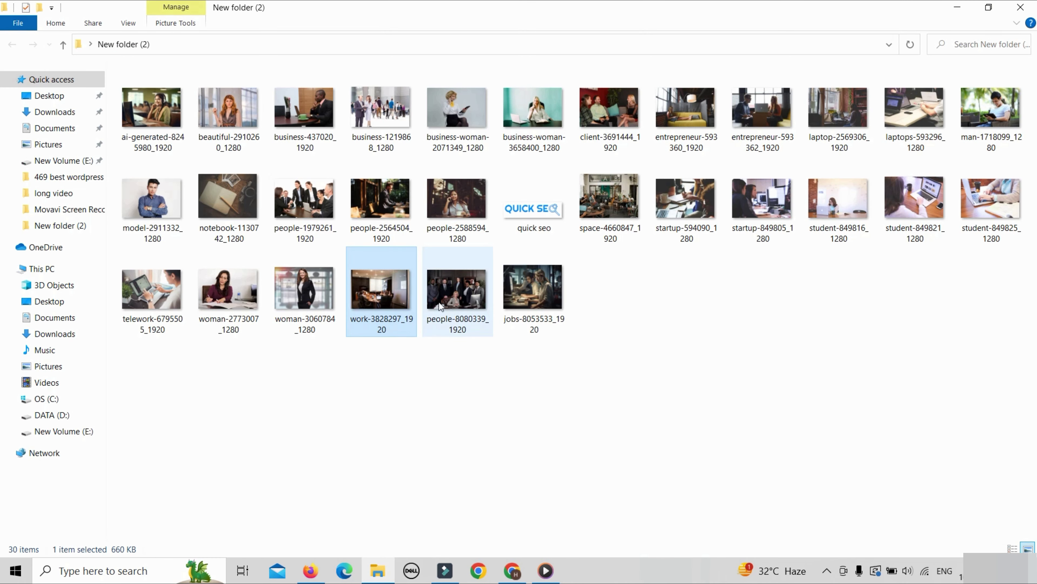
drag(453, 304, 558, 322)
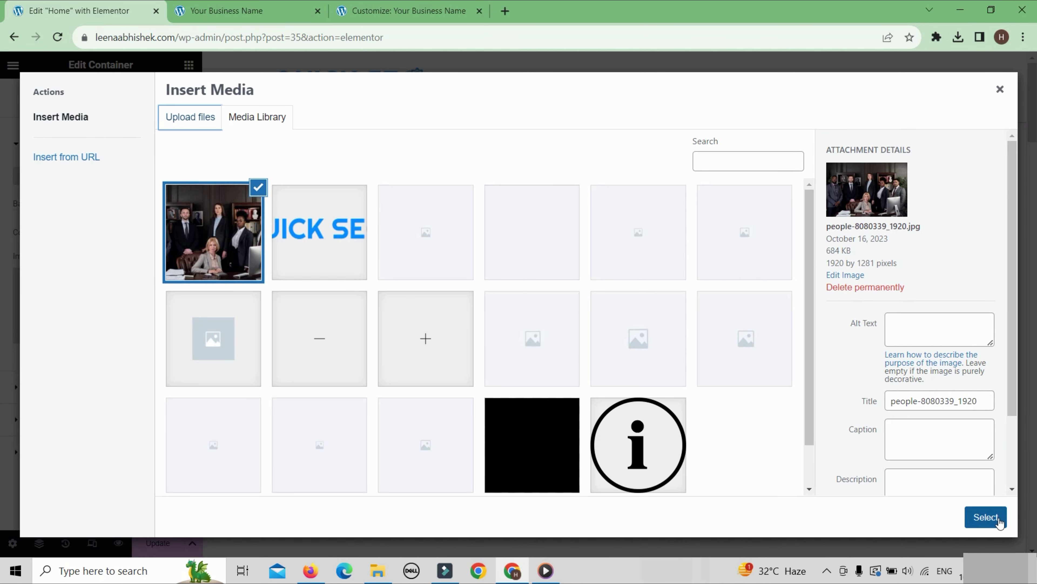
click(996, 519)
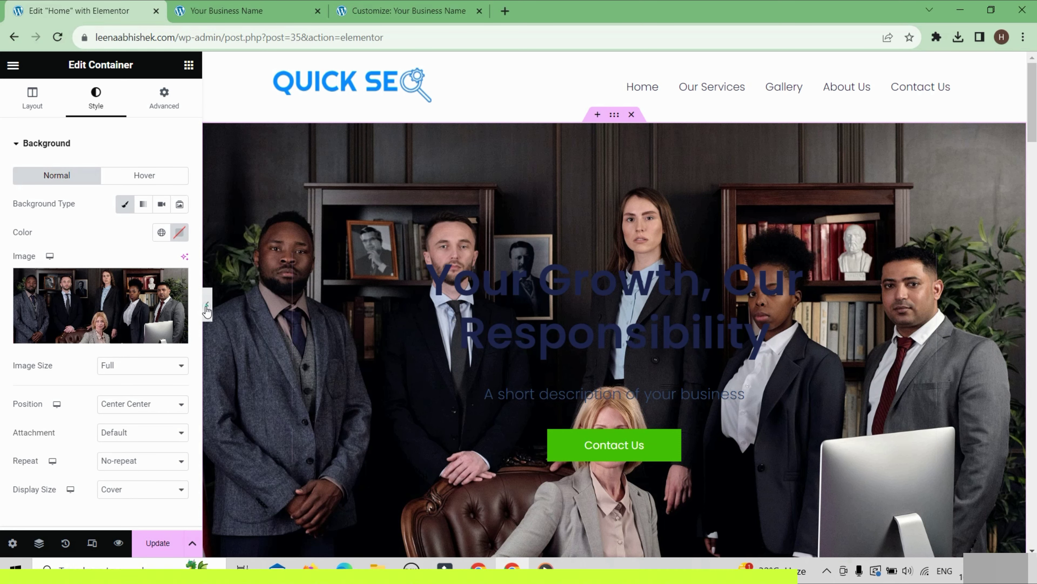
click(207, 303)
- Try Center Left, Top Right and Bottom Right positions for the team-photo background
scroll(628, 327, down, 3)
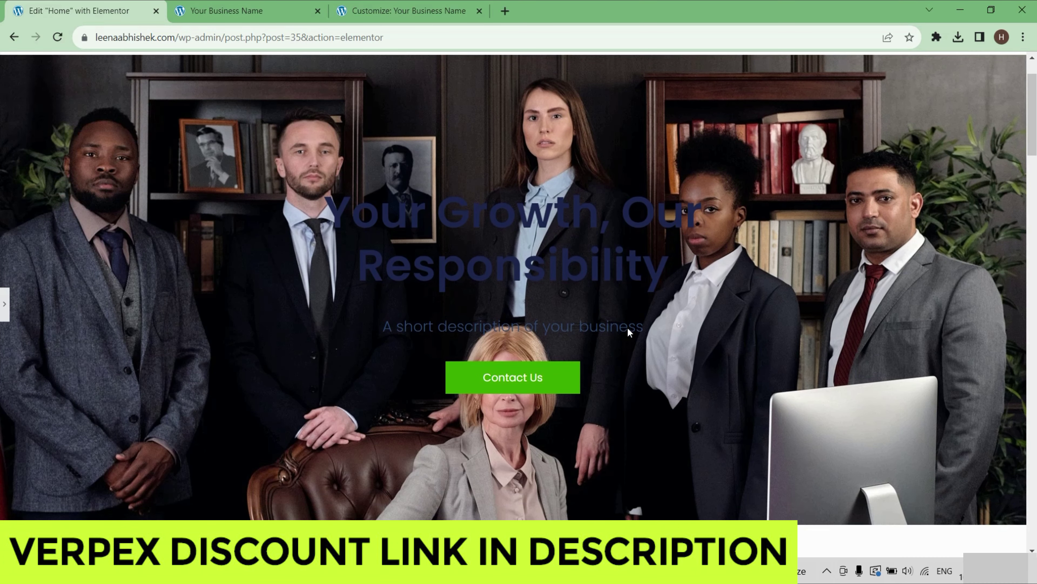
scroll(628, 332, up, 5)
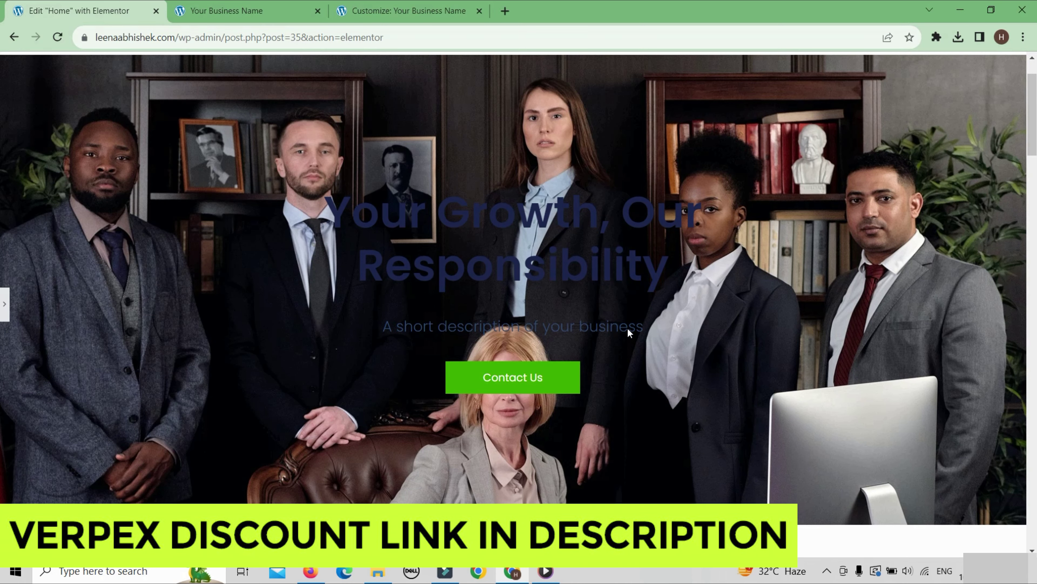
scroll(628, 332, down, 2)
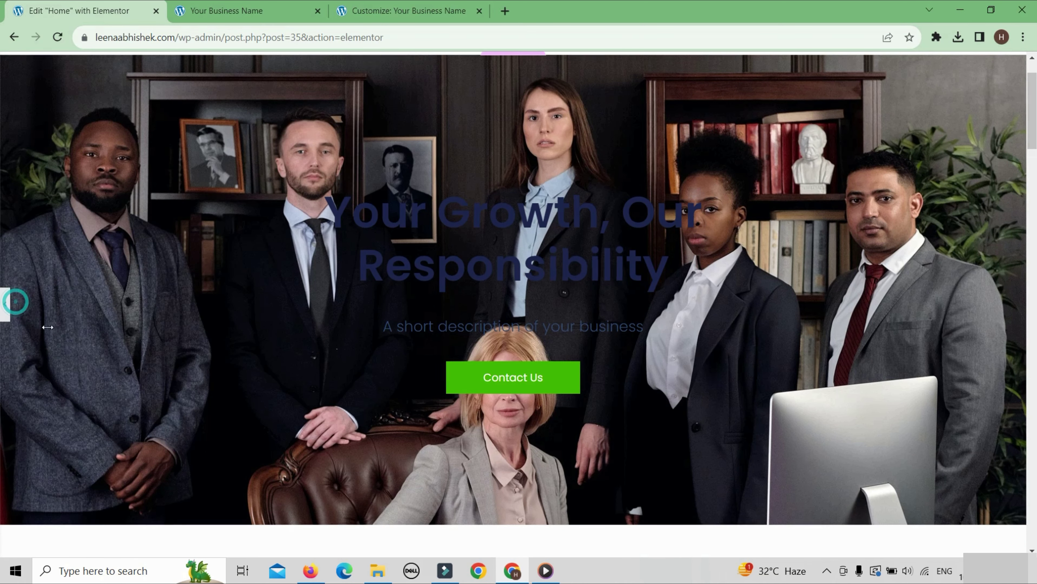
click(4, 304)
click(146, 405)
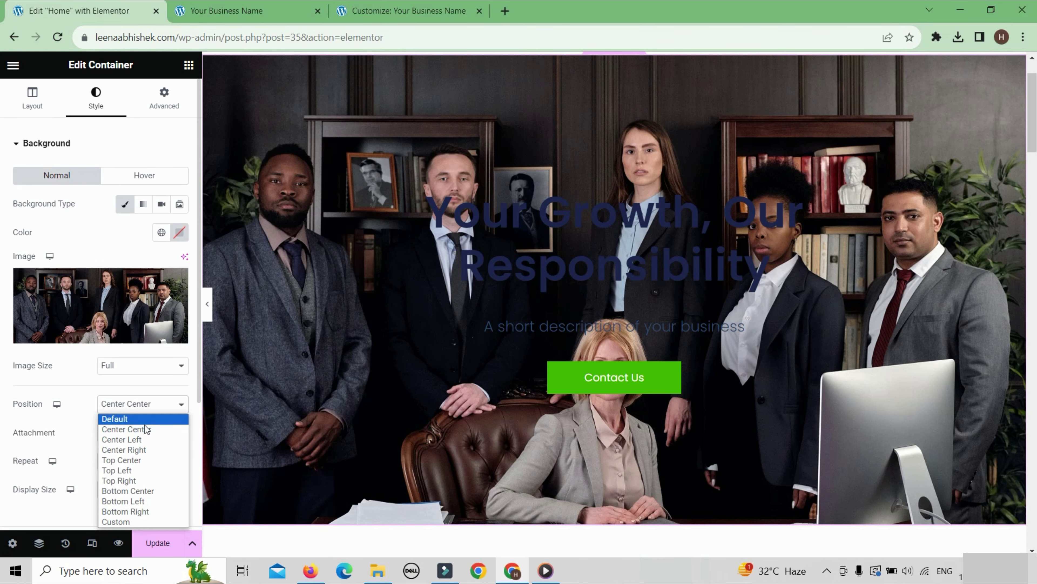
click(138, 439)
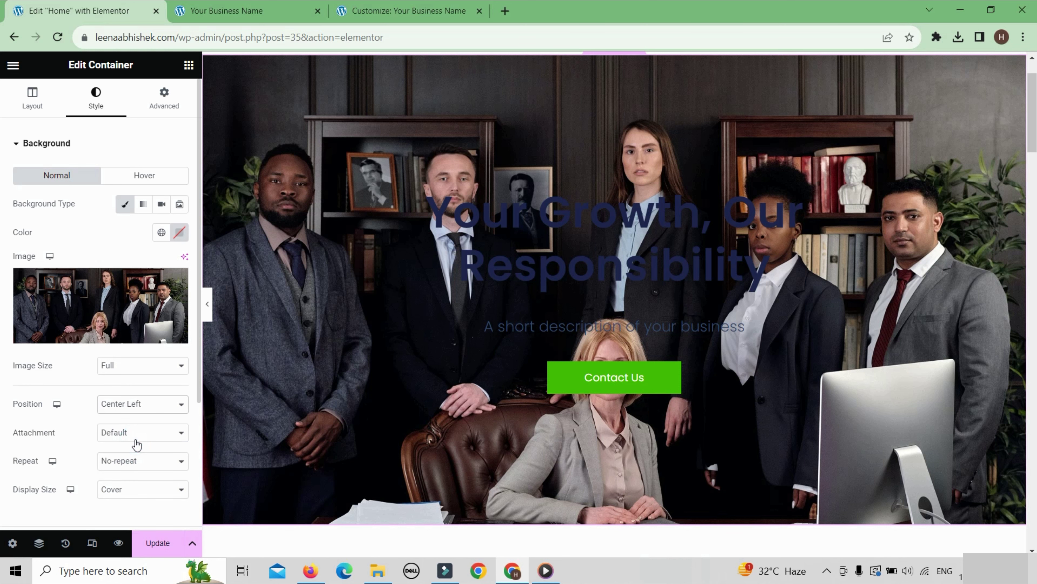
click(151, 412)
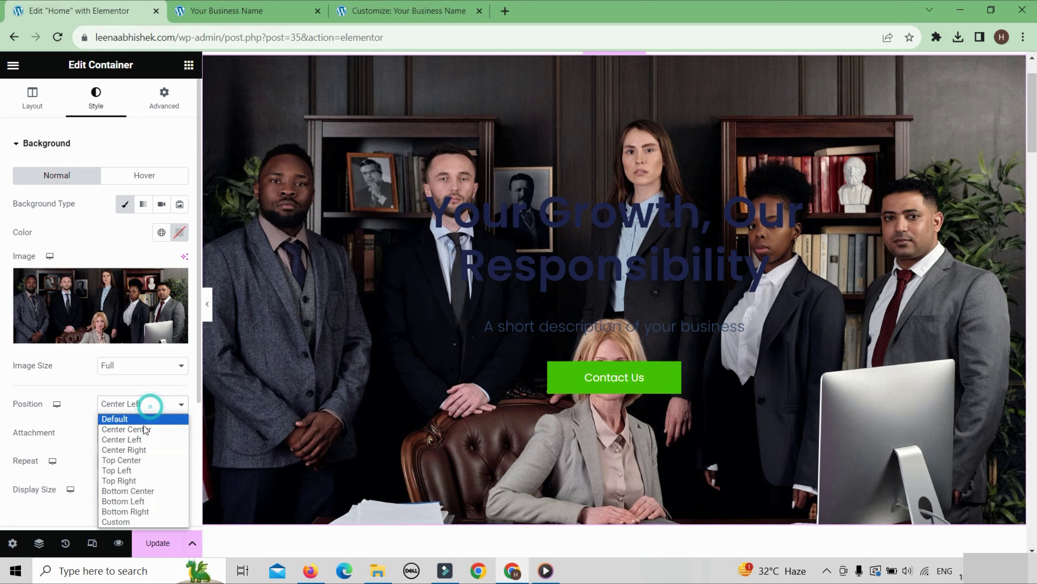
click(123, 480)
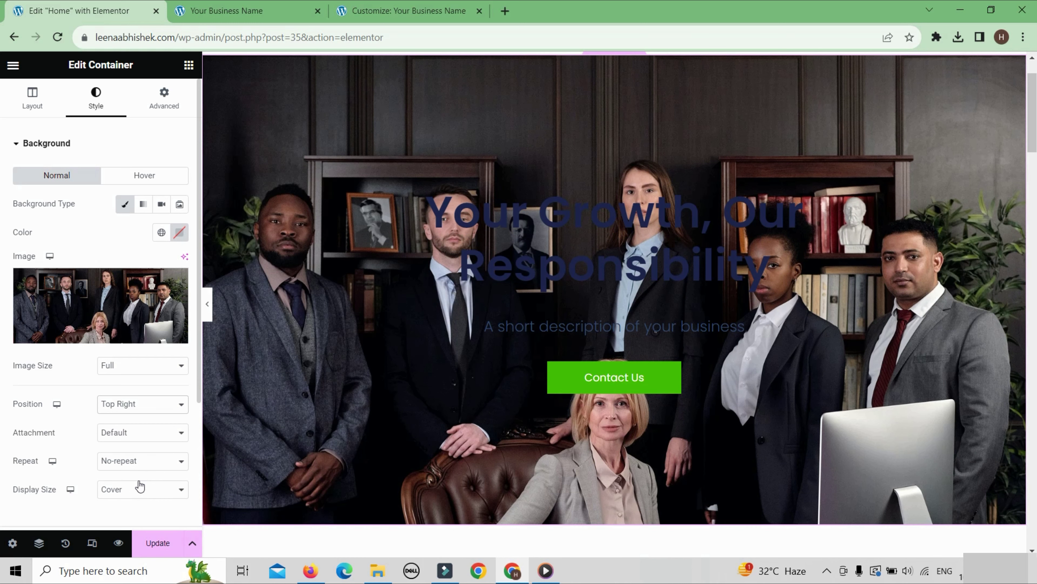
click(143, 407)
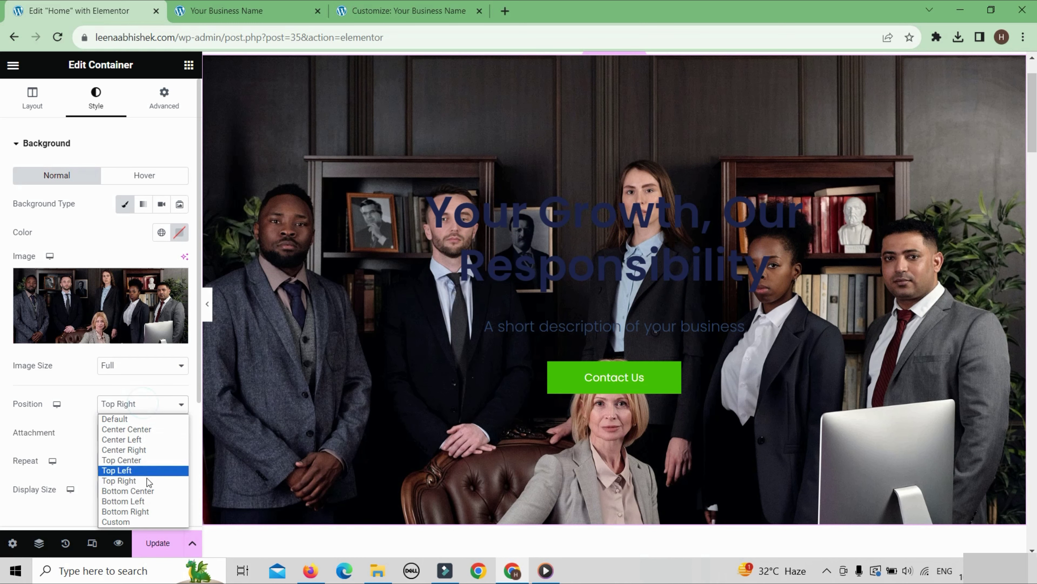
click(139, 514)
click(125, 406)
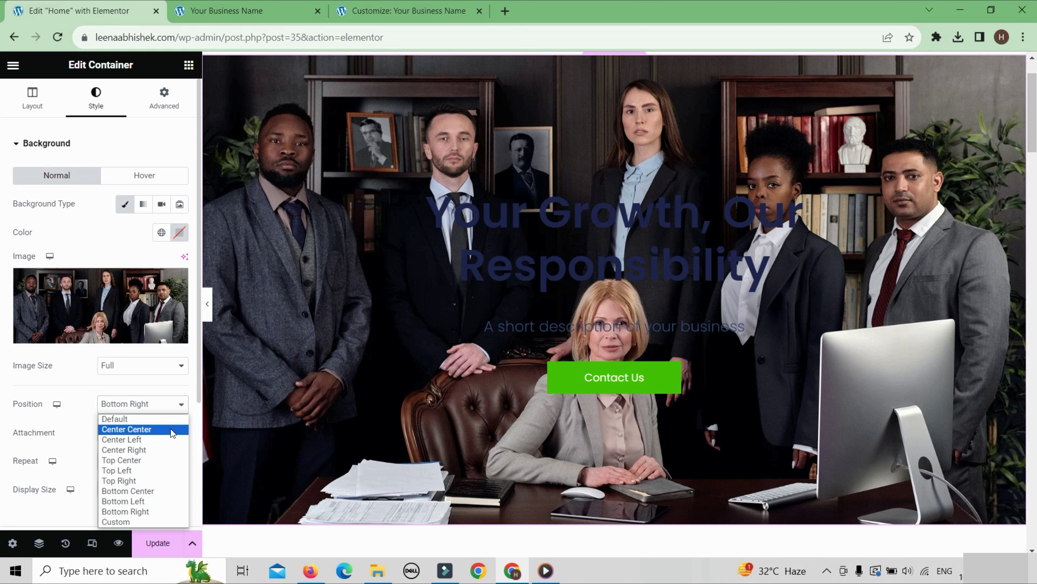
- Recentre the photo at Center Center with Cover size, then open the hero heading's text colour picker
click(159, 429)
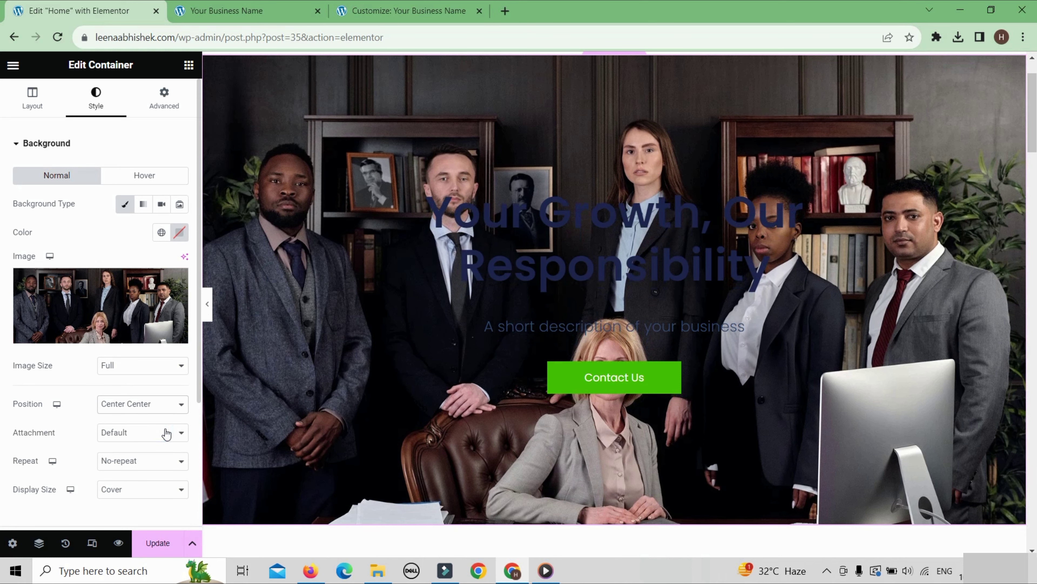
click(138, 493)
click(138, 492)
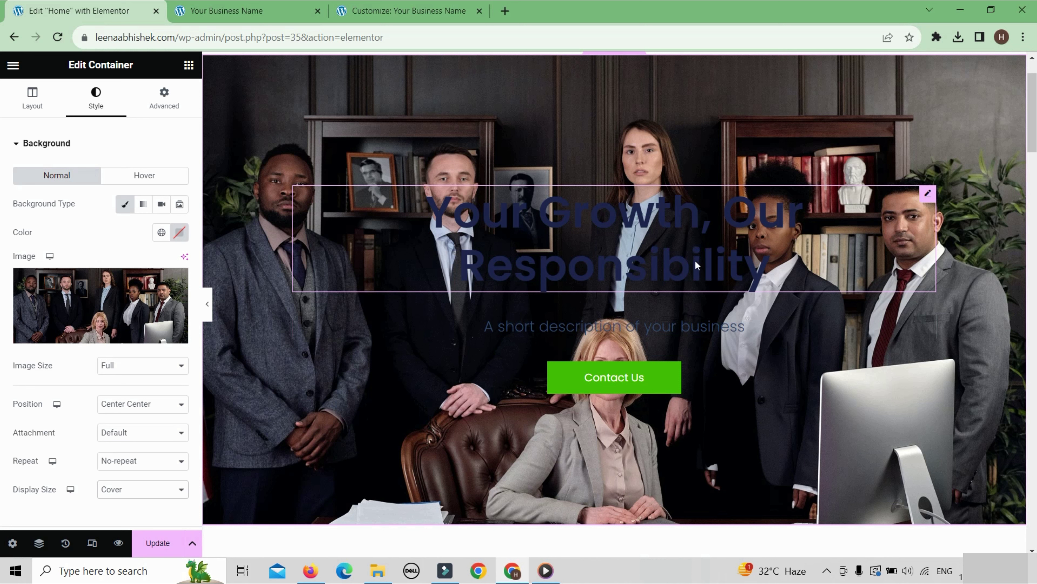
click(927, 194)
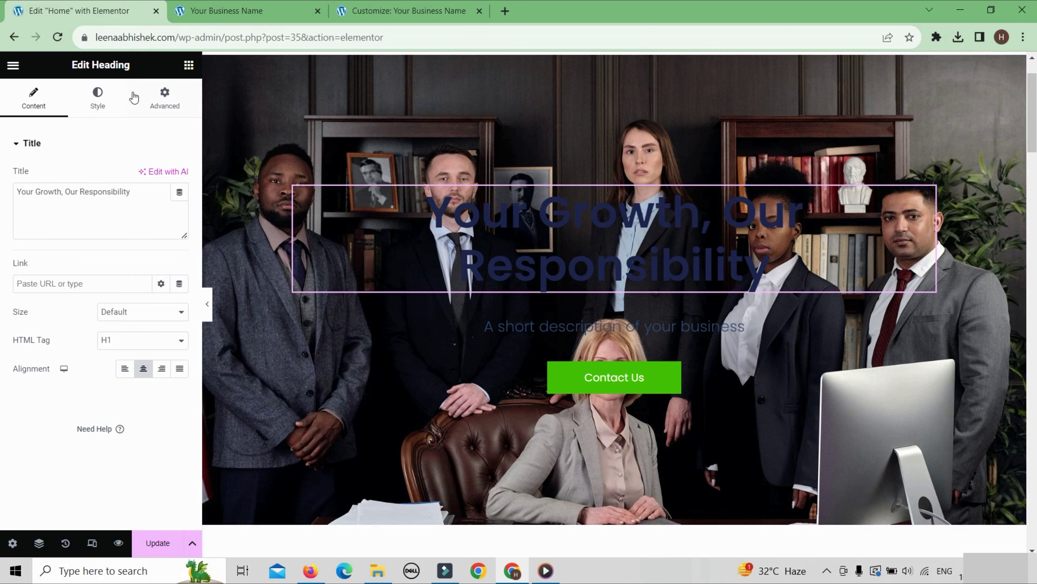
click(105, 111)
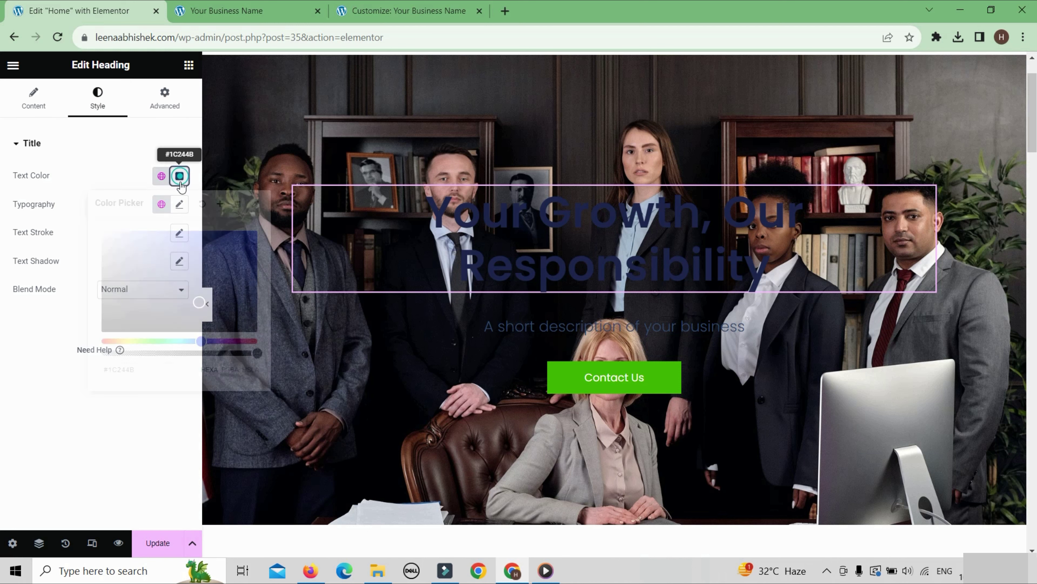